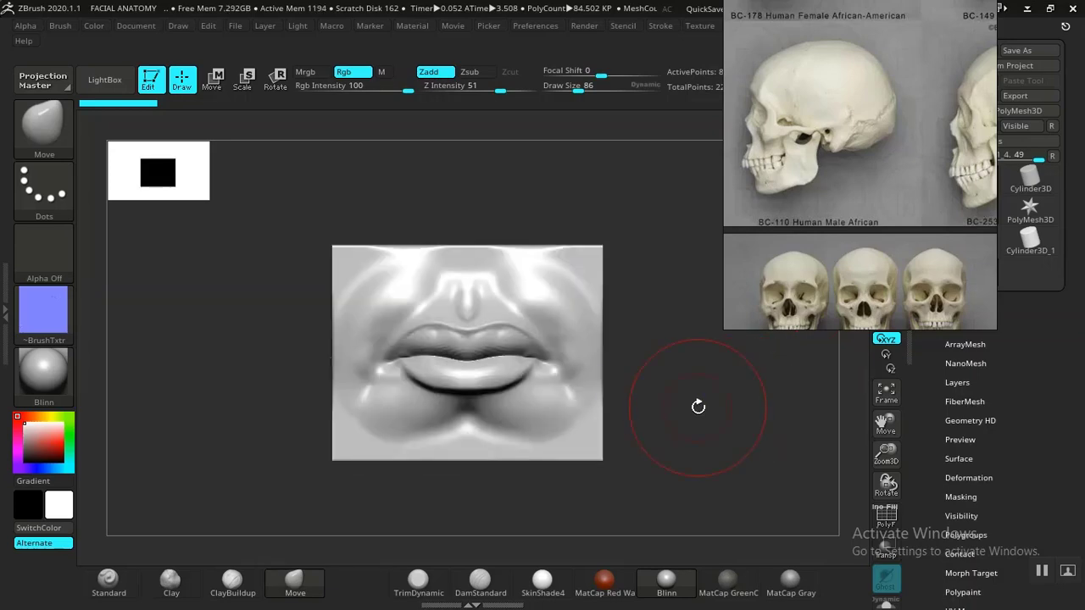
# Turn off the current texture for the sculpted mouth model.
pyautogui.moveTo(697, 407); pyautogui.dragTo(615, 395)
pyautogui.click(48, 324)
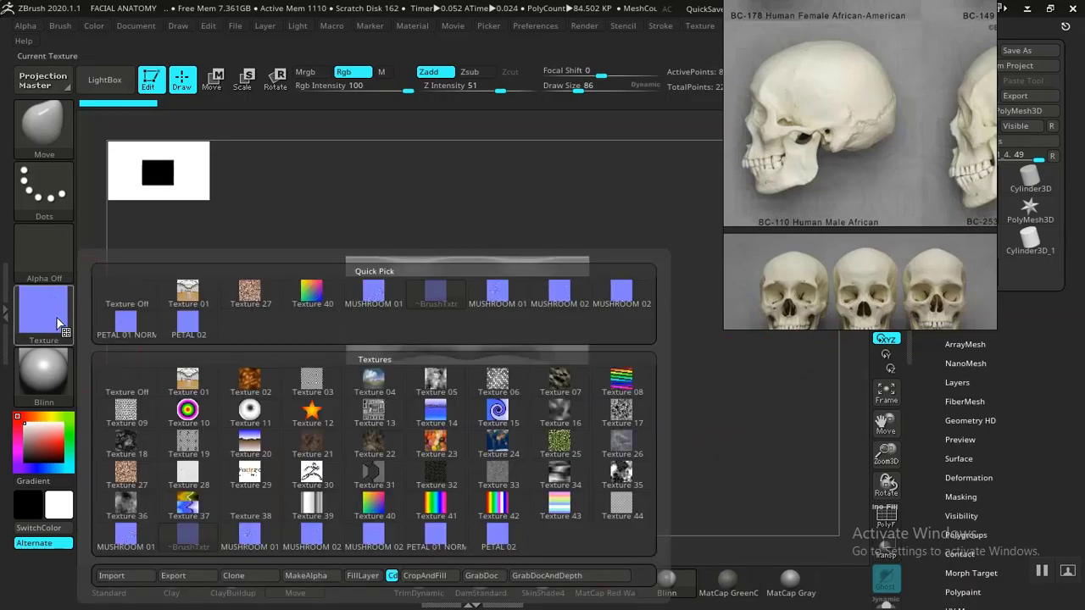
pyautogui.click(127, 300)
pyautogui.moveTo(585, 377); pyautogui.dragTo(664, 343)
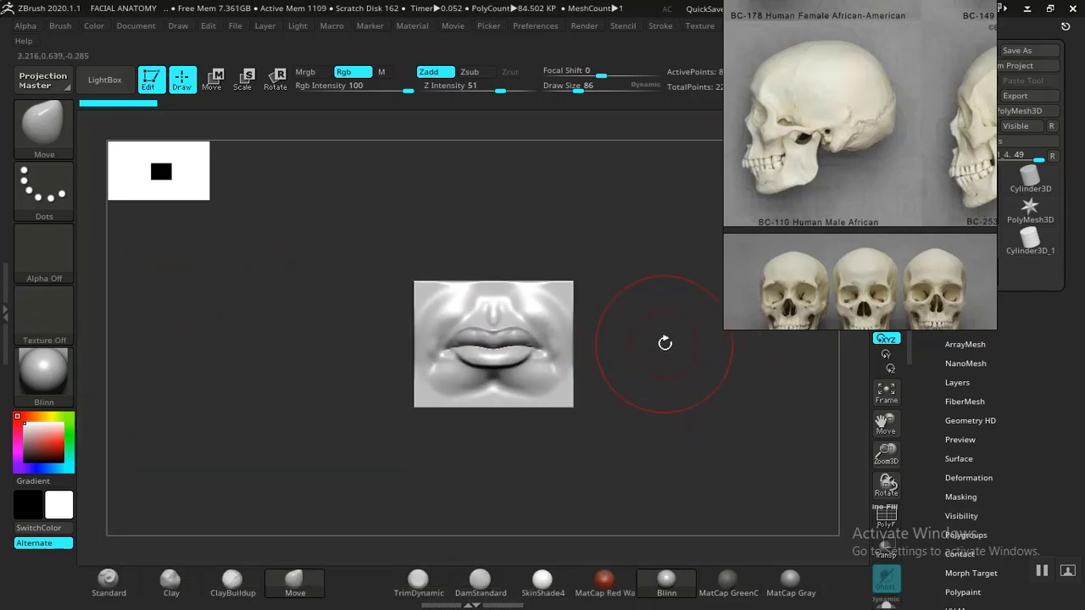
# Move the skull reference window over the canvas and enlarge it so that all three columns of side-view skulls fit.
pyautogui.moveTo(871, 197); pyautogui.dragTo(704, 286)
pyautogui.scroll(-3, 865, 318)
pyautogui.scroll(-1, 704, 282)
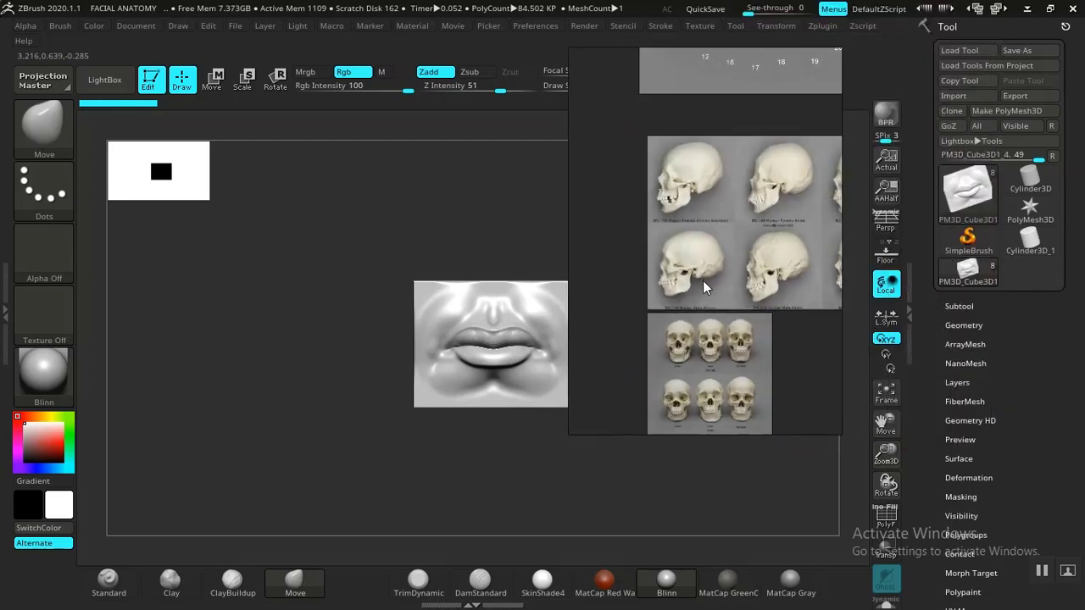
pyautogui.scroll(1, 709, 288)
pyautogui.moveTo(835, 362); pyautogui.dragTo(1041, 365)
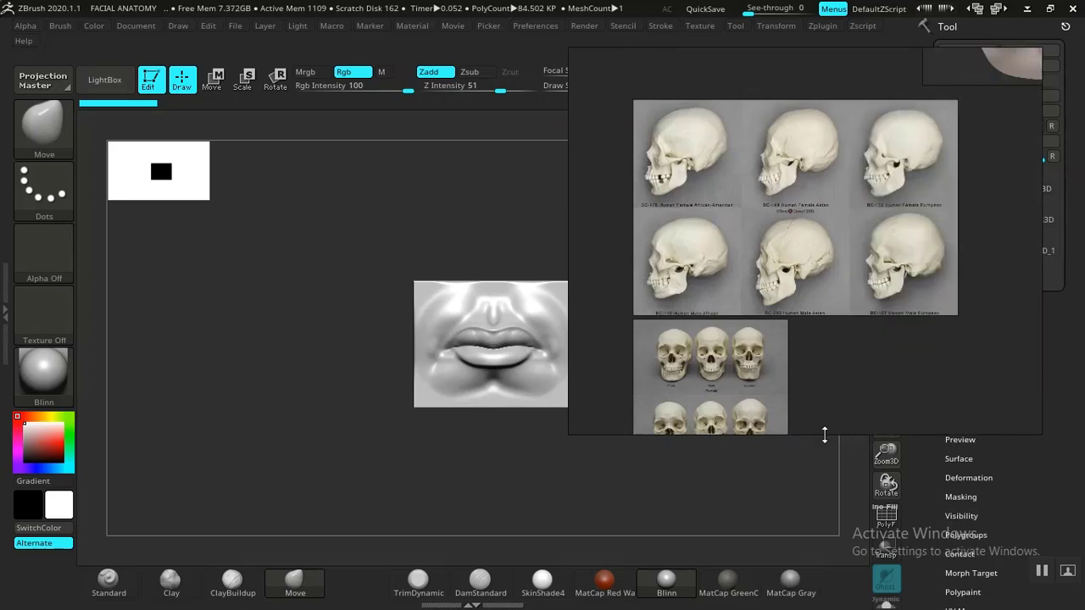
pyautogui.moveTo(823, 436); pyautogui.dragTo(806, 520)
# Examine the side profiles of the female African-American and male African skulls in the reference images.
pyautogui.scroll(3, 706, 297)
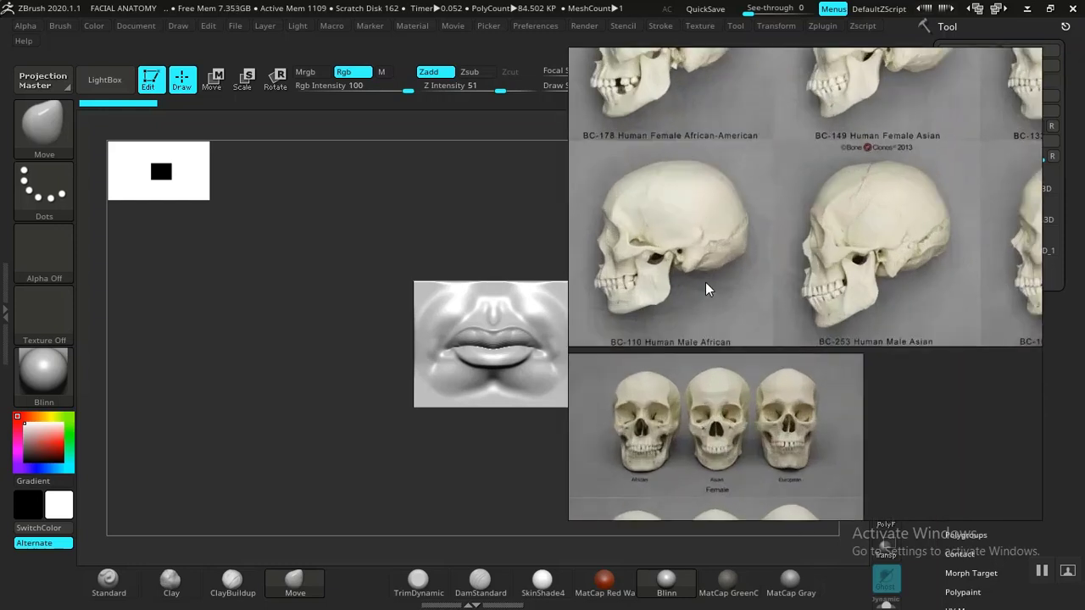
pyautogui.scroll(2, 729, 314)
pyautogui.moveTo(744, 328); pyautogui.dragTo(779, 398)
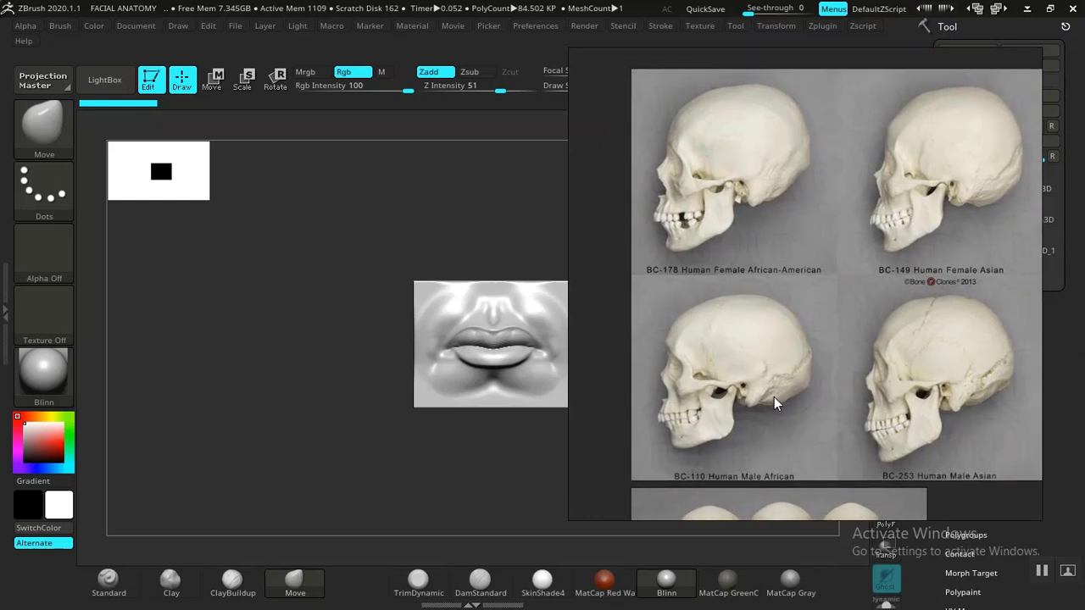
pyautogui.moveTo(741, 339); pyautogui.dragTo(710, 307)
pyautogui.moveTo(702, 238); pyautogui.dragTo(733, 283)
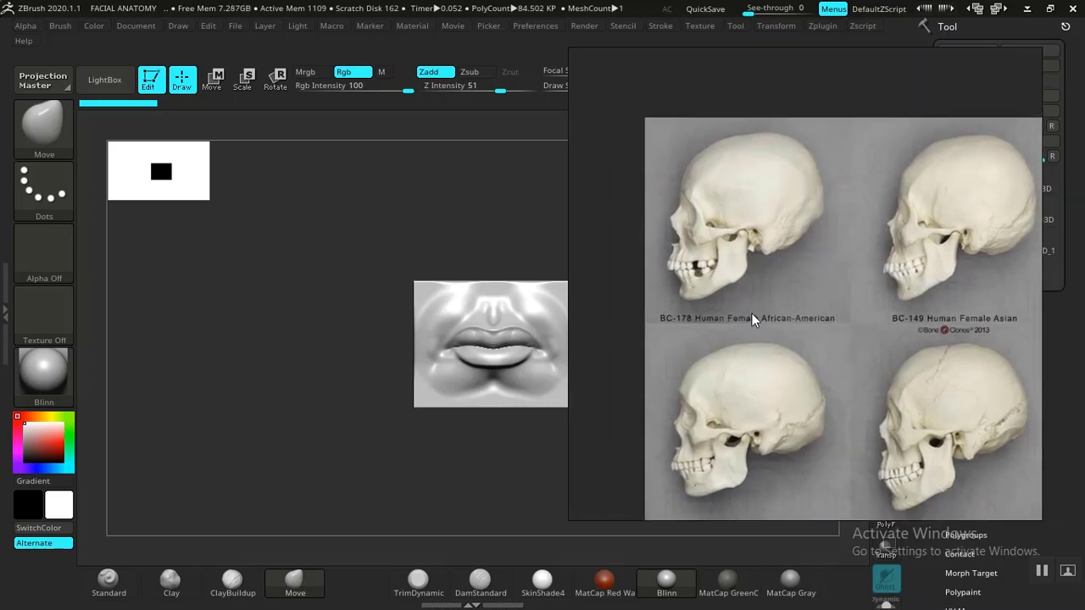
pyautogui.scroll(5, 754, 318)
pyautogui.moveTo(767, 333); pyautogui.dragTo(742, 411)
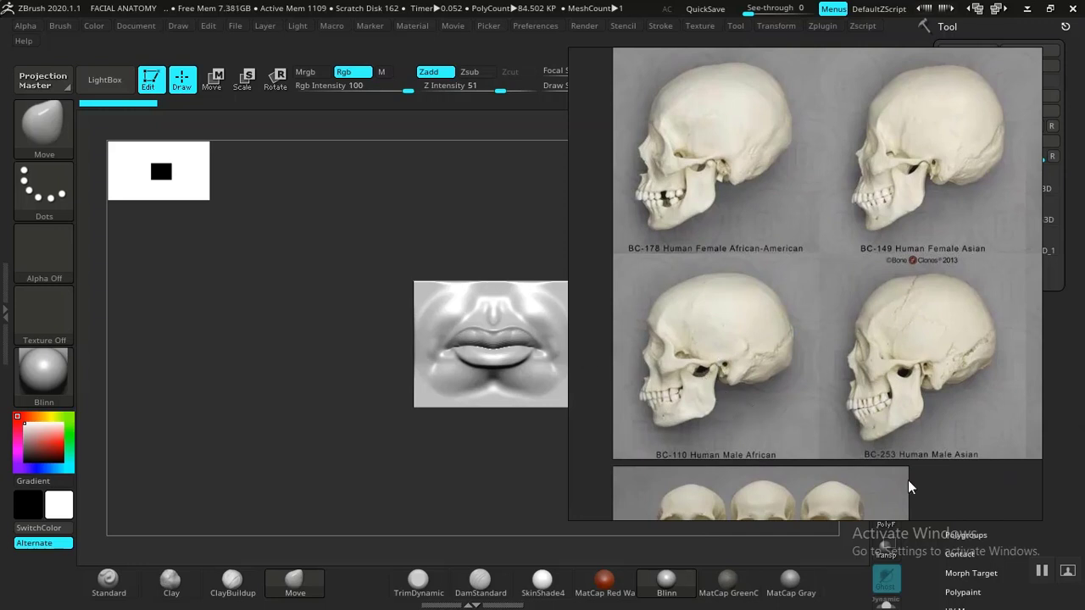
# Switch to the Snipping Tool snip and trace the jawline of the BC-178 Human Female African-American skull in red.
pyautogui.click(1040, 572)
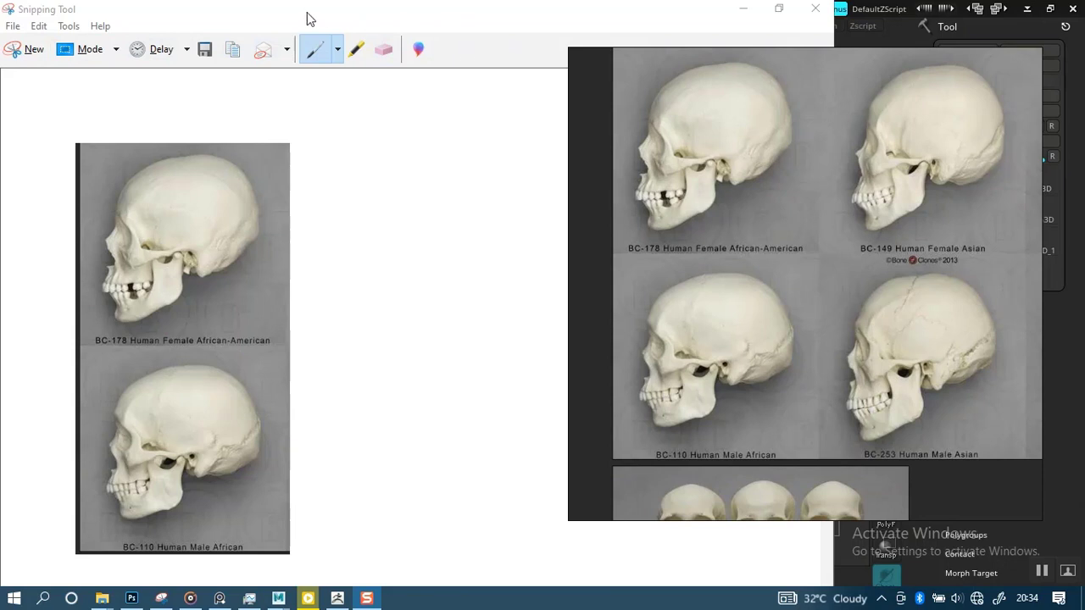
pyautogui.moveTo(306, 13); pyautogui.dragTo(484, 20)
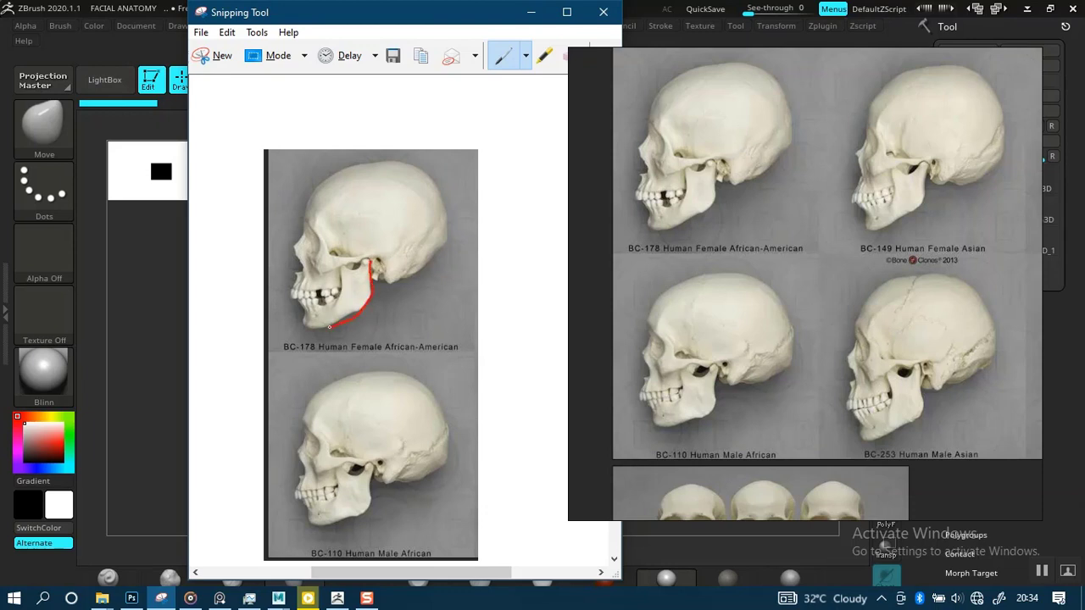
pyautogui.click(677, 547)
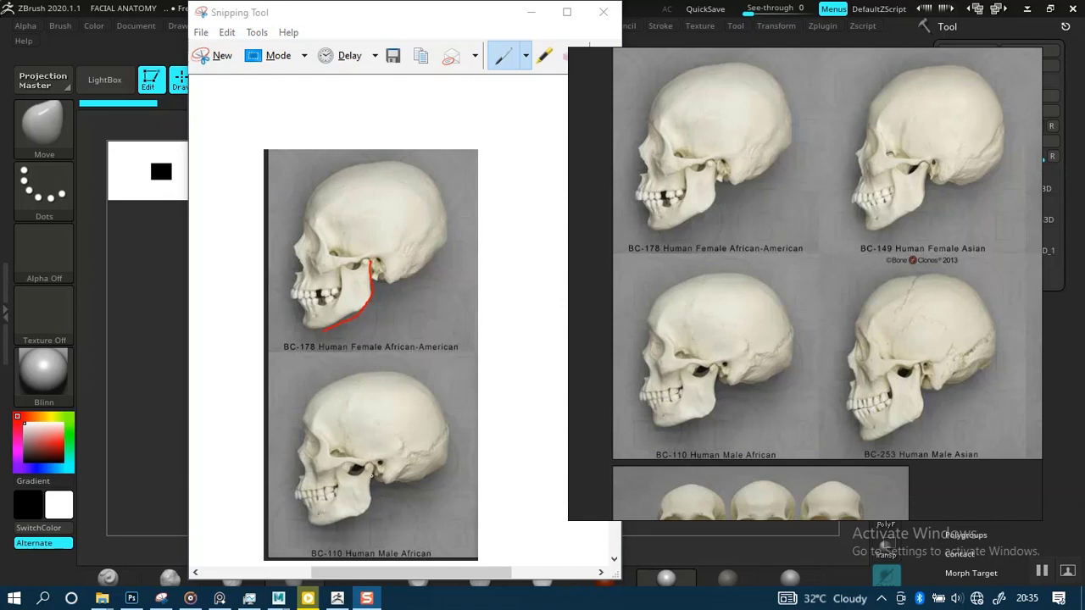
# Trace the jawline of the BC-110 Human Male African skull in red on the snip.
pyautogui.click(371, 467)
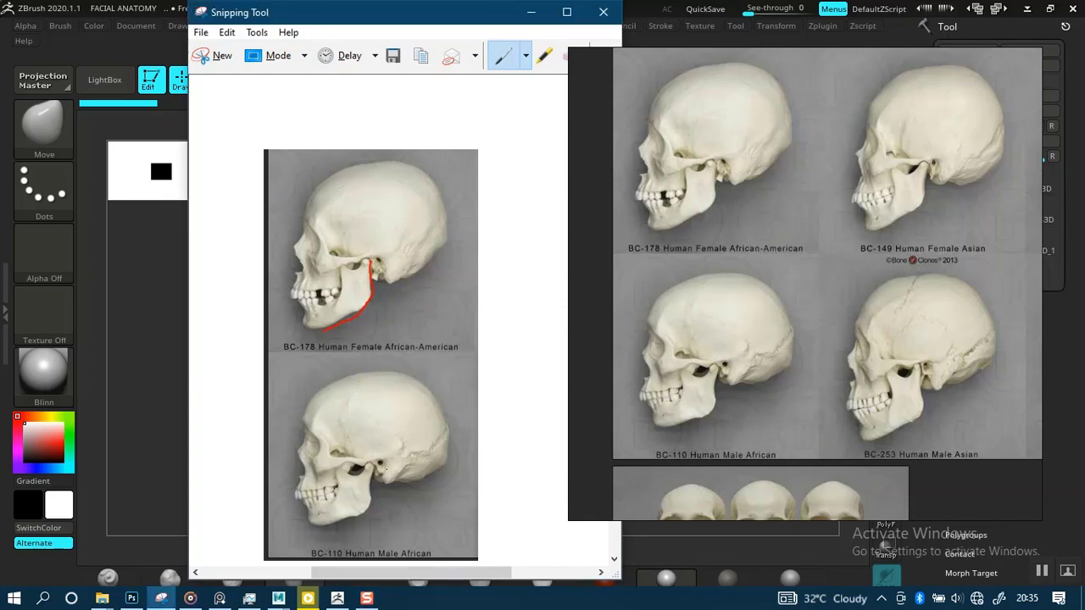
pyautogui.moveTo(455, 373); pyautogui.dragTo(417, 430)
pyautogui.moveTo(460, 22); pyautogui.dragTo(417, 22)
pyautogui.click(526, 57)
pyautogui.click(417, 371)
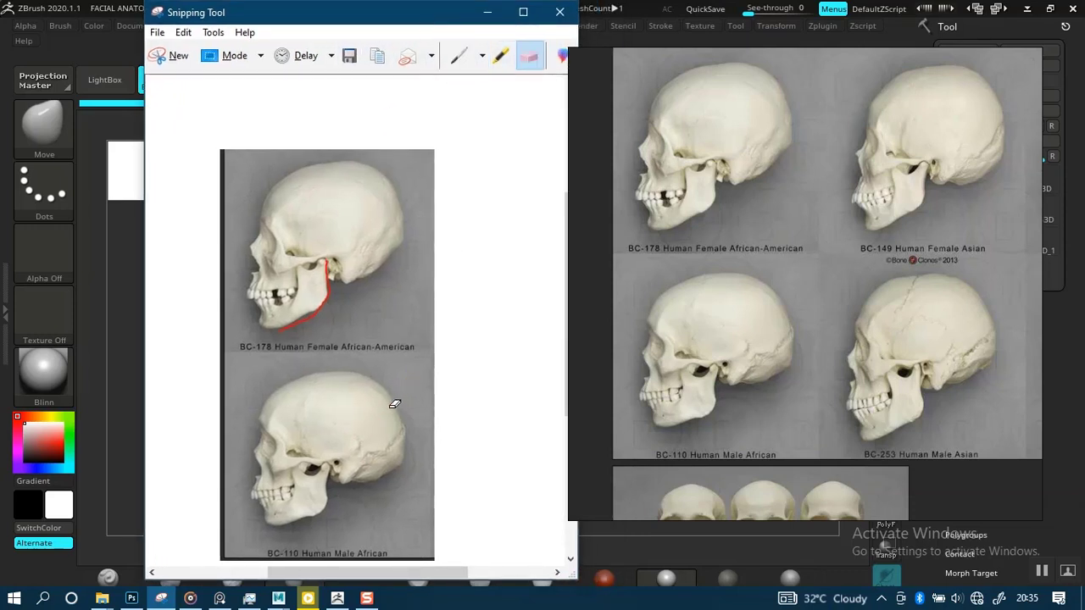
pyautogui.click(457, 61)
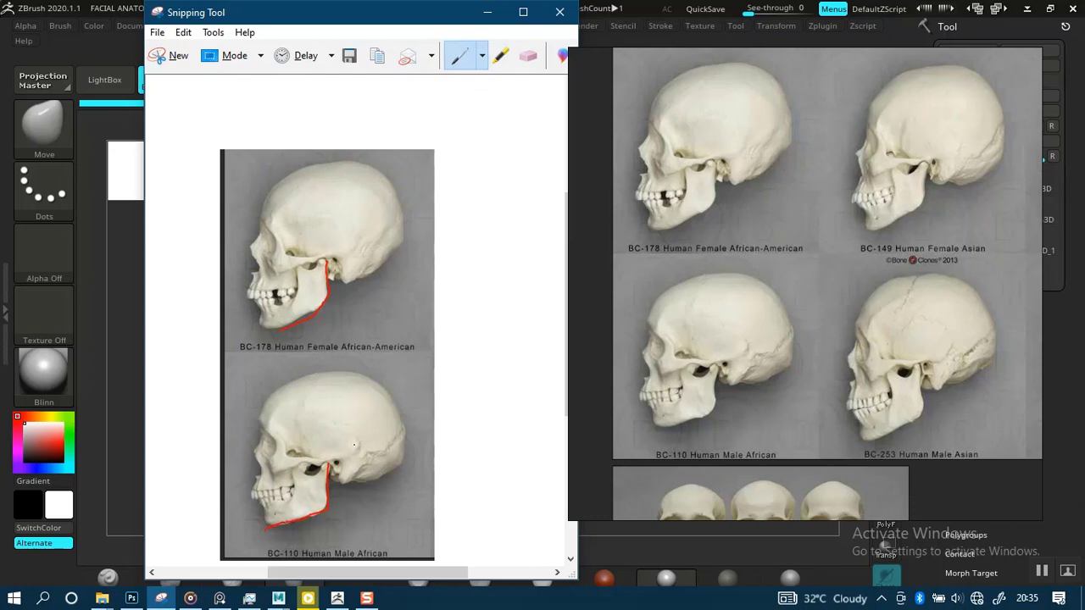
pyautogui.press('alt')
pyautogui.moveTo(408, 102); pyautogui.dragTo(555, 177)
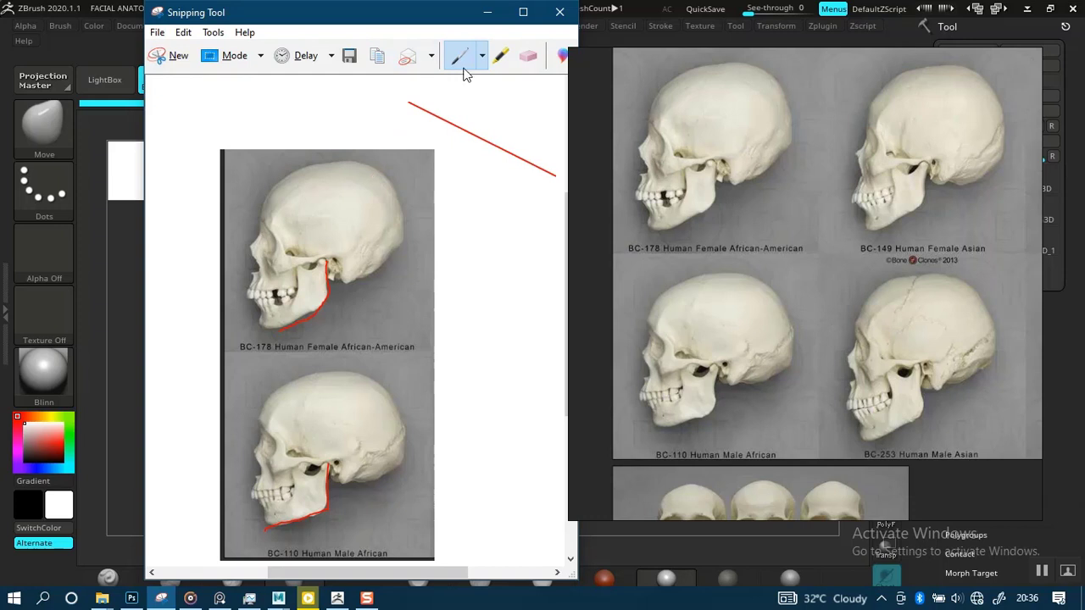
pyautogui.click(528, 55)
pyautogui.click(490, 142)
pyautogui.click(459, 55)
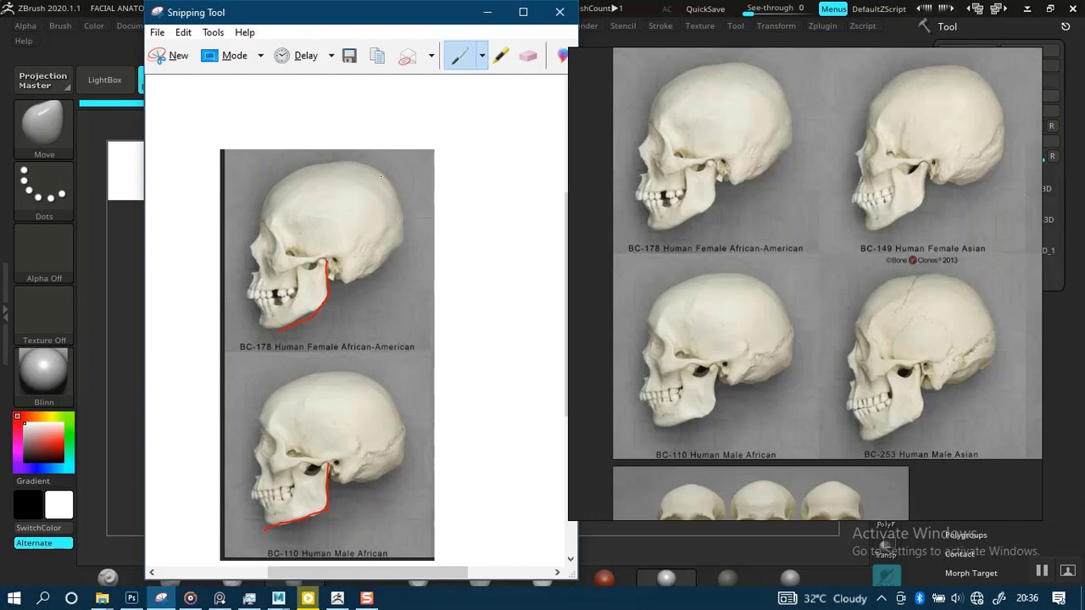
# Trace the back of the cranium and the front of the chin on both skulls in red.
pyautogui.moveTo(389, 192)
pyautogui.mouseDown()
pyautogui.moveTo(402, 226)
pyautogui.moveTo(389, 257)
pyautogui.moveTo(345, 282)
pyautogui.mouseUp()
pyautogui.moveTo(373, 383)
pyautogui.mouseDown()
pyautogui.moveTo(398, 410)
pyautogui.moveTo(405, 470)
pyautogui.moveTo(348, 485)
pyautogui.mouseUp()
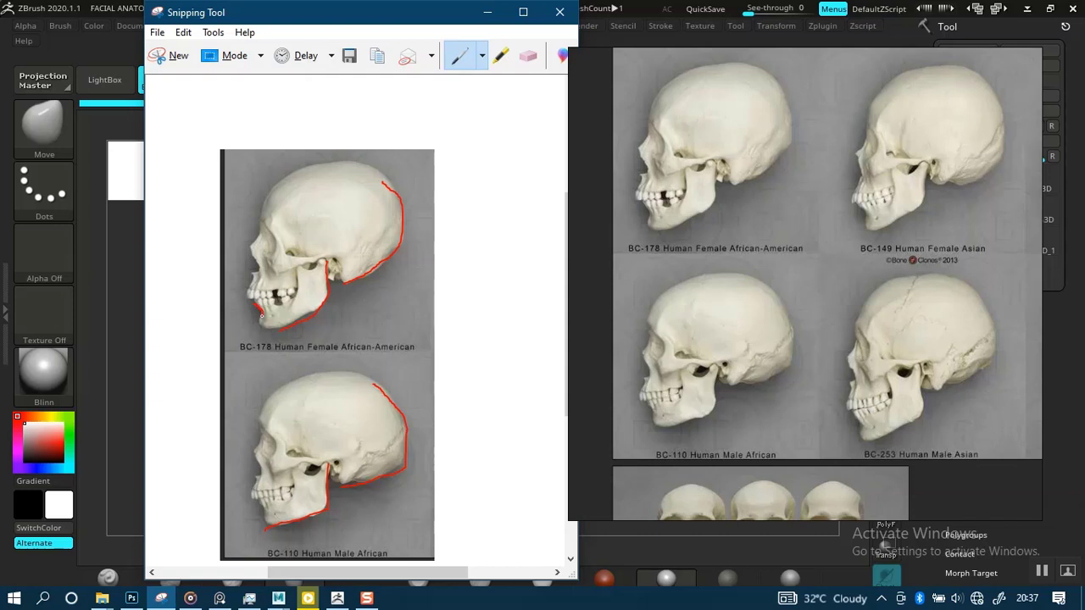
pyautogui.moveTo(253, 303)
pyautogui.mouseDown()
pyautogui.moveTo(257, 320)
pyautogui.moveTo(288, 326)
pyautogui.mouseUp()
# Switch to the reference window and examine the side profiles of the BC-149 female and BC-253 male Asian skulls.
pyautogui.click(726, 270)
pyautogui.scroll(3, 720, 265)
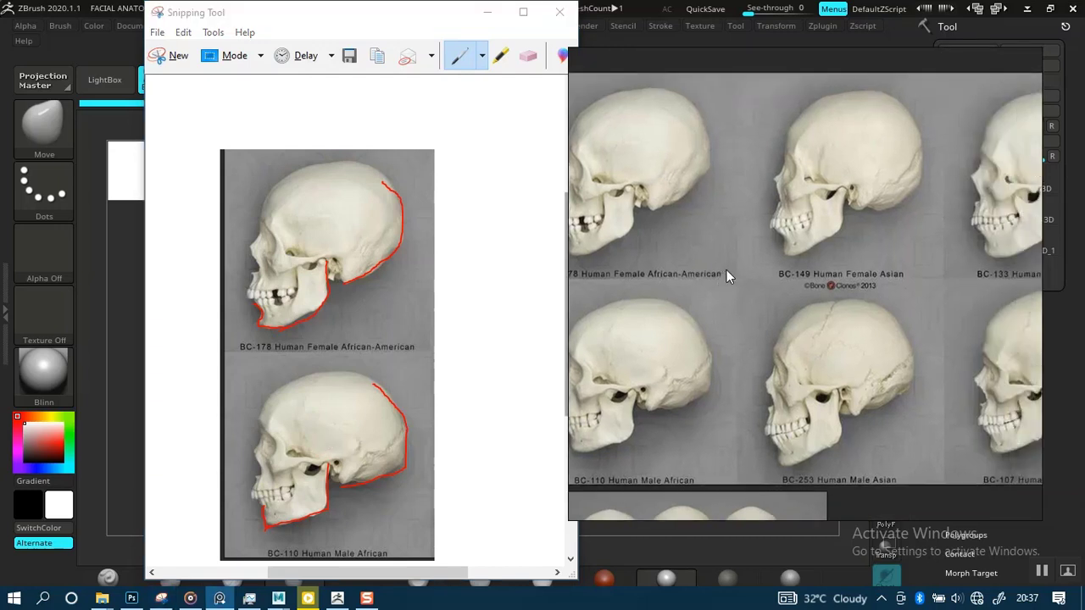
pyautogui.scroll(-3, 715, 257)
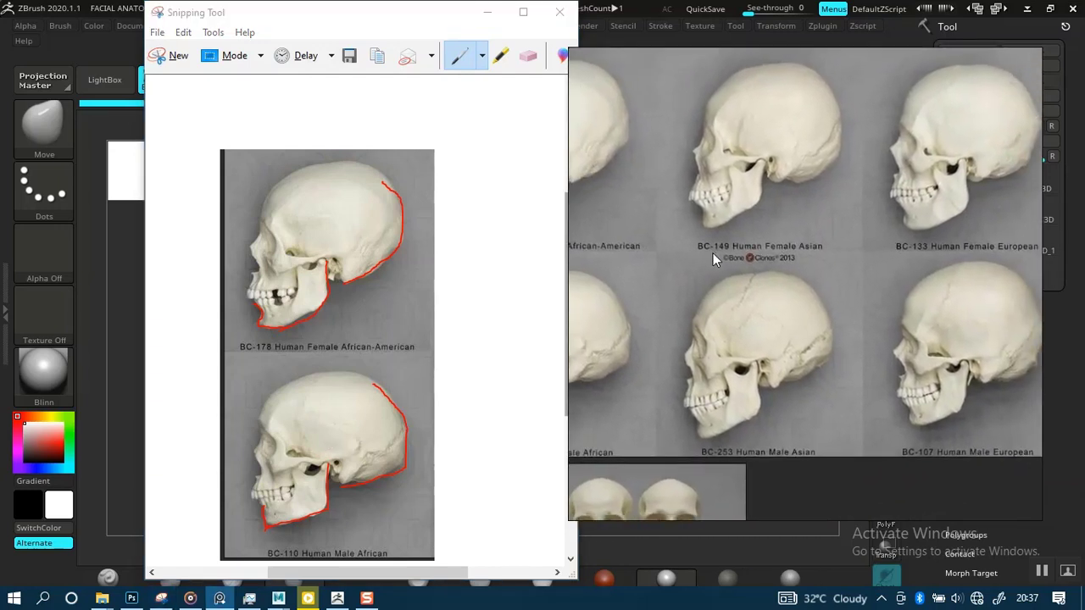
pyautogui.scroll(1, 712, 261)
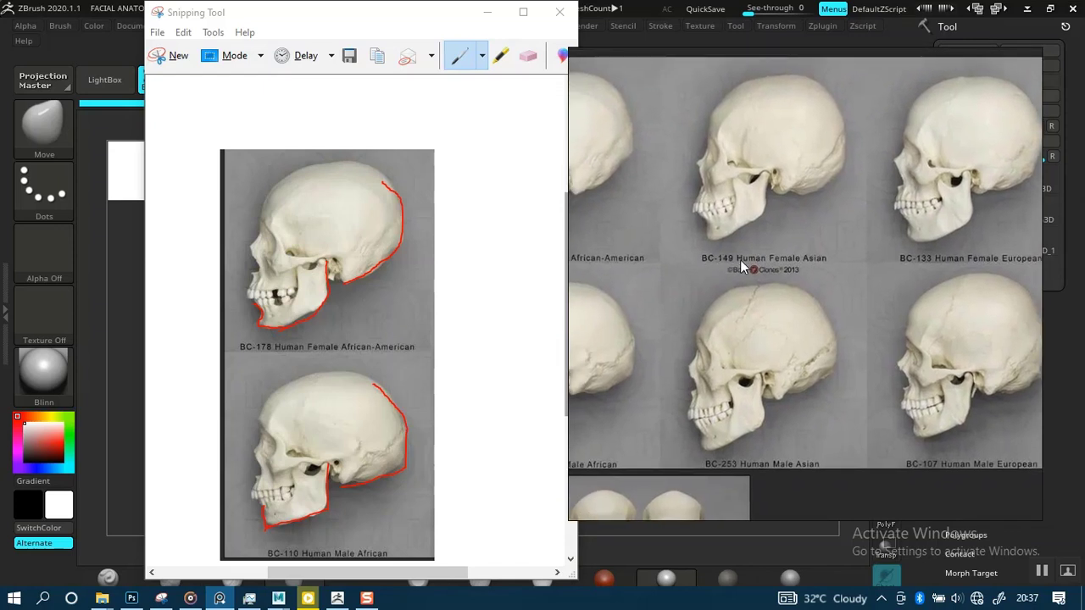
pyautogui.scroll(3, 736, 266)
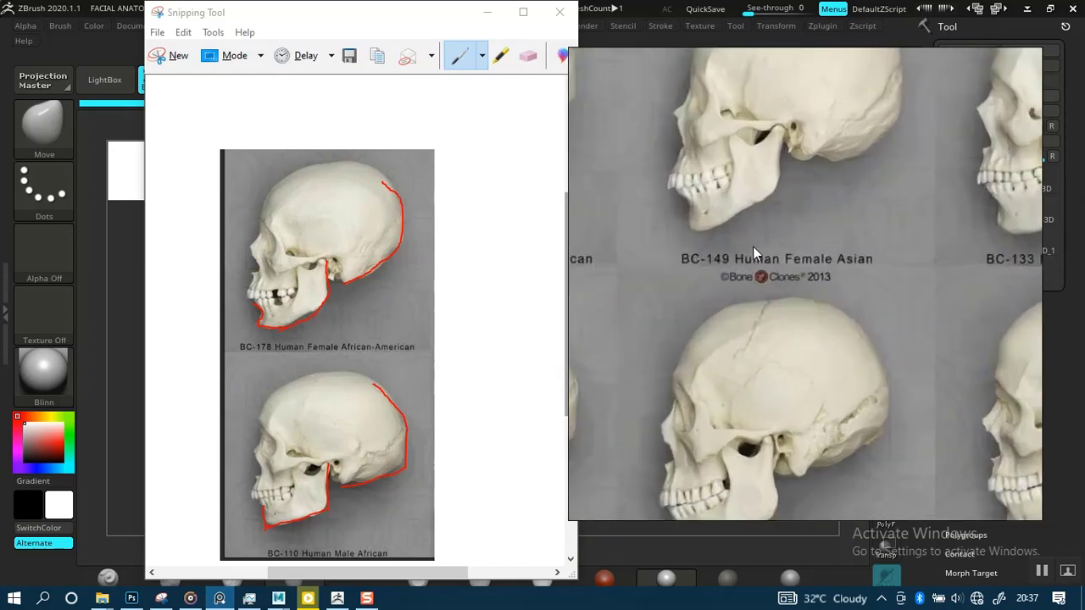
pyautogui.scroll(2, 771, 365)
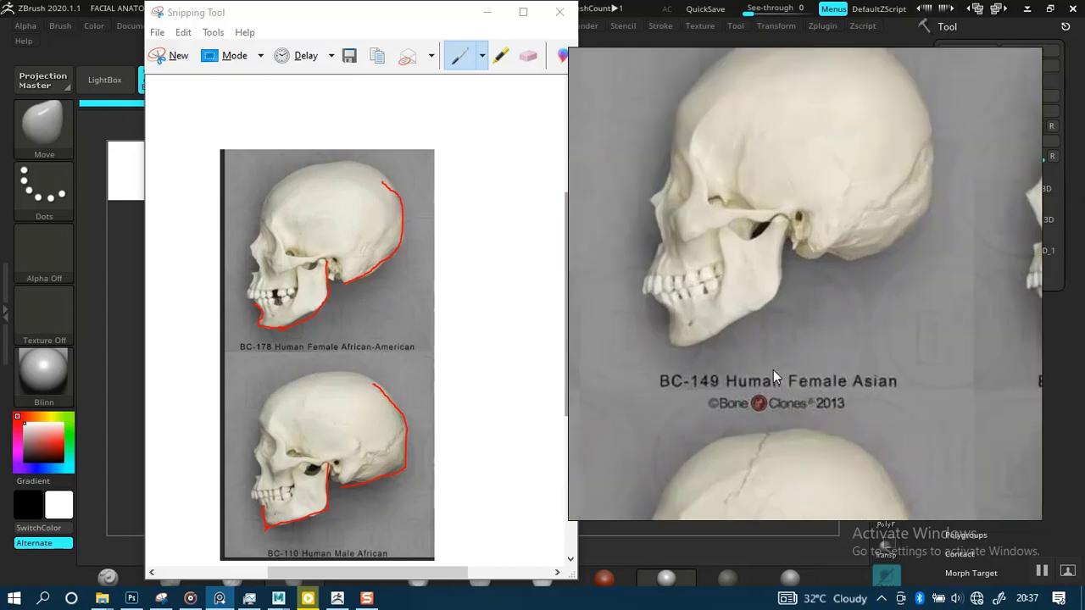
pyautogui.scroll(-2, 774, 380)
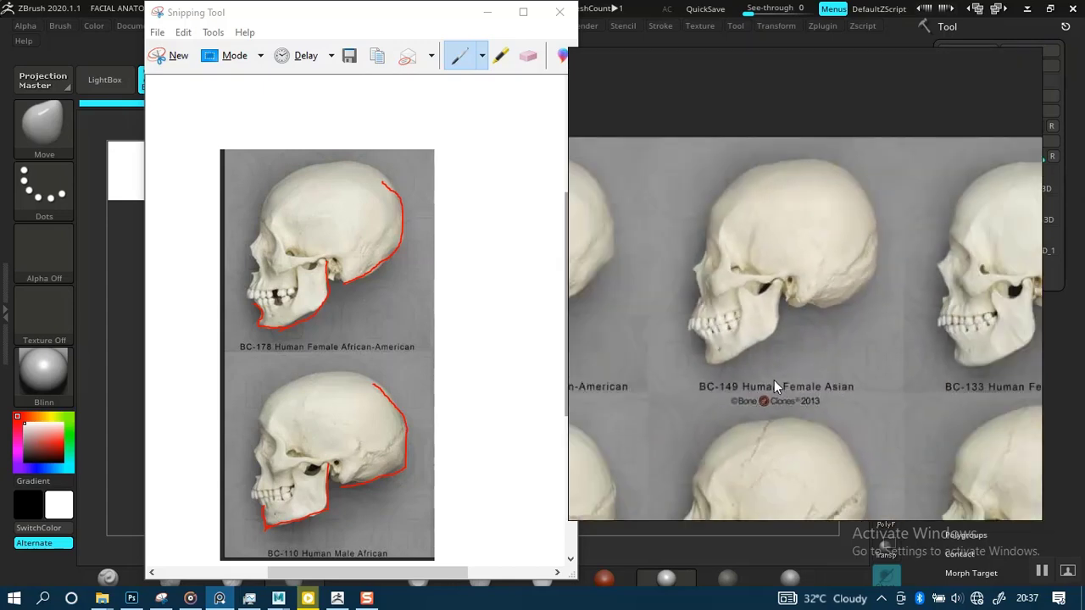
pyautogui.scroll(-2, 774, 379)
pyautogui.scroll(4, 766, 359)
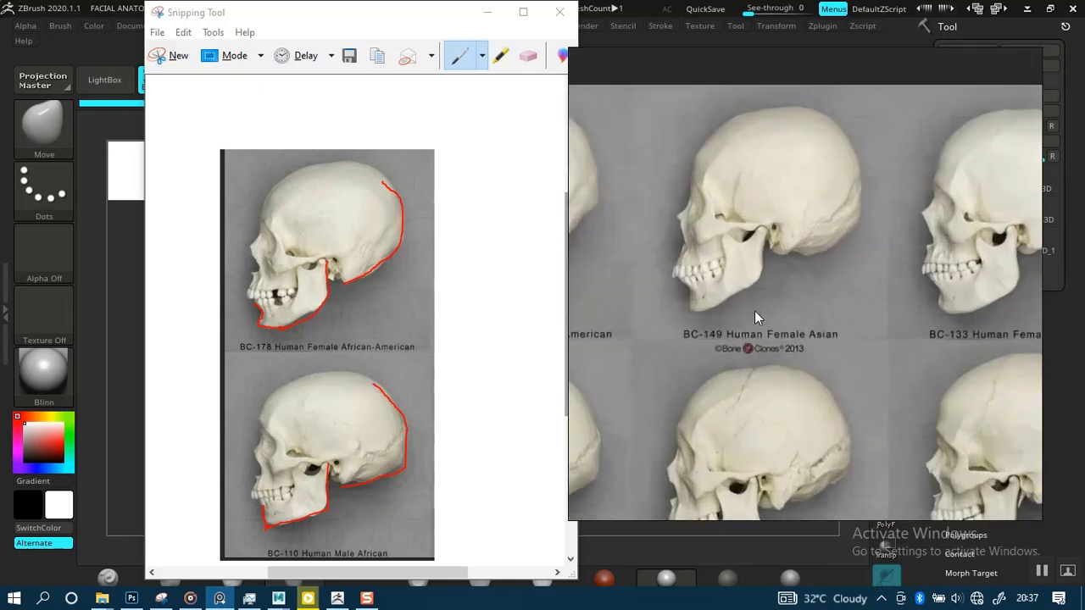
pyautogui.scroll(-3, 754, 310)
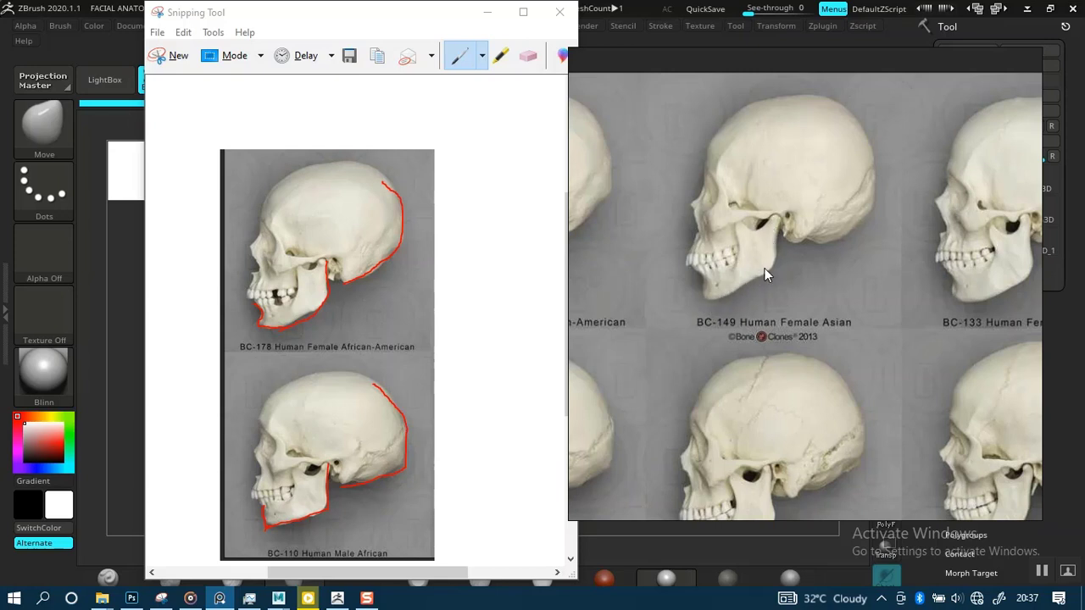
pyautogui.scroll(-2, 765, 267)
pyautogui.scroll(-1, 780, 307)
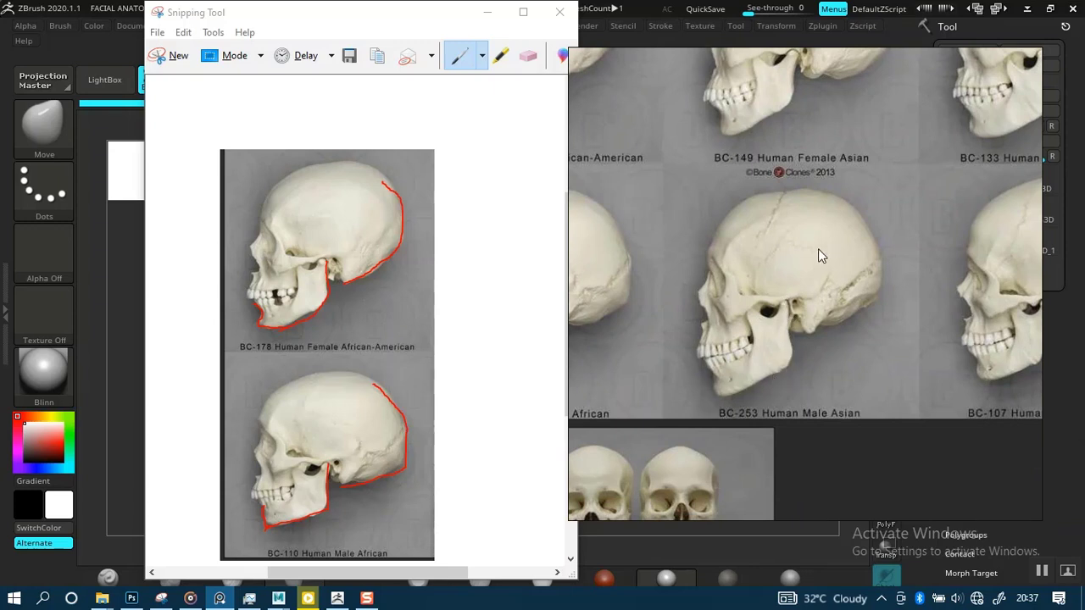
# Compare the jaw and back of the cranium of the Asian skulls with those of the neighbouring African skulls.
pyautogui.scroll(2, 805, 272)
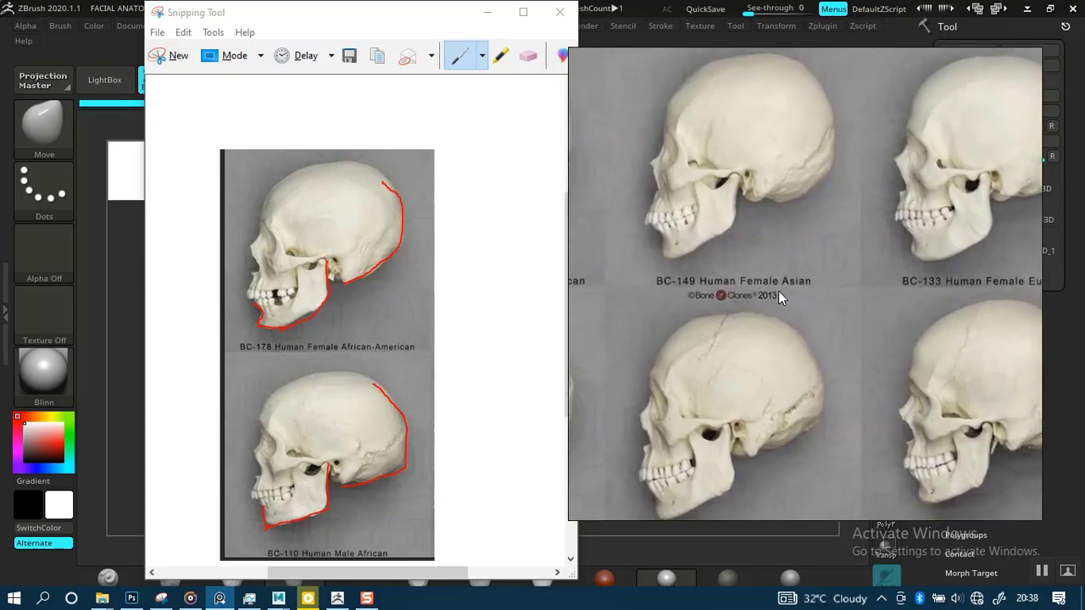
pyautogui.moveTo(779, 292); pyautogui.dragTo(790, 360, button='middle')
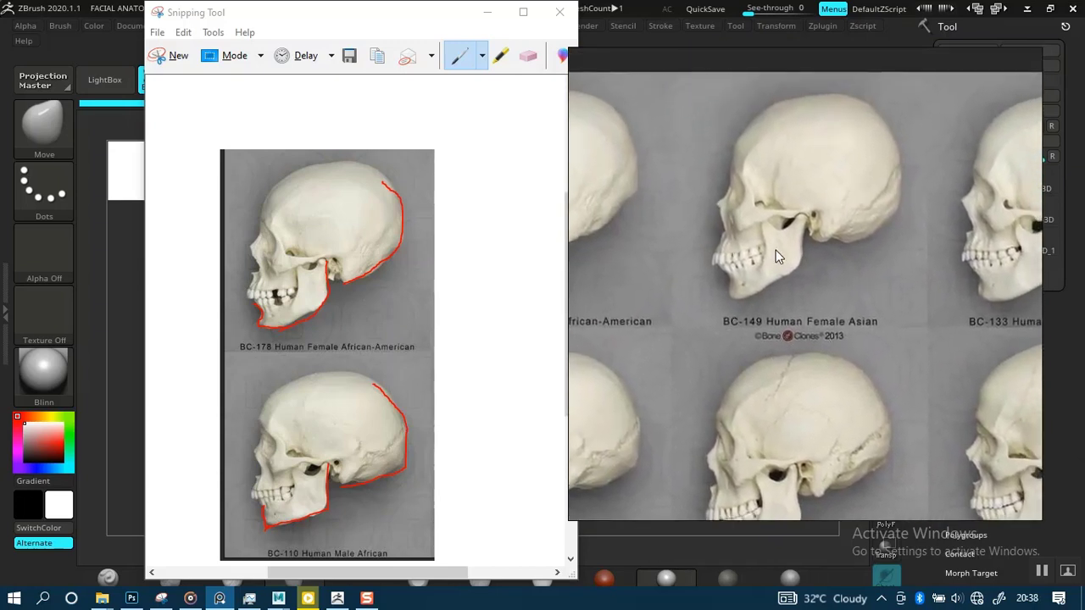
pyautogui.moveTo(779, 256); pyautogui.dragTo(829, 261, button='middle')
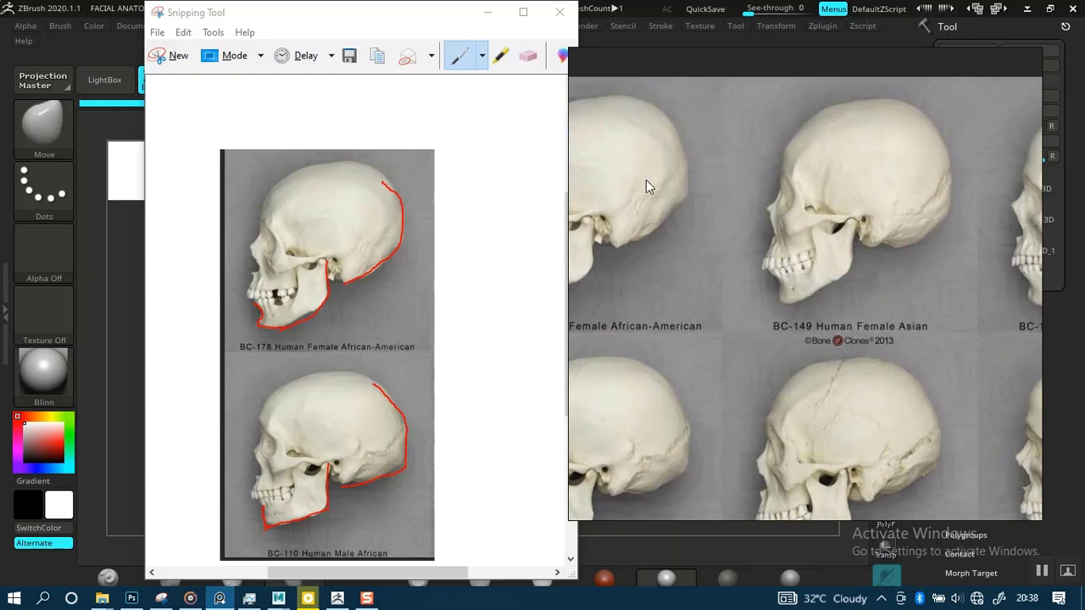
pyautogui.moveTo(675, 190); pyautogui.dragTo(730, 179, button='middle')
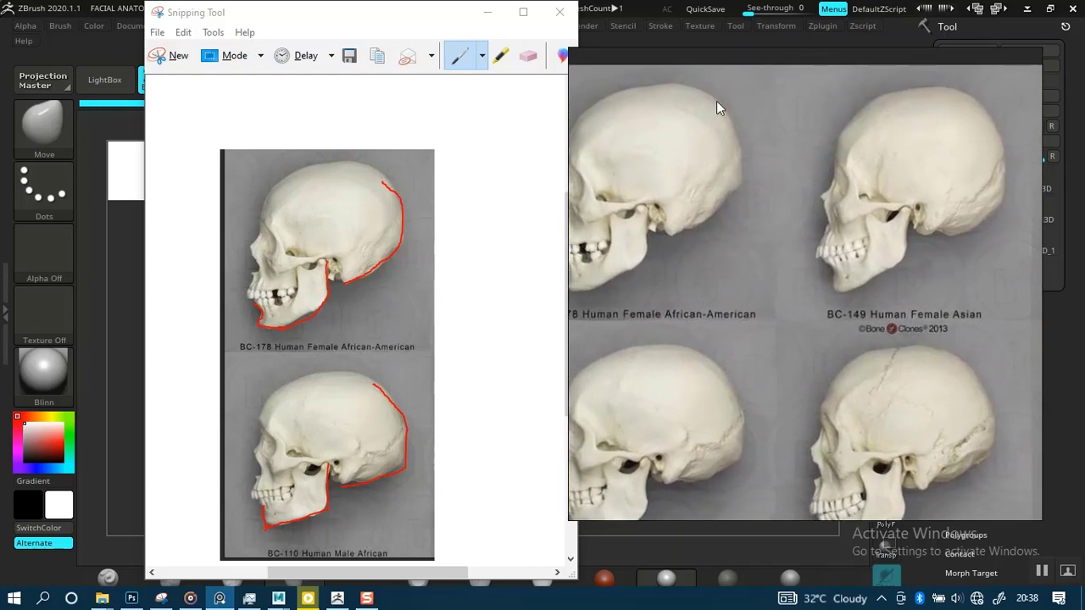
pyautogui.moveTo(787, 226); pyautogui.dragTo(699, 204)
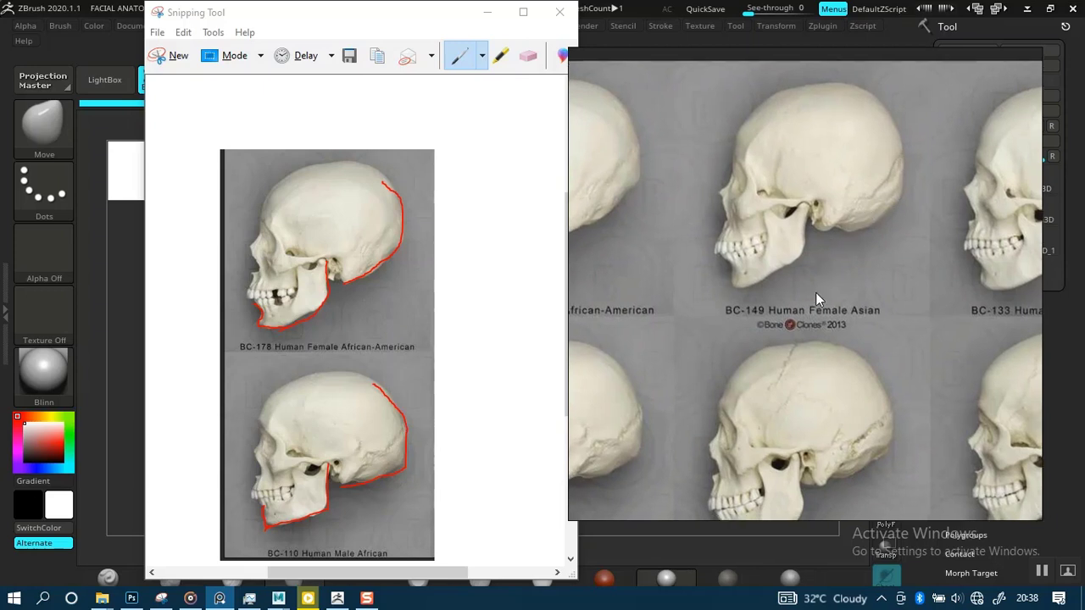
pyautogui.moveTo(816, 292); pyautogui.dragTo(834, 203)
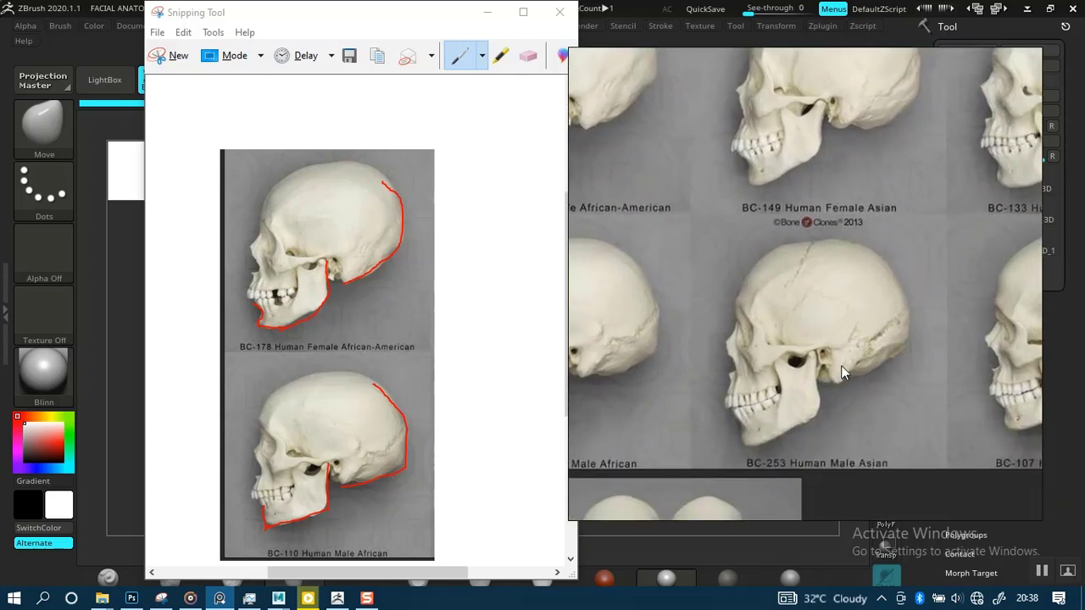
# Examine the side profiles of the BC-133 female and BC-107 male European skulls.
pyautogui.moveTo(857, 225); pyautogui.dragTo(714, 280)
pyautogui.moveTo(831, 250); pyautogui.dragTo(760, 309)
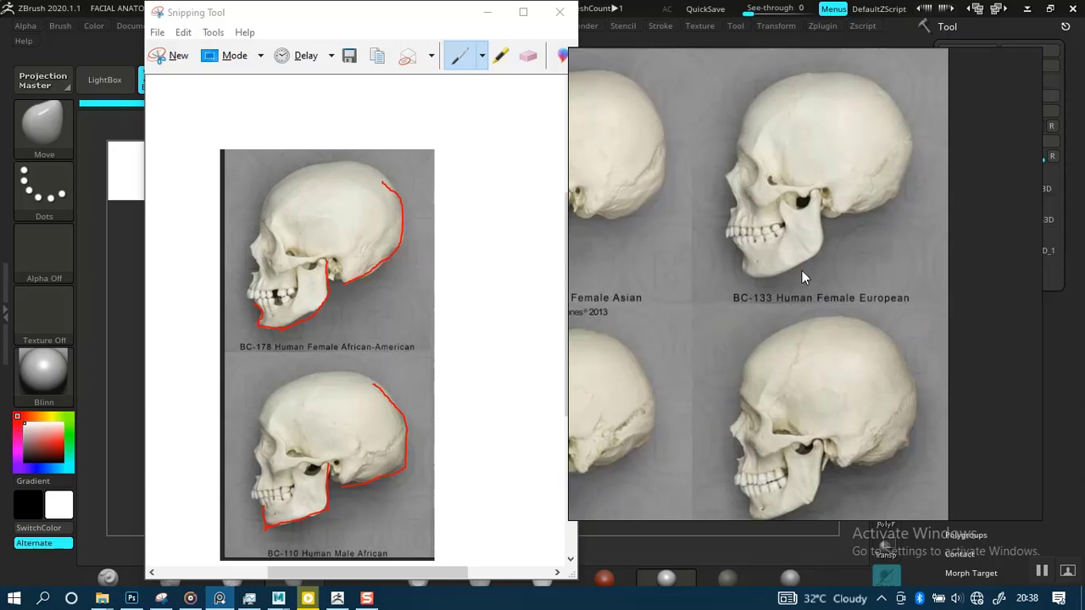
pyautogui.moveTo(789, 272); pyautogui.dragTo(761, 289)
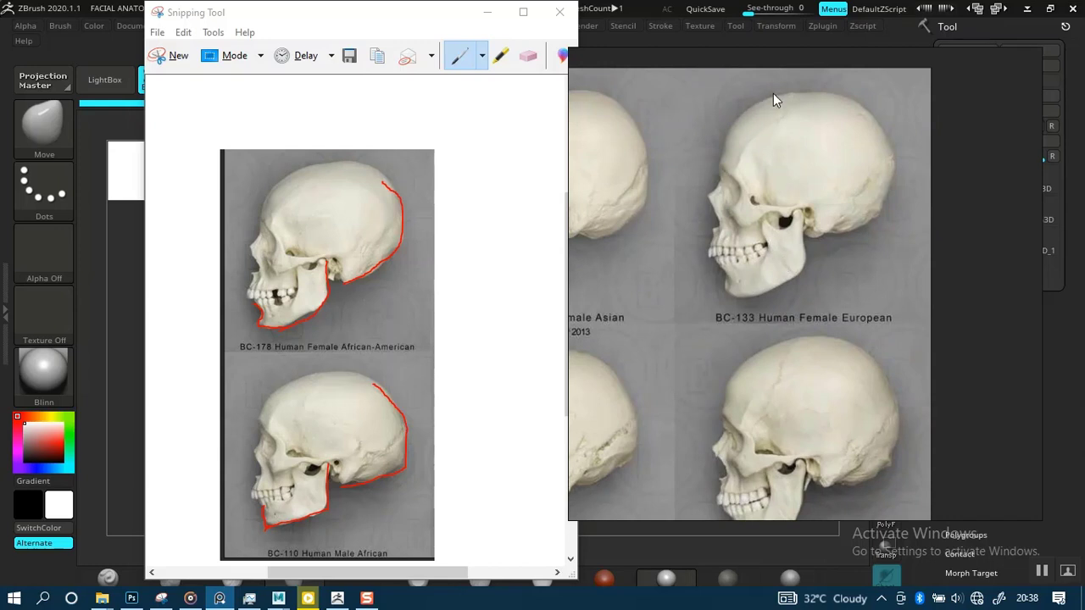
pyautogui.click(1042, 569)
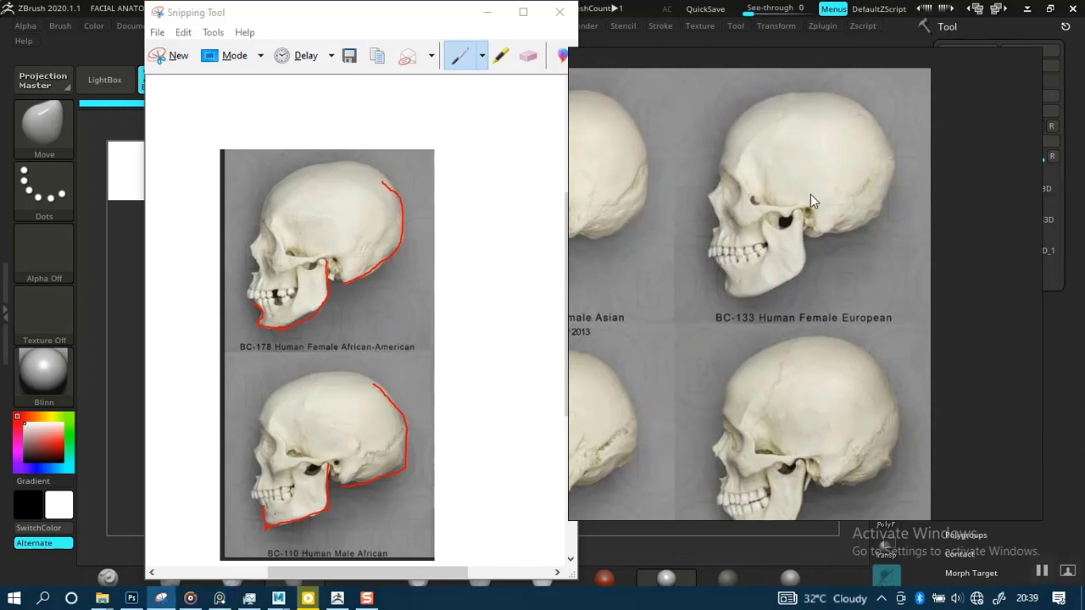
# Compare the jawline and back of the cranium between the BC-133 female and BC-107 male European skulls.
pyautogui.moveTo(736, 284)
pyautogui.mouseDown(button='middle')
pyautogui.moveTo(777, 285)
pyautogui.moveTo(728, 304)
pyautogui.mouseUp(button='middle')
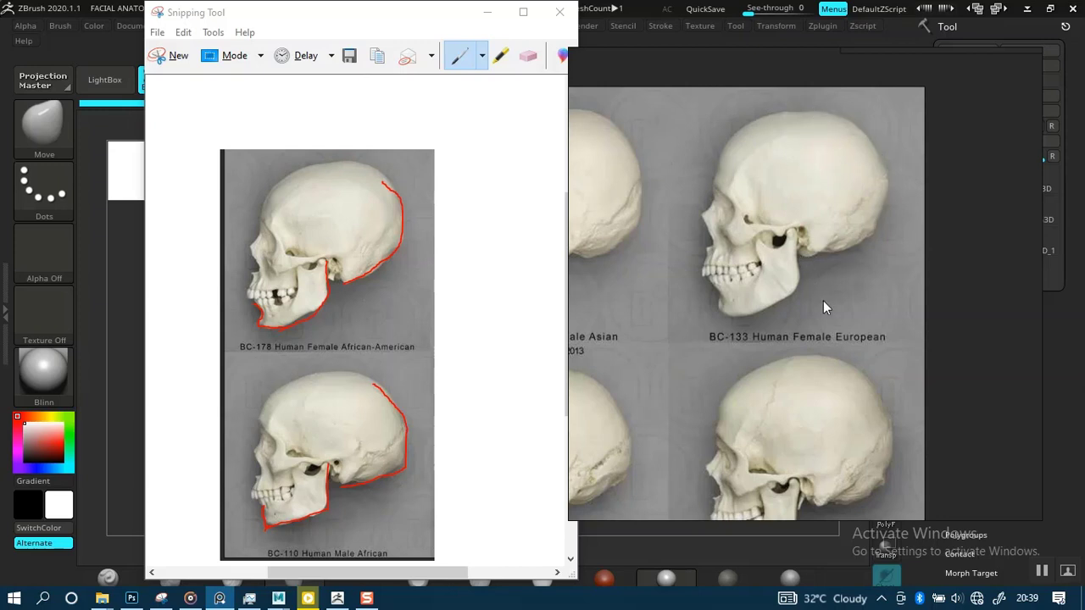
pyautogui.scroll(-3, 823, 300)
pyautogui.moveTo(800, 283); pyautogui.dragTo(778, 309, button='middle')
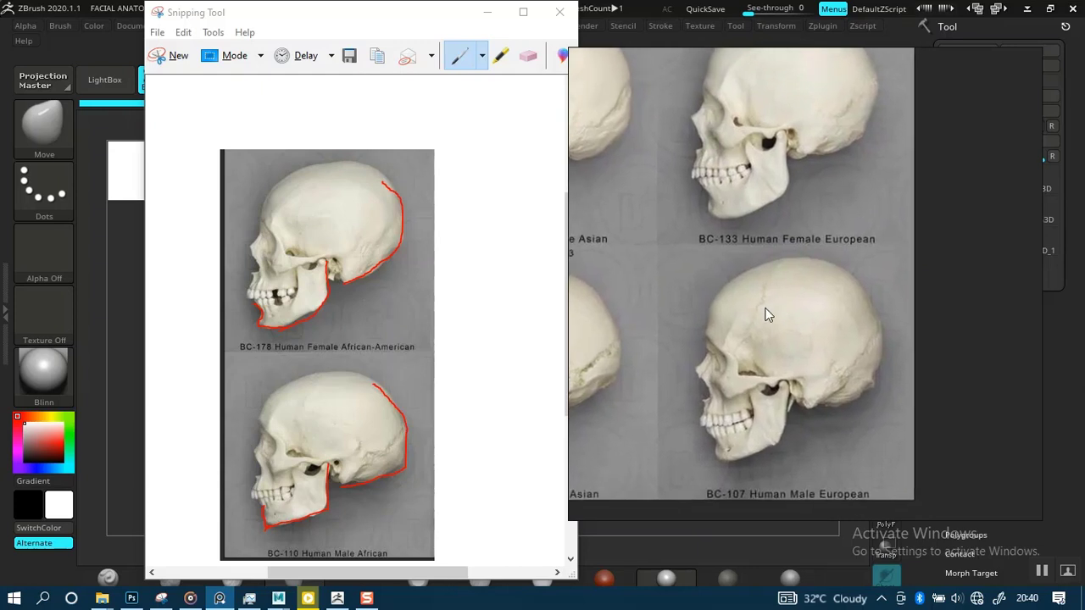
pyautogui.moveTo(762, 353); pyautogui.dragTo(766, 344, button='middle')
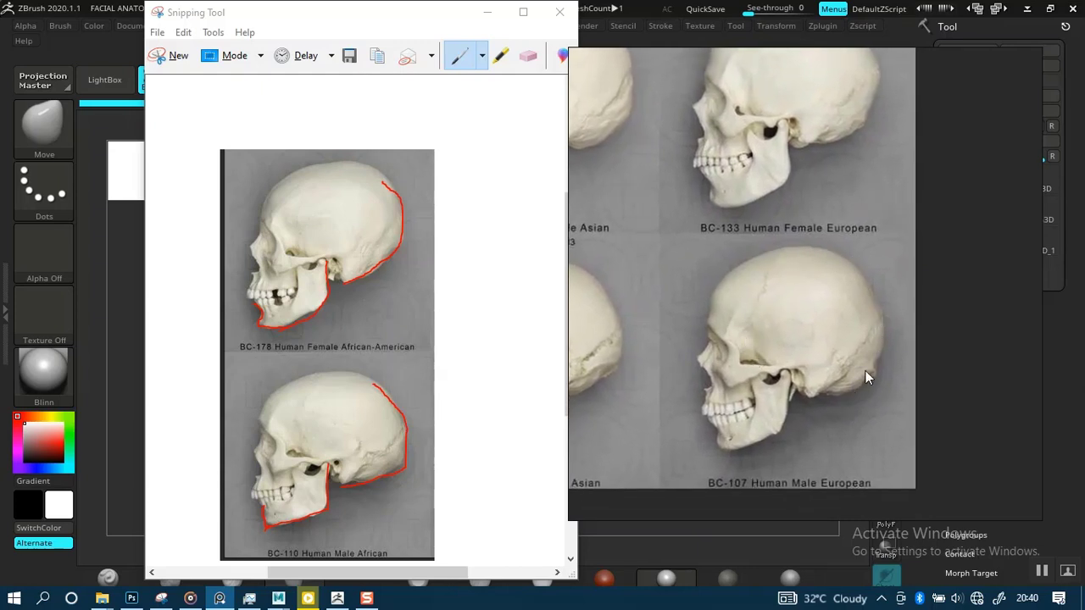
pyautogui.scroll(2, 755, 352)
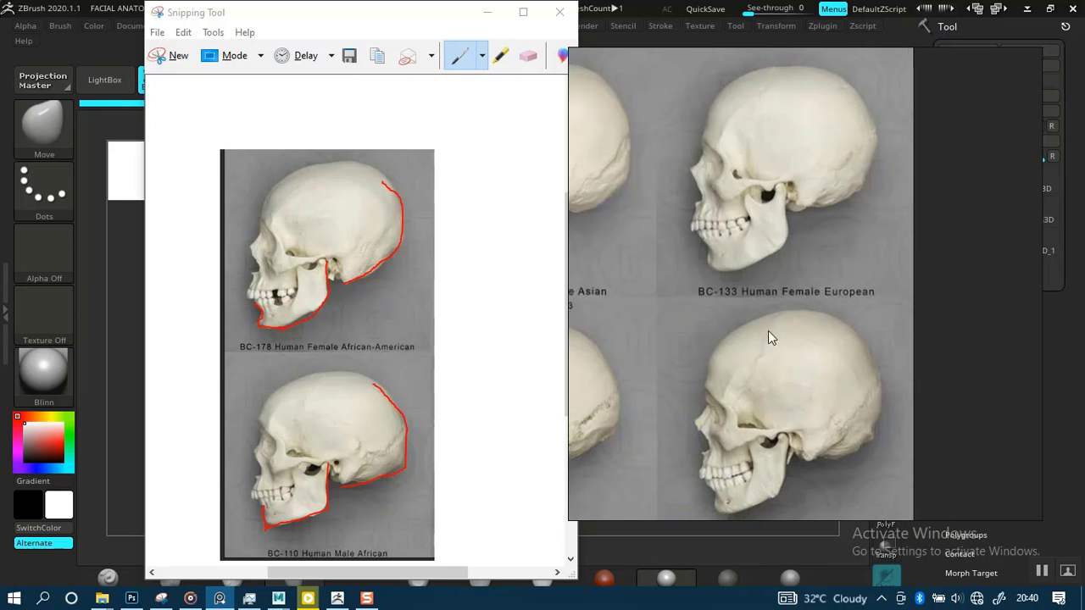
pyautogui.scroll(2, 820, 307)
pyautogui.moveTo(785, 337); pyautogui.dragTo(815, 335, button='middle')
pyautogui.moveTo(830, 239); pyautogui.dragTo(821, 261, button='middle')
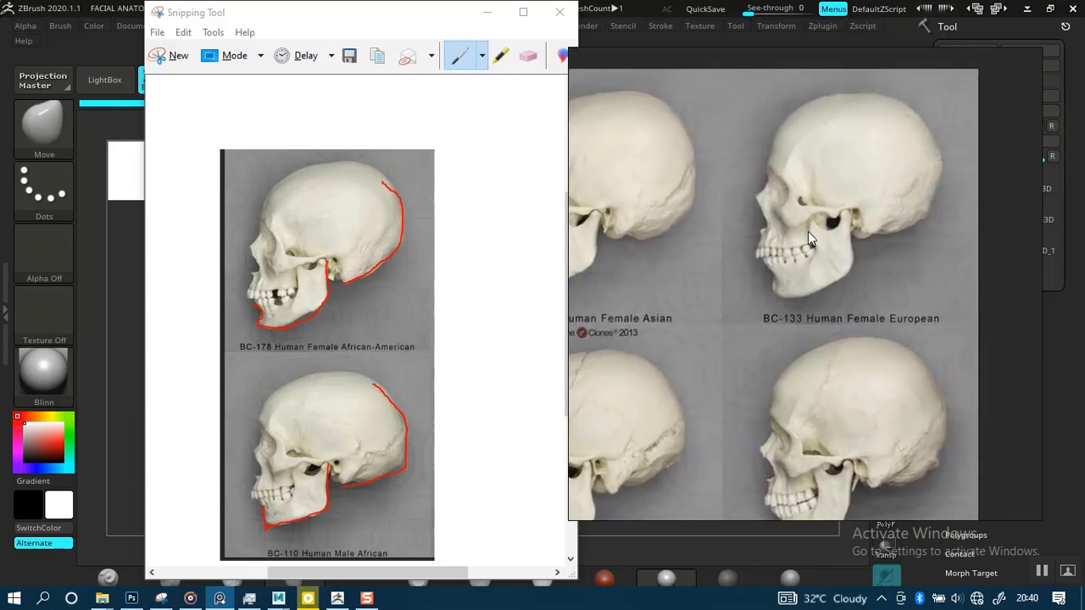
pyautogui.scroll(1, 808, 231)
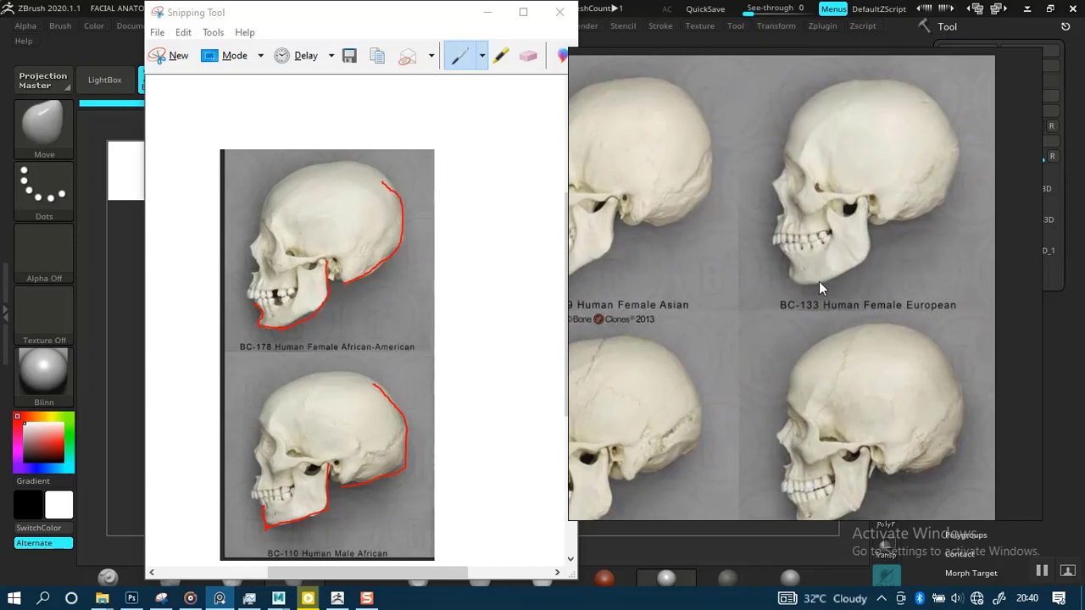
# Compare the side profile of the BC-110 male African skull with the female and male European skulls.
pyautogui.moveTo(735, 344); pyautogui.dragTo(1075, 247, button='middle')
pyautogui.moveTo(750, 311); pyautogui.dragTo(788, 285, button='middle')
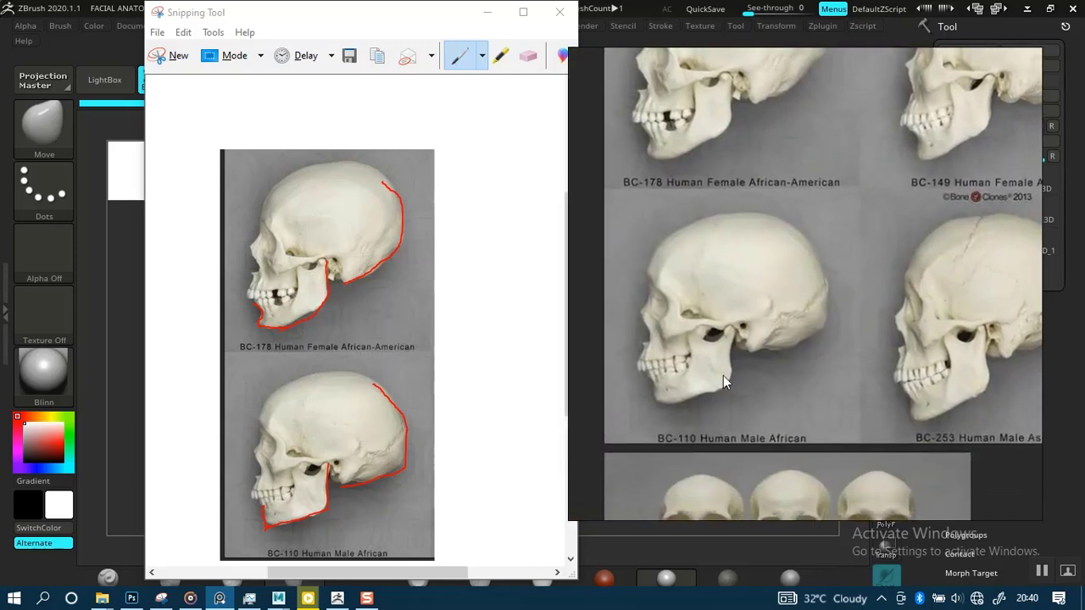
pyautogui.moveTo(836, 310); pyautogui.dragTo(583, 389, button='middle')
pyautogui.moveTo(775, 310); pyautogui.dragTo(686, 333, button='middle')
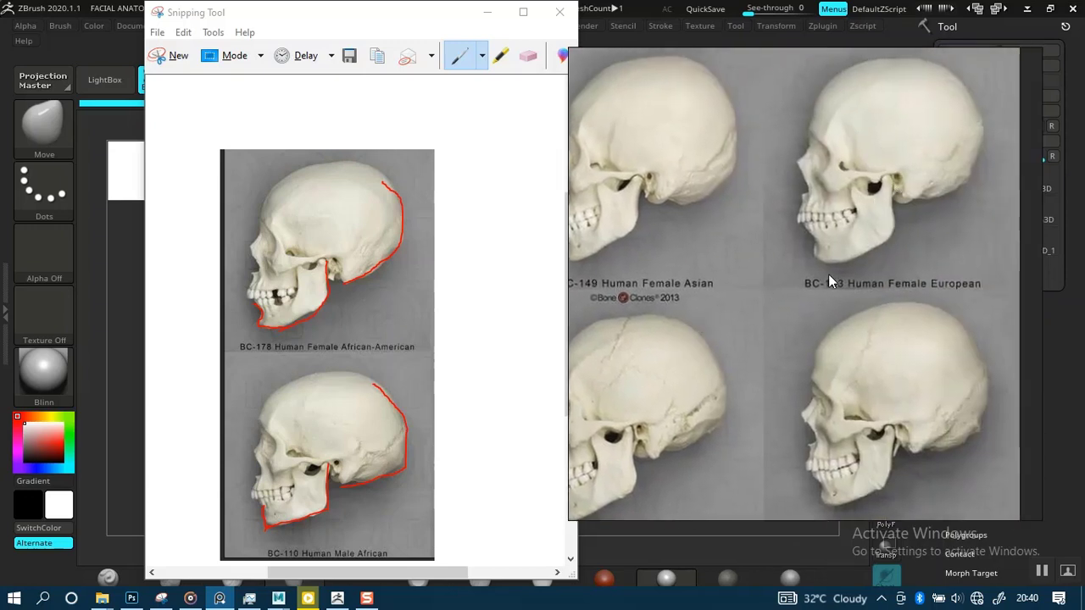
pyautogui.moveTo(872, 348); pyautogui.dragTo(846, 201, button='middle')
pyautogui.moveTo(844, 269); pyautogui.dragTo(835, 344, button='middle')
pyautogui.scroll(-2, 826, 339)
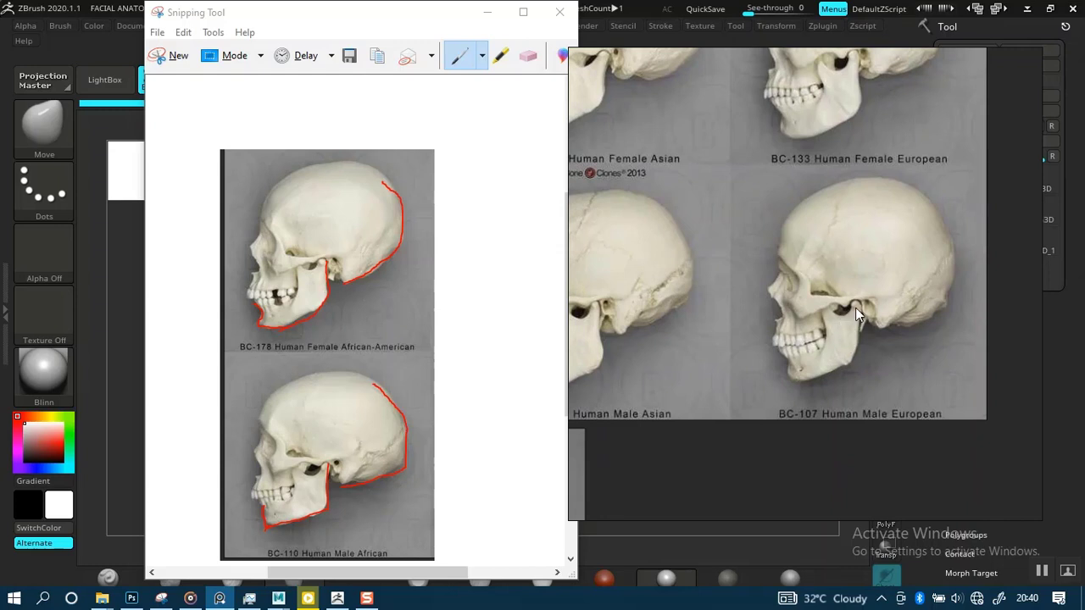
pyautogui.moveTo(851, 312); pyautogui.dragTo(828, 331, button='middle')
pyautogui.moveTo(827, 332); pyautogui.dragTo(808, 327)
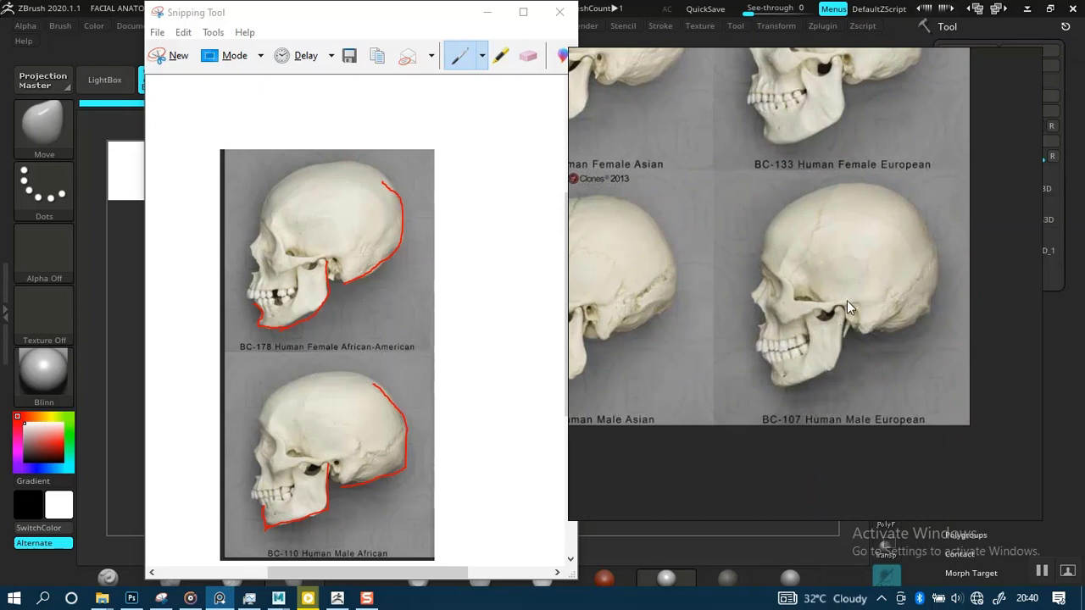
# Review the African side profiles again alongside the BC-149 female and BC-253 male Asian skulls.
pyautogui.moveTo(766, 342); pyautogui.dragTo(846, 350, button='middle')
pyautogui.moveTo(644, 292); pyautogui.dragTo(754, 326, button='middle')
pyautogui.moveTo(670, 253); pyautogui.dragTo(772, 317, button='middle')
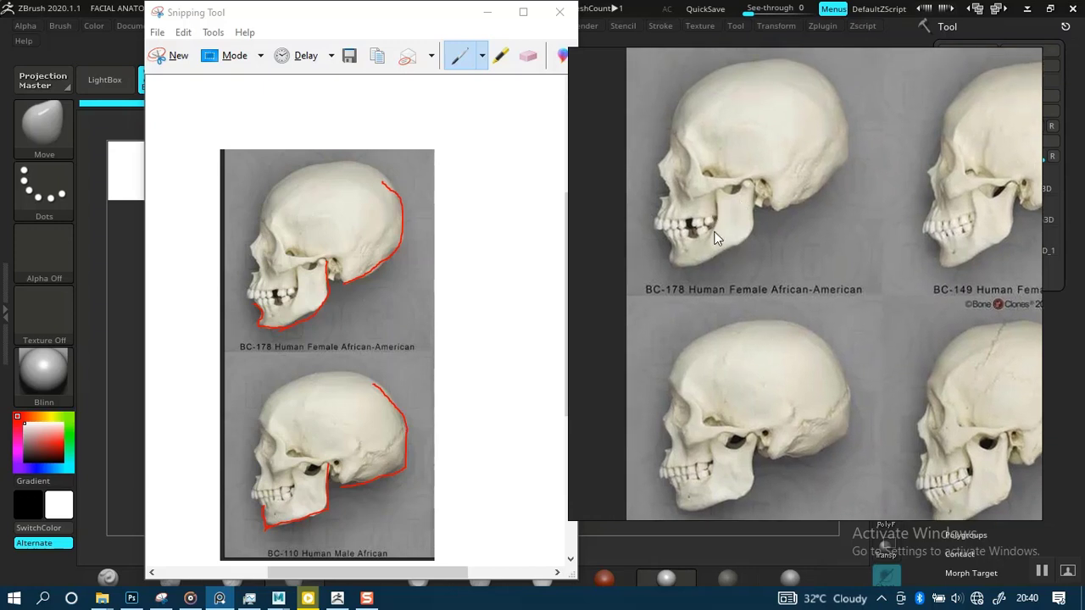
pyautogui.moveTo(809, 272); pyautogui.dragTo(585, 233, button='middle')
pyautogui.moveTo(933, 301); pyautogui.dragTo(768, 293, button='middle')
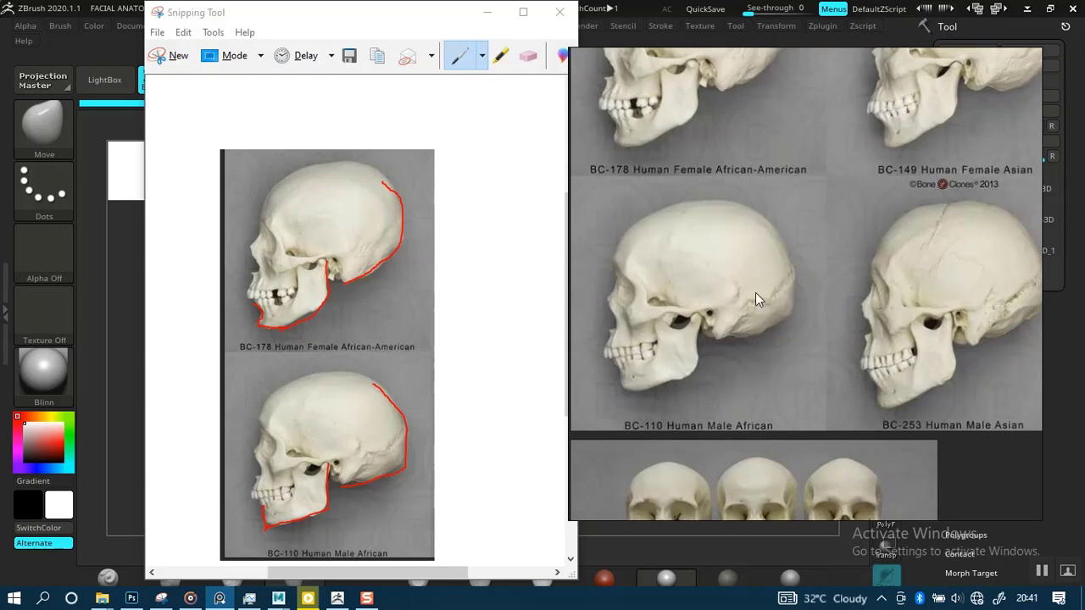
pyautogui.scroll(4, 763, 297)
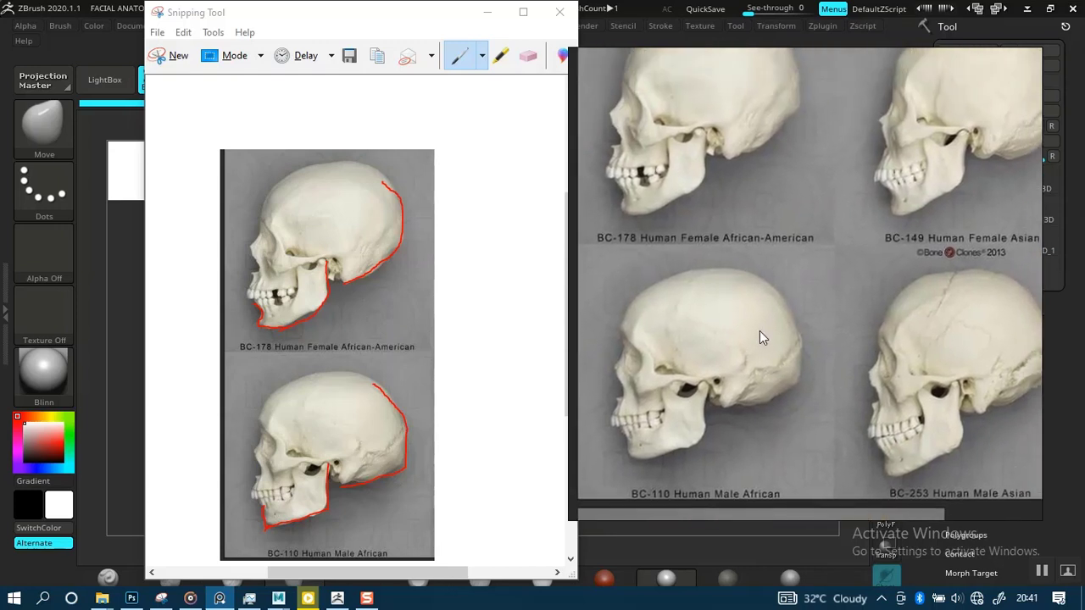
pyautogui.moveTo(797, 287); pyautogui.dragTo(727, 268, button='middle')
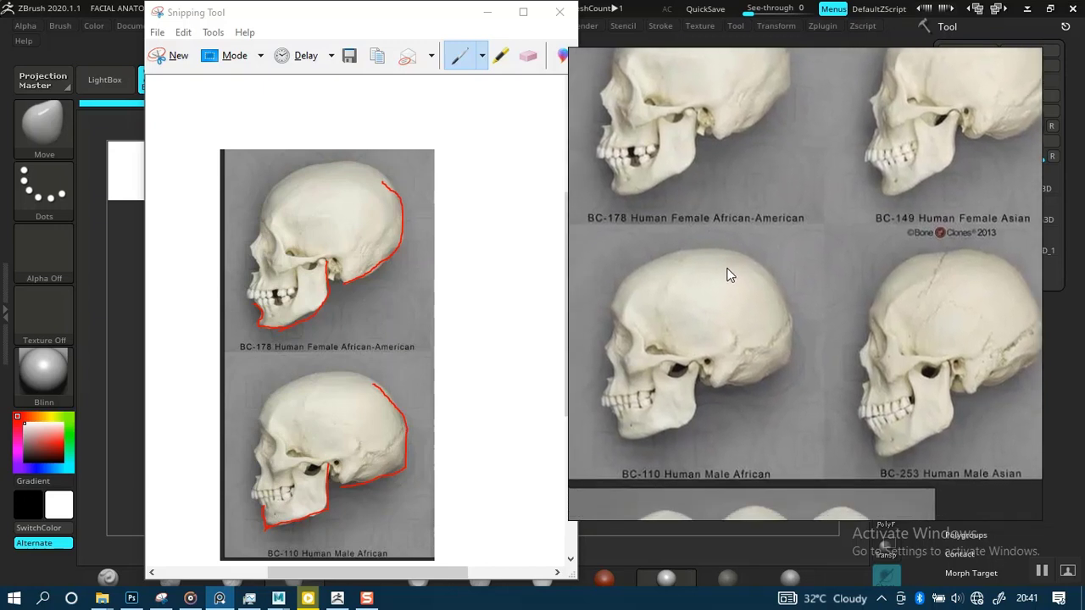
pyautogui.moveTo(727, 217); pyautogui.dragTo(612, 276, button='middle')
# Examine the front views of the female and male African, Asian and European skulls on the lower reference sheet.
pyautogui.scroll(-5, 703, 224)
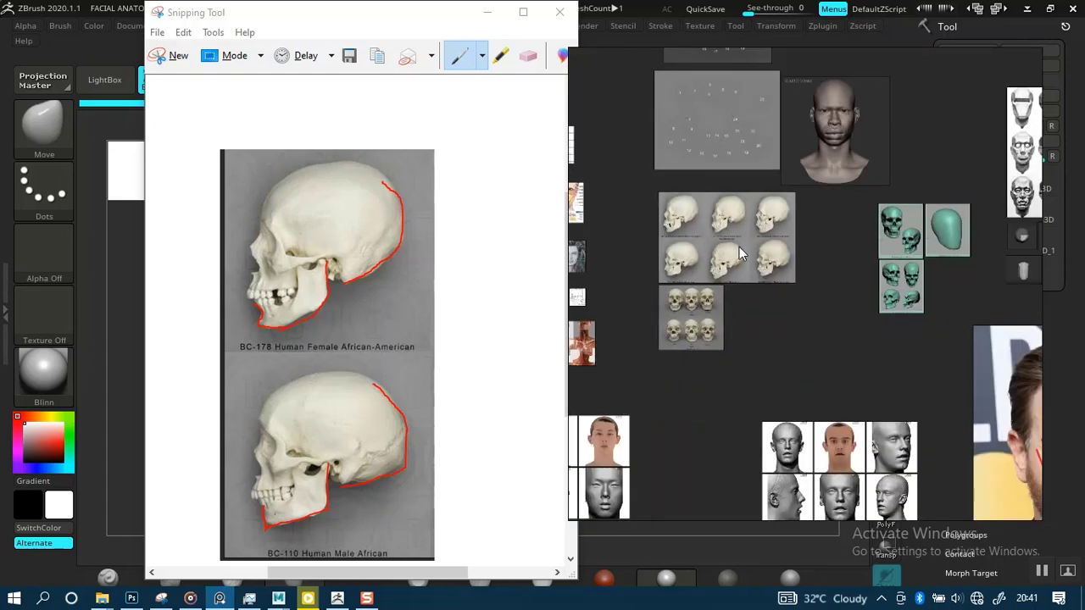
pyautogui.moveTo(668, 286); pyautogui.dragTo(774, 250, button='middle')
pyautogui.scroll(5, 732, 272)
pyautogui.scroll(-2, 800, 264)
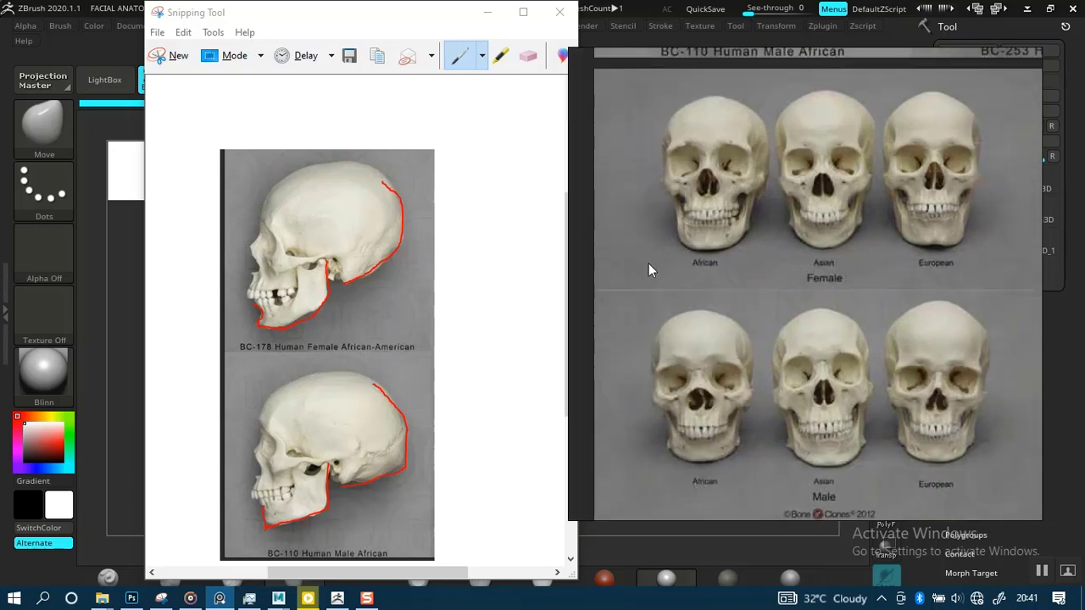
pyautogui.scroll(1, 744, 307)
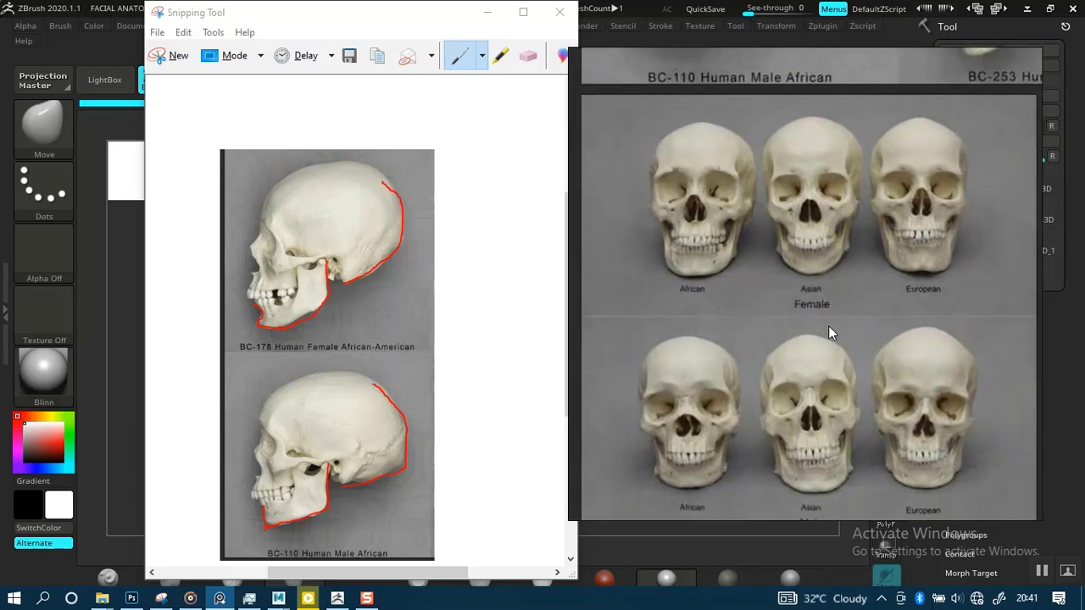
pyautogui.moveTo(828, 326); pyautogui.dragTo(780, 313, button='middle')
pyautogui.moveTo(745, 366); pyautogui.dragTo(754, 334, button='middle')
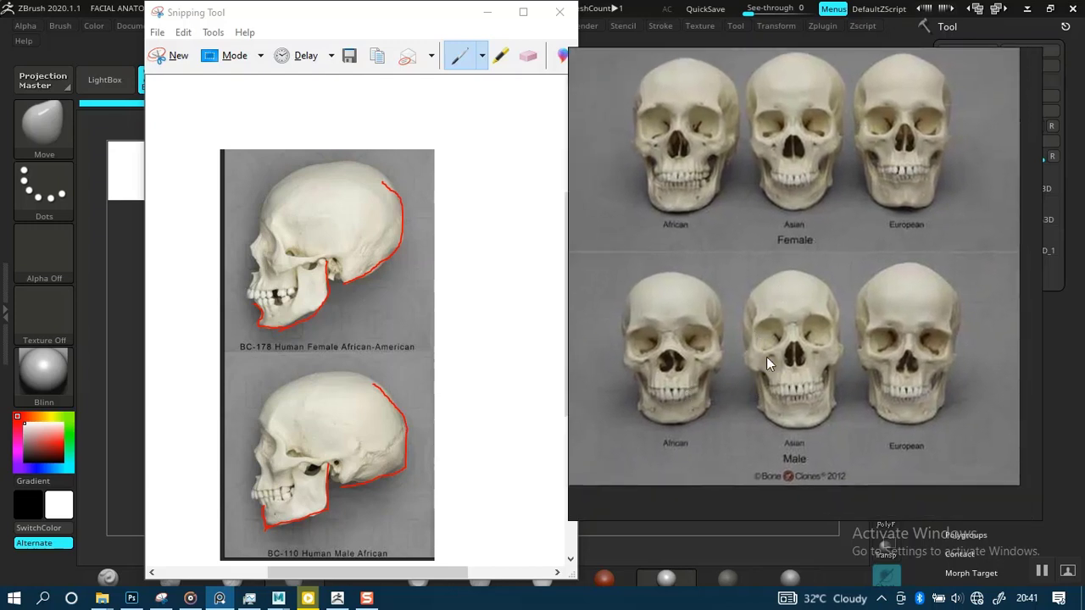
pyautogui.moveTo(755, 338); pyautogui.dragTo(799, 351, button='middle')
pyautogui.scroll(-5, 817, 333)
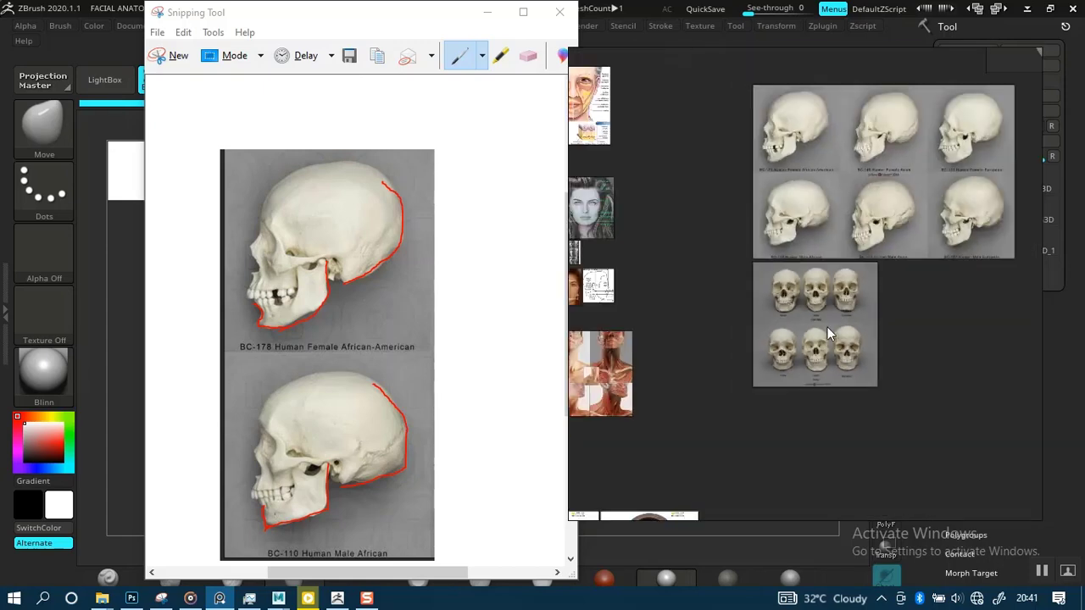
pyautogui.moveTo(750, 301)
pyautogui.mouseDown(button='middle')
pyautogui.moveTo(727, 308)
pyautogui.moveTo(761, 319)
pyautogui.mouseUp(button='middle')
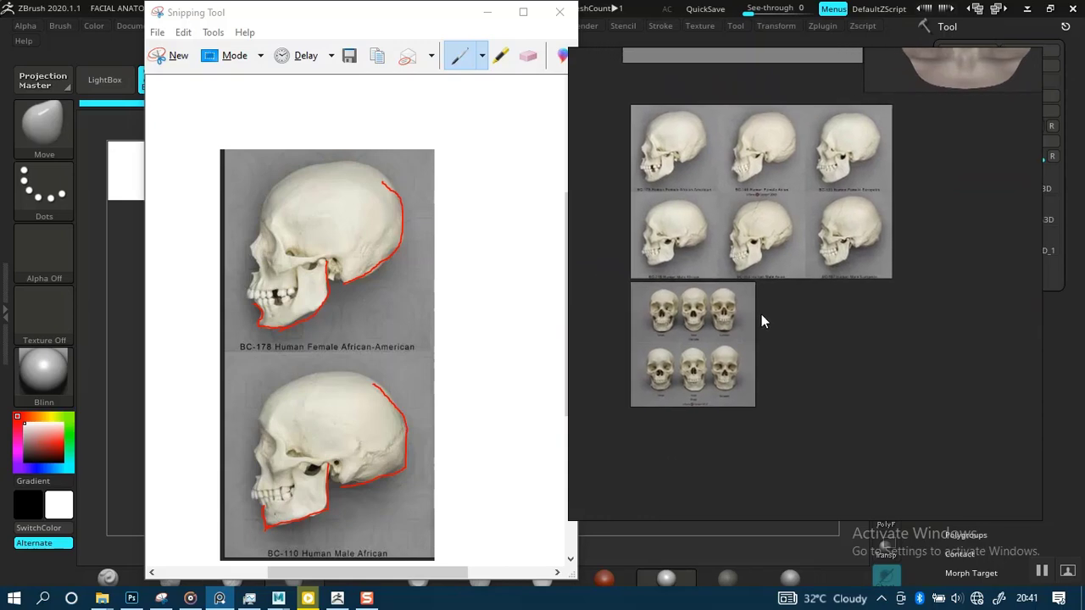
# Minimize the annotated skull snip and frame the green four-view "Step by step - Skull" sheet in the reference window.
pyautogui.click(488, 17)
pyautogui.scroll(-3, 788, 262)
pyautogui.moveTo(823, 256); pyautogui.dragTo(771, 284, button='middle')
pyautogui.scroll(5, 789, 254)
pyautogui.scroll(2, 741, 263)
pyautogui.scroll(3, 773, 290)
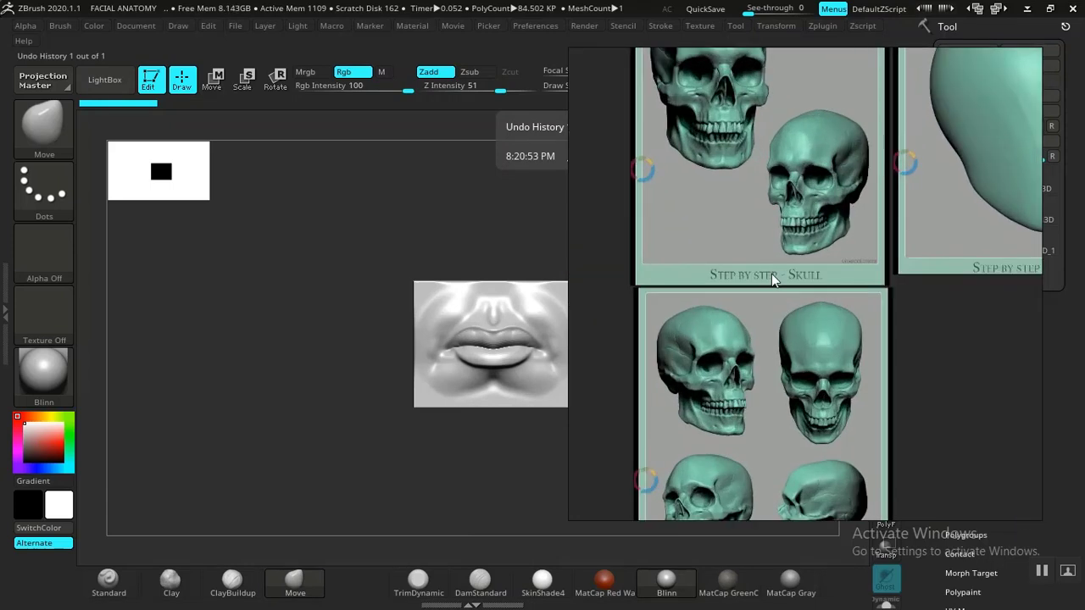
pyautogui.moveTo(781, 330); pyautogui.dragTo(789, 226, button='middle')
pyautogui.scroll(3, 785, 340)
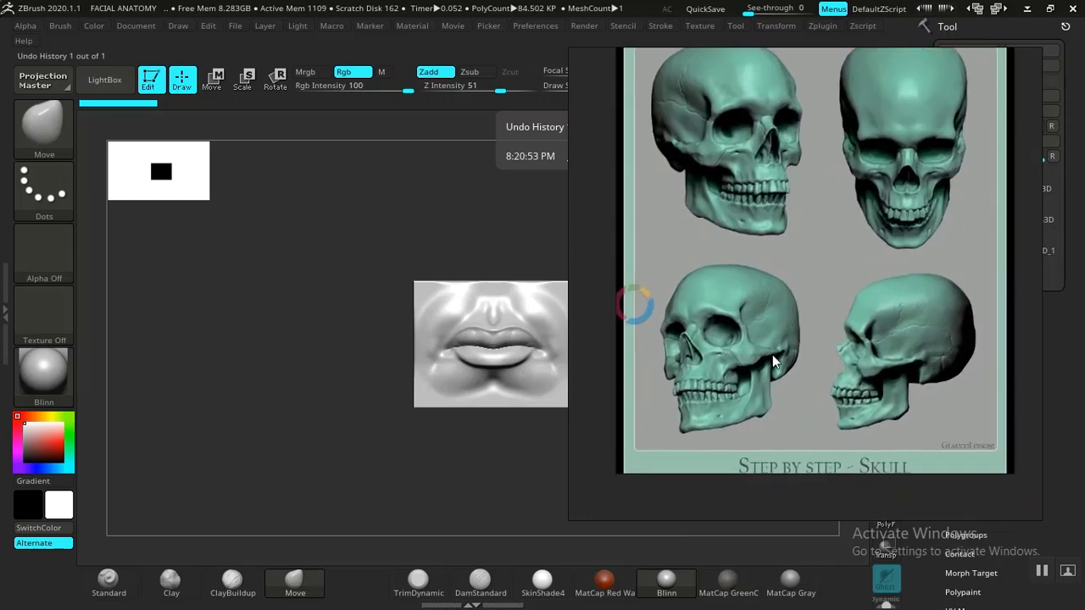
pyautogui.scroll(3, 770, 356)
pyautogui.scroll(-3, 771, 360)
pyautogui.moveTo(771, 363); pyautogui.dragTo(785, 346, button='middle')
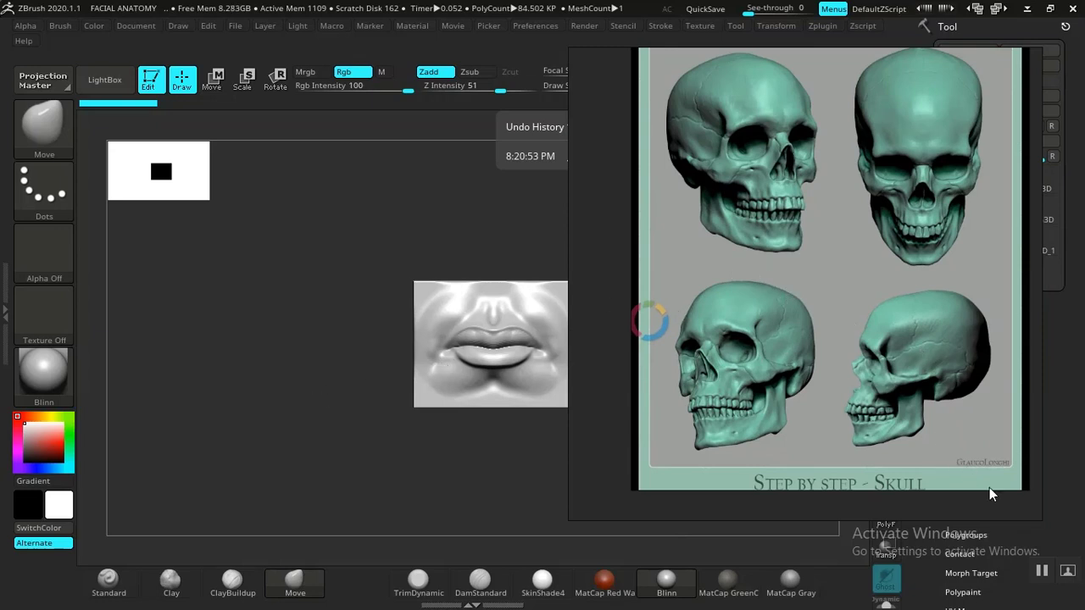
# Shrink the reference window to uncover the Tool palette, framing the sheet's lower two skulls beside the lips model.
pyautogui.moveTo(1036, 521); pyautogui.dragTo(928, 323)
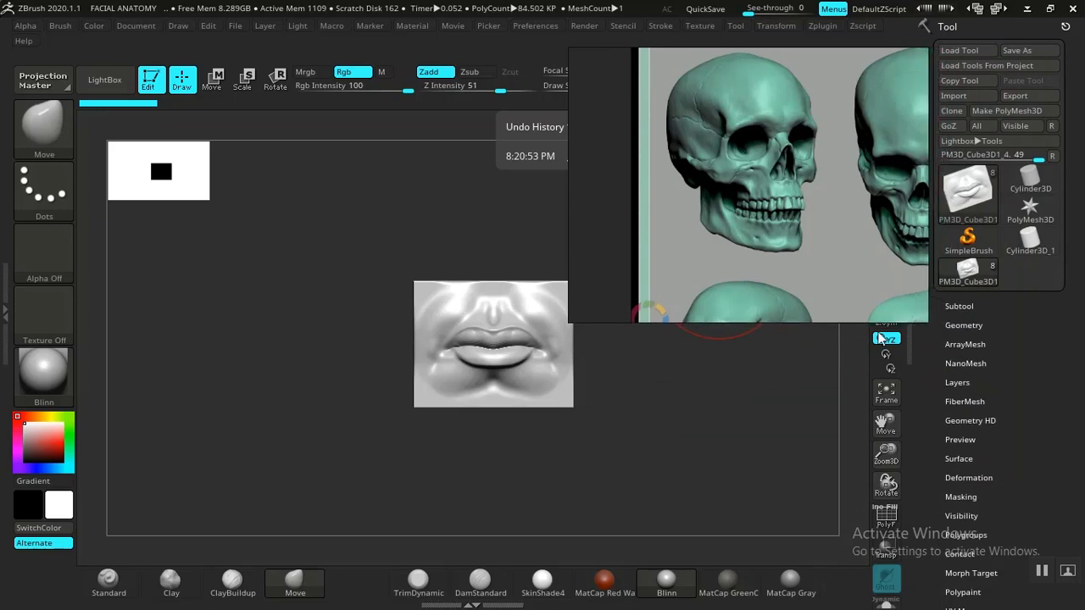
pyautogui.scroll(-3, 796, 235)
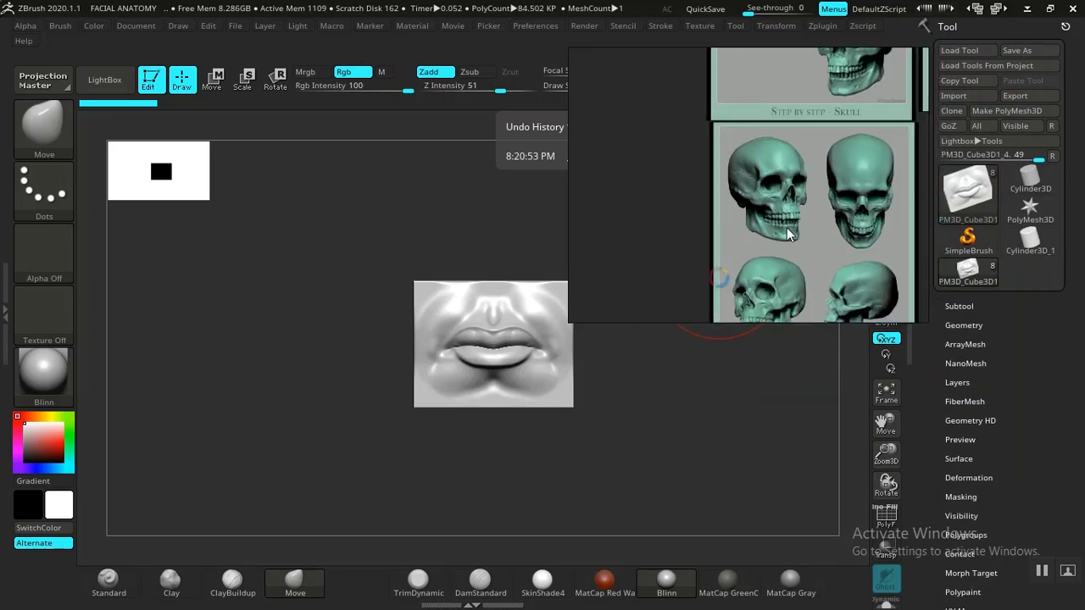
pyautogui.scroll(4, 775, 212)
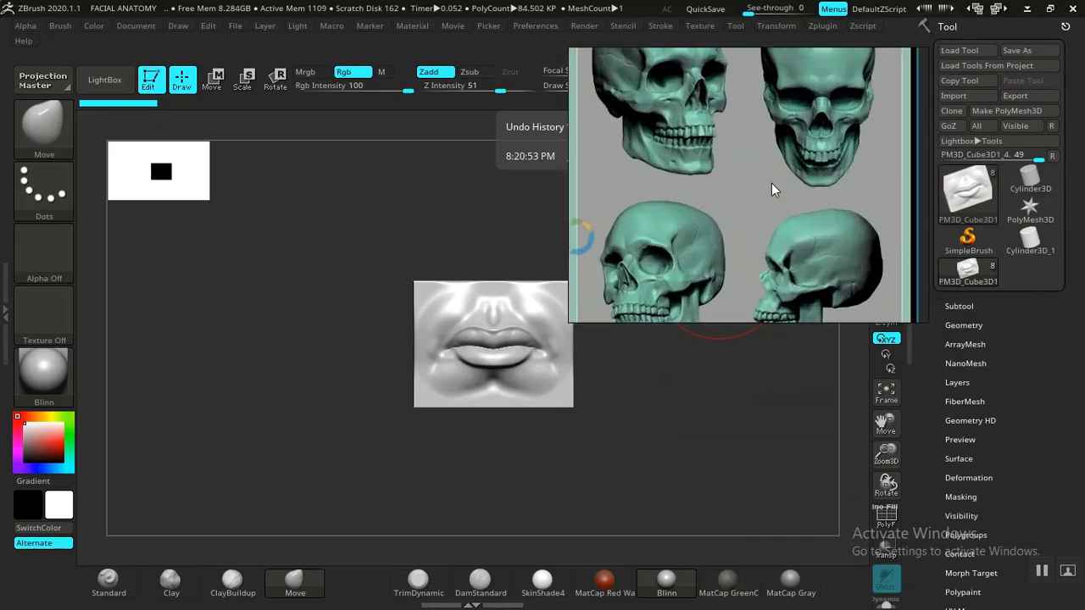
pyautogui.moveTo(771, 184); pyautogui.dragTo(776, 155, button='middle')
pyautogui.scroll(-2, 773, 203)
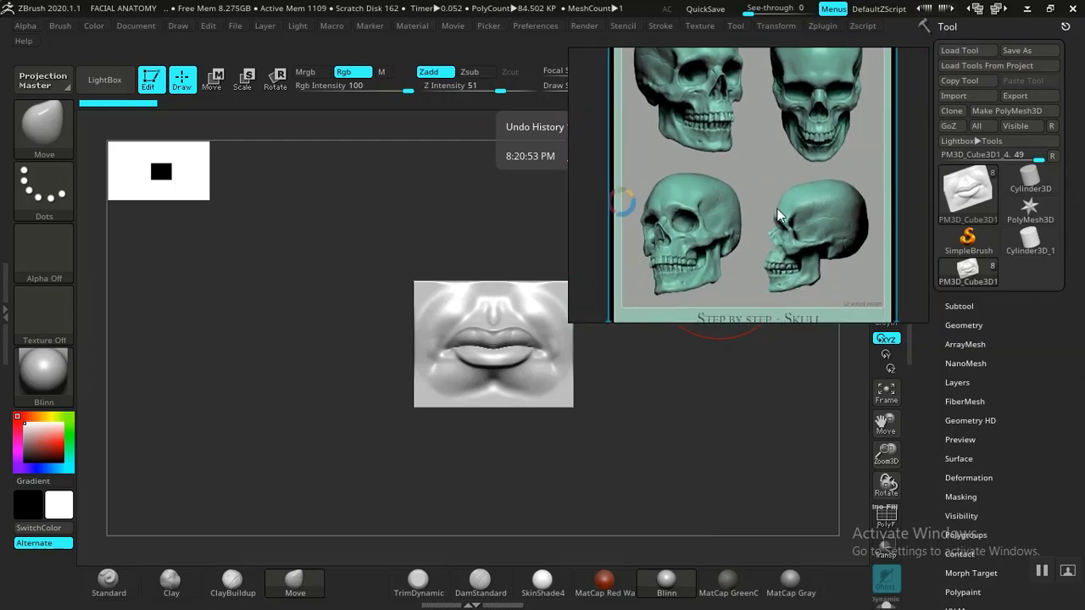
pyautogui.scroll(-1, 778, 216)
pyautogui.scroll(2, 777, 233)
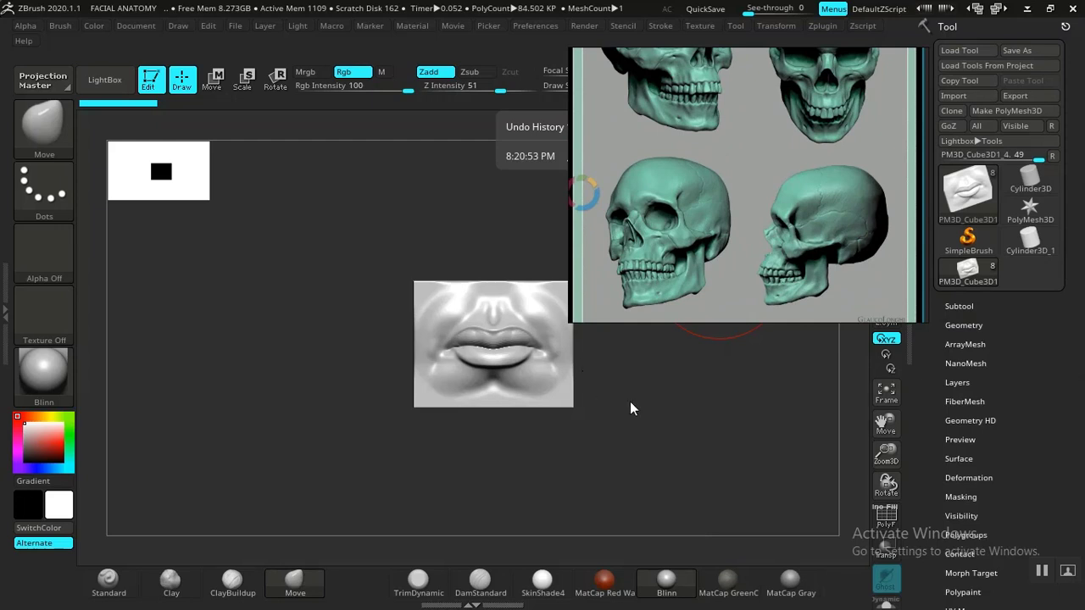
pyautogui.moveTo(630, 409)
pyautogui.mouseDown()
pyautogui.moveTo(680, 399)
pyautogui.moveTo(663, 395)
pyautogui.moveTo(679, 422)
pyautogui.moveTo(656, 405)
pyautogui.moveTo(676, 439)
pyautogui.moveTo(664, 421)
pyautogui.moveTo(664, 432)
pyautogui.moveTo(659, 386)
pyautogui.mouseUp()
pyautogui.moveTo(703, 225); pyautogui.dragTo(720, 206)
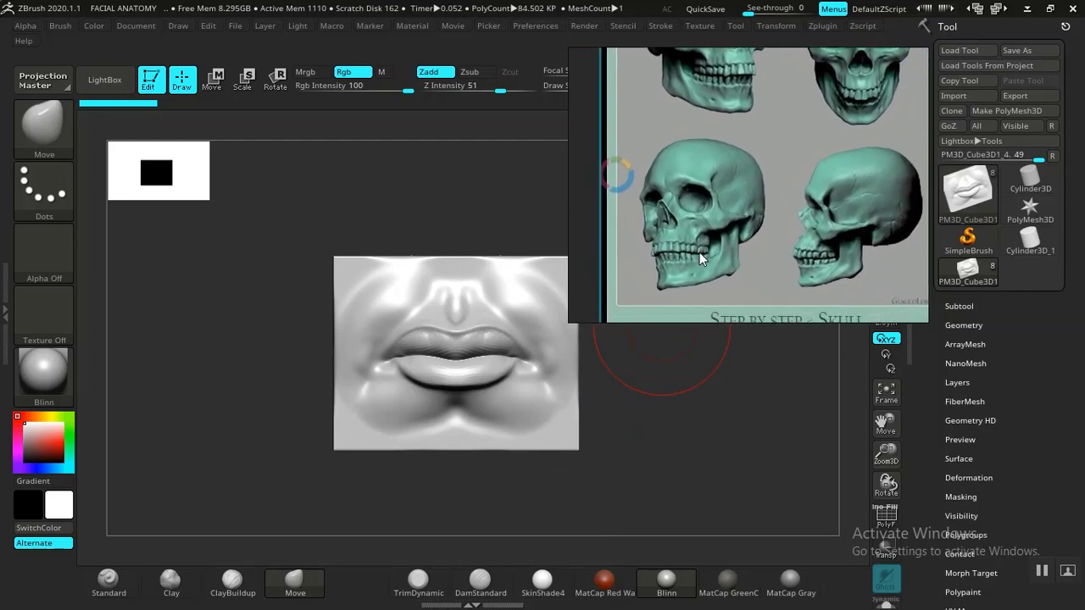
pyautogui.moveTo(652, 409); pyautogui.dragTo(701, 376)
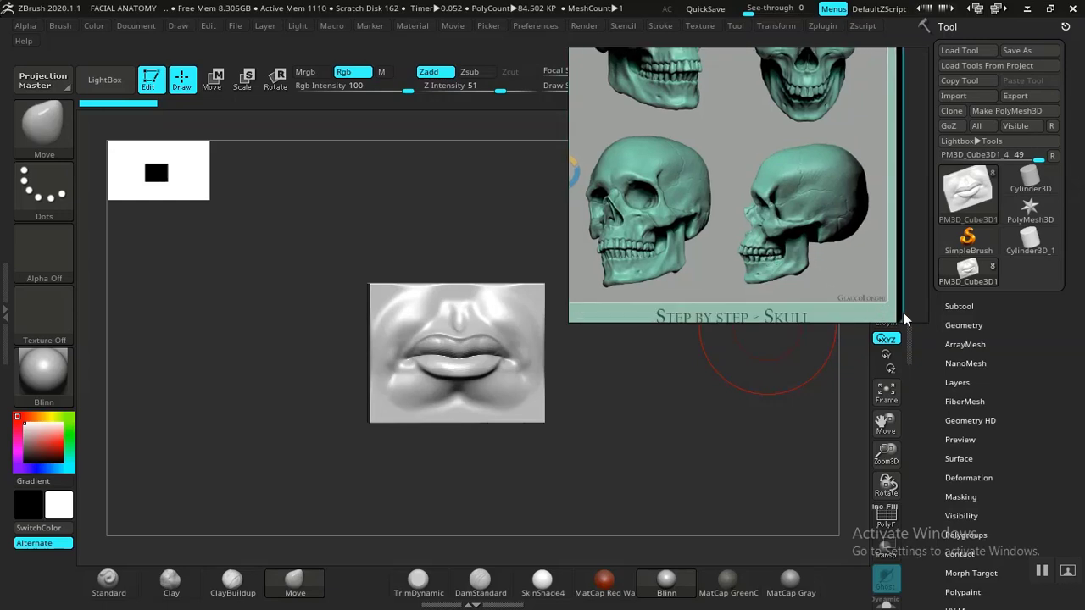
# Append a Sphere3D to the subtool list and make the new sphere the active subtool.
pyautogui.click(960, 308)
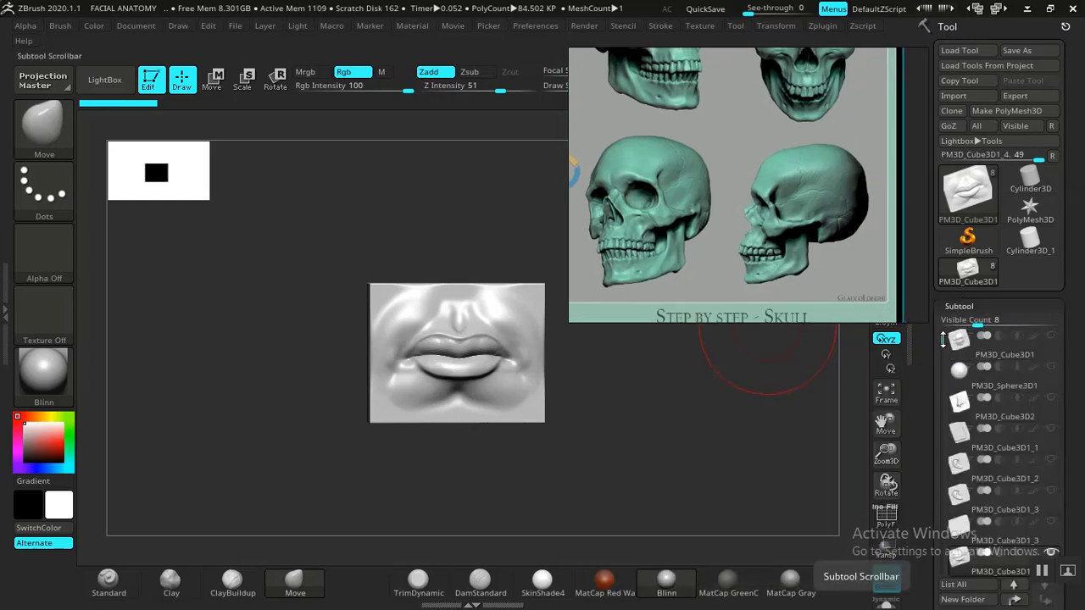
pyautogui.moveTo(934, 359); pyautogui.dragTo(930, 292)
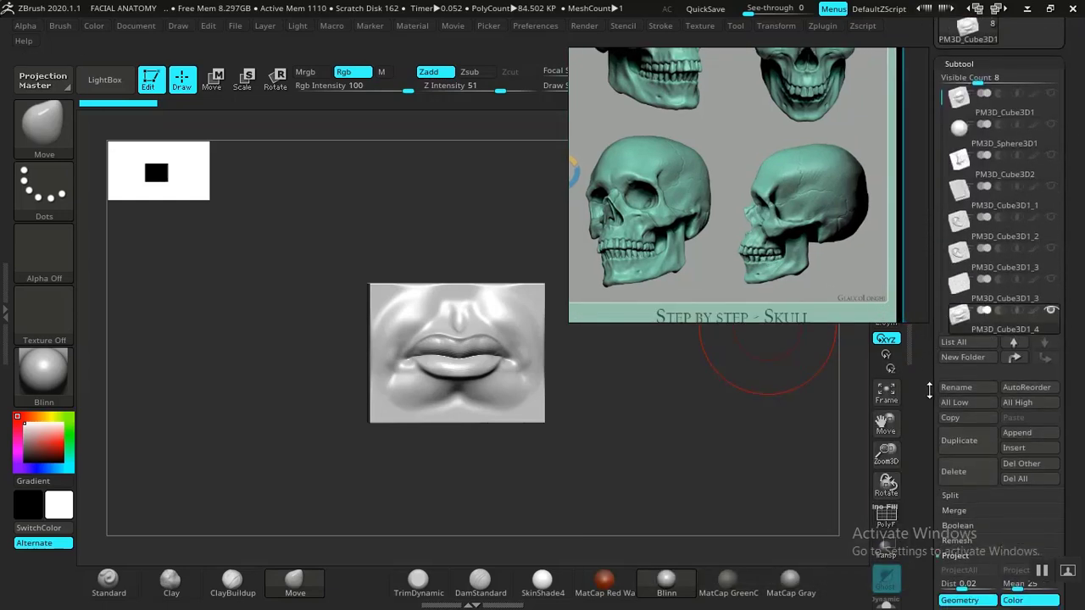
pyautogui.moveTo(929, 390); pyautogui.dragTo(929, 325)
pyautogui.click(1017, 367)
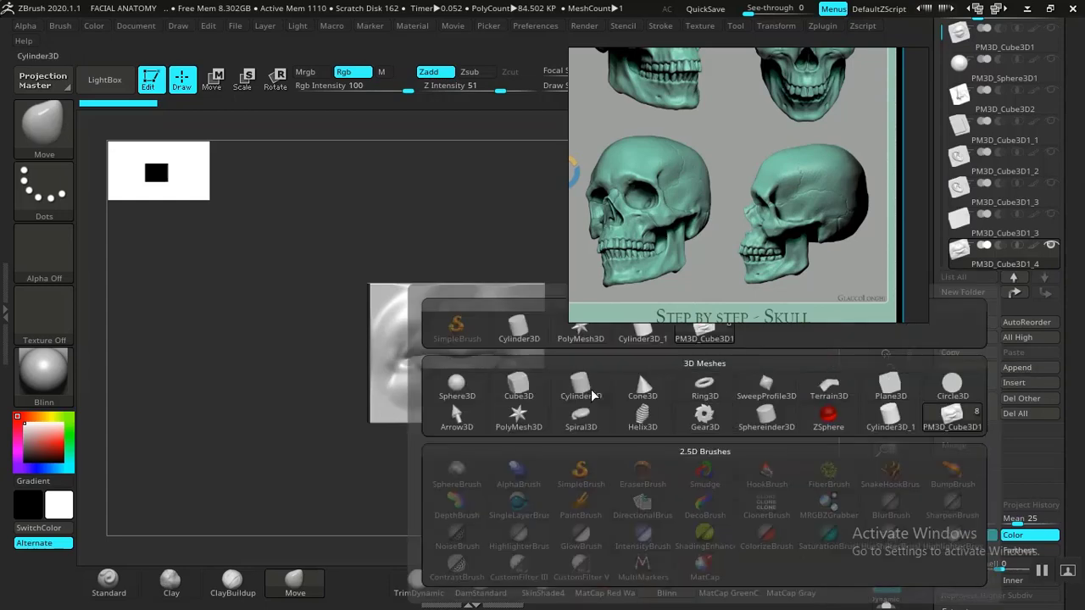
pyautogui.click(457, 388)
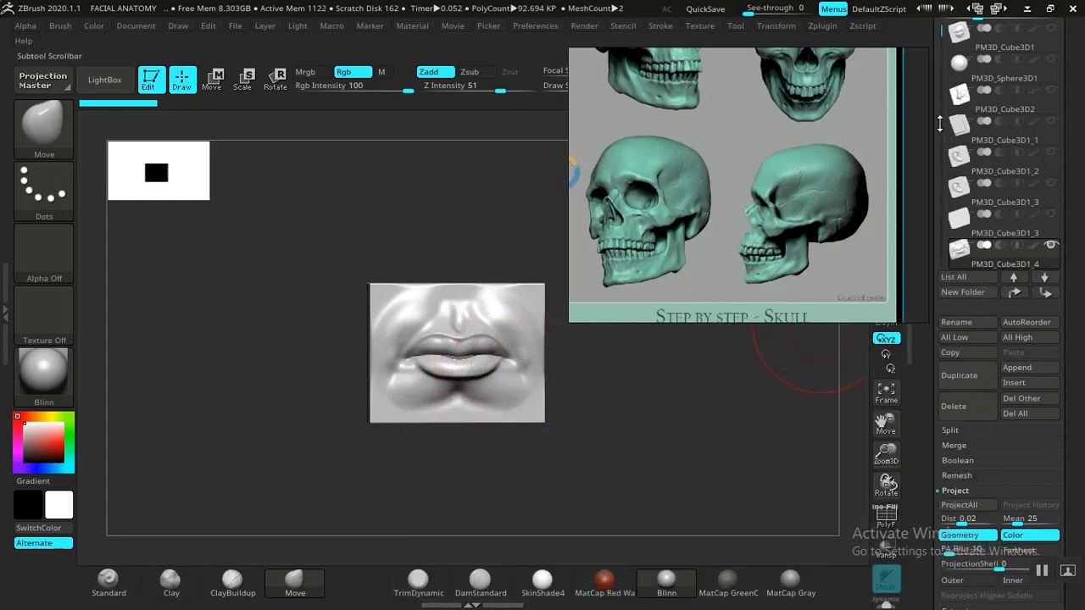
pyautogui.moveTo(932, 113); pyautogui.dragTo(940, 211)
pyautogui.click(1001, 240)
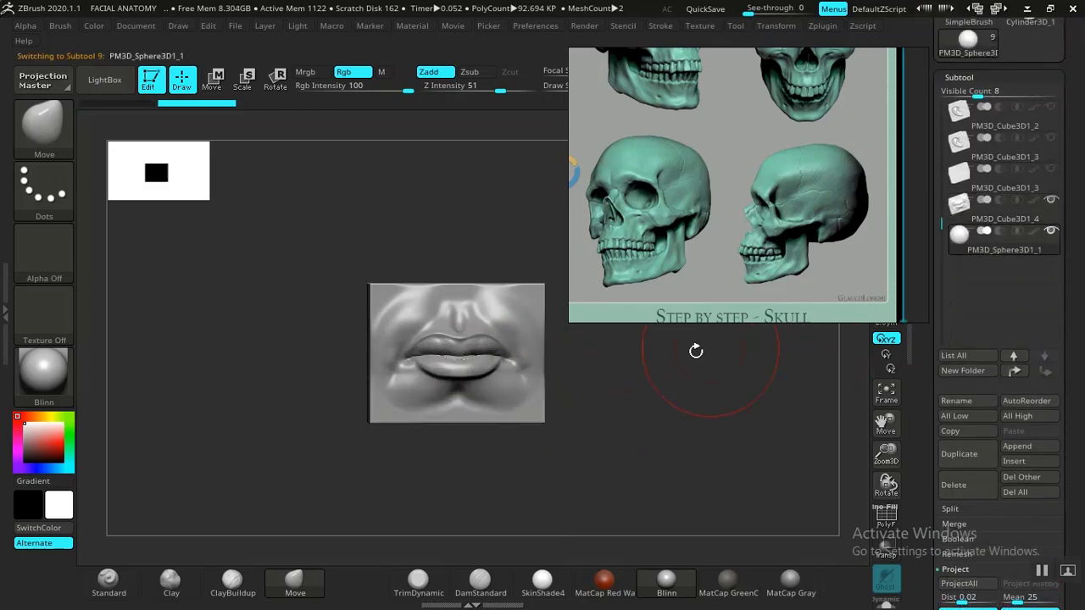
# Hide the lips model and frame the new sphere at a comfortable size on the canvas.
pyautogui.click(1051, 199)
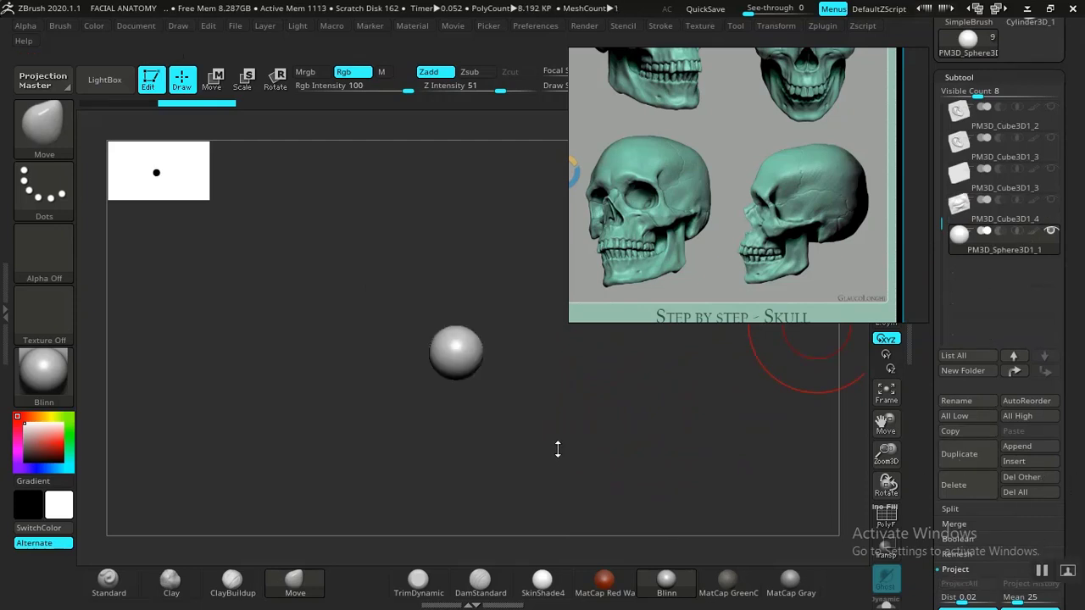
pyautogui.press('f')
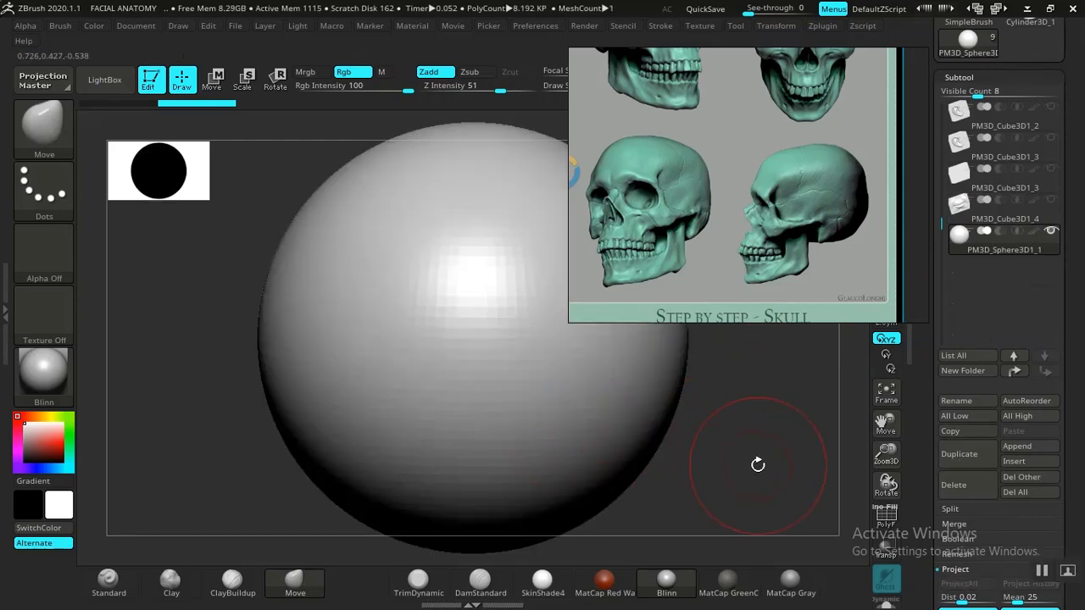
pyautogui.keyDown('alt'); pyautogui.moveTo(757, 465); pyautogui.dragTo(712, 390); pyautogui.keyUp('alt')
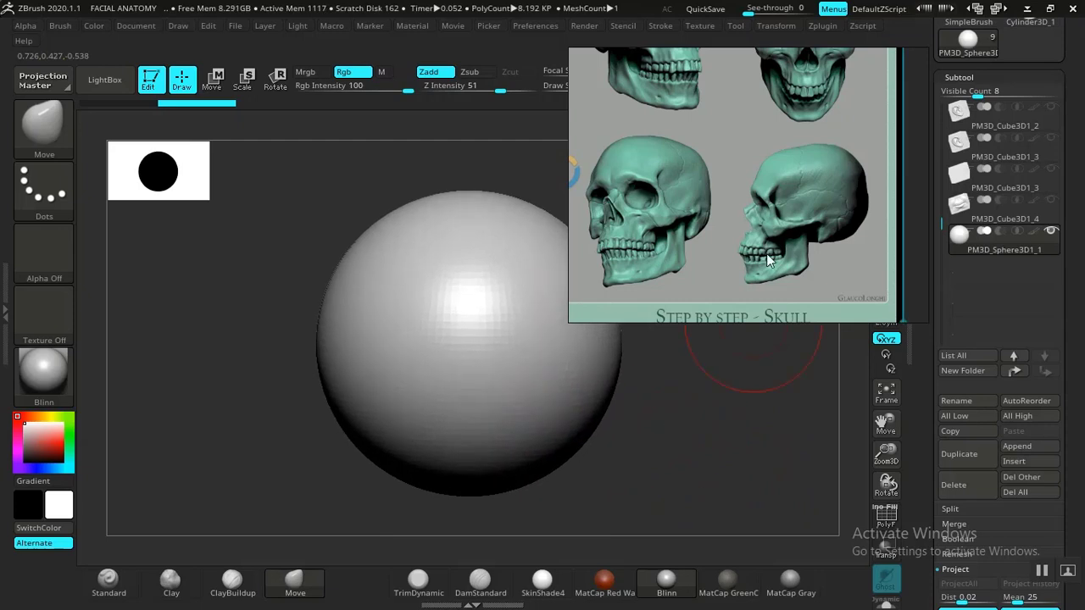
# Frame the two-skull sheet beside the smooth egg-shaped block-out in the reference window, and move that window clear of the sphere.
pyautogui.scroll(-5, 770, 229)
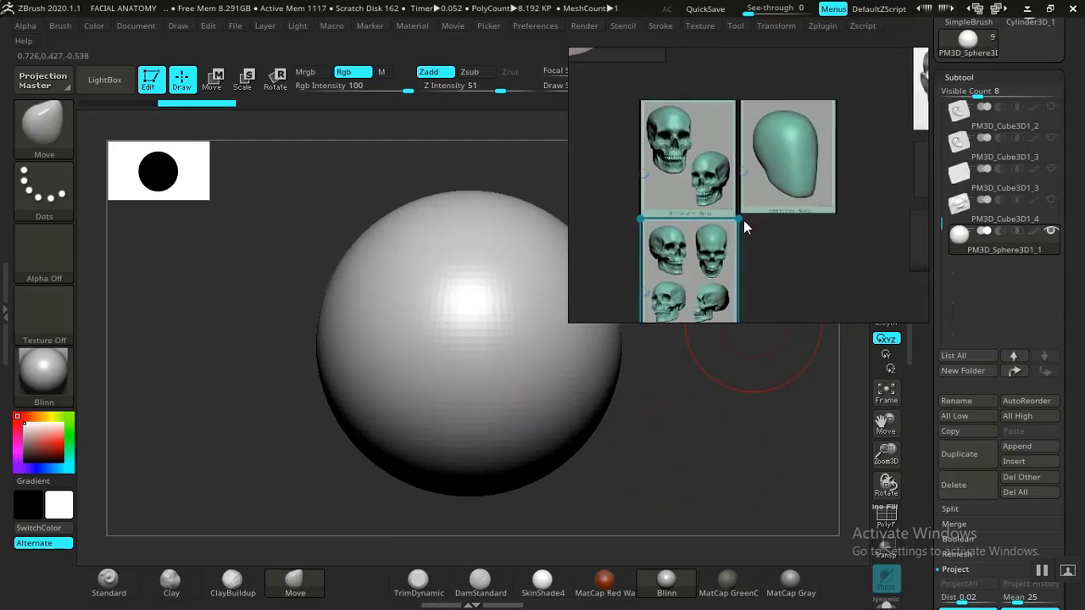
pyautogui.scroll(3, 743, 220)
pyautogui.scroll(2, 743, 233)
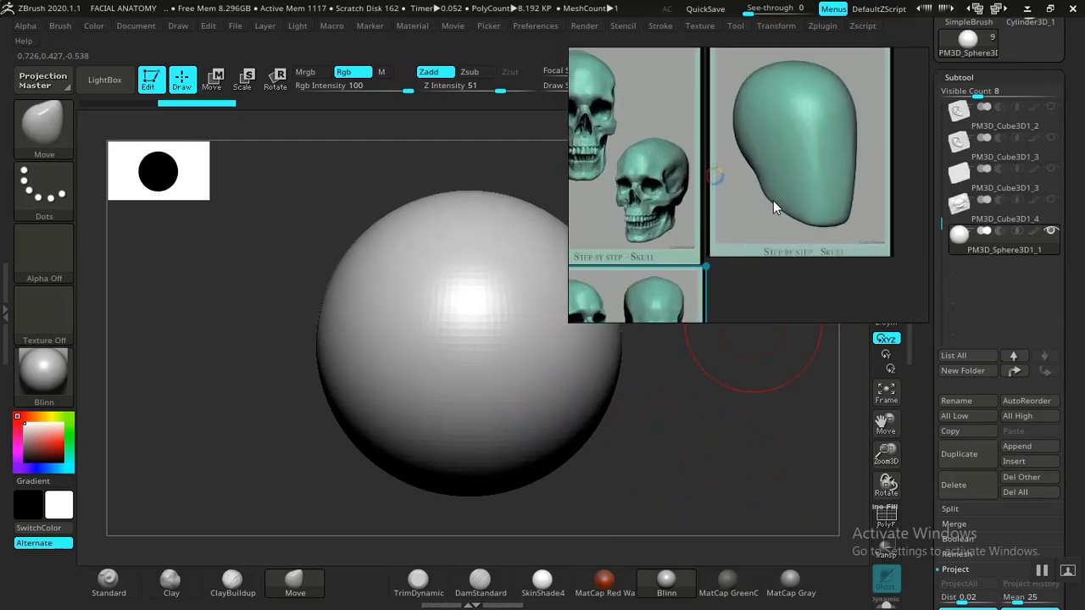
pyautogui.moveTo(773, 200); pyautogui.dragTo(827, 209, button='middle')
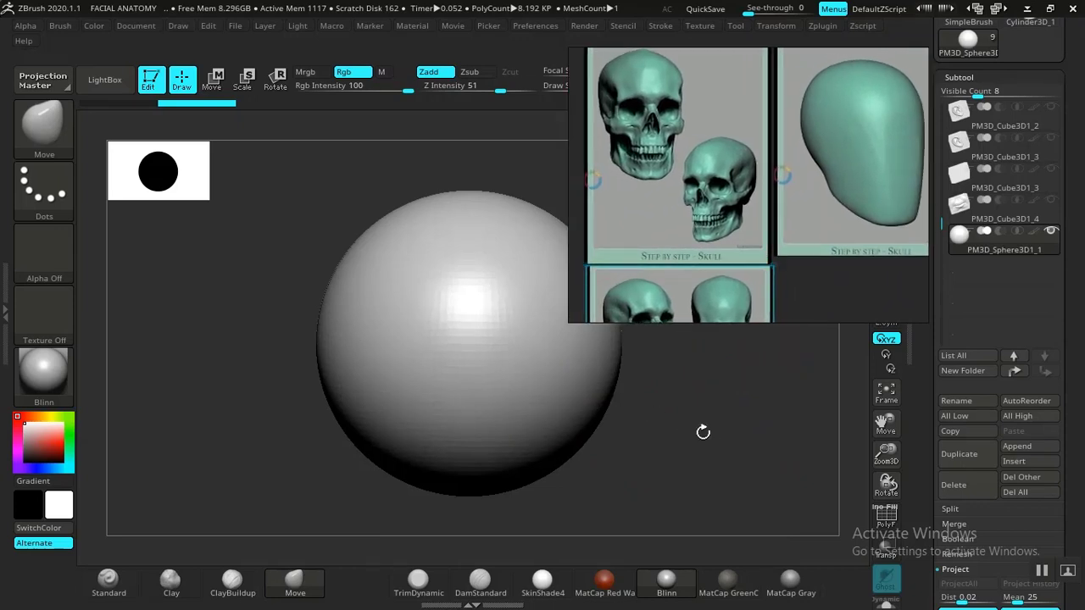
pyautogui.moveTo(738, 252); pyautogui.dragTo(864, 222, button='right')
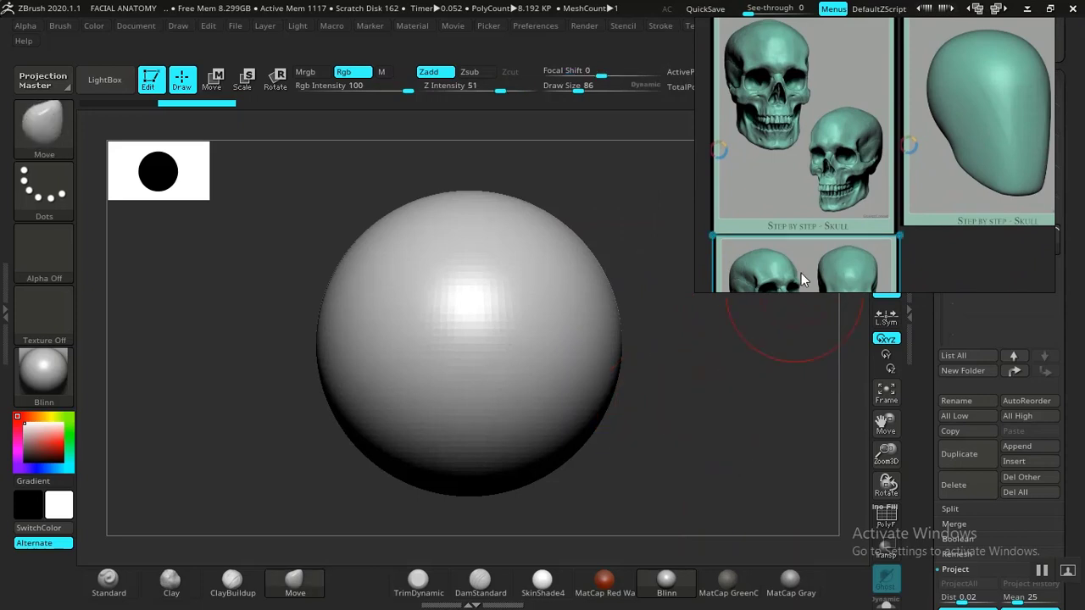
pyautogui.moveTo(801, 273); pyautogui.dragTo(946, 233, button='right')
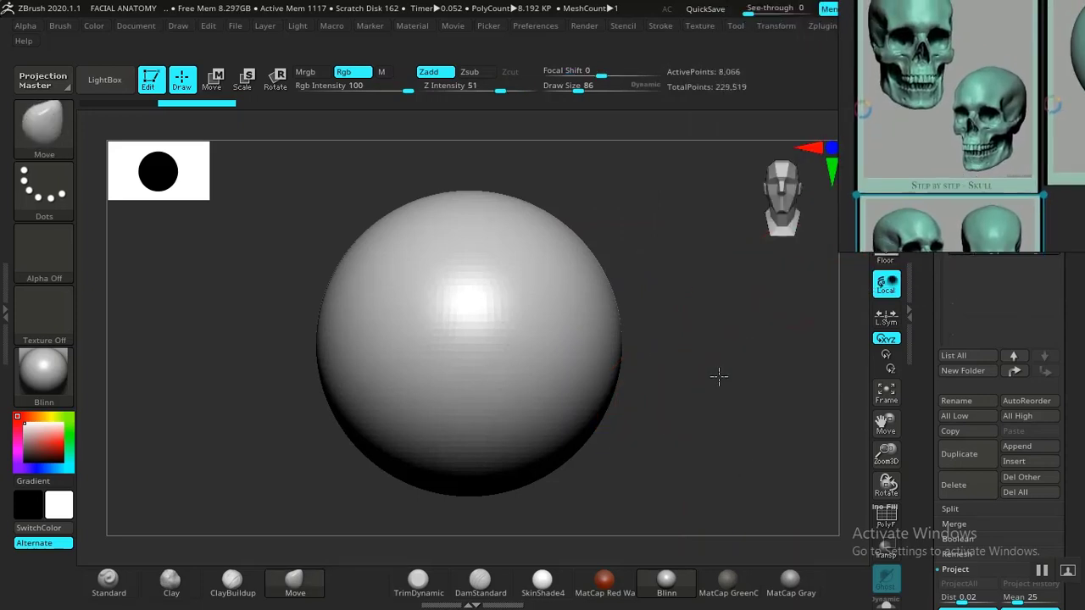
# Centre the sphere in front view at a smaller size and make ClipCurve the active clipping brush.
pyautogui.moveTo(709, 391)
pyautogui.keyDown('ctrl'); pyautogui.mouseDown(button='right')
pyautogui.moveTo(681, 390)
pyautogui.moveTo(692, 386)
pyautogui.mouseUp(button='right'); pyautogui.keyUp('ctrl')
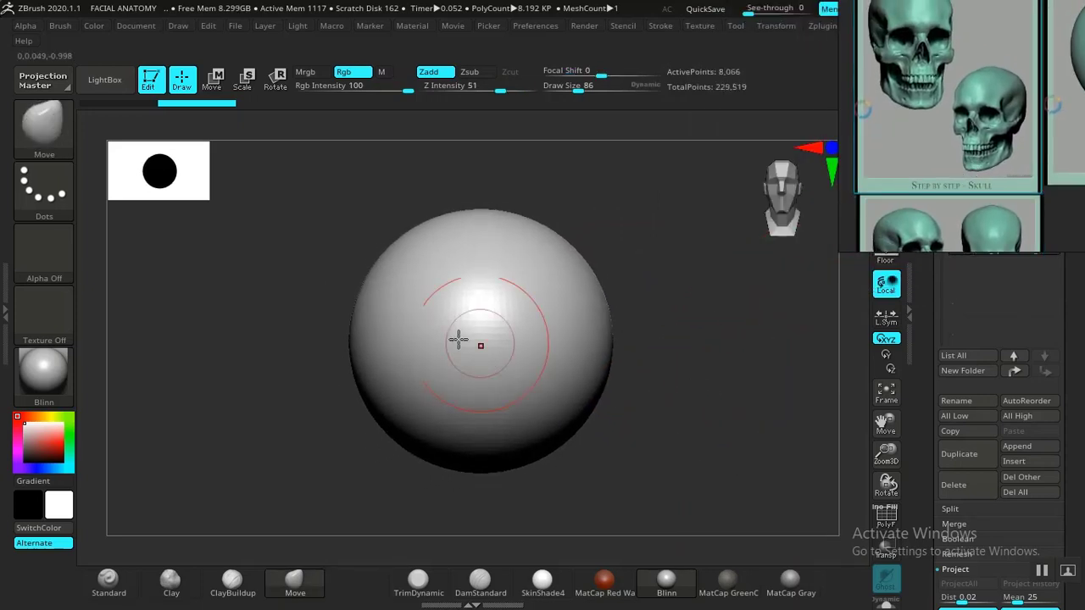
pyautogui.hotkey('ctrl', 'shift')
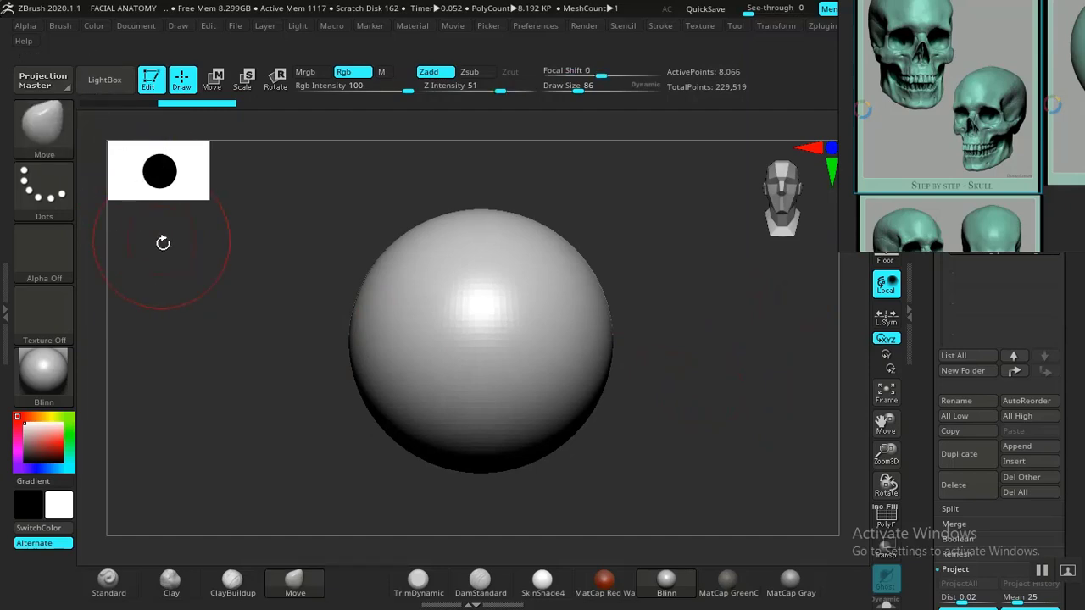
pyautogui.click(47, 149)
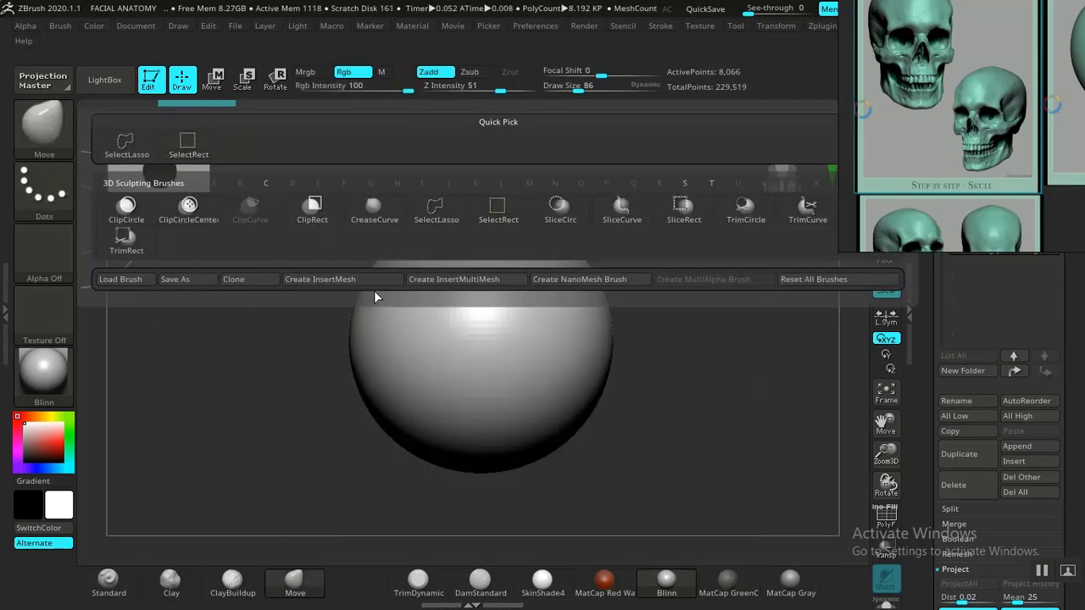
pyautogui.hotkey('ctrl', 'shift')
pyautogui.moveTo(572, 246)
pyautogui.keyDown('ctrl'); pyautogui.keyDown('shift'); pyautogui.mouseDown()
pyautogui.moveTo(572, 471)
pyautogui.moveTo(568, 463)
pyautogui.mouseUp(); pyautogui.keyUp('shift'); pyautogui.keyUp('ctrl')
pyautogui.hotkey('ctrl', 'z')
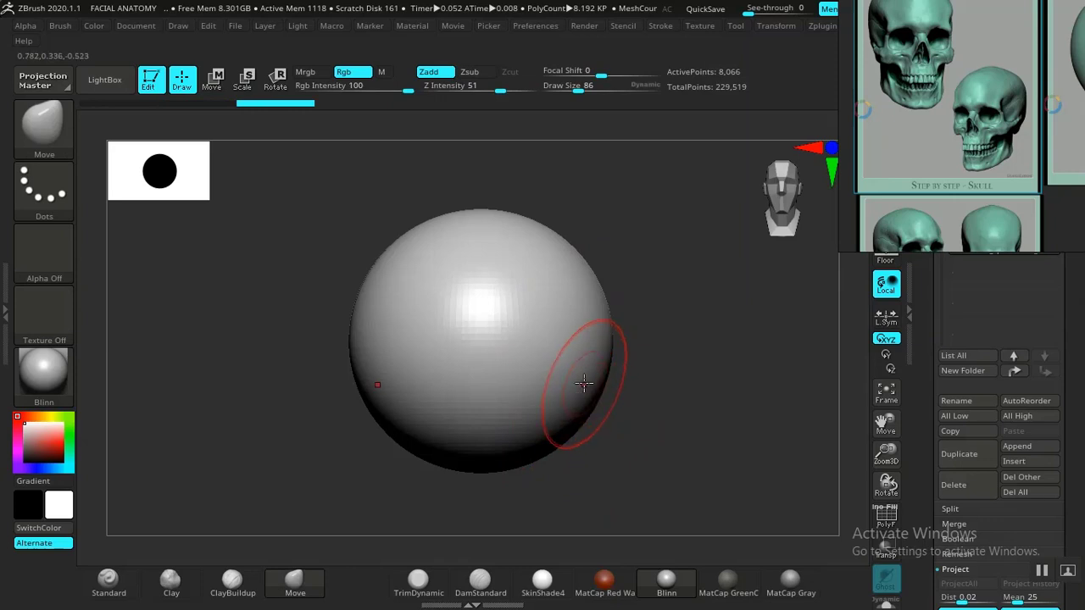
pyautogui.keyDown('ctrl'); pyautogui.keyDown('shift'); pyautogui.moveTo(560, 202); pyautogui.dragTo(556, 373); pyautogui.keyUp('shift'); pyautogui.keyUp('ctrl')
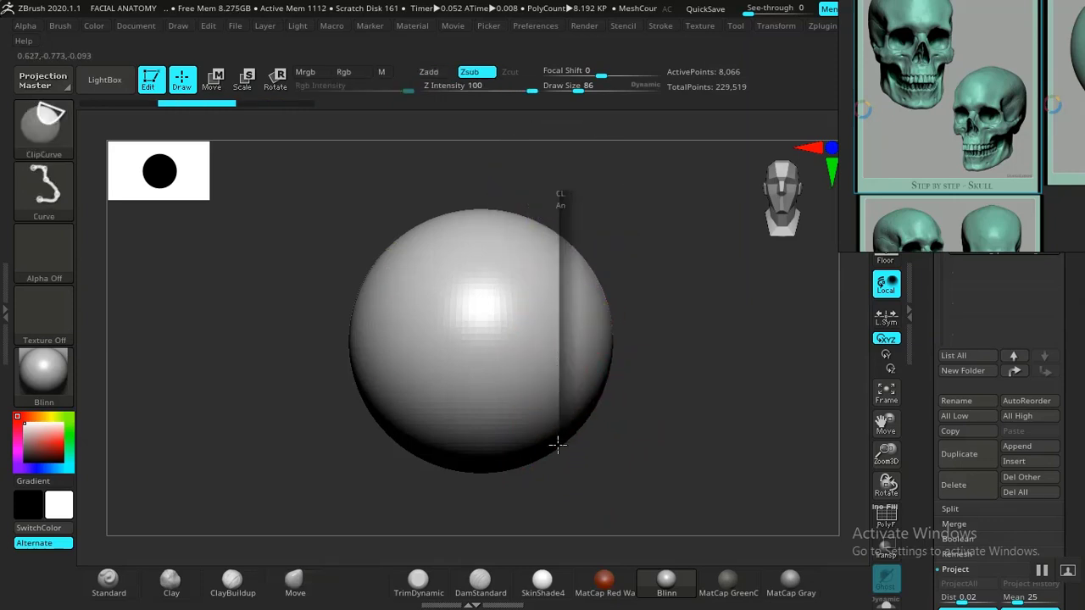
pyautogui.keyDown('ctrl'); pyautogui.keyDown('shift'); pyautogui.moveTo(559, 455); pyautogui.dragTo(563, 466); pyautogui.keyUp('shift'); pyautogui.keyUp('ctrl')
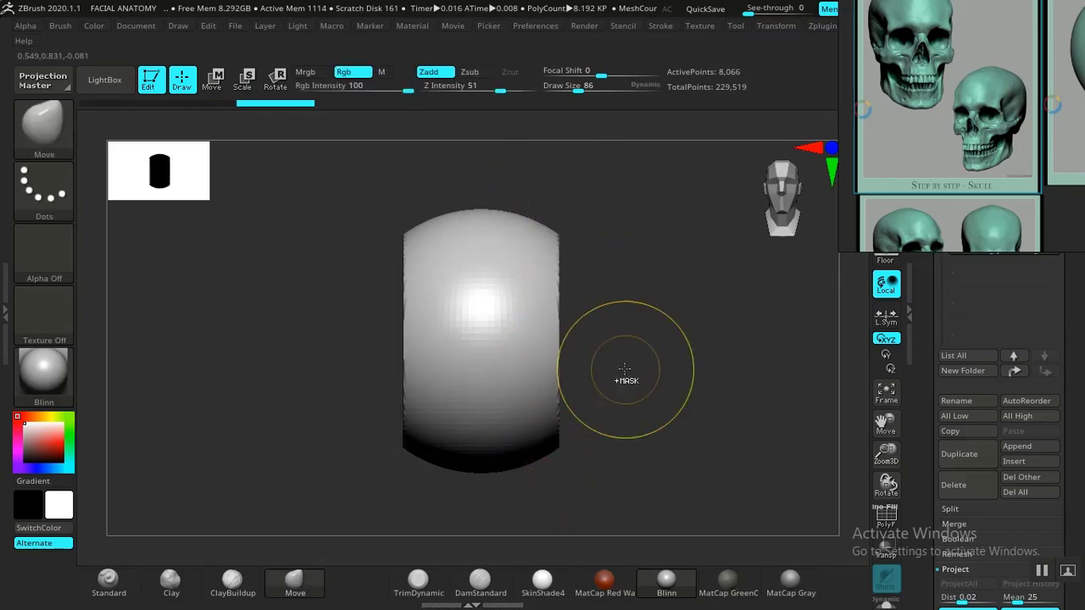
pyautogui.hotkey('ctrl', 'z')
# Flatten both sides of the sphere symmetrically with a vertical ClipCurve cut, and turn it to side view.
pyautogui.keyDown('ctrl'); pyautogui.keyDown('shift'); pyautogui.moveTo(574, 190); pyautogui.dragTo(574, 500); pyautogui.keyUp('shift'); pyautogui.keyUp('ctrl')
pyautogui.moveTo(642, 358); pyautogui.dragTo(667, 331)
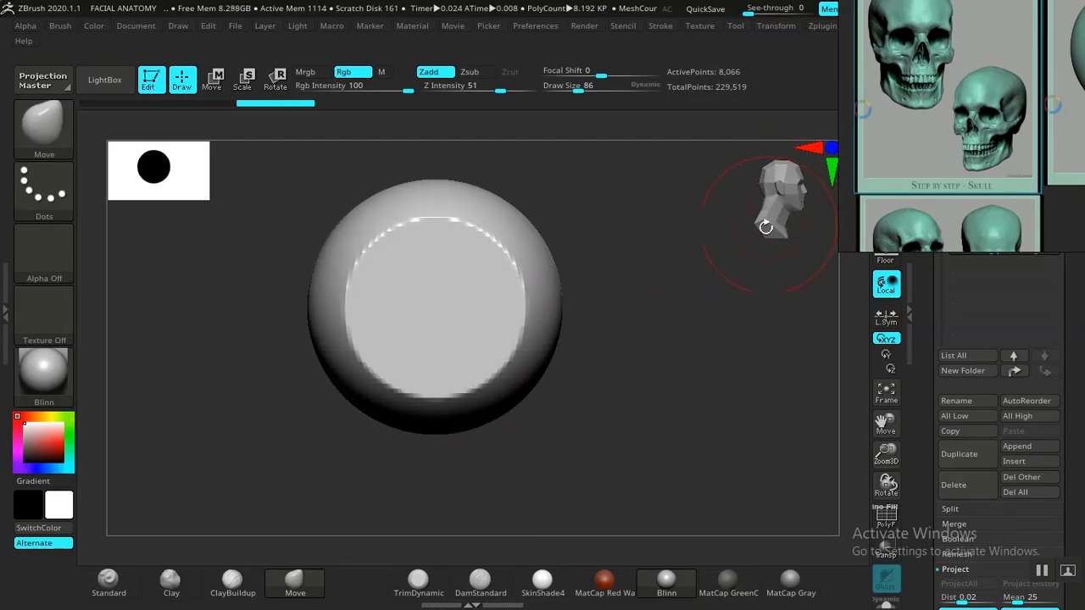
pyautogui.moveTo(765, 227); pyautogui.dragTo(769, 197)
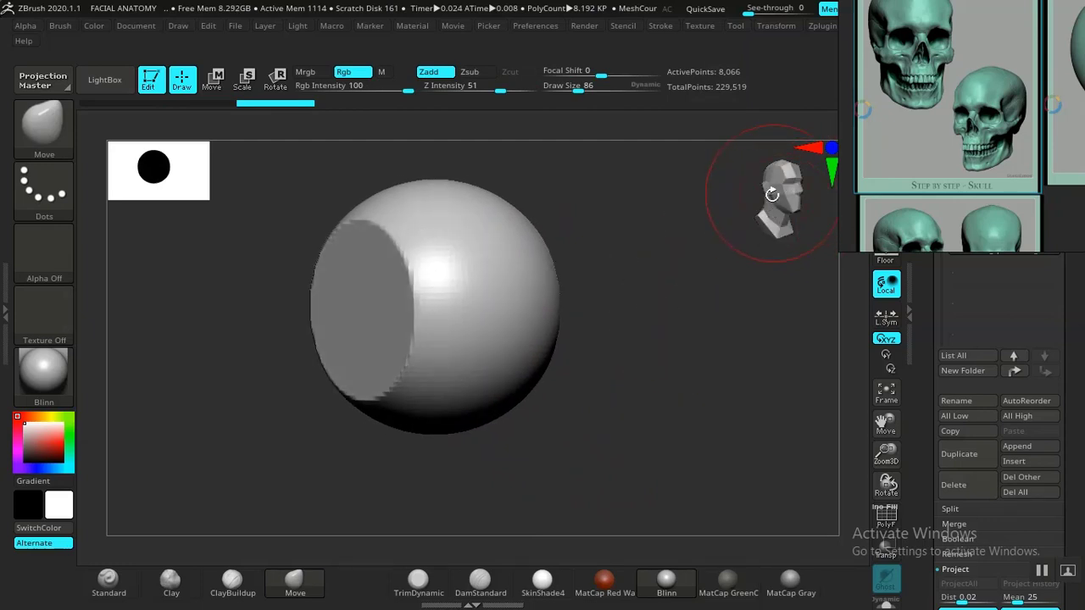
pyautogui.moveTo(680, 300); pyautogui.dragTo(653, 365)
# Frame the four-view skull sheet in the reference window and place that window over the Tool palette, clear of the sphere.
pyautogui.moveTo(936, 146); pyautogui.dragTo(725, 258, button='right')
pyautogui.moveTo(724, 258); pyautogui.dragTo(763, 213, button='middle')
pyautogui.moveTo(747, 316); pyautogui.dragTo(757, 243, button='middle')
pyautogui.scroll(3, 757, 242)
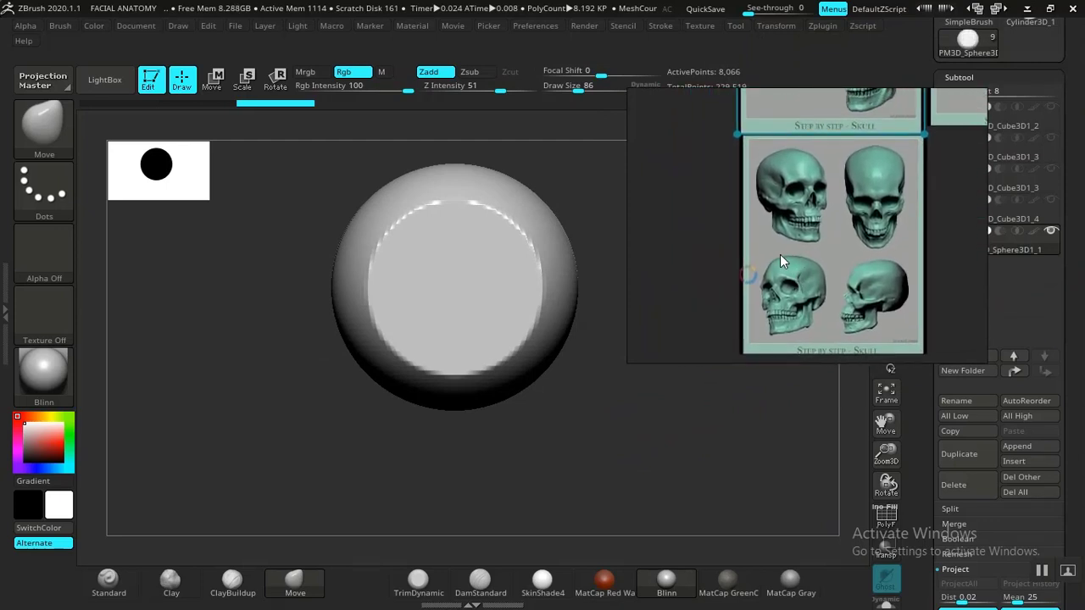
pyautogui.moveTo(788, 252); pyautogui.dragTo(950, 228)
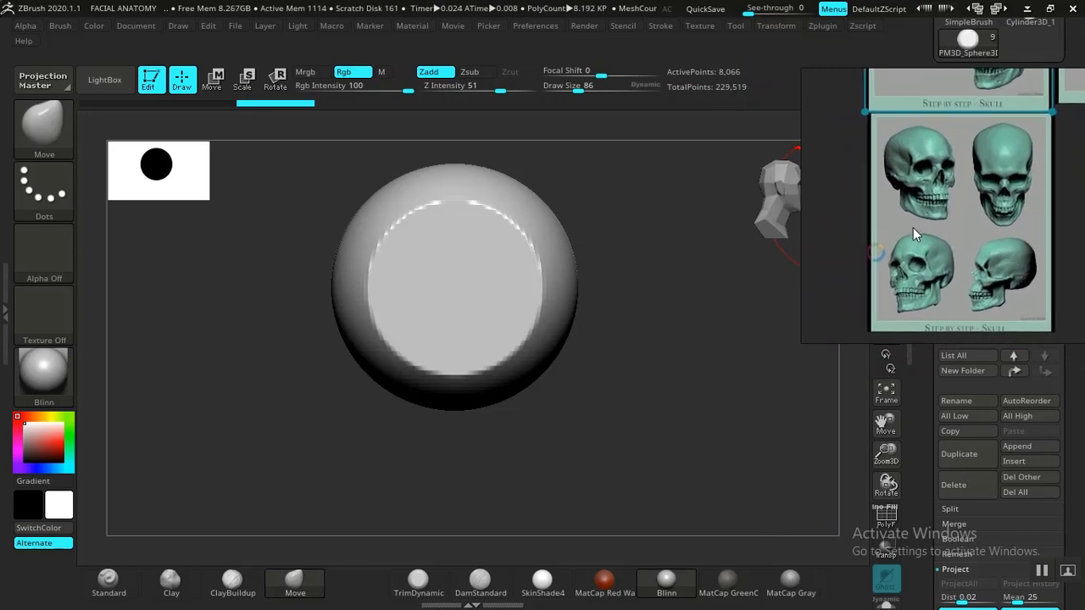
pyautogui.moveTo(913, 227); pyautogui.dragTo(981, 218)
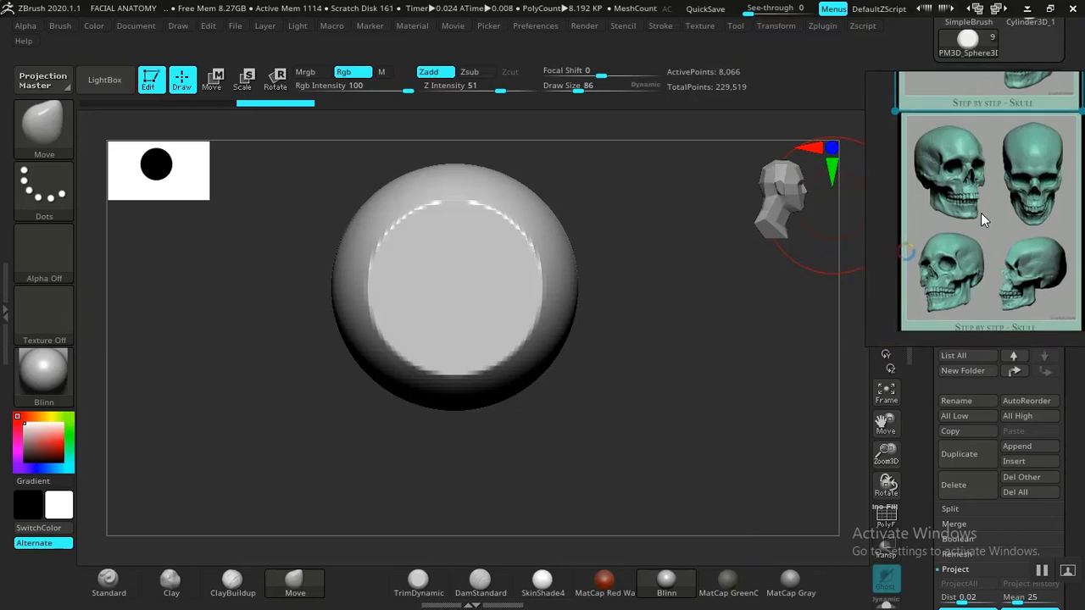
# Examine the jaw of the three-quarter skull and the side-profile skull on the four-view sheet.
pyautogui.scroll(3, 939, 212)
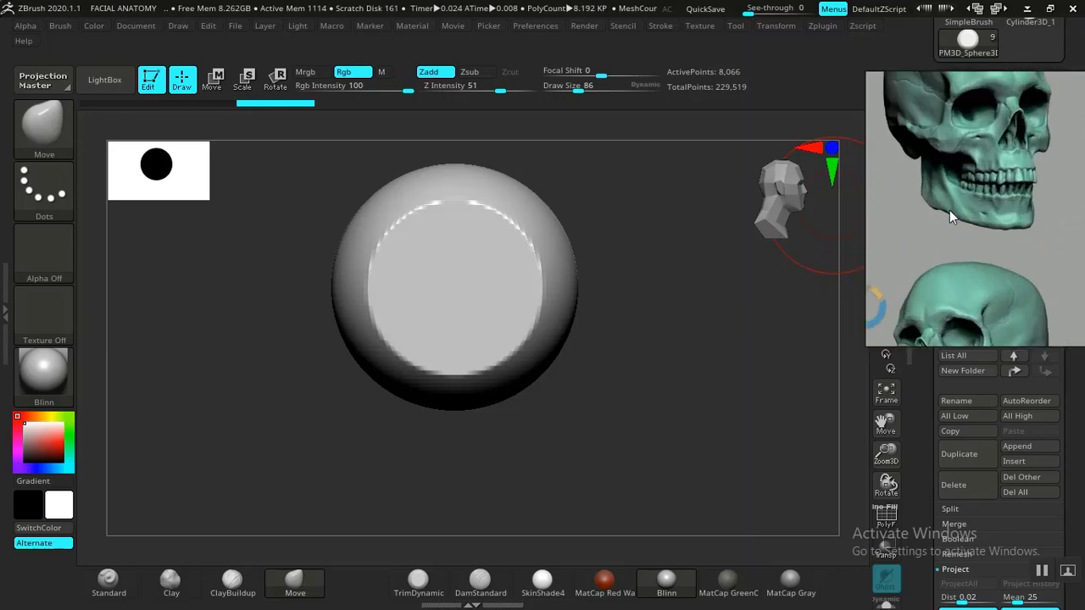
pyautogui.scroll(-2, 949, 210)
pyautogui.scroll(2, 941, 214)
pyautogui.moveTo(937, 211); pyautogui.dragTo(903, 176)
pyautogui.scroll(-4, 967, 203)
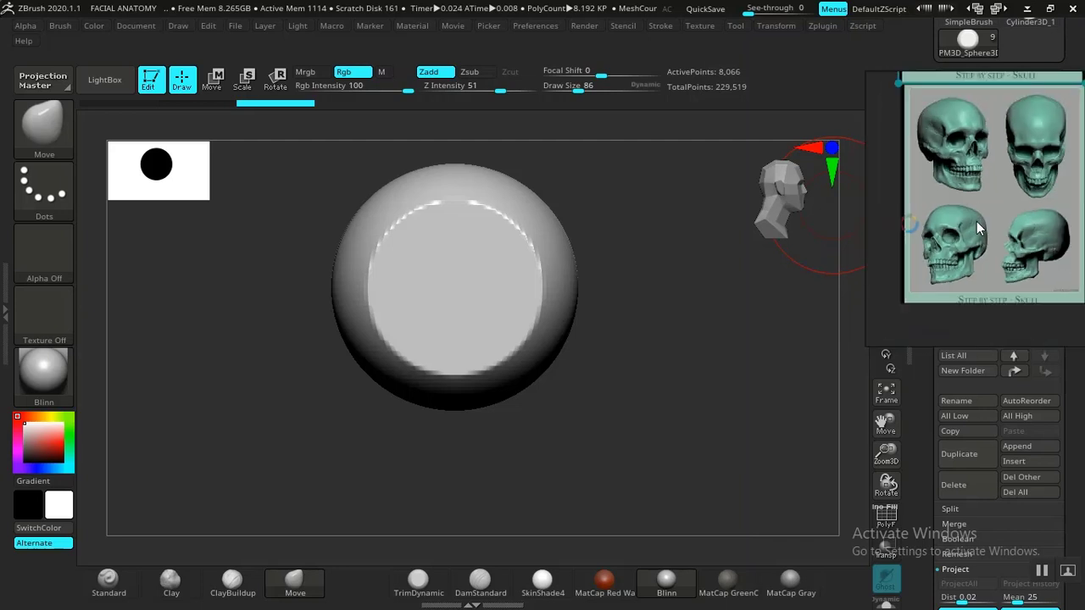
pyautogui.scroll(2, 993, 254)
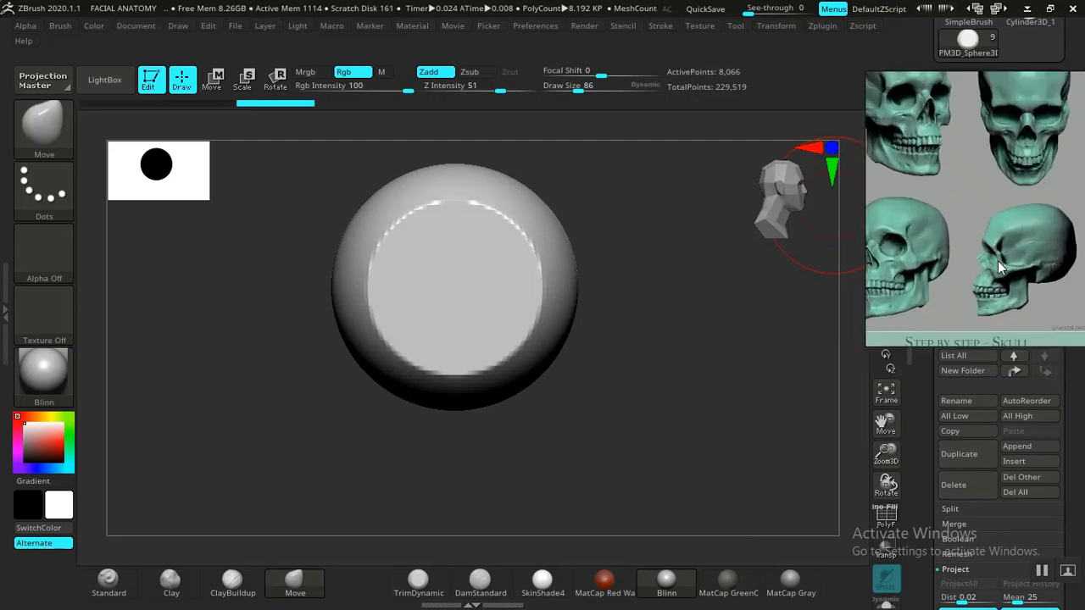
pyautogui.scroll(1, 945, 235)
pyautogui.scroll(-2, 920, 219)
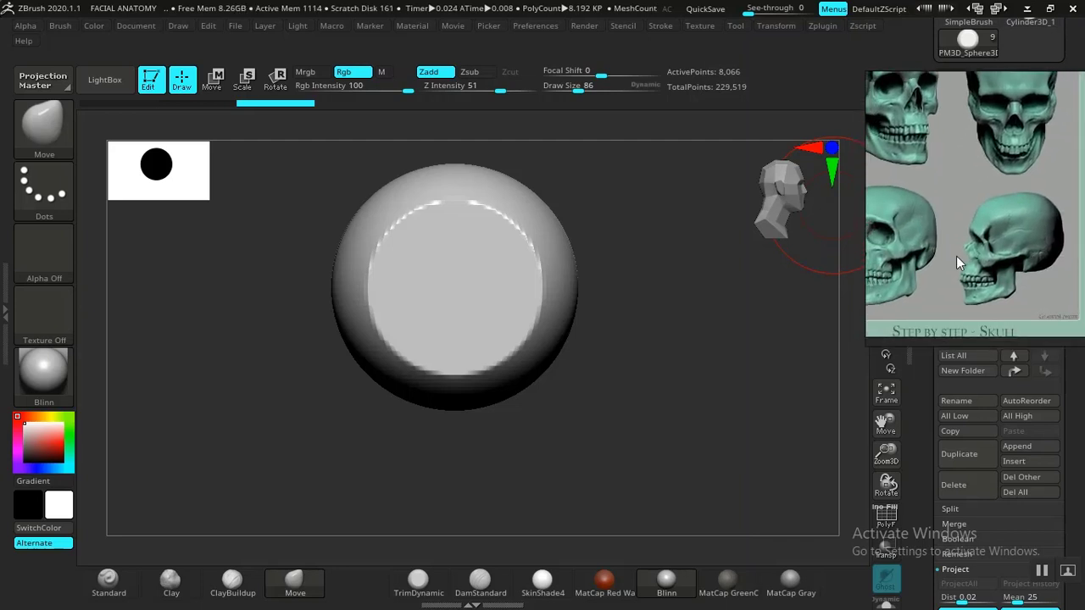
# Mask the sphere's lower front quarter with MaskRect in a left-facing side view, and invert the mask.
pyautogui.moveTo(803, 370); pyautogui.dragTo(682, 433)
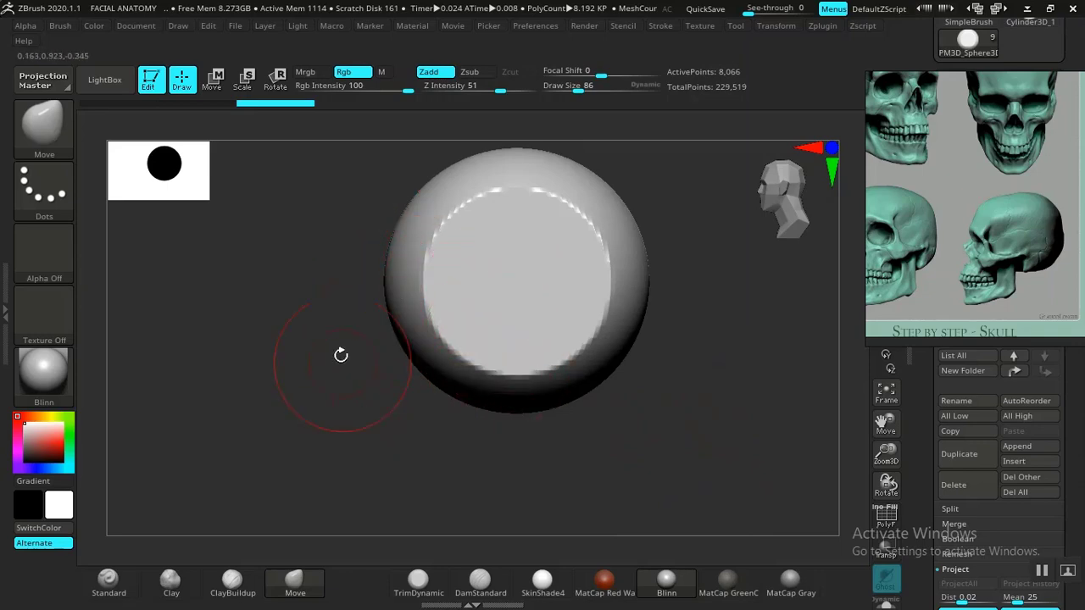
pyautogui.press('ctrl')
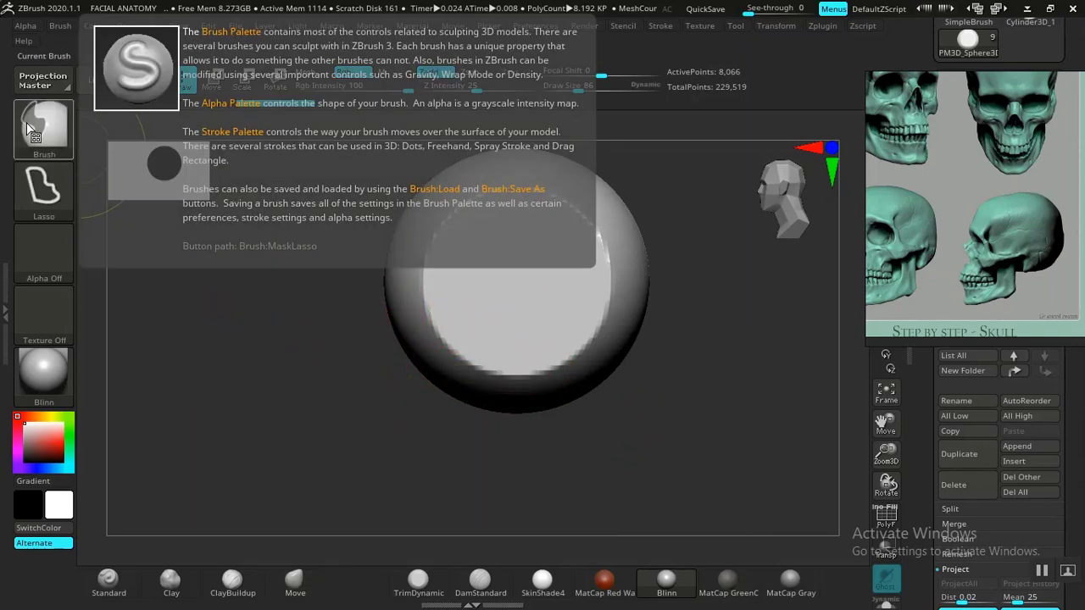
pyautogui.click(38, 131)
pyautogui.click(498, 210)
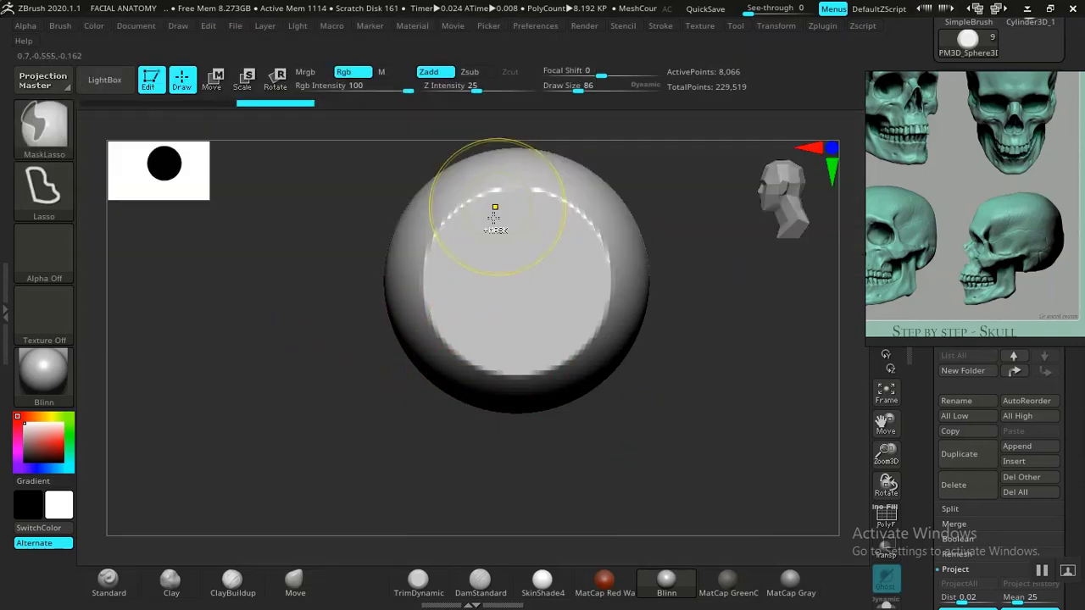
pyautogui.moveTo(341, 271)
pyautogui.keyDown('ctrl'); pyautogui.mouseDown()
pyautogui.moveTo(458, 414)
pyautogui.moveTo(538, 452)
pyautogui.mouseUp(); pyautogui.keyUp('ctrl')
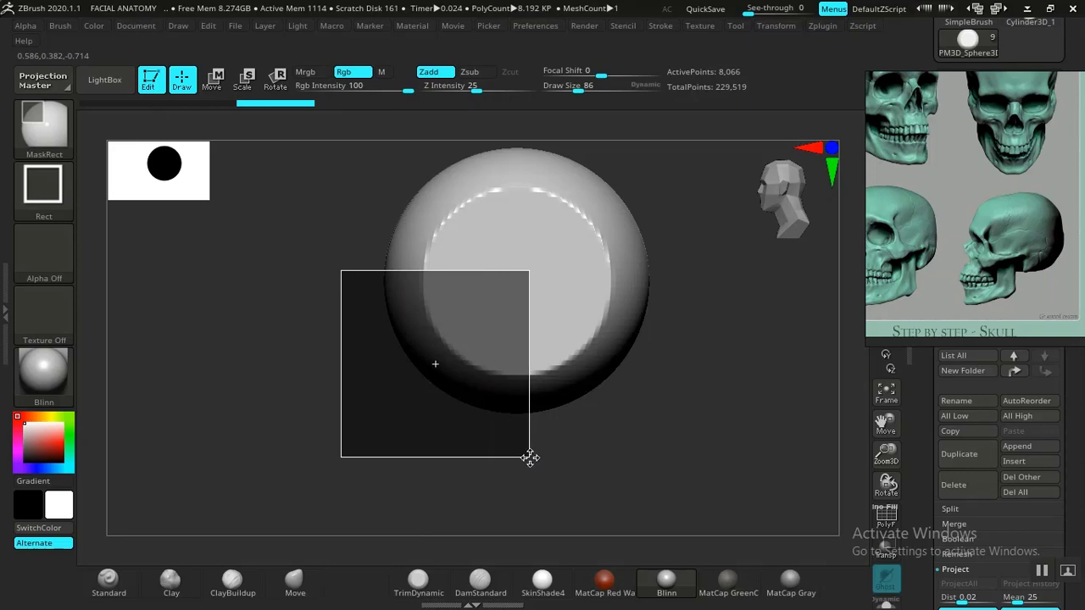
pyautogui.keyDown('ctrl'); pyautogui.moveTo(529, 461); pyautogui.dragTo(529, 486); pyautogui.keyUp('ctrl')
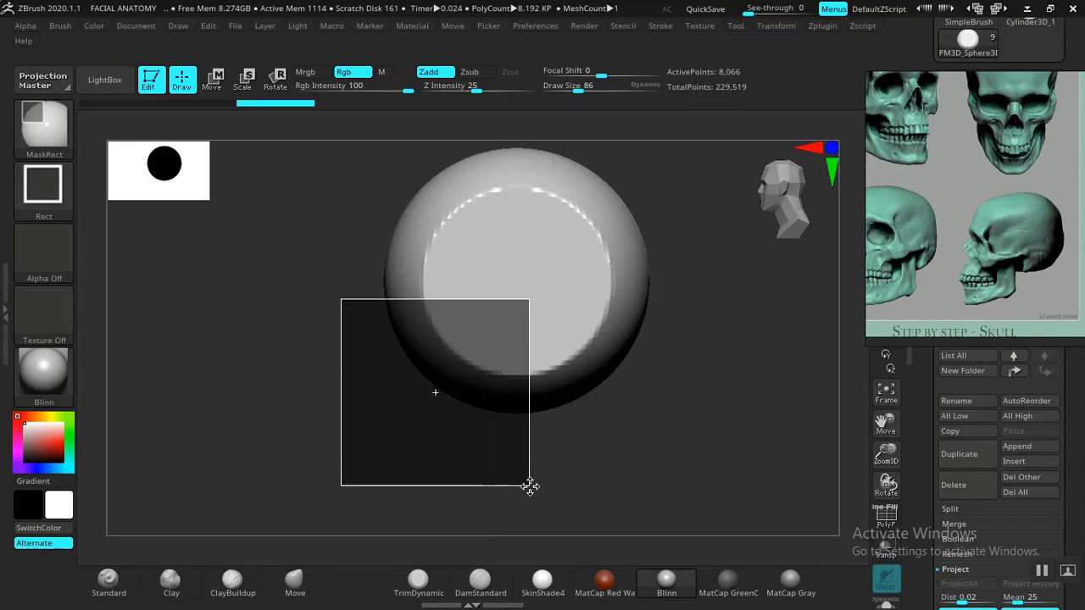
pyautogui.keyDown('ctrl'); pyautogui.moveTo(529, 479); pyautogui.dragTo(529, 475); pyautogui.keyUp('ctrl')
pyautogui.keyDown('ctrl'); pyautogui.click(594, 449); pyautogui.keyUp('ctrl')
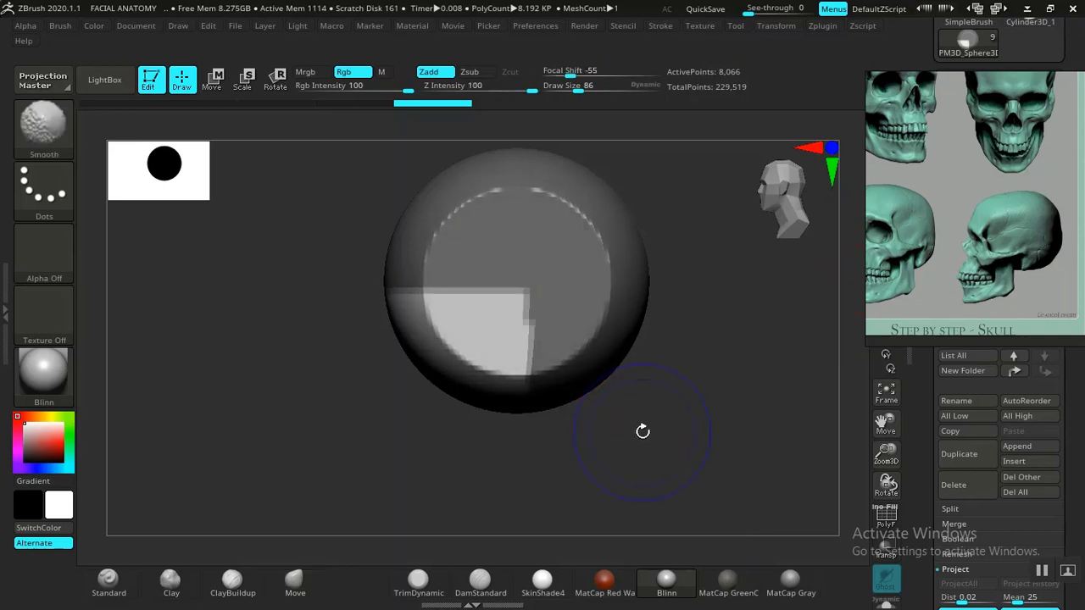
# Centre the gizmo on the unmasked quarter and move it down to form the jaw block, returning to Draw mode.
pyautogui.press('w')
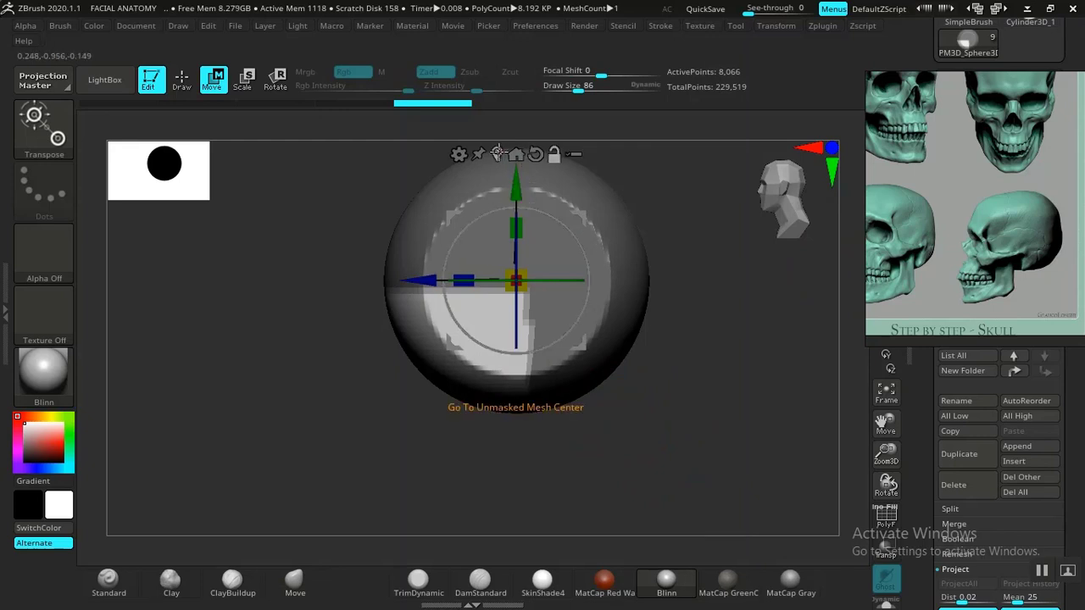
pyautogui.click(498, 153)
pyautogui.moveTo(467, 263); pyautogui.dragTo(470, 353)
pyautogui.keyDown('alt'); pyautogui.moveTo(743, 441); pyautogui.dragTo(720, 437); pyautogui.keyUp('alt')
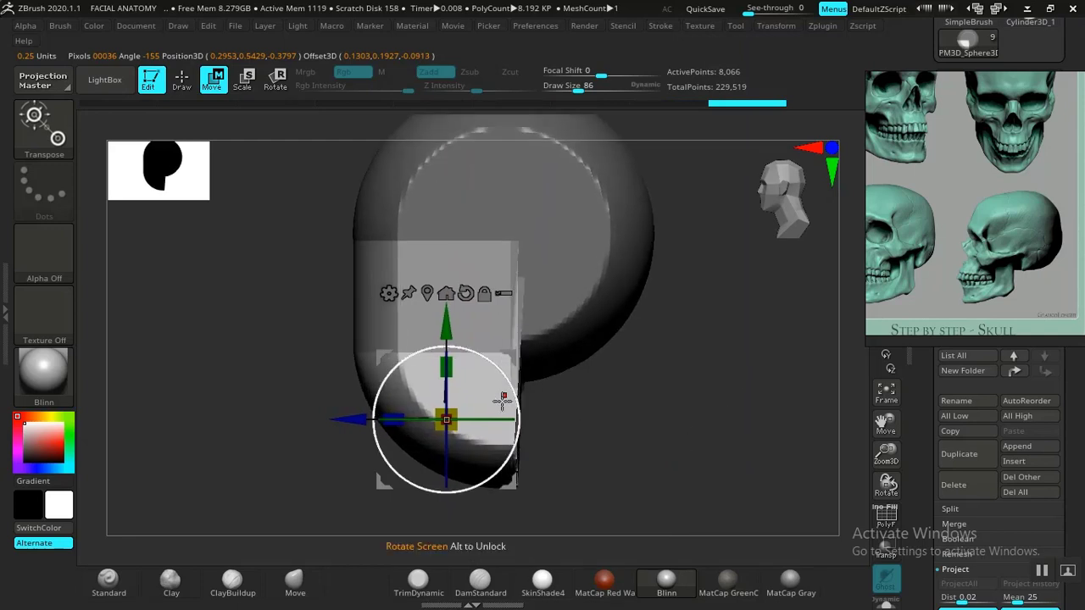
pyautogui.press('q')
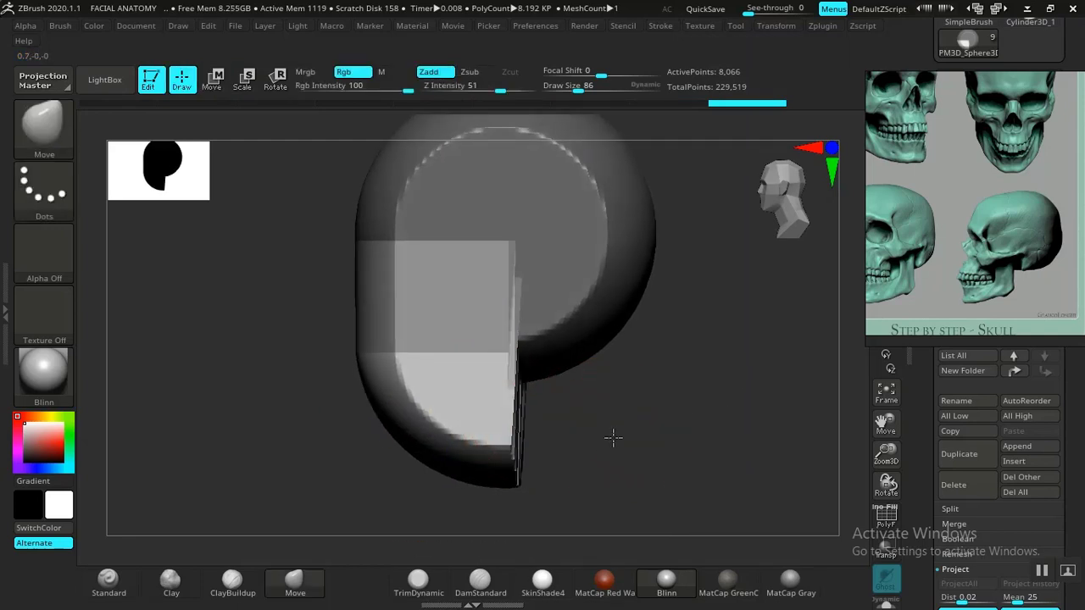
pyautogui.moveTo(613, 438)
pyautogui.keyDown('shift'); pyautogui.mouseDown()
pyautogui.moveTo(545, 435)
pyautogui.moveTo(670, 419)
pyautogui.moveTo(700, 427)
pyautogui.moveTo(647, 435)
pyautogui.moveTo(639, 424)
pyautogui.moveTo(653, 445)
pyautogui.moveTo(622, 429)
pyautogui.moveTo(671, 387)
pyautogui.moveTo(574, 436)
pyautogui.moveTo(622, 424)
pyautogui.moveTo(585, 437)
pyautogui.moveTo(607, 423)
pyautogui.mouseUp(); pyautogui.keyUp('shift')
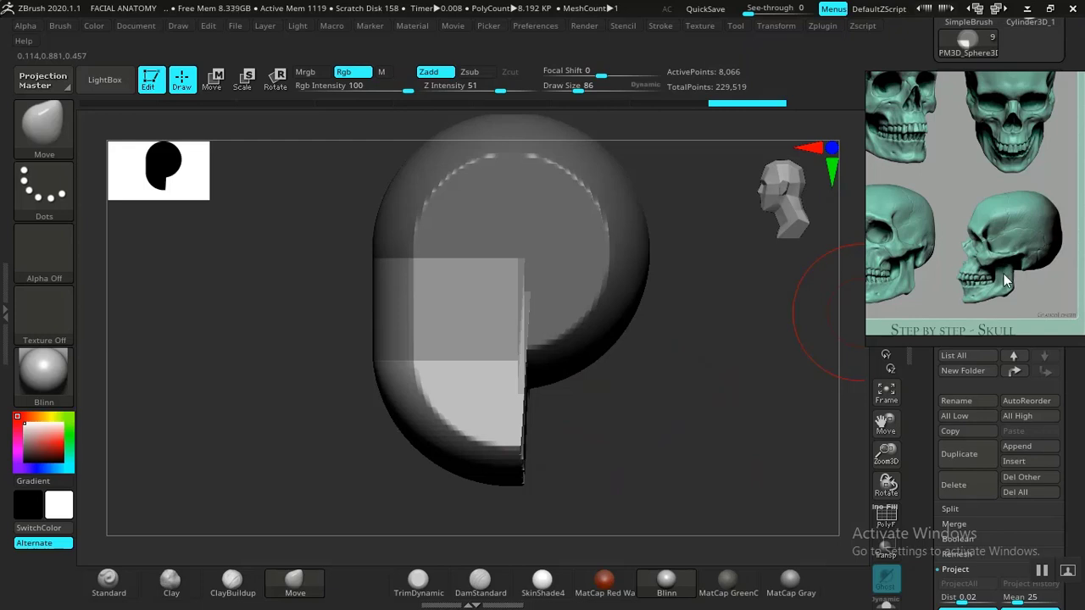
# Try smoothing the striped rear face of the jaw block below the cranium, and undo the smoothing.
pyautogui.moveTo(728, 363); pyautogui.dragTo(624, 430)
pyautogui.moveTo(723, 418)
pyautogui.mouseDown()
pyautogui.moveTo(649, 424)
pyautogui.moveTo(704, 418)
pyautogui.moveTo(627, 390)
pyautogui.moveTo(642, 387)
pyautogui.moveTo(565, 375)
pyautogui.moveTo(620, 389)
pyautogui.moveTo(605, 395)
pyautogui.moveTo(625, 416)
pyautogui.moveTo(586, 426)
pyautogui.moveTo(651, 469)
pyautogui.moveTo(678, 433)
pyautogui.moveTo(639, 436)
pyautogui.moveTo(576, 407)
pyautogui.moveTo(625, 453)
pyautogui.moveTo(665, 450)
pyautogui.moveTo(593, 438)
pyautogui.mouseUp()
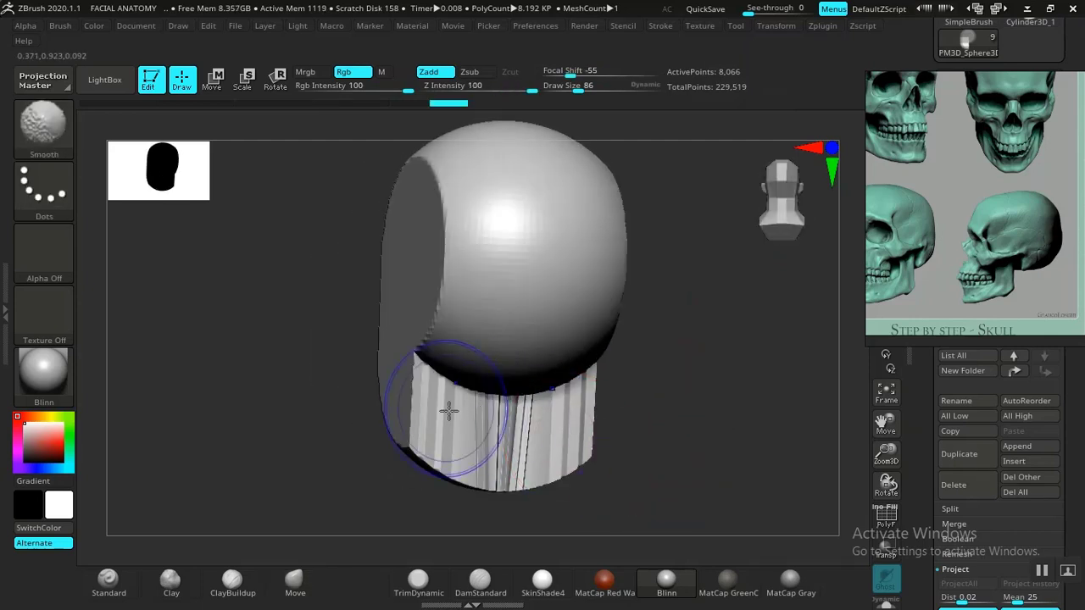
pyautogui.moveTo(448, 412)
pyautogui.keyDown('shift'); pyautogui.mouseDown()
pyautogui.moveTo(438, 410)
pyautogui.moveTo(452, 389)
pyautogui.moveTo(475, 398)
pyautogui.mouseUp(); pyautogui.keyUp('shift')
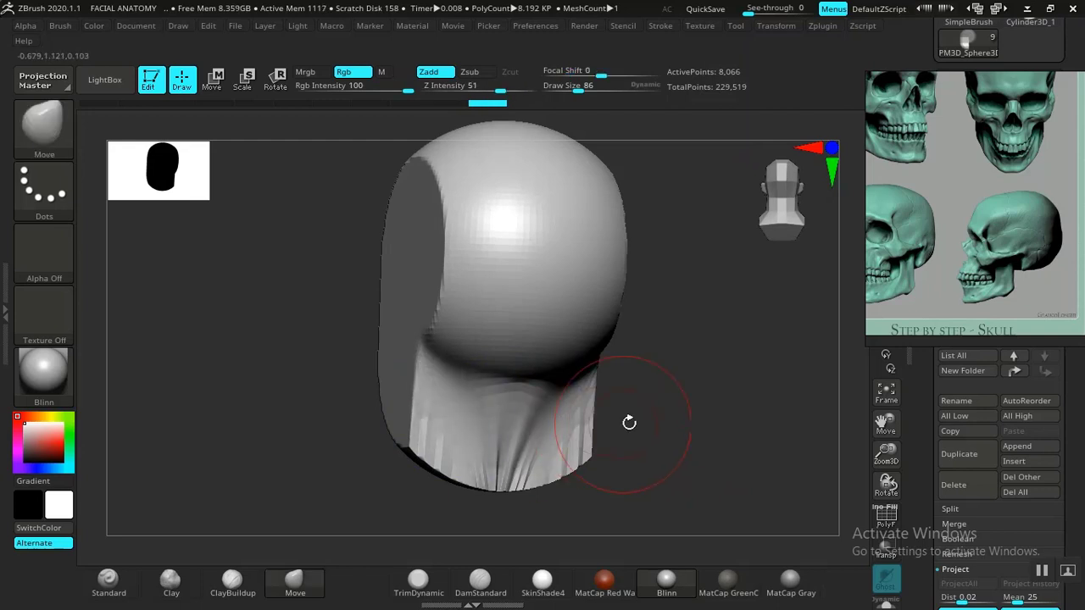
pyautogui.moveTo(629, 424)
pyautogui.mouseDown()
pyautogui.moveTo(721, 417)
pyautogui.moveTo(647, 435)
pyautogui.moveTo(659, 436)
pyautogui.moveTo(603, 419)
pyautogui.moveTo(648, 440)
pyautogui.moveTo(610, 412)
pyautogui.moveTo(635, 426)
pyautogui.moveTo(618, 435)
pyautogui.moveTo(669, 436)
pyautogui.moveTo(637, 429)
pyautogui.mouseUp()
pyautogui.hotkey('ctrl', 'z')
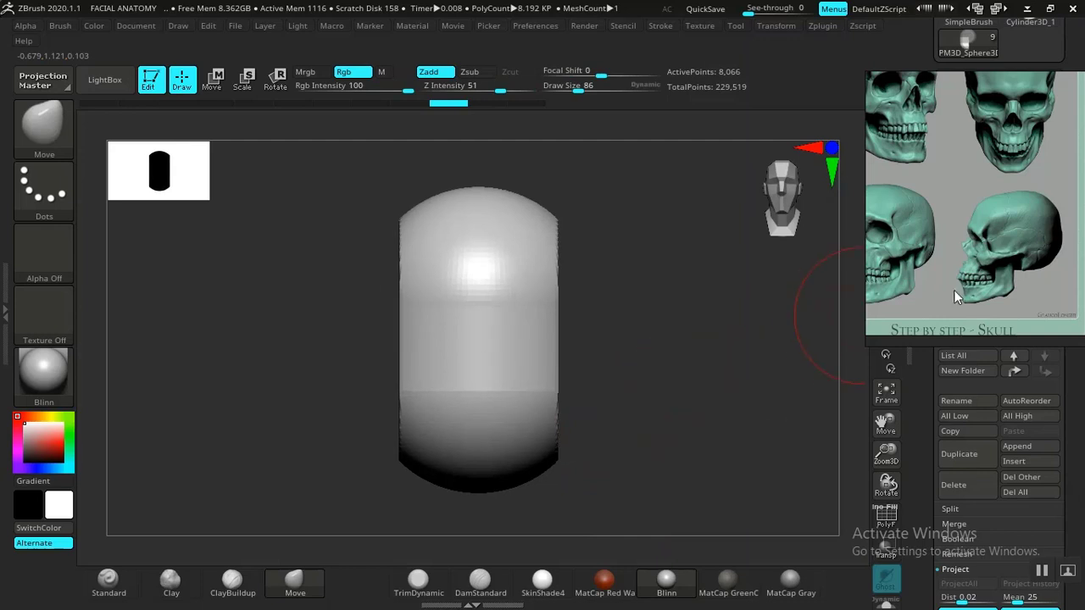
# Enlarge the front-view skull of the four-view sheet in the reference window and place that window beside the model.
pyautogui.scroll(3, 973, 237)
pyautogui.moveTo(976, 209); pyautogui.dragTo(992, 258, button='middle')
pyautogui.moveTo(1074, 237); pyautogui.dragTo(979, 279, button='middle')
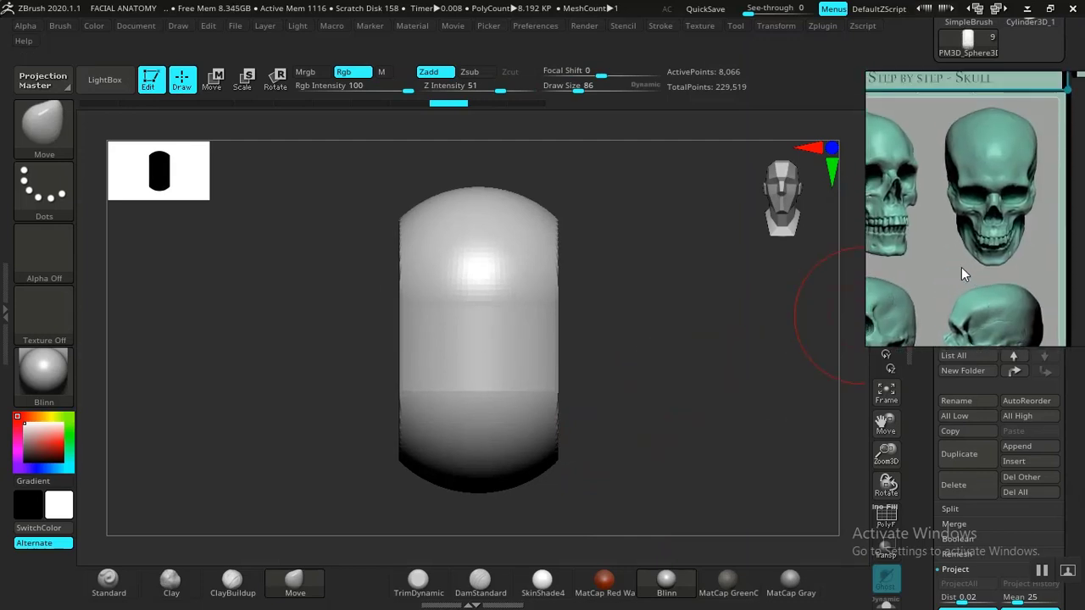
pyautogui.scroll(-6, 962, 267)
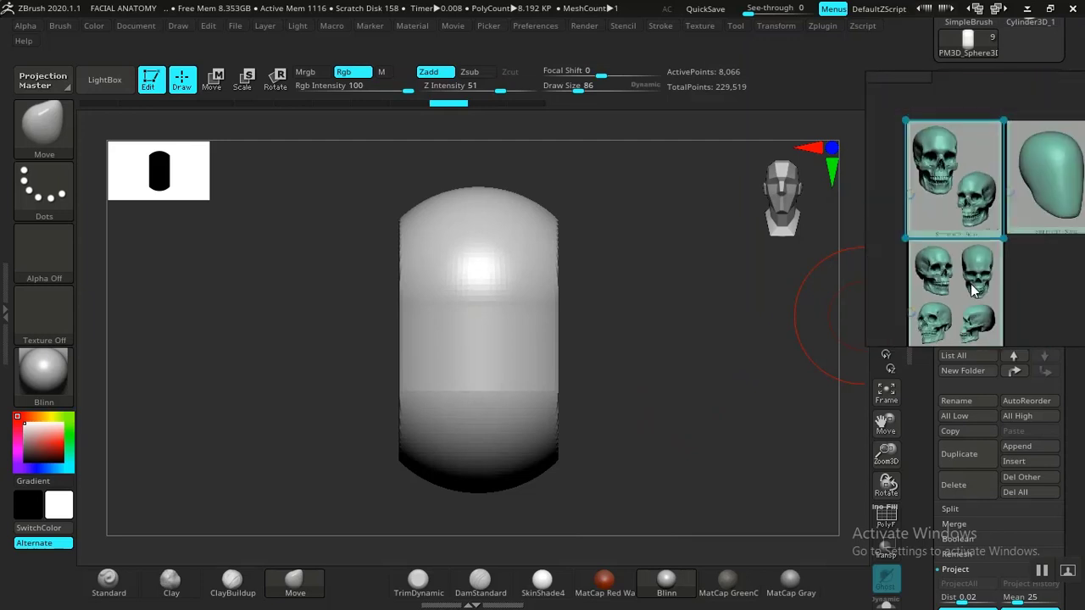
pyautogui.scroll(6, 973, 290)
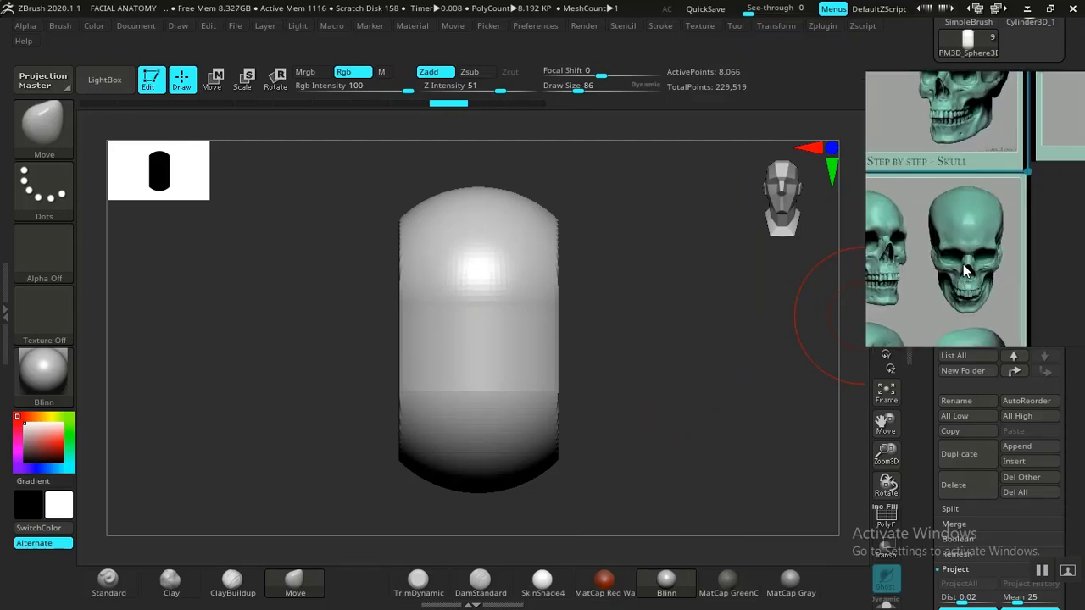
pyautogui.scroll(3, 962, 264)
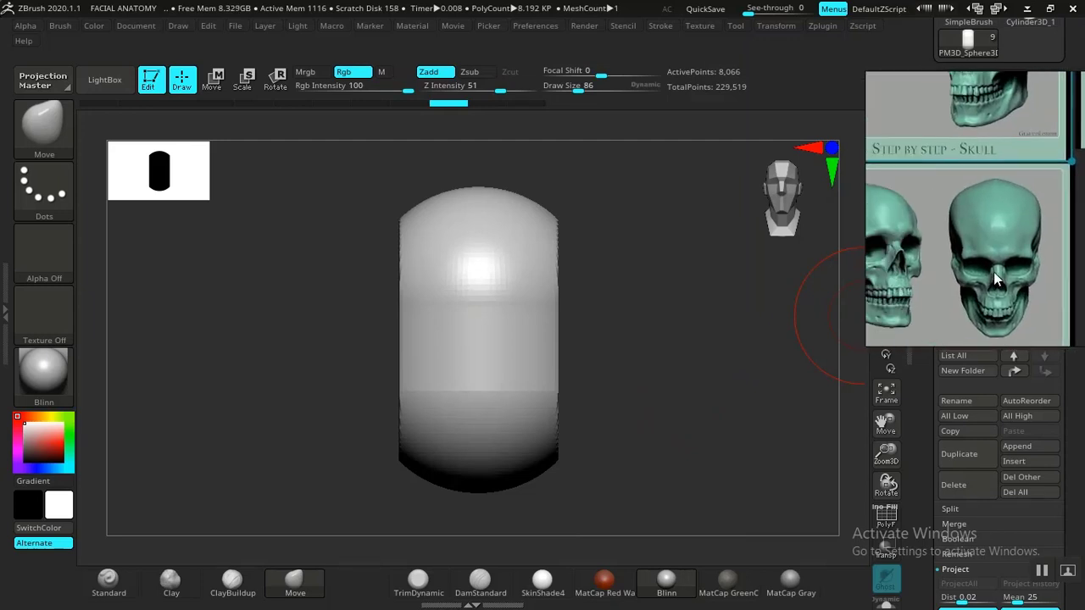
pyautogui.moveTo(993, 271); pyautogui.dragTo(955, 220, button='middle')
pyautogui.scroll(3, 977, 235)
pyautogui.moveTo(954, 220); pyautogui.dragTo(853, 232, button='right')
pyautogui.moveTo(853, 232); pyautogui.dragTo(880, 233, button='middle')
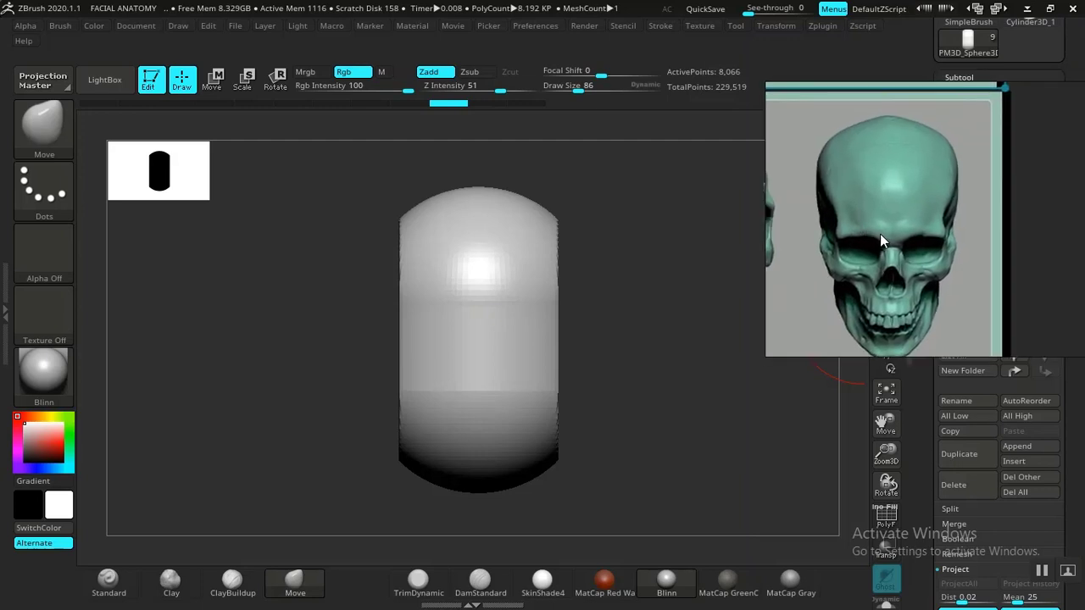
pyautogui.moveTo(880, 234); pyautogui.dragTo(887, 214)
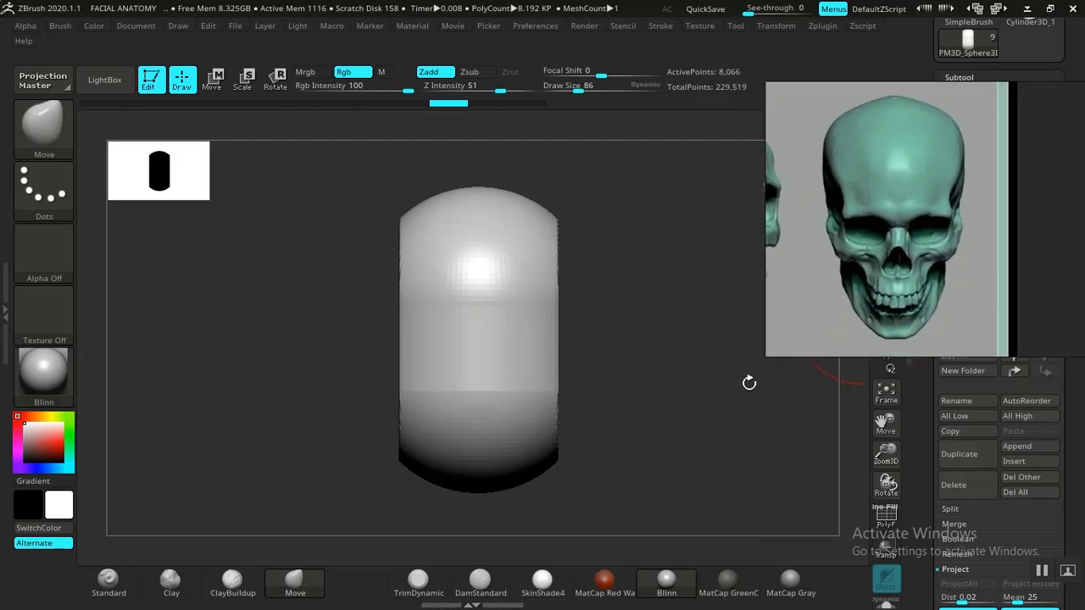
pyautogui.moveTo(915, 248); pyautogui.dragTo(982, 263)
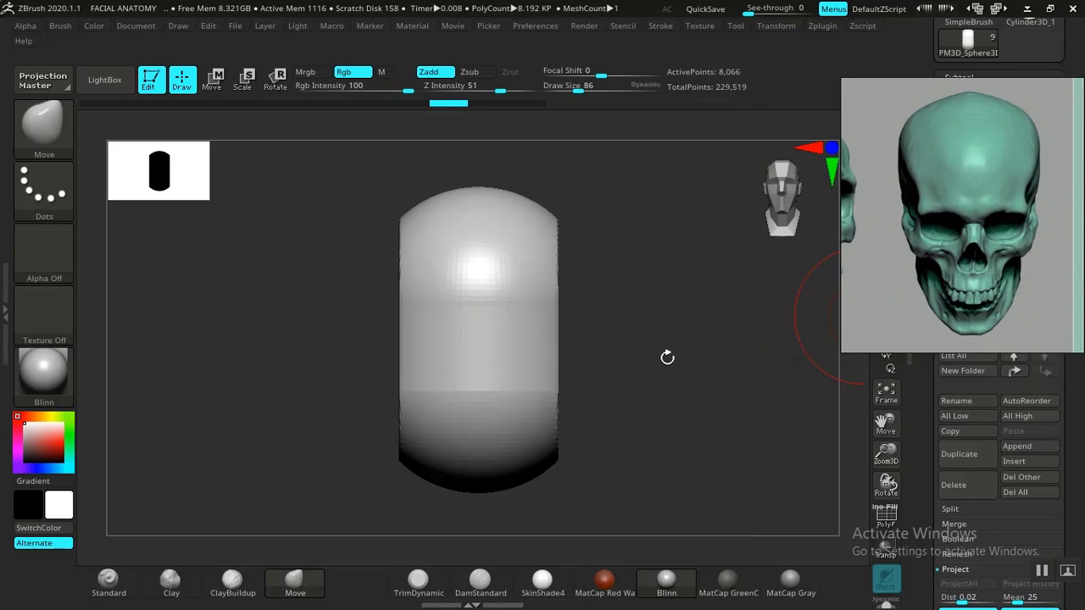
# Push both temples inward with the Move brush at draw size 118, viewing the model from the front.
pyautogui.moveTo(667, 357); pyautogui.dragTo(663, 458)
pyautogui.moveTo(658, 400); pyautogui.dragTo(685, 369)
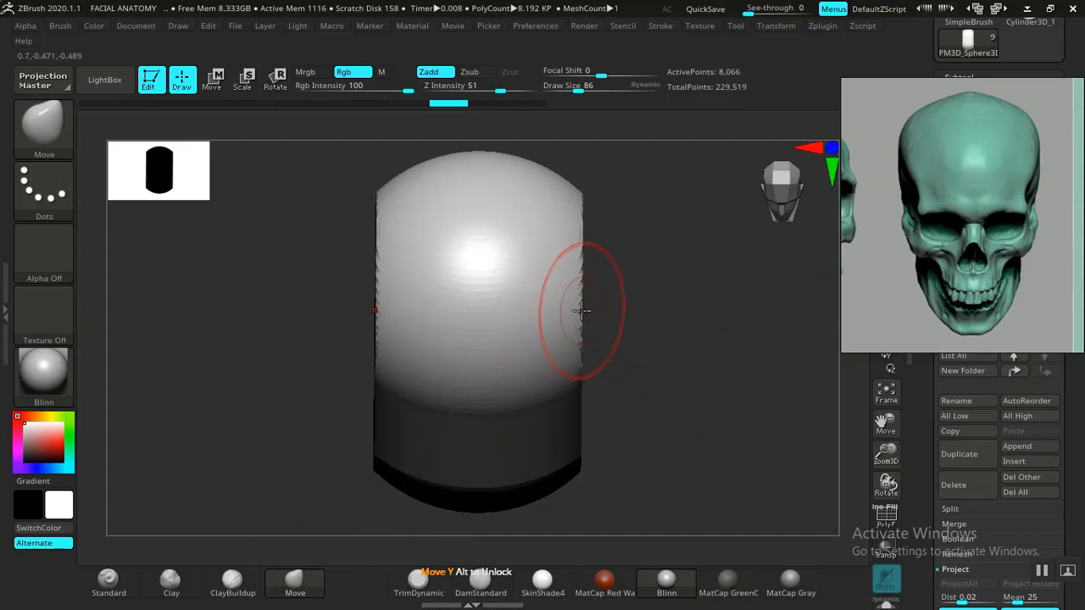
pyautogui.press(']')
pyautogui.press(']')
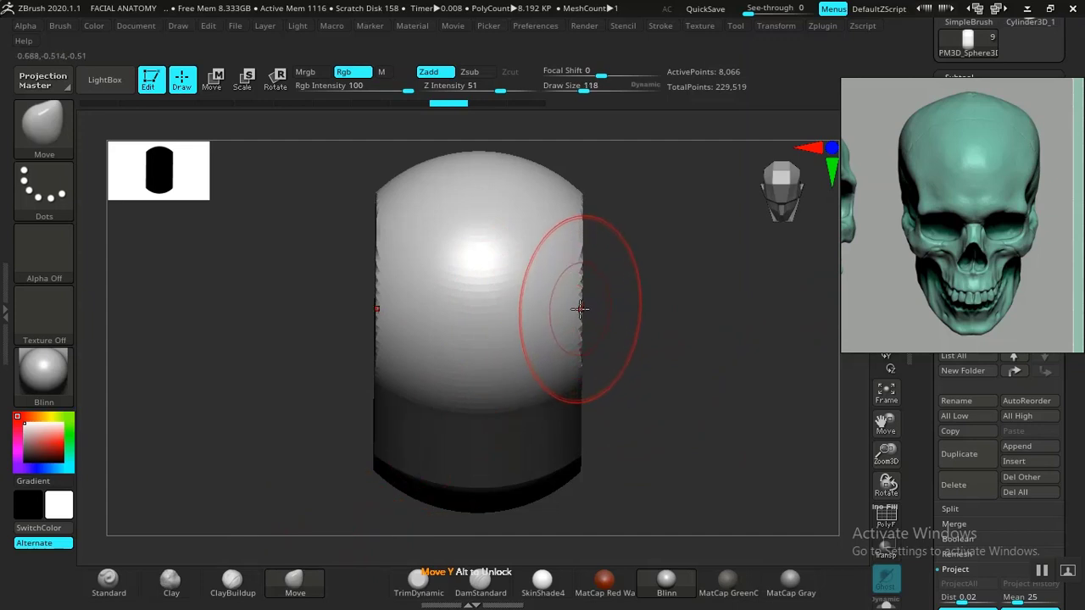
pyautogui.moveTo(579, 309)
pyautogui.mouseDown()
pyautogui.moveTo(530, 323)
pyautogui.moveTo(555, 287)
pyautogui.mouseUp()
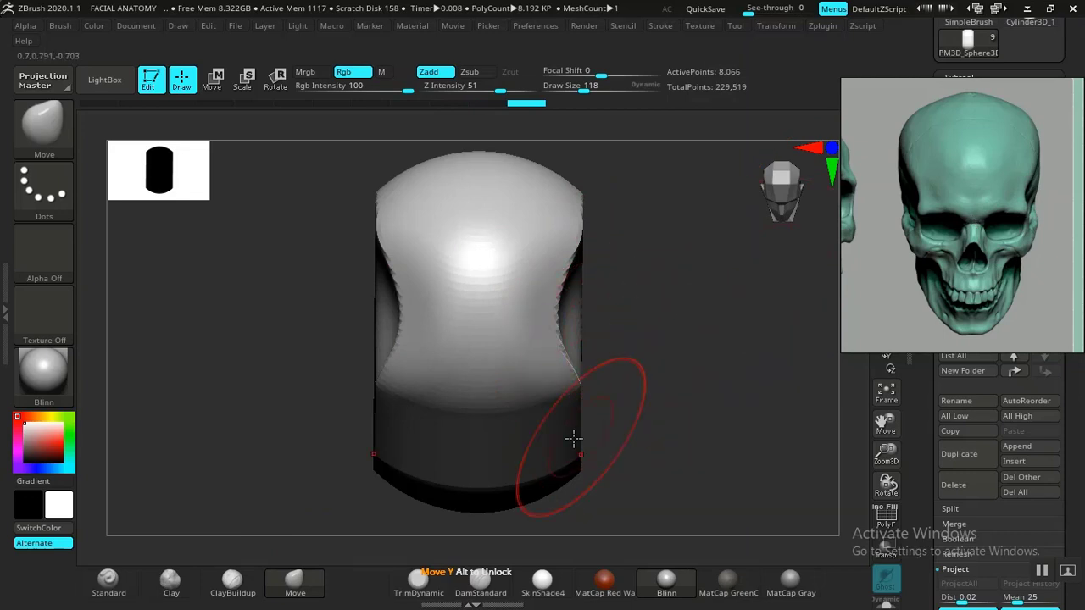
# Push the sides of the lower jaw block slightly inward with the Move brush.
pyautogui.moveTo(697, 378)
pyautogui.mouseDown()
pyautogui.moveTo(697, 330)
pyautogui.moveTo(690, 392)
pyautogui.moveTo(676, 381)
pyautogui.mouseUp()
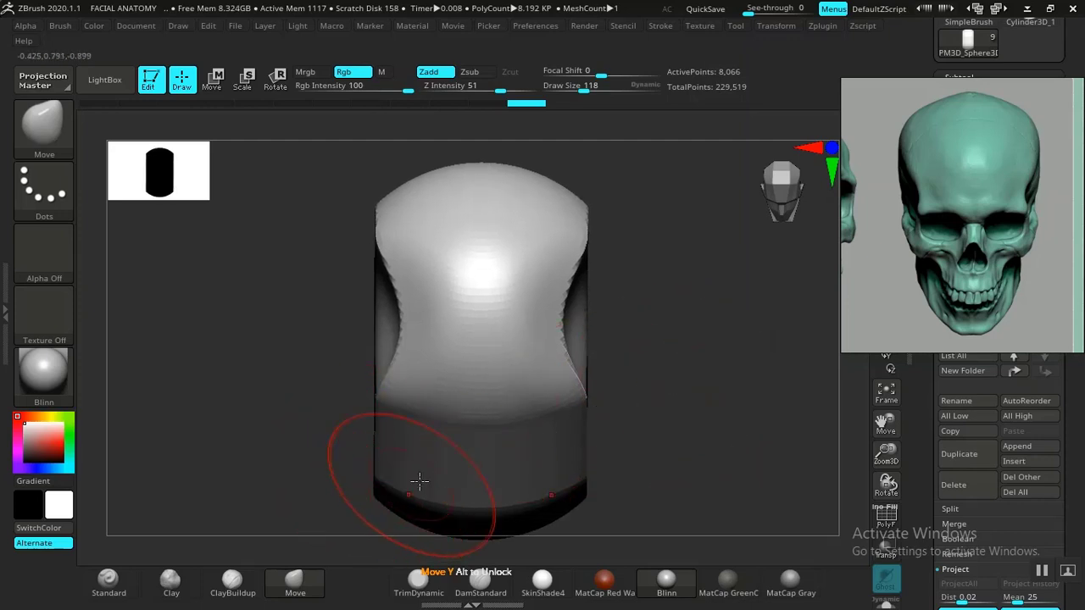
pyautogui.keyDown('alt'); pyautogui.moveTo(633, 432); pyautogui.dragTo(627, 409); pyautogui.keyUp('alt')
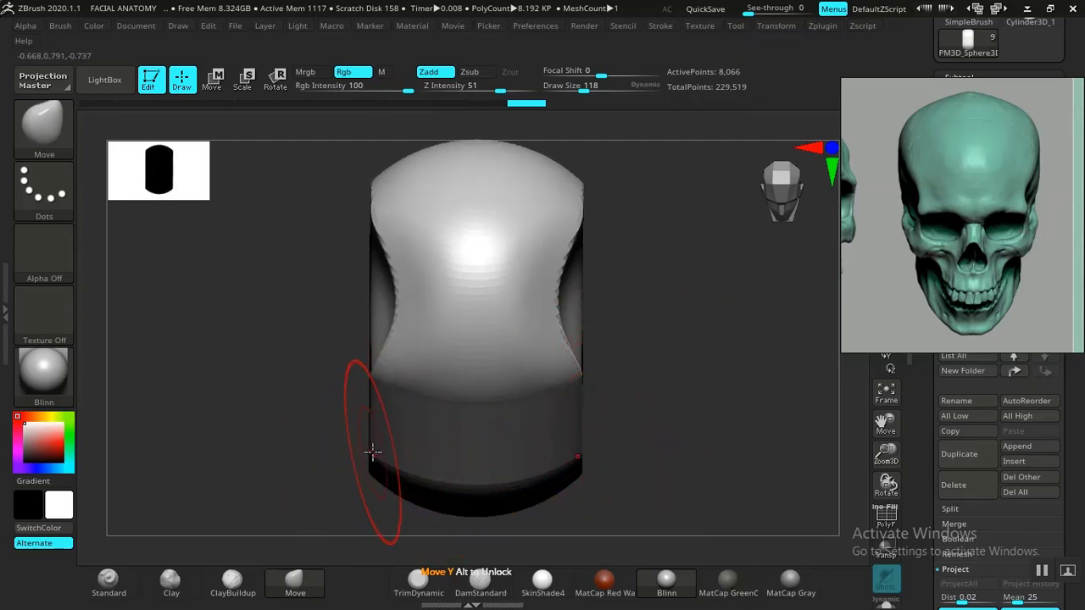
pyautogui.moveTo(385, 436)
pyautogui.mouseDown()
pyautogui.moveTo(399, 434)
pyautogui.moveTo(389, 432)
pyautogui.mouseUp()
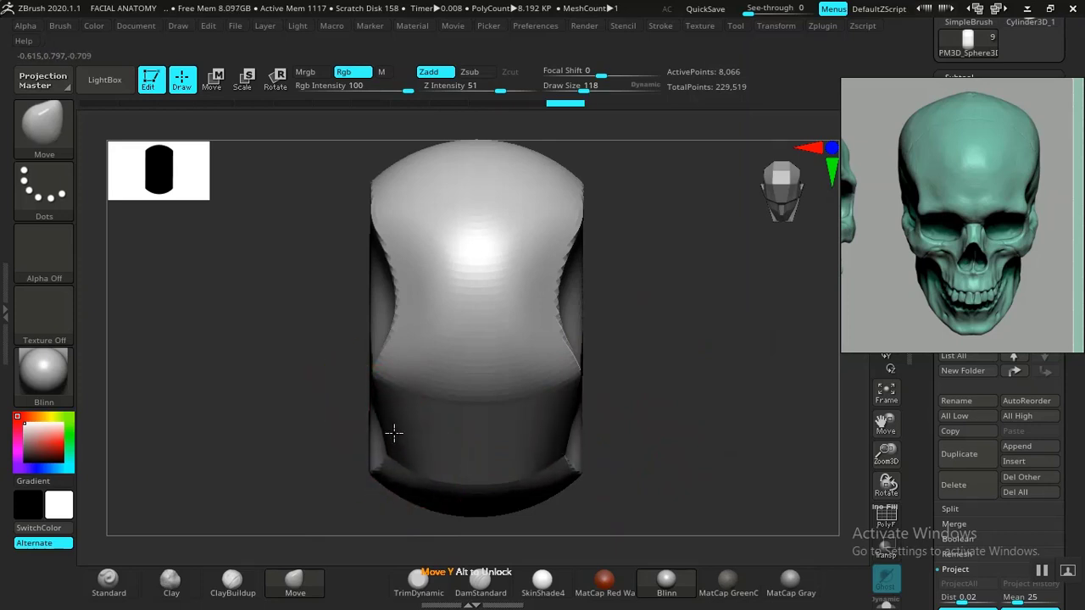
# Pull the chin forward from the side view using the Move brush at draw size 178.
pyautogui.keyDown('alt'); pyautogui.moveTo(629, 415); pyautogui.dragTo(619, 394); pyautogui.keyUp('alt')
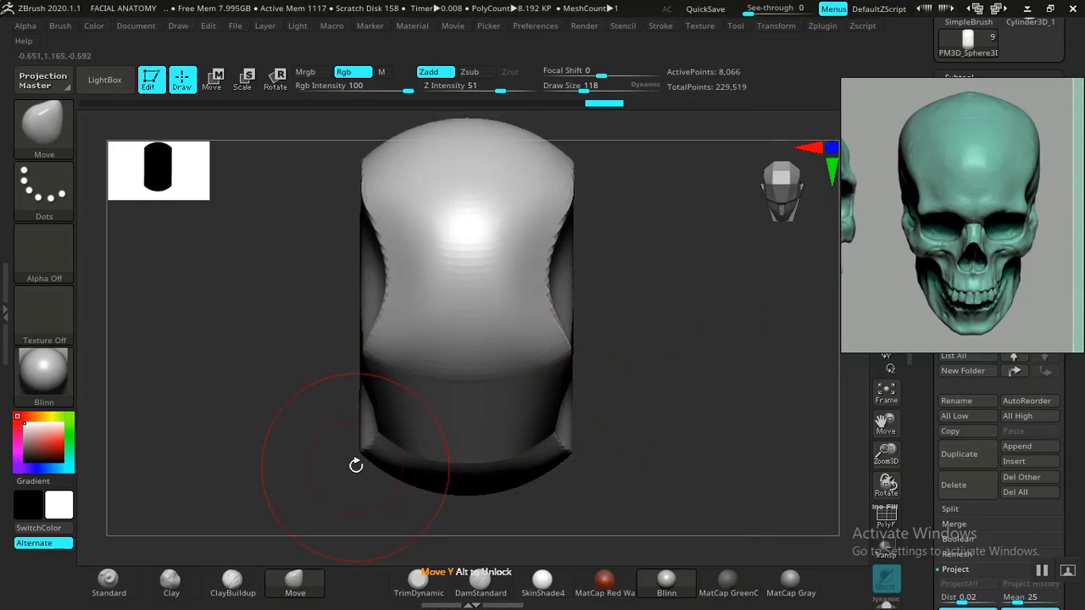
pyautogui.press(']')
pyautogui.press(']')
pyautogui.press(']')
pyautogui.press(']')
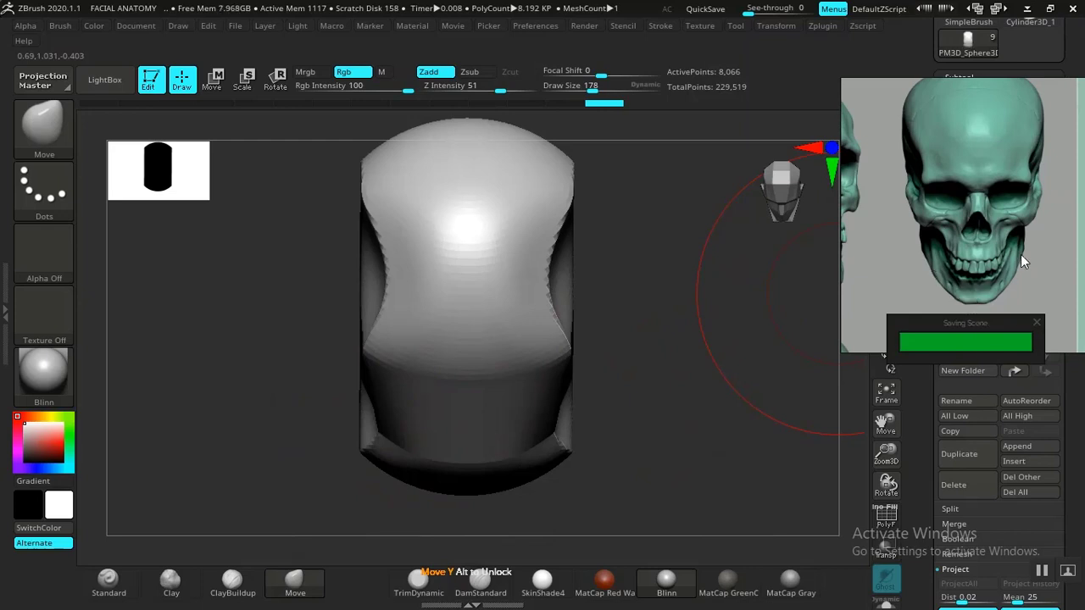
pyautogui.moveTo(637, 405); pyautogui.dragTo(442, 477)
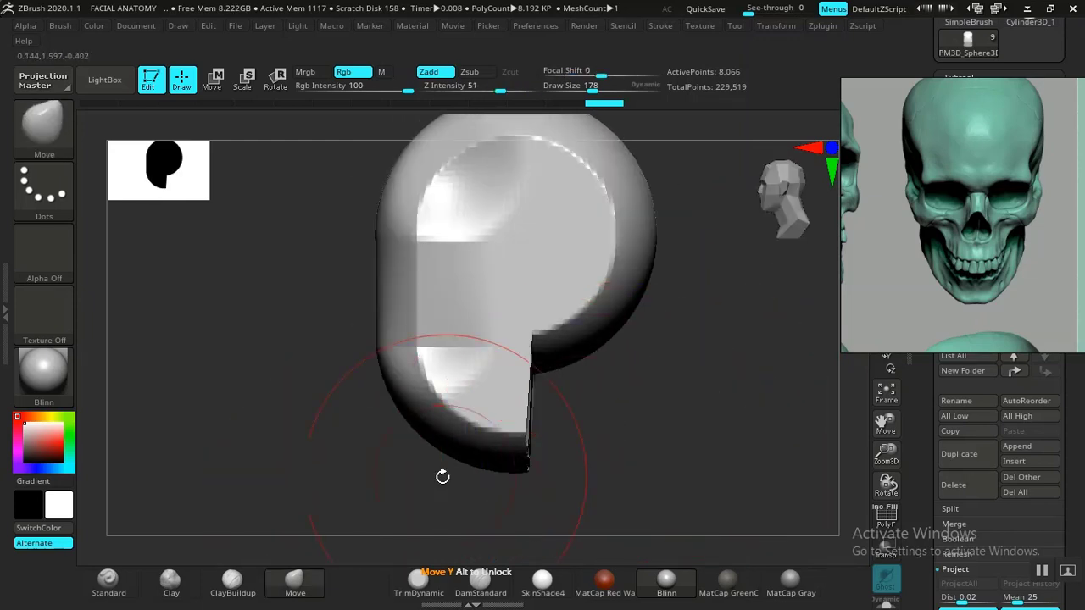
pyautogui.moveTo(350, 515); pyautogui.dragTo(359, 465)
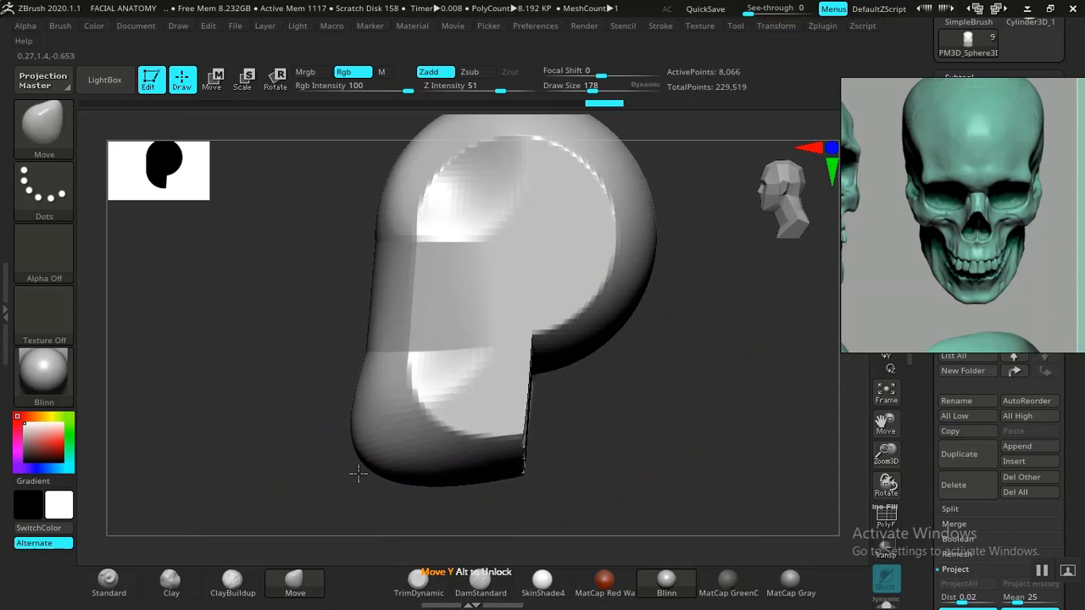
# Bring up the side-profile skull reference and pull the chin and the front of the mouth area further forward.
pyautogui.scroll(-5, 989, 190)
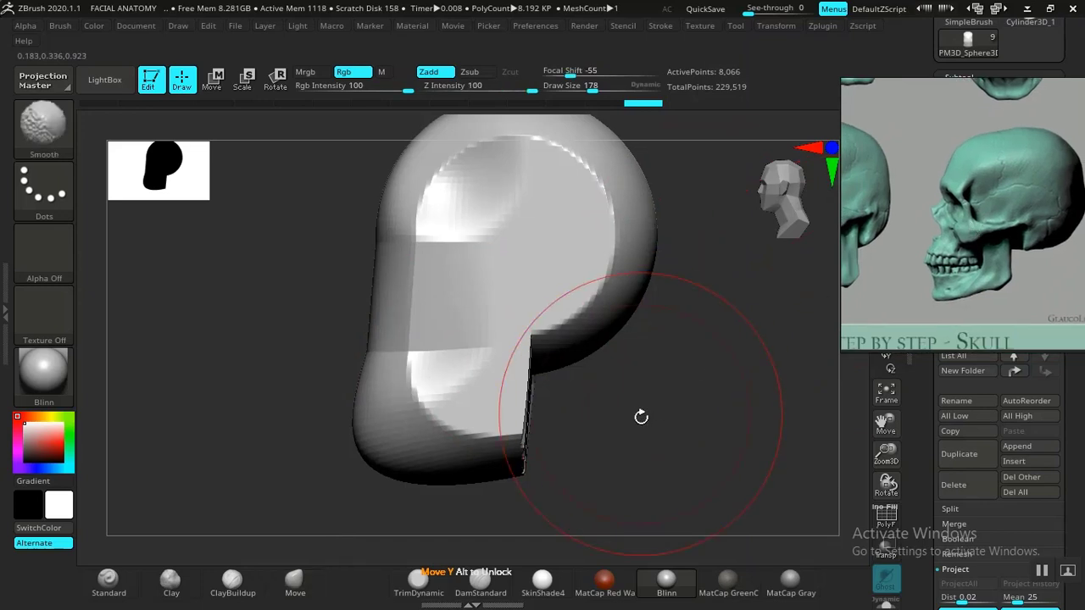
pyautogui.moveTo(641, 416)
pyautogui.mouseDown()
pyautogui.moveTo(690, 399)
pyautogui.moveTo(678, 412)
pyautogui.moveTo(387, 439)
pyautogui.moveTo(381, 463)
pyautogui.mouseUp()
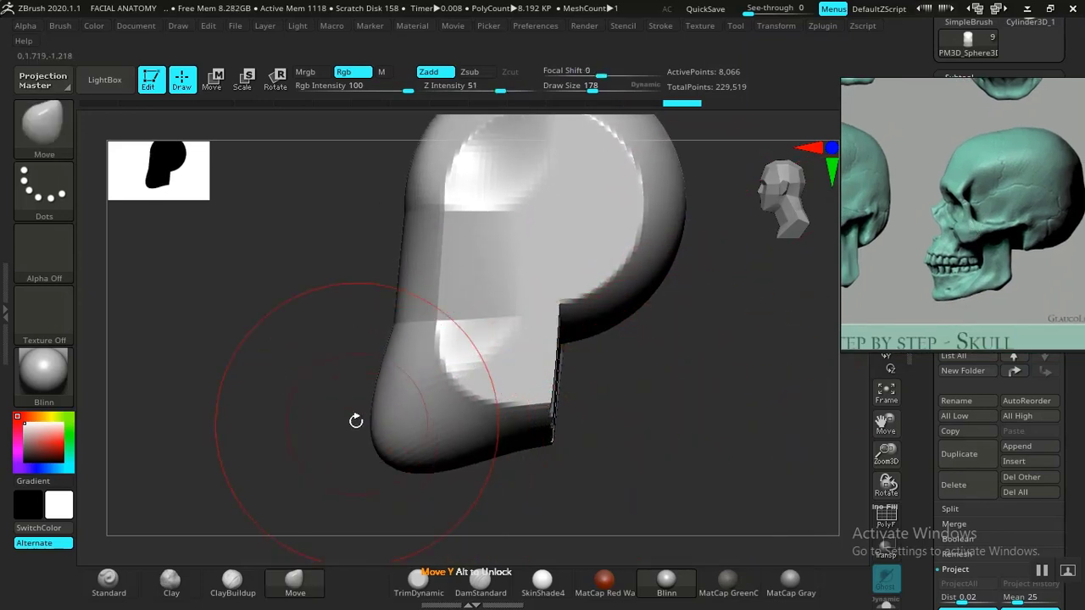
pyautogui.moveTo(390, 348)
pyautogui.mouseDown()
pyautogui.moveTo(373, 356)
pyautogui.moveTo(378, 348)
pyautogui.mouseUp()
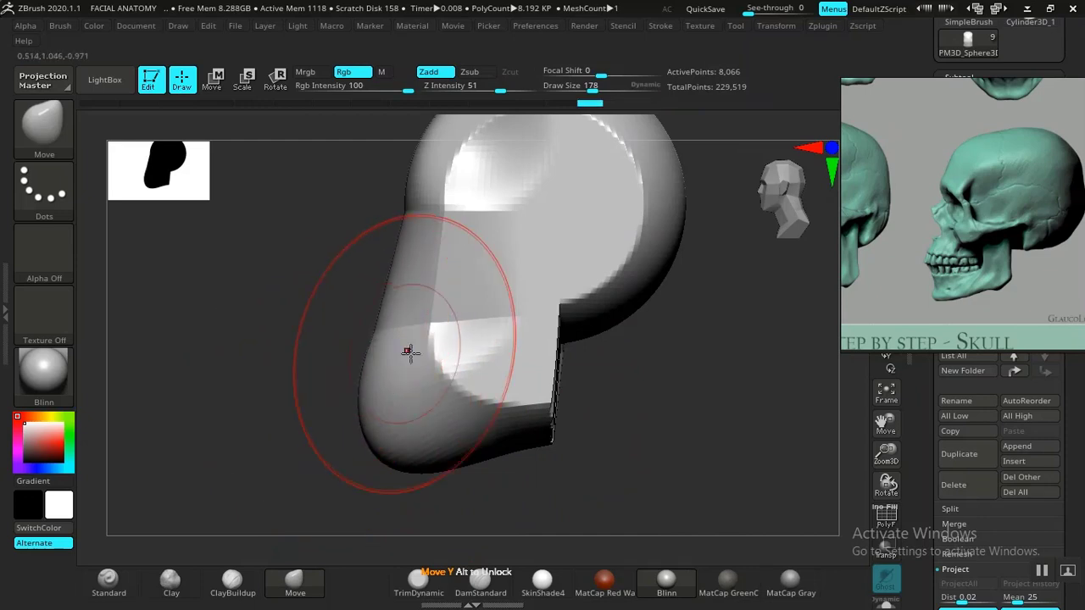
# Flatten the rounded lower side of the jaw with TrimDynamic at draw size 102.
pyautogui.moveTo(664, 419)
pyautogui.keyDown('alt'); pyautogui.mouseDown()
pyautogui.moveTo(607, 389)
pyautogui.moveTo(622, 404)
pyautogui.moveTo(644, 347)
pyautogui.moveTo(638, 364)
pyautogui.mouseUp(); pyautogui.keyUp('alt')
pyautogui.moveTo(550, 349)
pyautogui.keyDown('alt'); pyautogui.mouseDown()
pyautogui.moveTo(610, 351)
pyautogui.moveTo(627, 377)
pyautogui.moveTo(618, 378)
pyautogui.moveTo(695, 392)
pyautogui.moveTo(705, 404)
pyautogui.moveTo(715, 311)
pyautogui.moveTo(719, 344)
pyautogui.moveTo(704, 364)
pyautogui.mouseUp(); pyautogui.keyUp('alt')
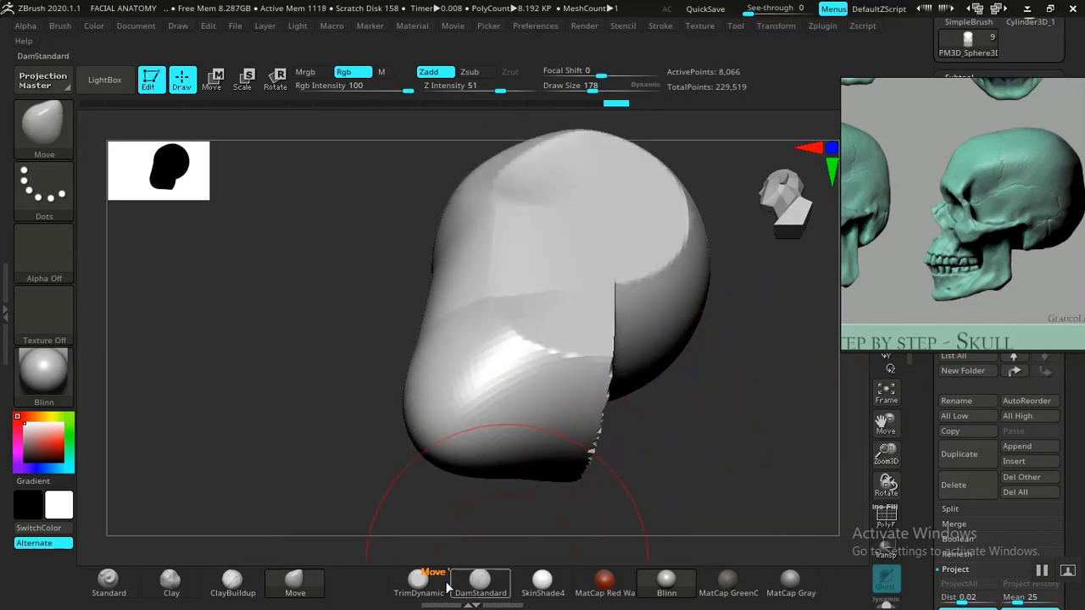
pyautogui.click(416, 583)
pyautogui.moveTo(681, 469); pyautogui.dragTo(644, 399)
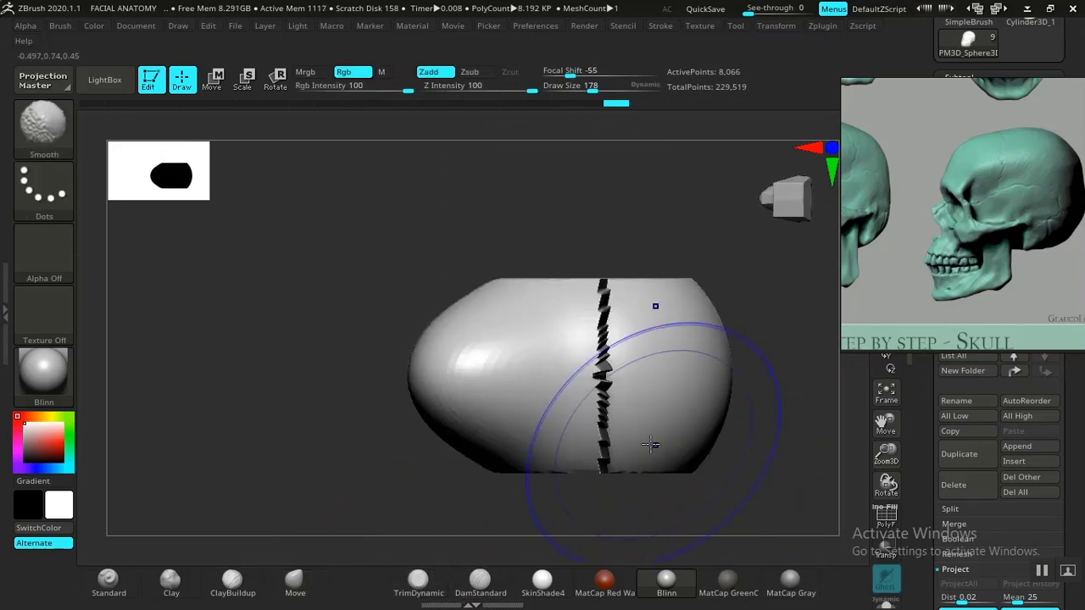
pyautogui.moveTo(652, 254); pyautogui.dragTo(618, 346)
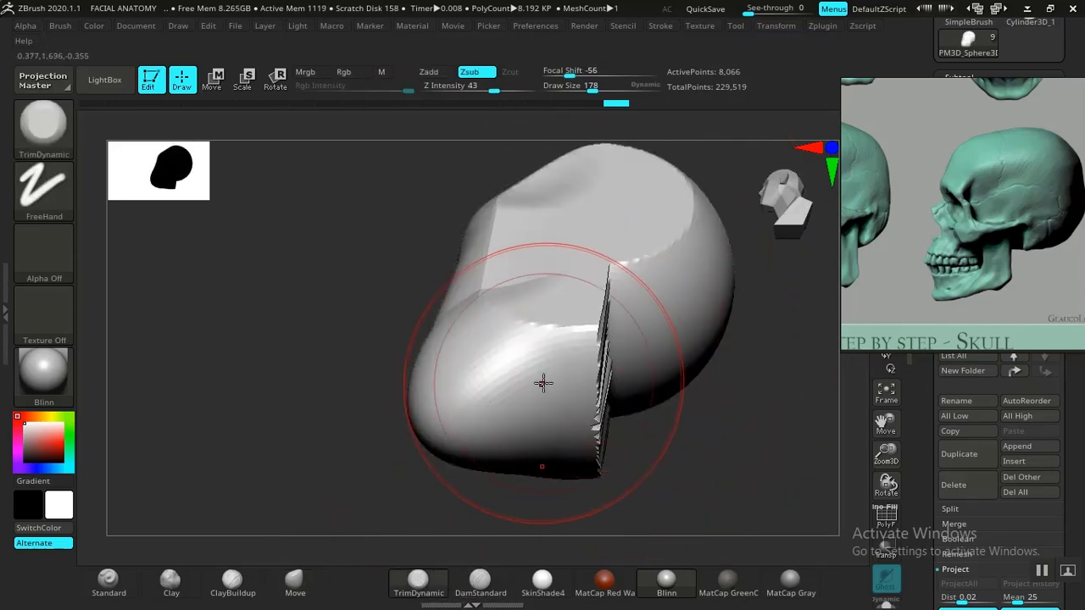
pyautogui.press('[')
pyautogui.press('[')
pyautogui.press('[')
pyautogui.press('[')
pyautogui.press('[')
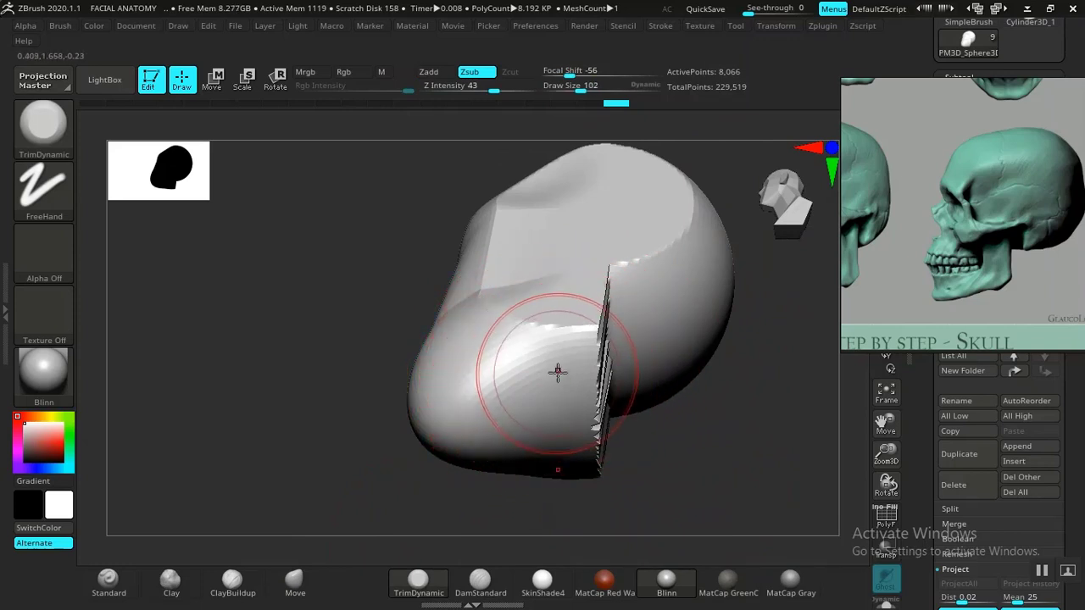
pyautogui.moveTo(557, 370); pyautogui.dragTo(532, 367)
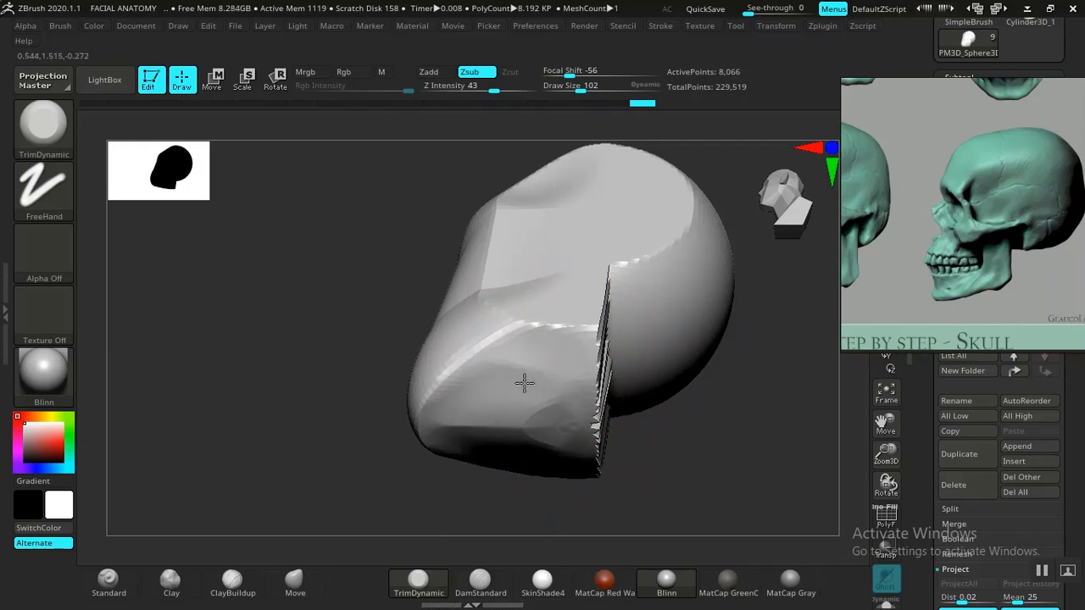
# Rework the trimmed plane on the lower side of the jaw, undoing the unwanted TrimDynamic strokes.
pyautogui.moveTo(573, 377); pyautogui.dragTo(566, 412)
pyautogui.hotkey('ctrl', 'z')
pyautogui.hotkey('ctrl', 'z')
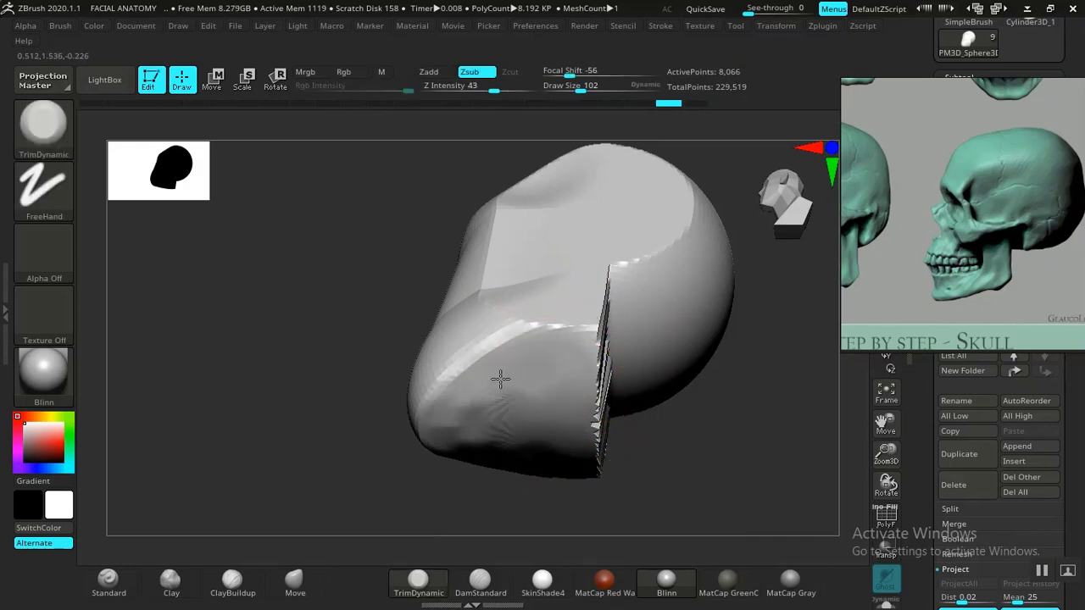
# Shape the cheekbone corners below the temples with the Move brush, pulling them down and back in three-quarter and side views.
pyautogui.moveTo(644, 407); pyautogui.dragTo(753, 366)
pyautogui.moveTo(729, 412); pyautogui.dragTo(726, 383)
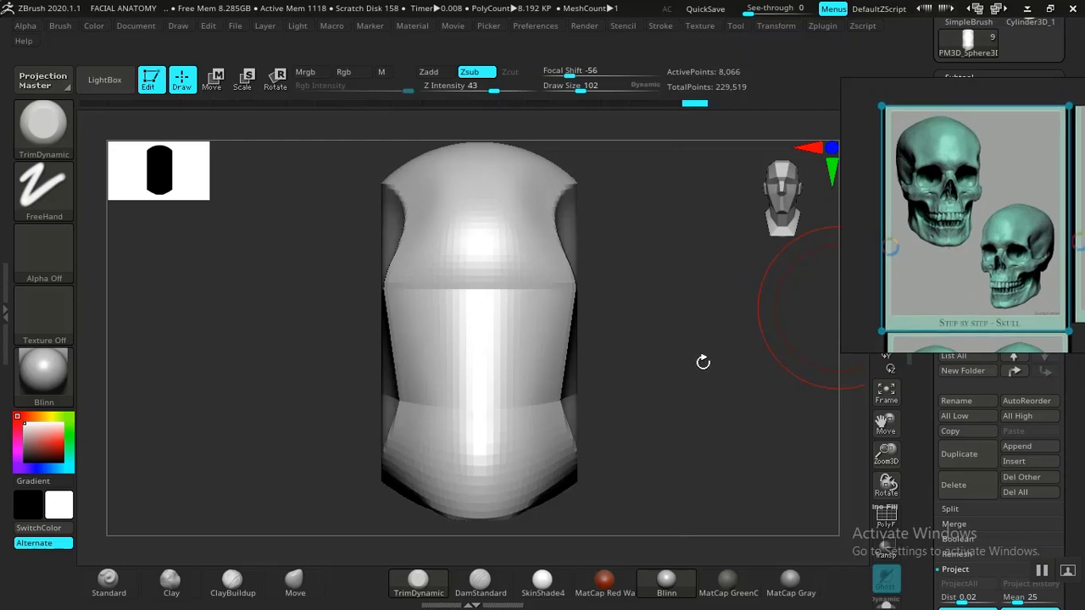
pyautogui.moveTo(702, 362)
pyautogui.mouseDown()
pyautogui.moveTo(687, 373)
pyautogui.moveTo(699, 400)
pyautogui.moveTo(591, 331)
pyautogui.moveTo(661, 356)
pyautogui.moveTo(650, 356)
pyautogui.mouseUp()
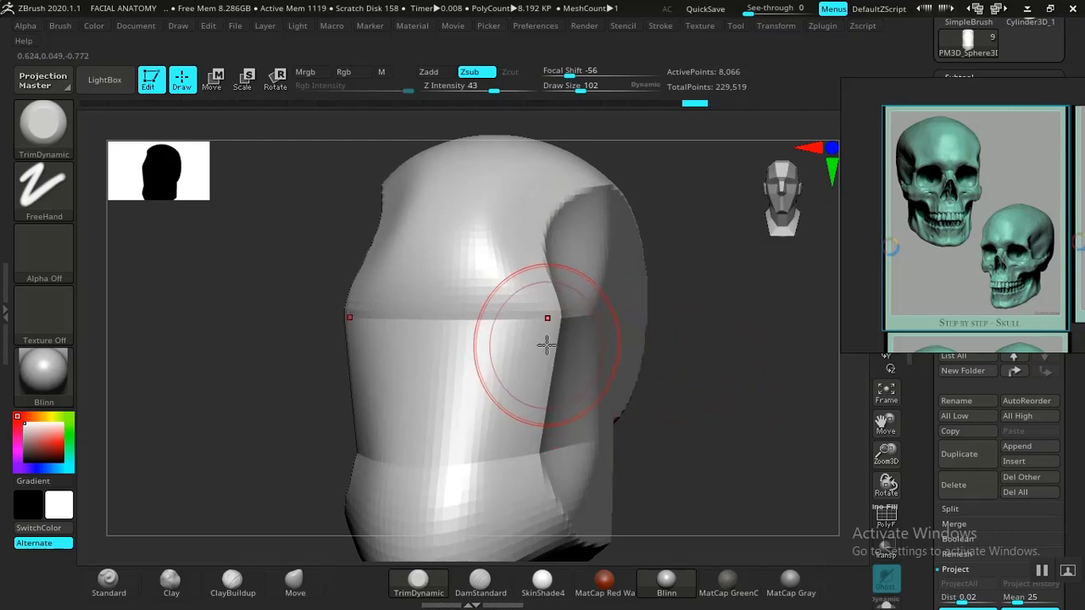
pyautogui.click(298, 584)
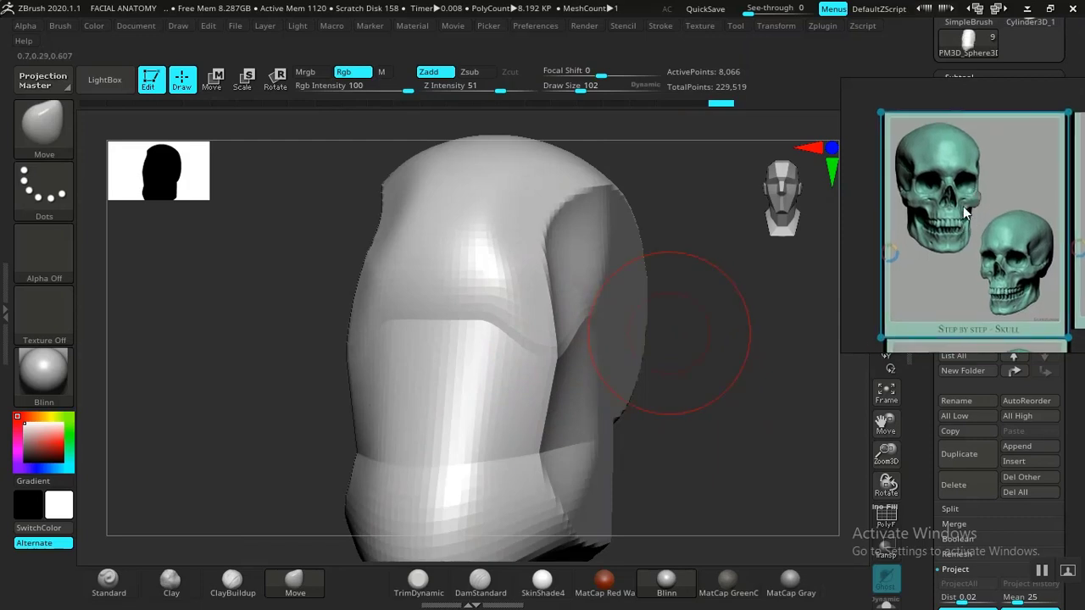
pyautogui.moveTo(739, 378); pyautogui.dragTo(605, 400)
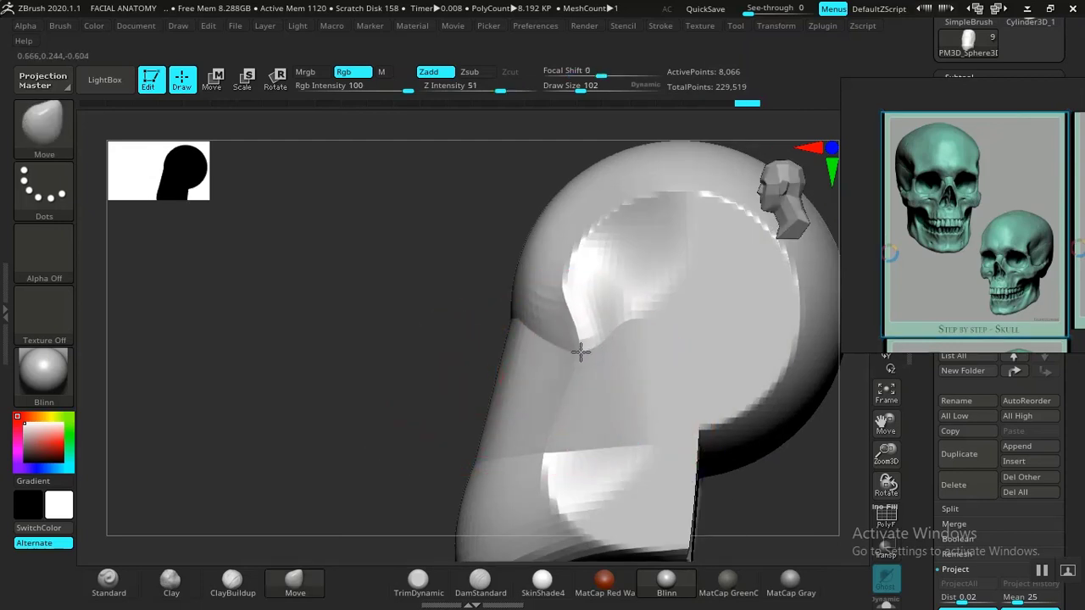
# Smooth the jagged rear of the jaw, its lower edge and the temple and cheekbone borders at draw size 102.
pyautogui.moveTo(474, 390); pyautogui.dragTo(681, 401)
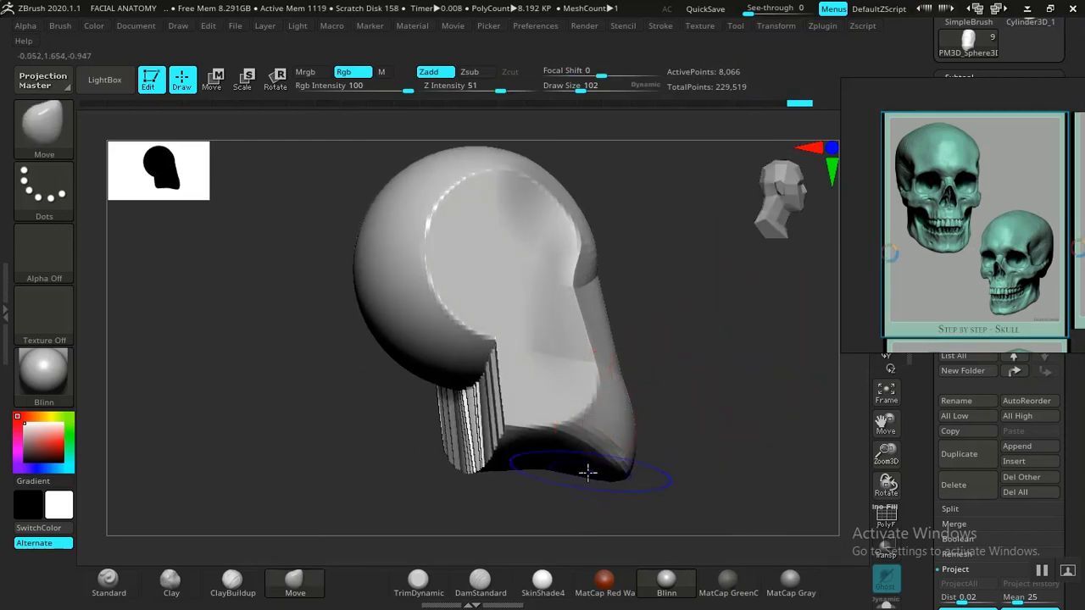
pyautogui.moveTo(588, 472)
pyautogui.keyDown('shift'); pyautogui.mouseDown()
pyautogui.moveTo(562, 461)
pyautogui.moveTo(479, 462)
pyautogui.mouseUp(); pyautogui.keyUp('shift')
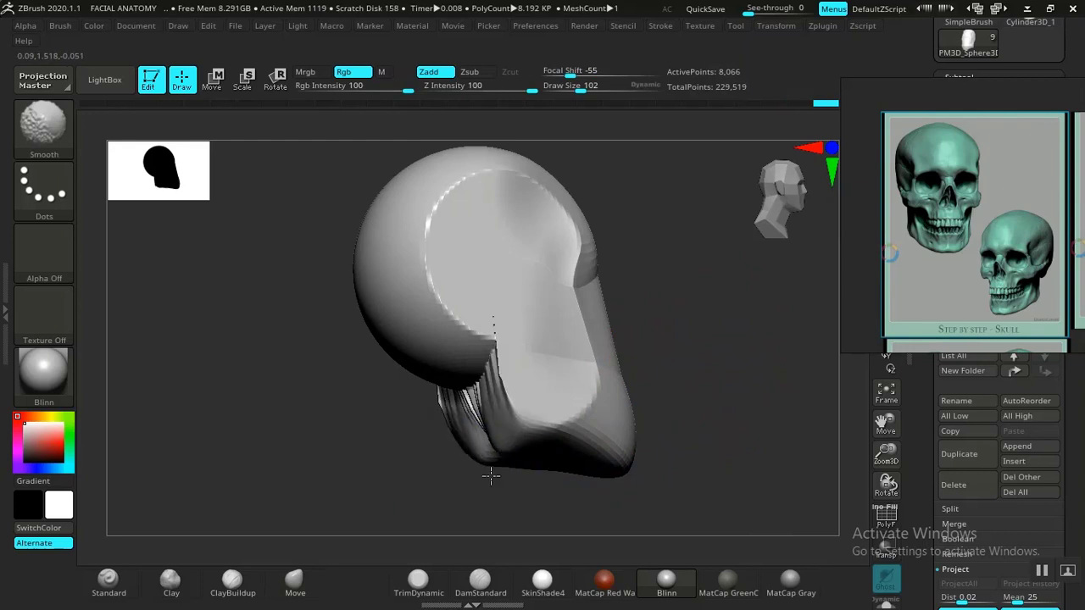
pyautogui.moveTo(755, 327); pyautogui.dragTo(512, 336)
pyautogui.keyDown('shift'); pyautogui.moveTo(528, 293); pyautogui.dragTo(500, 352); pyautogui.keyUp('shift')
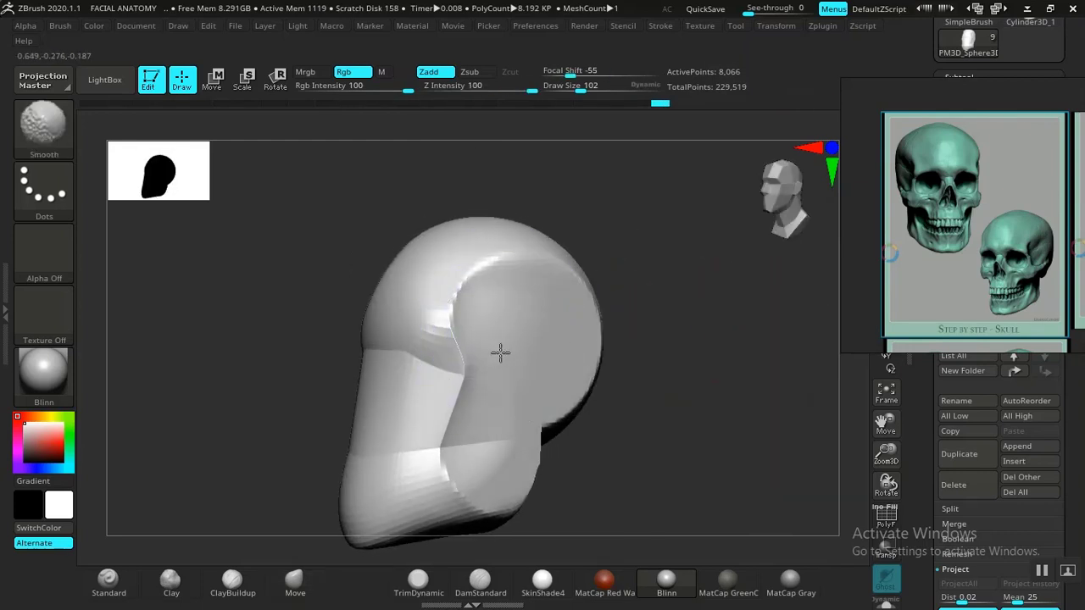
pyautogui.moveTo(619, 449)
pyautogui.mouseDown()
pyautogui.moveTo(710, 450)
pyautogui.moveTo(625, 384)
pyautogui.moveTo(647, 425)
pyautogui.moveTo(656, 378)
pyautogui.moveTo(622, 426)
pyautogui.moveTo(675, 392)
pyautogui.moveTo(552, 448)
pyautogui.moveTo(594, 439)
pyautogui.moveTo(523, 433)
pyautogui.moveTo(446, 545)
pyautogui.mouseUp()
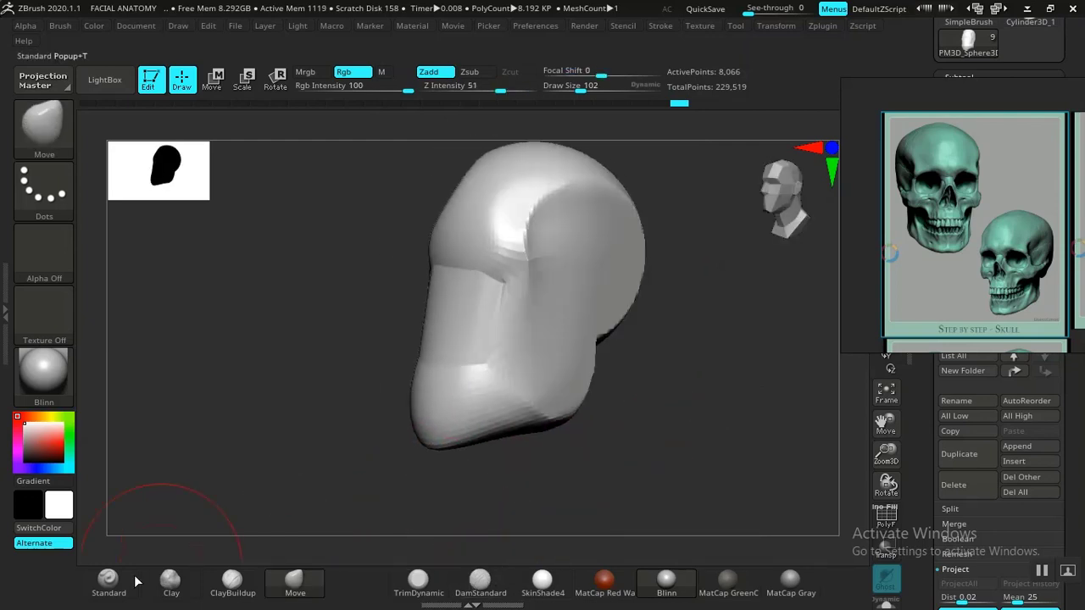
# Build up the sides and lower edge of the jaw with the Standard brush at draw size 62 and Z intensity 6.
pyautogui.click(109, 581)
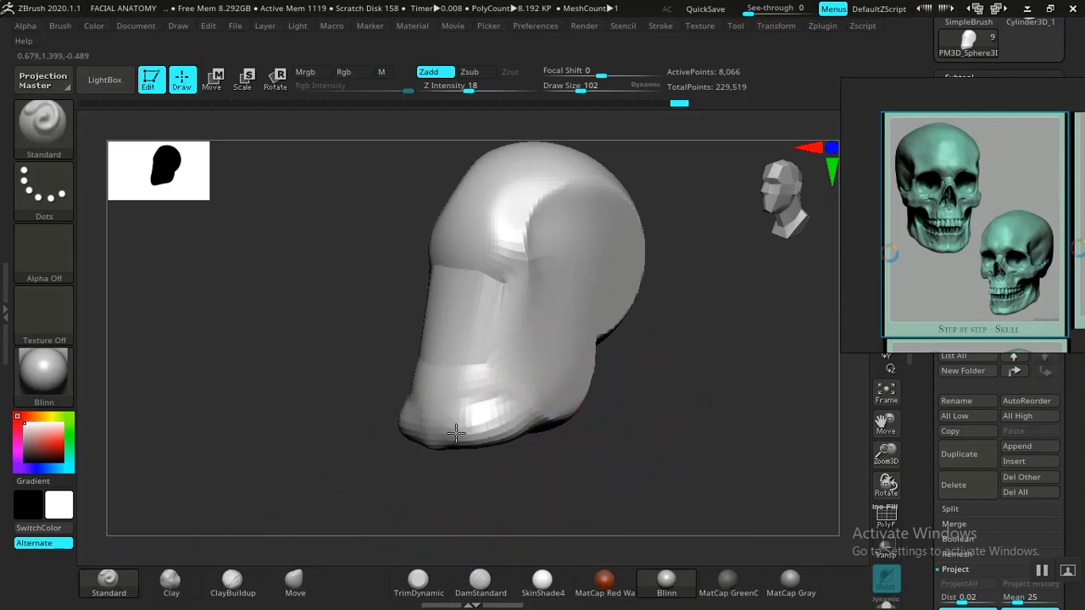
pyautogui.moveTo(547, 481)
pyautogui.mouseDown()
pyautogui.moveTo(588, 492)
pyautogui.moveTo(567, 483)
pyautogui.mouseUp()
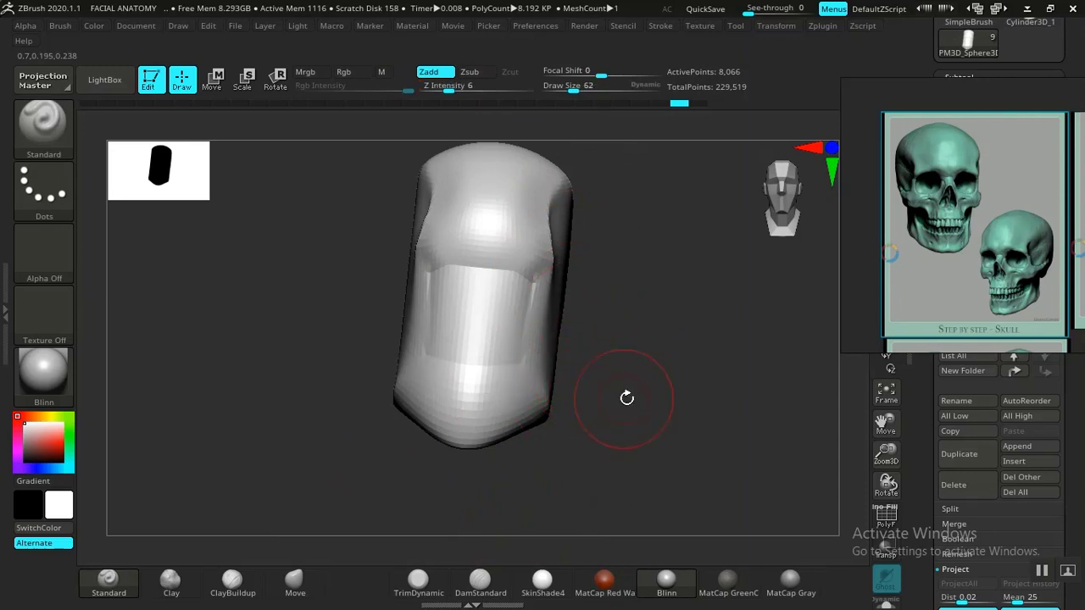
pyautogui.moveTo(626, 397); pyautogui.dragTo(576, 393)
pyautogui.moveTo(528, 492)
pyautogui.mouseDown()
pyautogui.moveTo(523, 484)
pyautogui.moveTo(579, 493)
pyautogui.moveTo(588, 460)
pyautogui.moveTo(610, 482)
pyautogui.moveTo(584, 440)
pyautogui.moveTo(597, 391)
pyautogui.mouseUp()
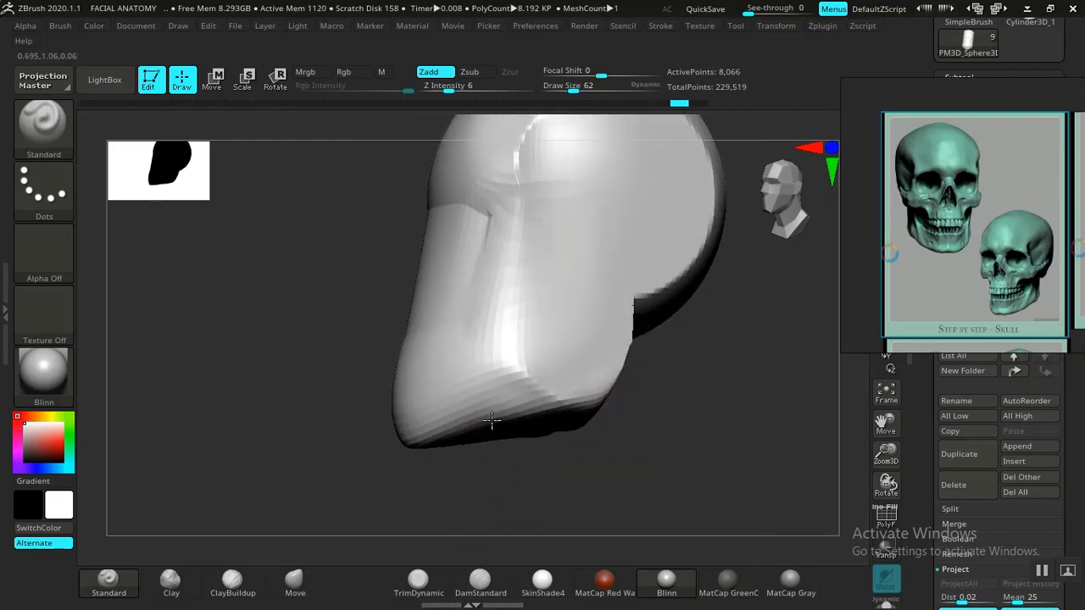
pyautogui.moveTo(545, 440); pyautogui.dragTo(568, 401)
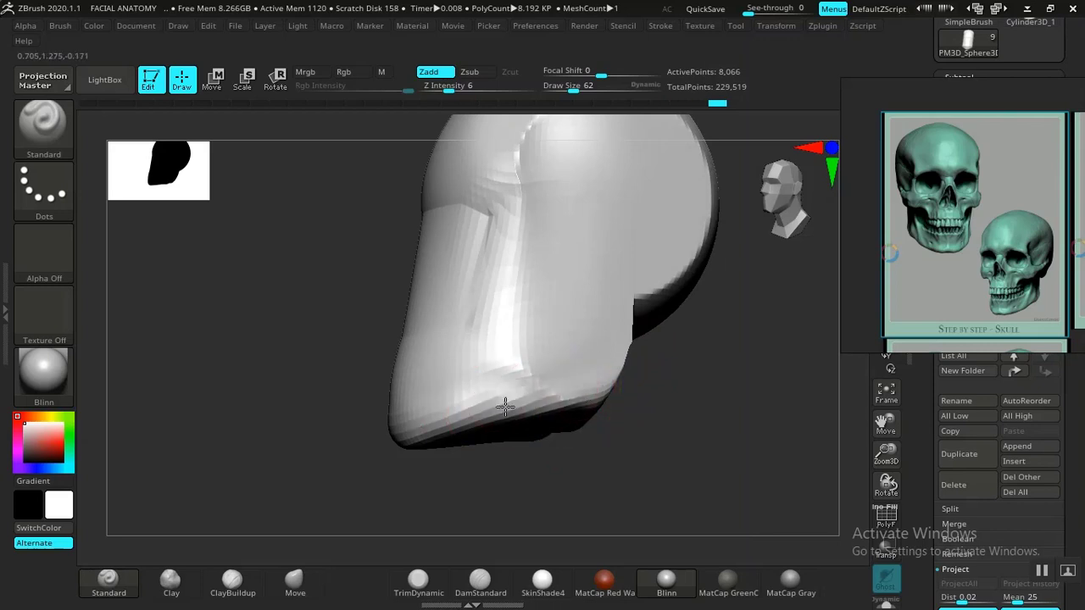
pyautogui.moveTo(384, 436)
pyautogui.mouseDown()
pyautogui.moveTo(560, 506)
pyautogui.moveTo(654, 480)
pyautogui.moveTo(588, 458)
pyautogui.moveTo(640, 452)
pyautogui.moveTo(666, 417)
pyautogui.moveTo(693, 407)
pyautogui.moveTo(671, 419)
pyautogui.moveTo(633, 409)
pyautogui.moveTo(588, 438)
pyautogui.moveTo(618, 452)
pyautogui.moveTo(650, 402)
pyautogui.moveTo(527, 454)
pyautogui.mouseUp()
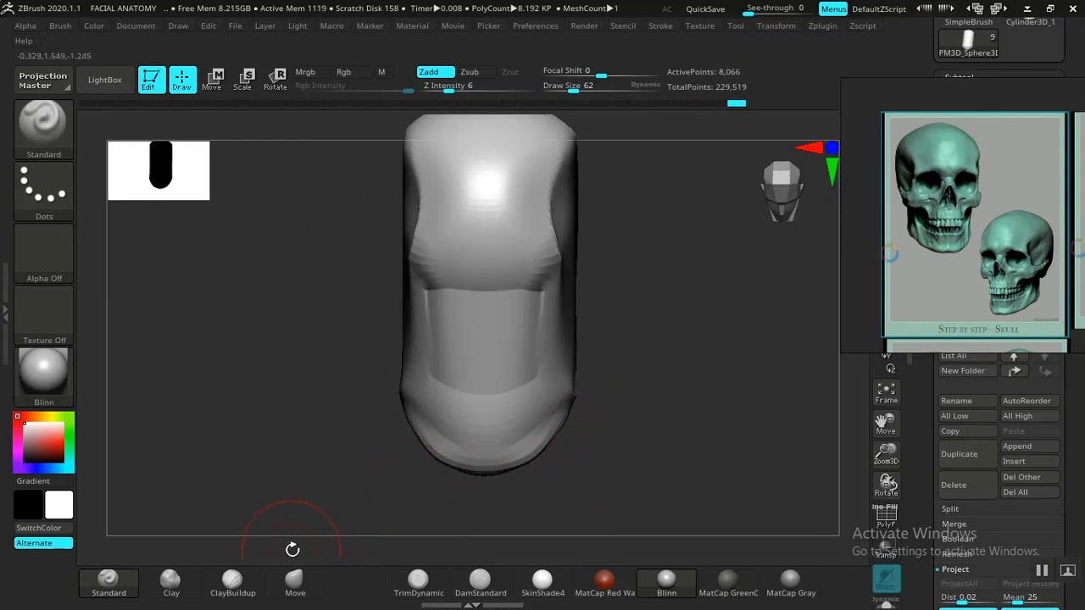
# Reshape the chin and jaw corners with the Move brush at draw size 86, narrowing the sides of the chin.
pyautogui.click(294, 579)
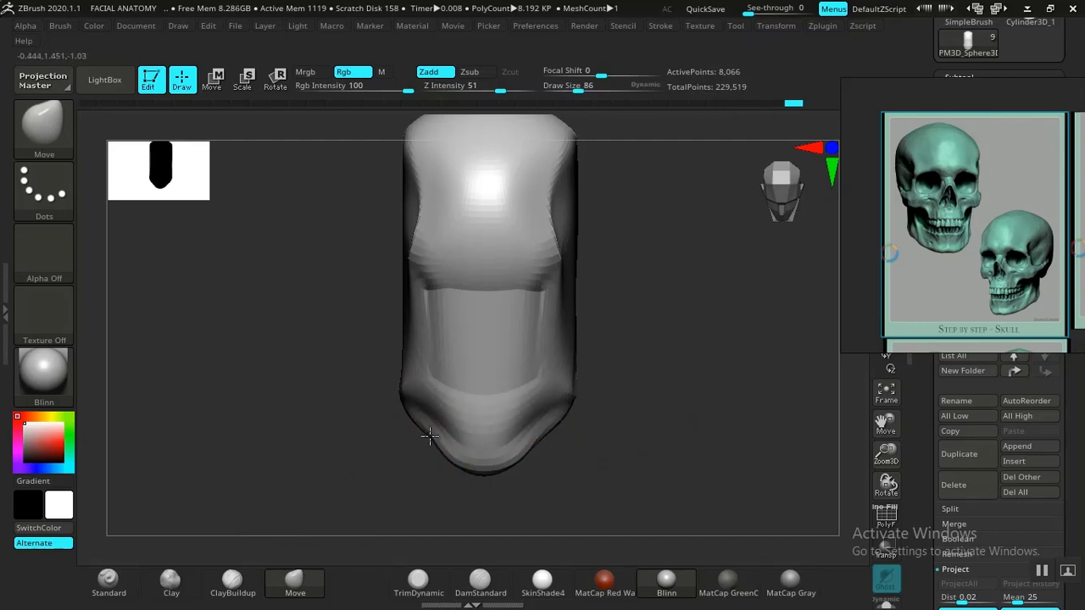
pyautogui.moveTo(636, 398); pyautogui.dragTo(610, 379)
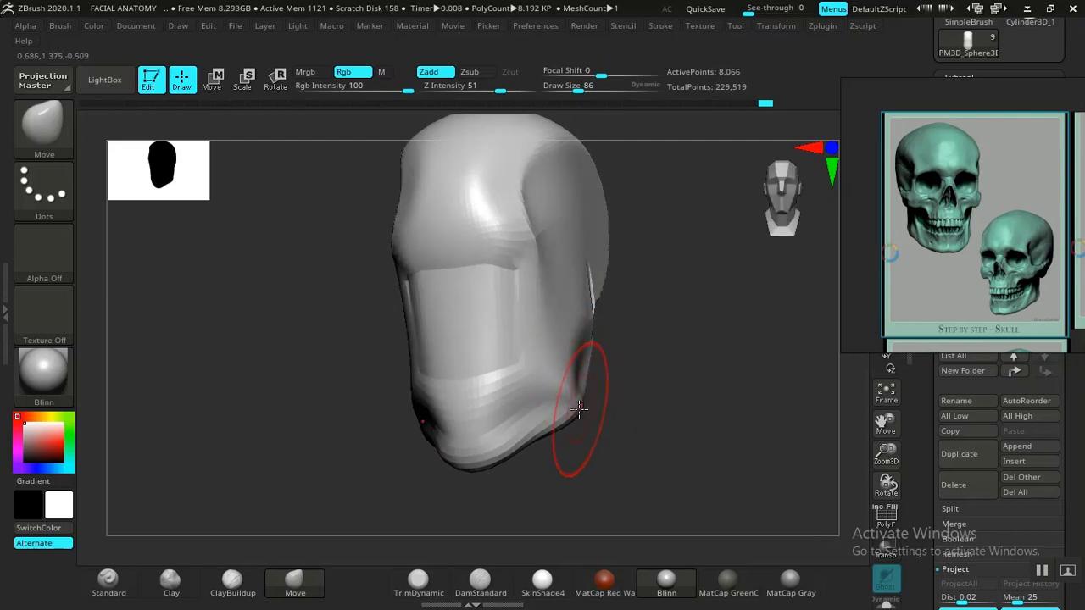
pyautogui.keyDown('shift'); pyautogui.moveTo(569, 409); pyautogui.dragTo(572, 412); pyautogui.keyUp('shift')
pyautogui.moveTo(654, 410)
pyautogui.mouseDown()
pyautogui.moveTo(673, 409)
pyautogui.moveTo(627, 368)
pyautogui.moveTo(587, 395)
pyautogui.moveTo(661, 414)
pyautogui.moveTo(430, 458)
pyautogui.mouseUp()
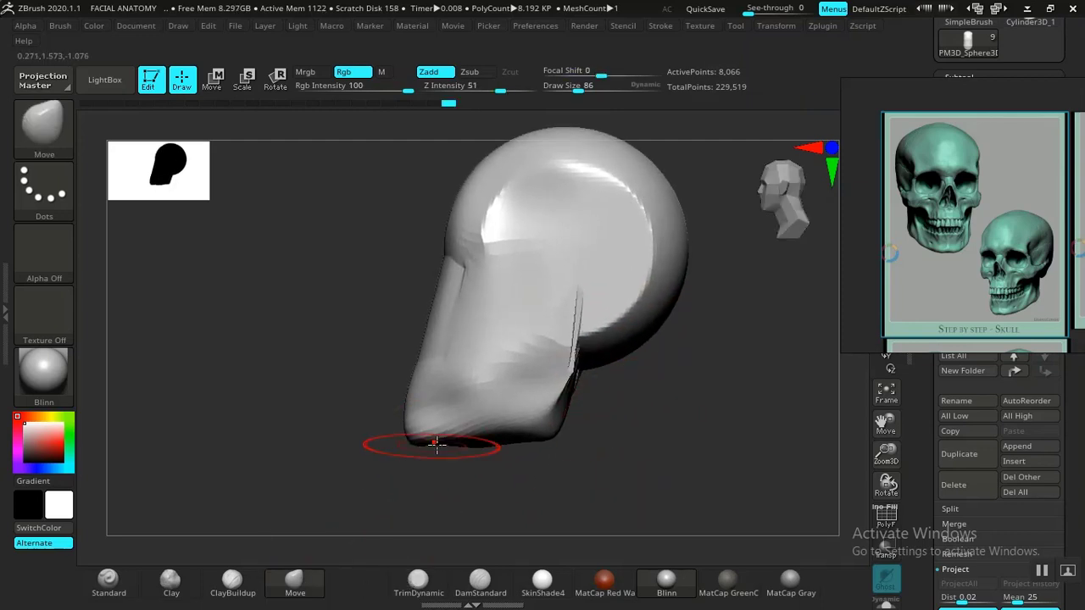
pyautogui.moveTo(633, 438)
pyautogui.mouseDown()
pyautogui.moveTo(692, 443)
pyautogui.moveTo(610, 381)
pyautogui.moveTo(626, 416)
pyautogui.mouseUp()
# Smooth the front plane of the face, blending it into the brow and chin at draw size 86.
pyautogui.keyDown('shift'); pyautogui.moveTo(443, 344); pyautogui.dragTo(439, 327); pyautogui.keyUp('shift')
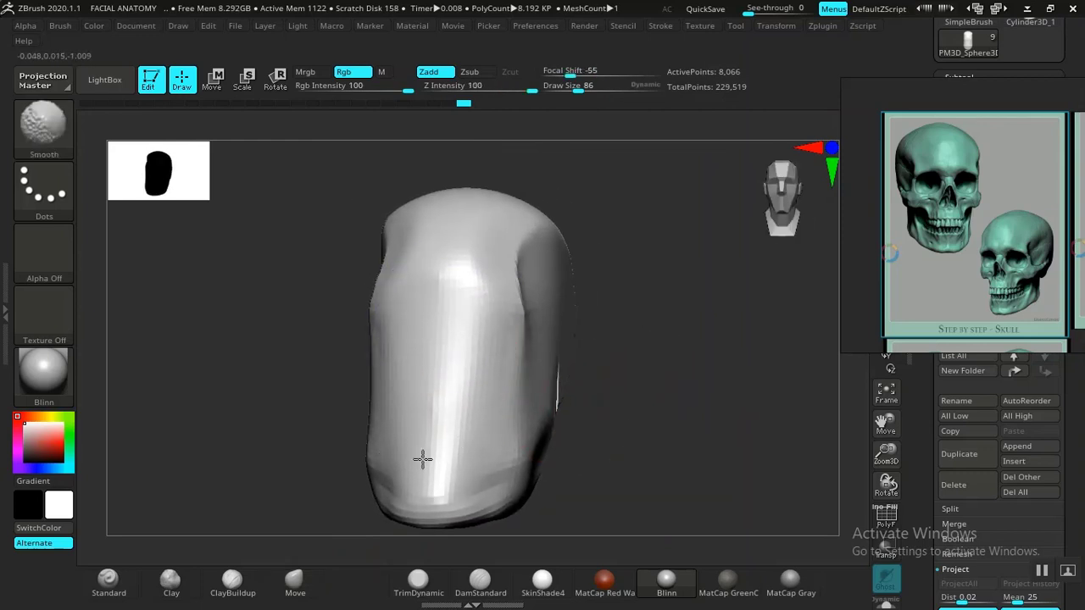
pyautogui.moveTo(608, 458)
pyautogui.keyDown('alt'); pyautogui.mouseDown()
pyautogui.moveTo(604, 433)
pyautogui.moveTo(588, 444)
pyautogui.moveTo(615, 443)
pyautogui.moveTo(673, 482)
pyautogui.moveTo(633, 445)
pyautogui.moveTo(654, 458)
pyautogui.moveTo(653, 436)
pyautogui.mouseUp(); pyautogui.keyUp('alt')
pyautogui.keyDown('shift'); pyautogui.moveTo(497, 409); pyautogui.dragTo(485, 385); pyautogui.keyUp('shift')
pyautogui.moveTo(652, 429)
pyautogui.keyDown('shift'); pyautogui.mouseDown()
pyautogui.moveTo(644, 327)
pyautogui.moveTo(707, 399)
pyautogui.moveTo(647, 392)
pyautogui.moveTo(673, 456)
pyautogui.moveTo(669, 448)
pyautogui.moveTo(711, 453)
pyautogui.moveTo(610, 399)
pyautogui.mouseUp(); pyautogui.keyUp('shift')
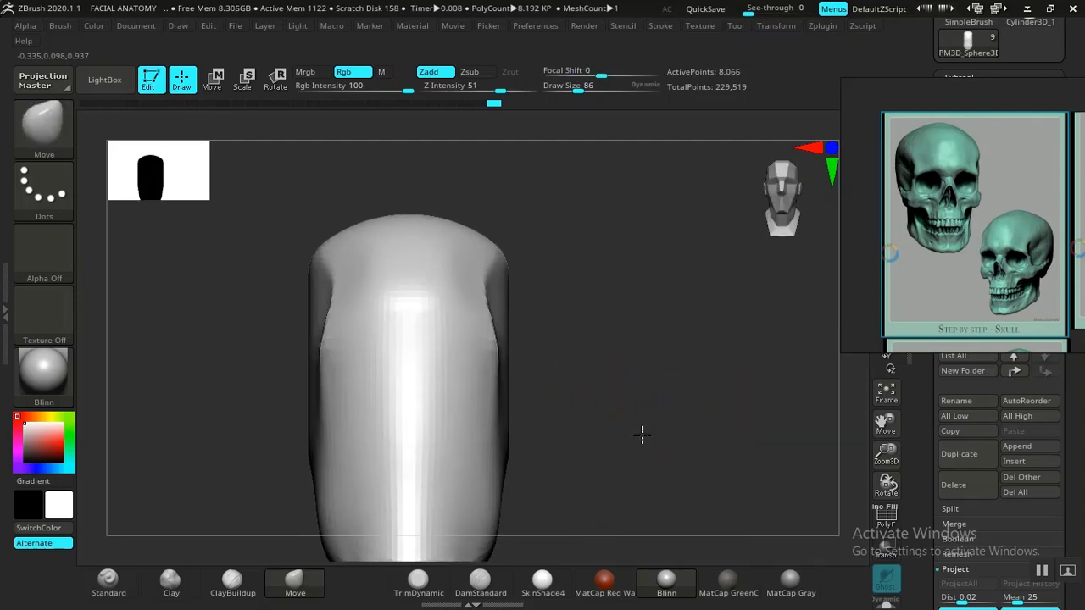
# Examine the side-profile skull on the reference sheet and compare its cheekbone and jaw with the model's side view.
pyautogui.moveTo(642, 435); pyautogui.dragTo(238, 526)
pyautogui.click(168, 585)
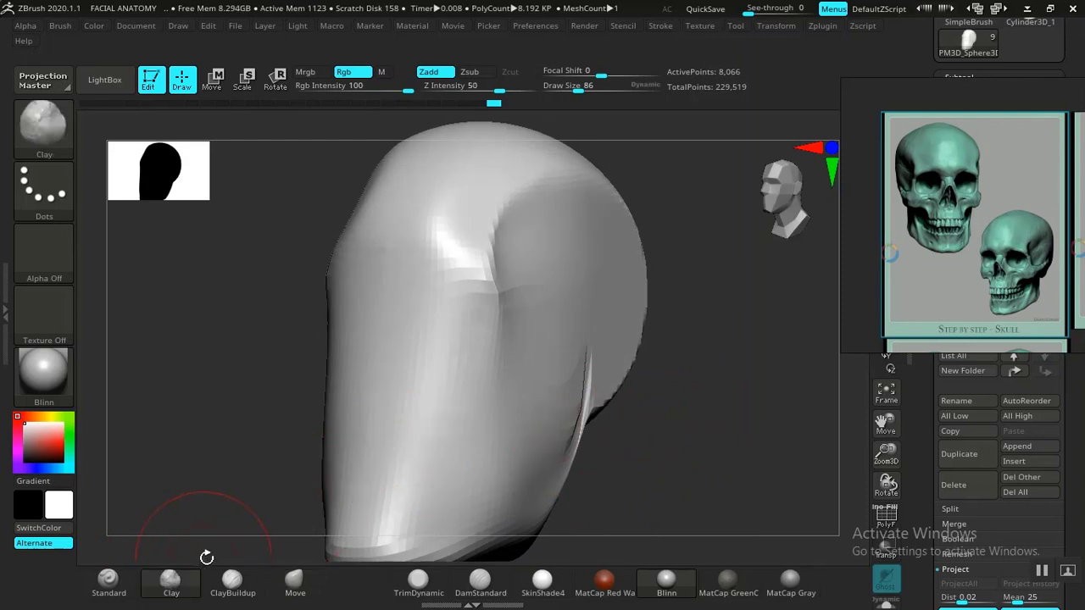
pyautogui.moveTo(657, 437); pyautogui.dragTo(618, 430)
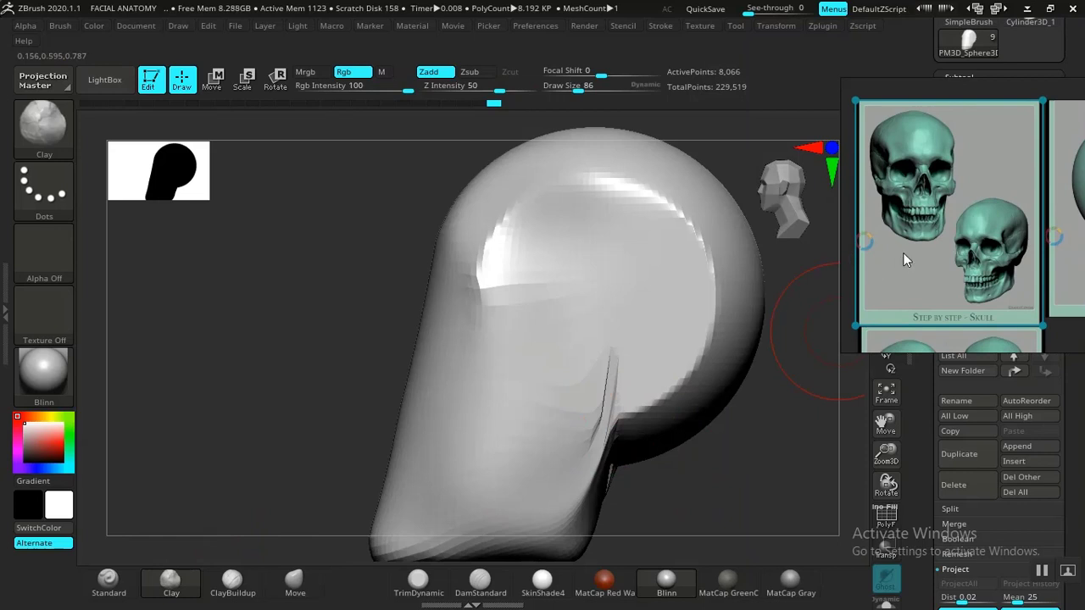
pyautogui.scroll(-3, 920, 252)
pyautogui.moveTo(924, 253); pyautogui.dragTo(846, 215, button='right')
pyautogui.moveTo(846, 214); pyautogui.dragTo(852, 133, button='middle')
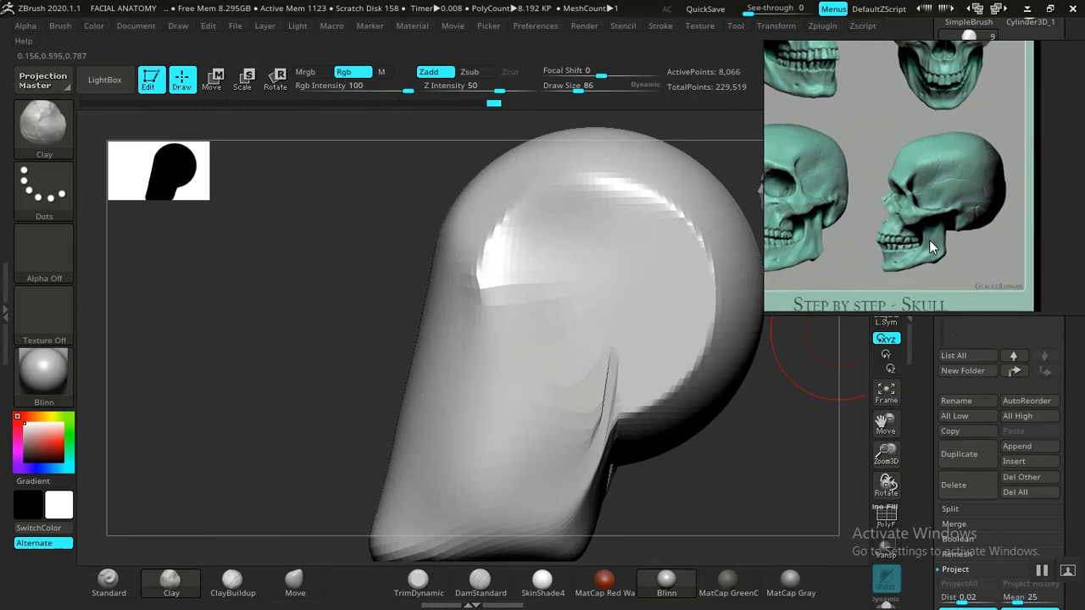
pyautogui.moveTo(722, 465); pyautogui.dragTo(685, 413)
pyautogui.scroll(2, 835, 223)
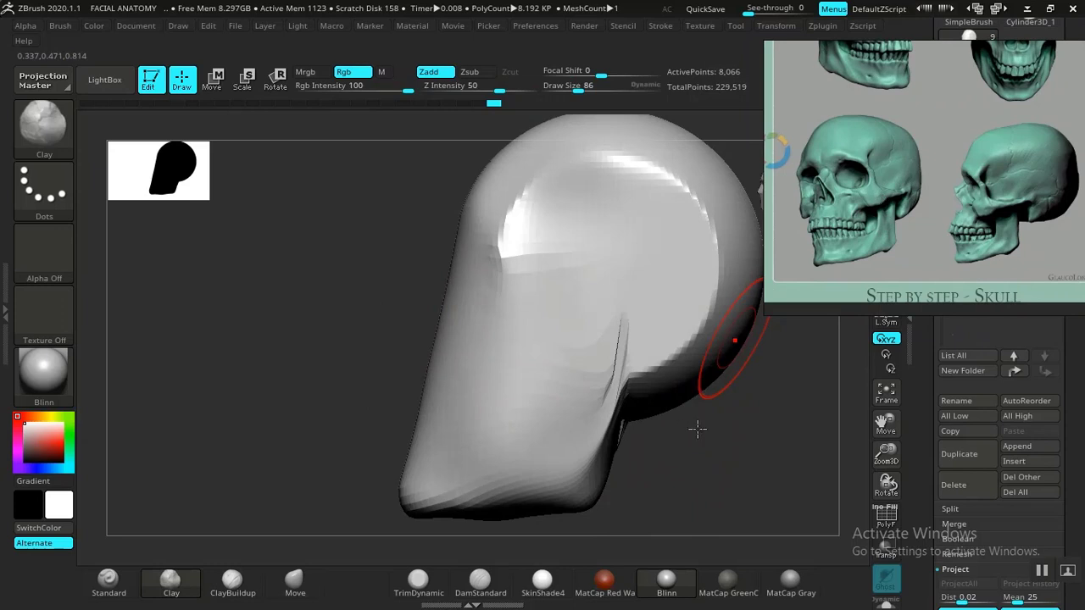
pyautogui.moveTo(697, 430); pyautogui.dragTo(767, 321)
pyautogui.moveTo(971, 211); pyautogui.dragTo(903, 194, button='middle')
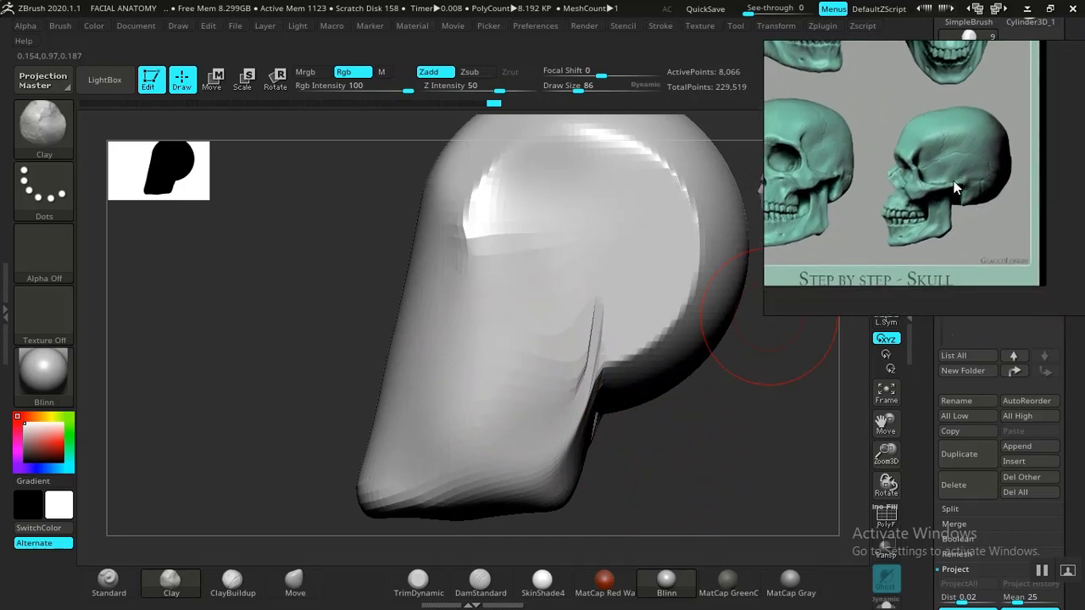
# Carve a groove along the cheekbone and up toward the nose with DamStandard at draw size 86 and Z intensity 33.
pyautogui.click(481, 583)
pyautogui.moveTo(591, 316); pyautogui.dragTo(505, 323)
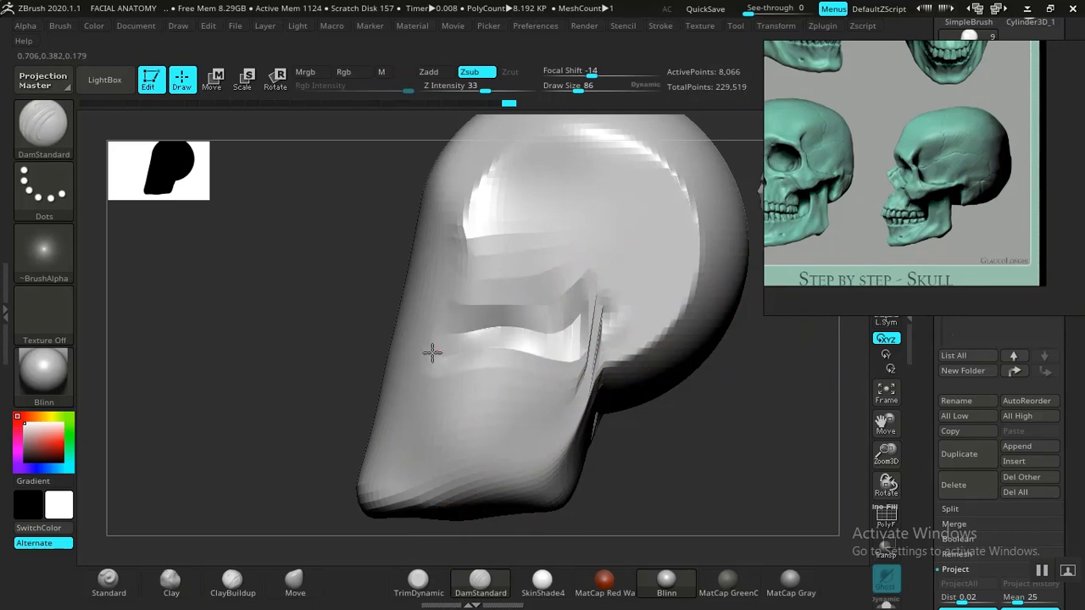
pyautogui.moveTo(666, 423); pyautogui.dragTo(705, 429)
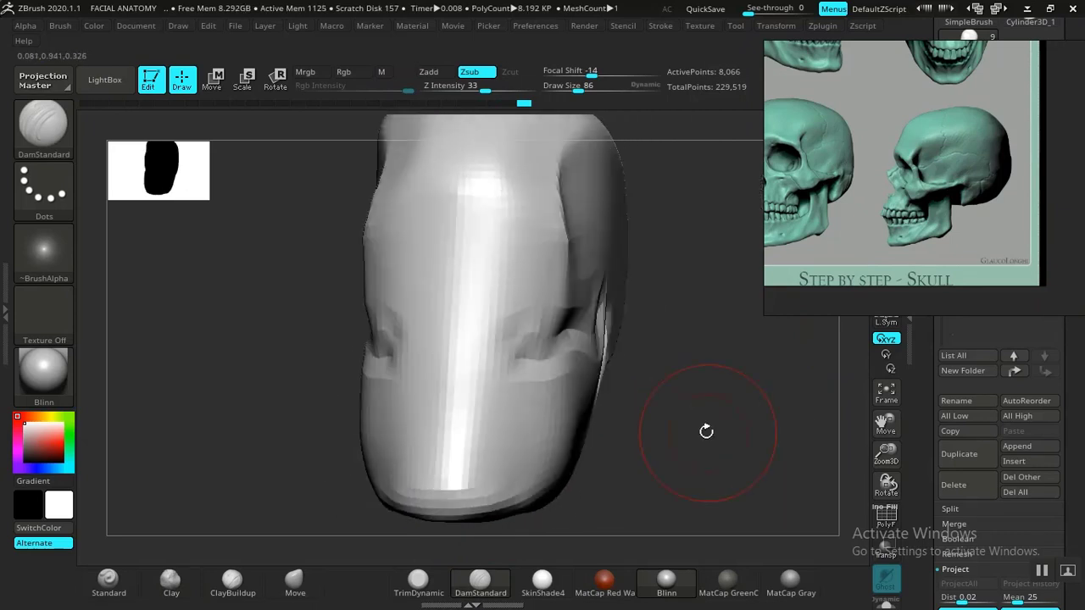
pyautogui.moveTo(514, 332)
pyautogui.mouseDown()
pyautogui.moveTo(475, 296)
pyautogui.moveTo(491, 337)
pyautogui.mouseUp()
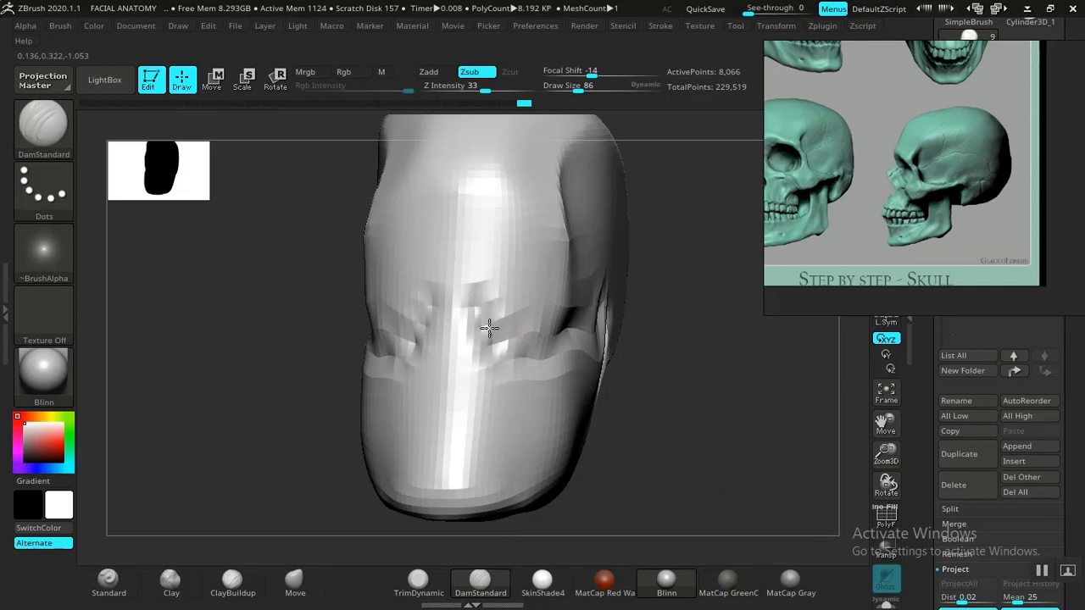
pyautogui.keyDown('shift'); pyautogui.moveTo(485, 300); pyautogui.dragTo(540, 331); pyautogui.keyUp('shift')
pyautogui.moveTo(602, 370)
pyautogui.keyDown('alt'); pyautogui.mouseDown()
pyautogui.moveTo(581, 412)
pyautogui.moveTo(471, 344)
pyautogui.mouseUp(); pyautogui.keyUp('alt')
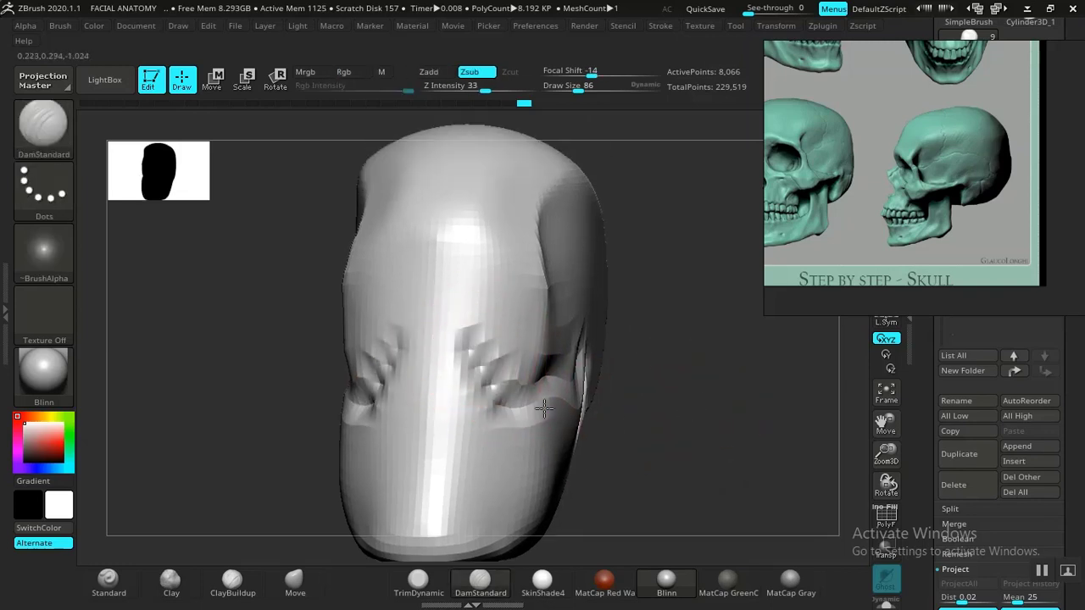
pyautogui.moveTo(736, 428); pyautogui.dragTo(623, 416)
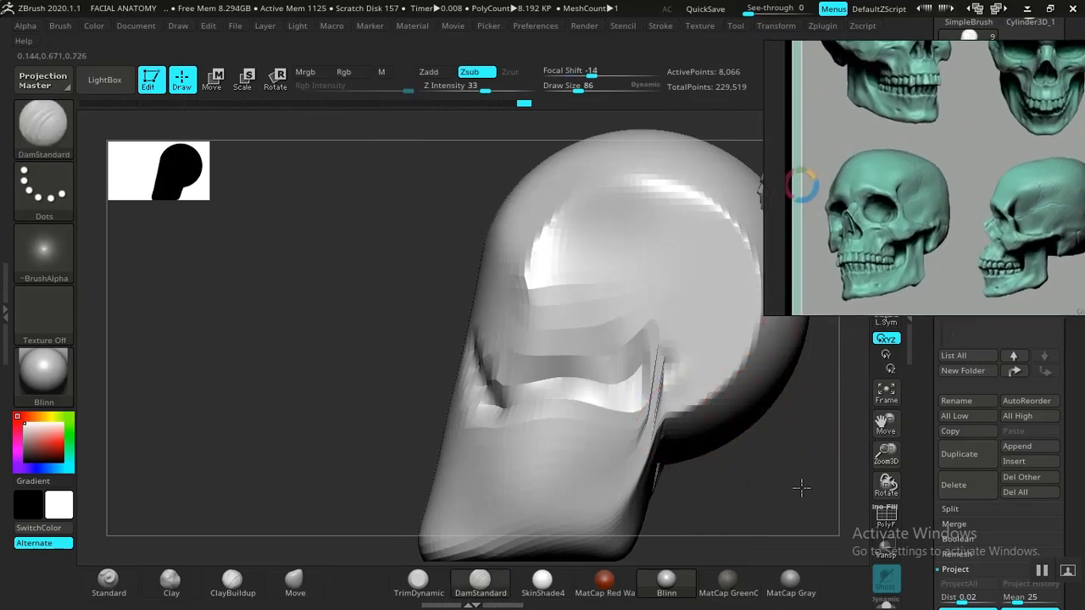
# Carve the recesses under the brow ridge and across the nose bridge with DamStandard, undoing the unwanted stroke.
pyautogui.moveTo(801, 487)
pyautogui.mouseDown()
pyautogui.moveTo(720, 455)
pyautogui.moveTo(731, 467)
pyautogui.moveTo(780, 467)
pyautogui.moveTo(720, 484)
pyautogui.moveTo(758, 488)
pyautogui.moveTo(720, 474)
pyautogui.mouseUp()
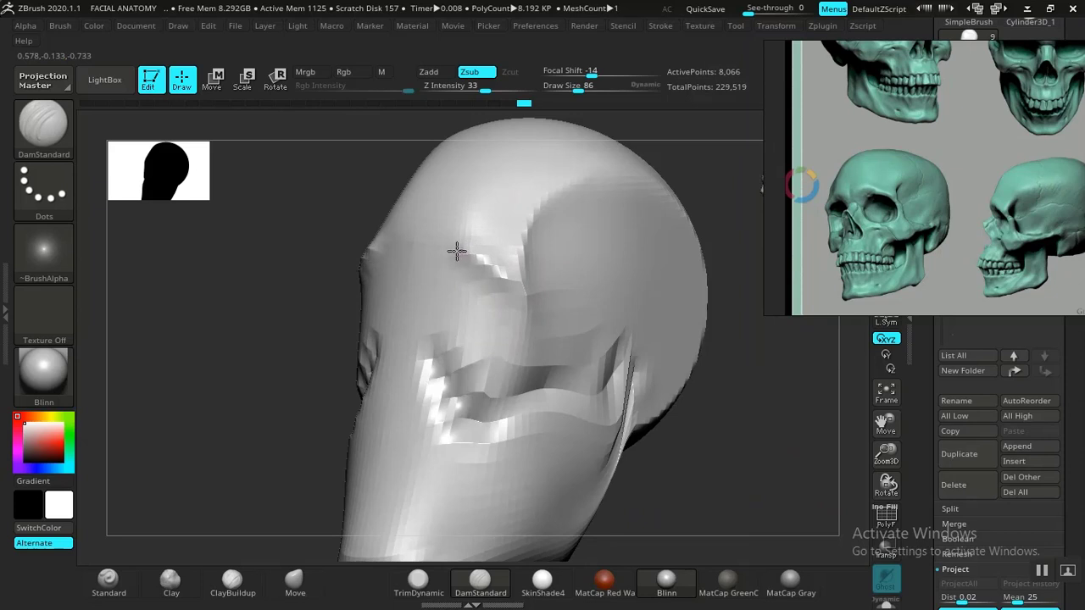
pyautogui.hotkey('ctrl', 'z')
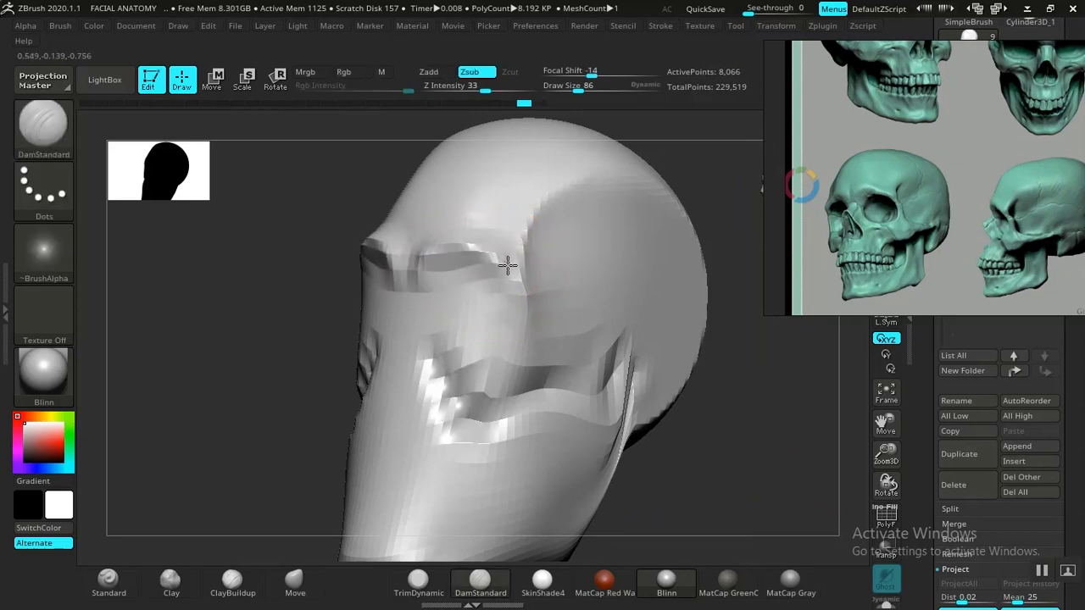
pyautogui.moveTo(733, 435); pyautogui.dragTo(688, 465)
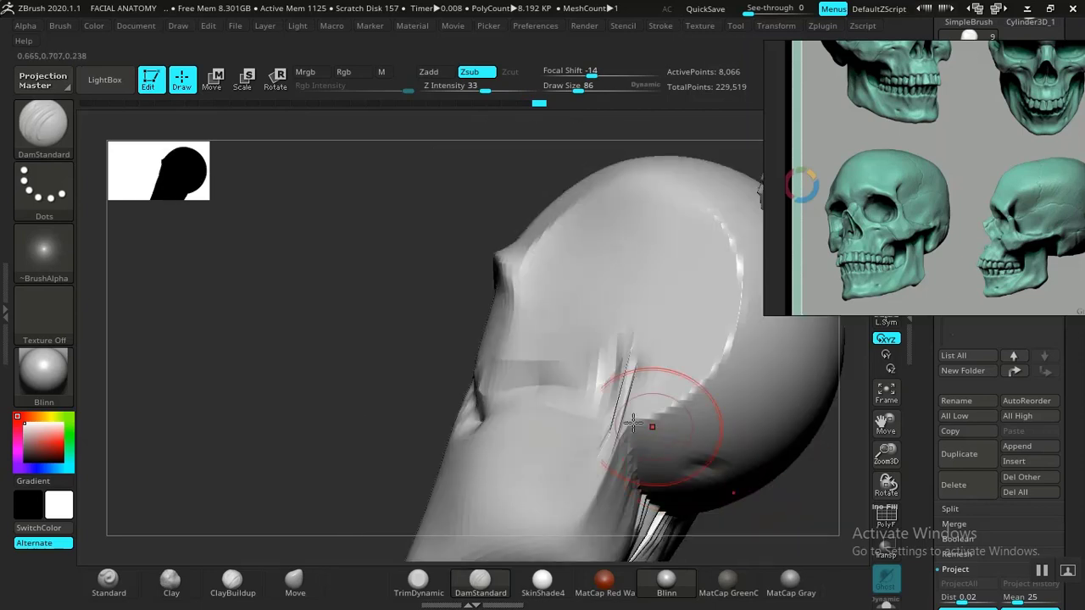
# Build up the protruding nose below the brows with the Clay brush at draw size 86 and Z intensity 50.
pyautogui.keyDown('ctrl'); pyautogui.moveTo(441, 388); pyautogui.dragTo(307, 339, button='right'); pyautogui.keyUp('ctrl')
pyautogui.moveTo(307, 339); pyautogui.dragTo(443, 406)
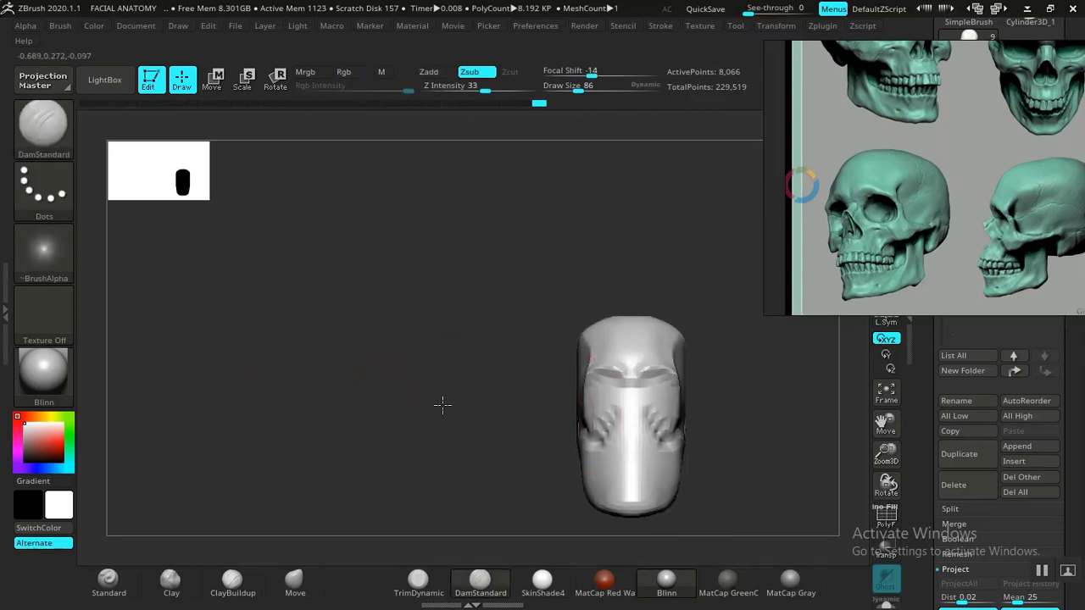
pyautogui.keyDown('alt'); pyautogui.moveTo(773, 477); pyautogui.dragTo(624, 387); pyautogui.keyUp('alt')
pyautogui.keyDown('ctrl'); pyautogui.moveTo(625, 387); pyautogui.dragTo(621, 423, button='right'); pyautogui.keyUp('ctrl')
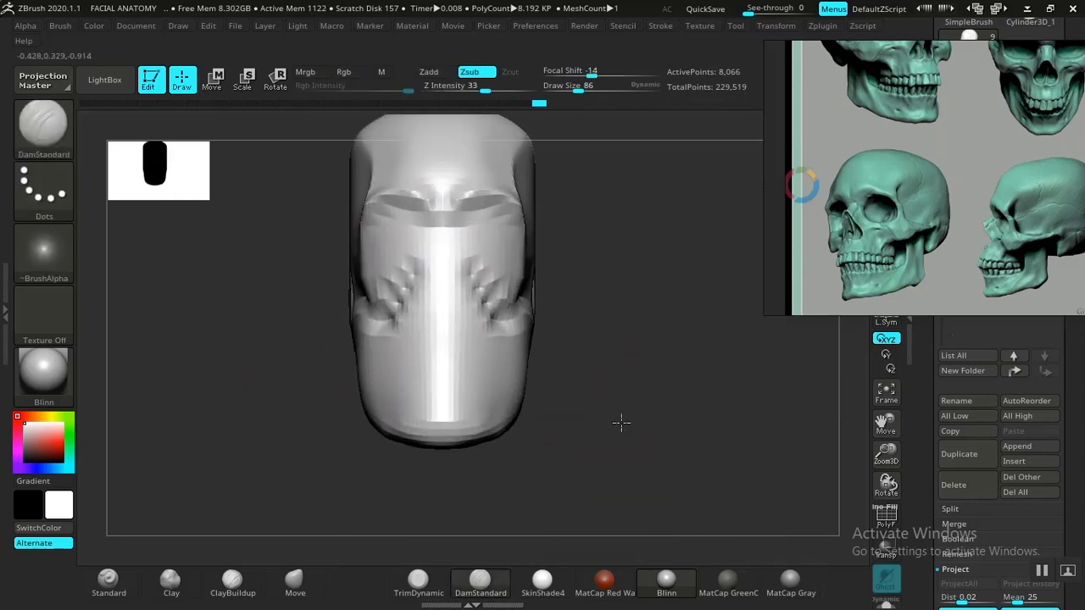
pyautogui.moveTo(621, 422); pyautogui.dragTo(669, 453)
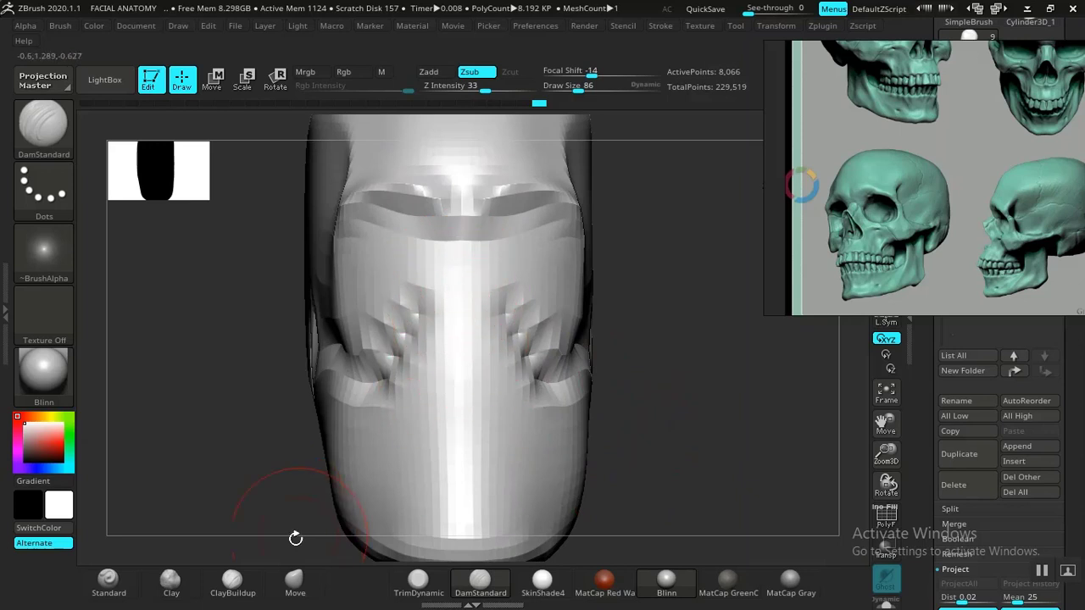
pyautogui.click(169, 584)
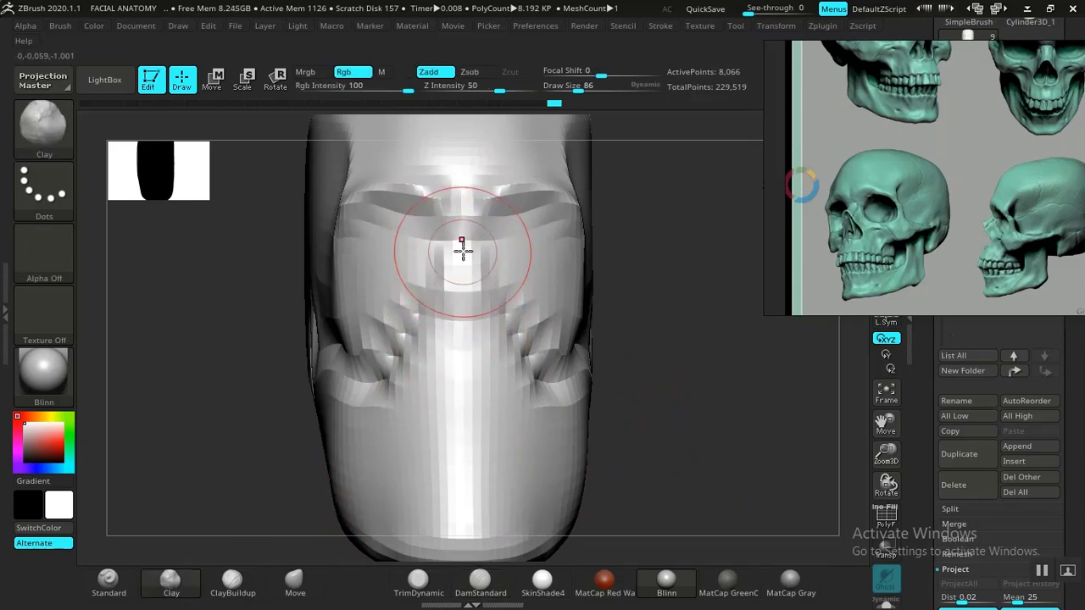
pyautogui.moveTo(690, 363); pyautogui.dragTo(472, 276)
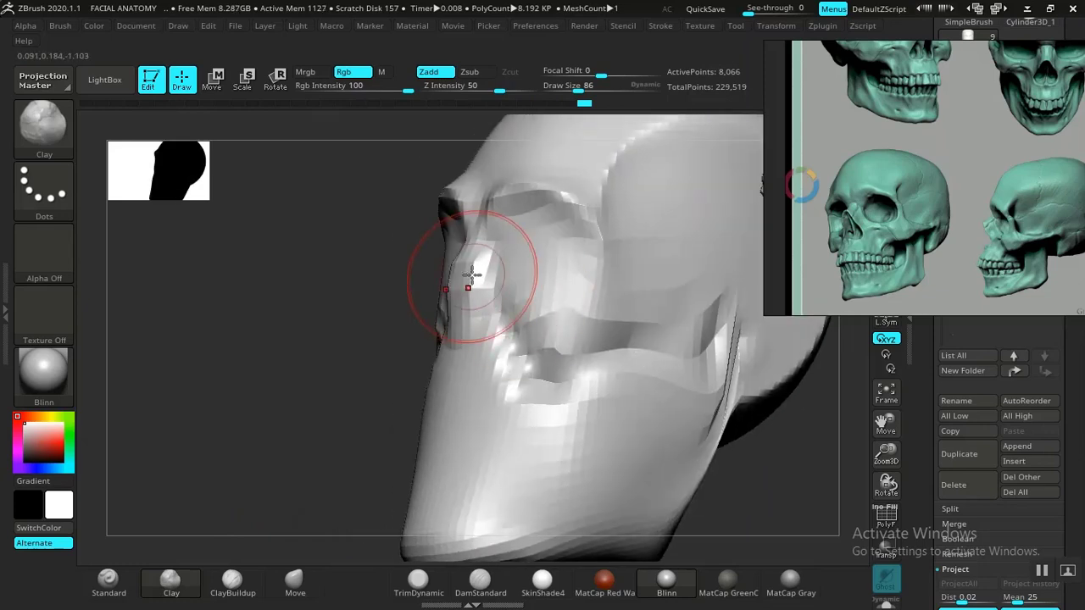
pyautogui.moveTo(350, 356)
pyautogui.mouseDown()
pyautogui.moveTo(364, 339)
pyautogui.moveTo(341, 322)
pyautogui.moveTo(424, 317)
pyautogui.moveTo(405, 371)
pyautogui.moveTo(405, 333)
pyautogui.moveTo(416, 329)
pyautogui.moveTo(406, 355)
pyautogui.mouseUp()
pyautogui.keyDown('alt'); pyautogui.moveTo(364, 406); pyautogui.dragTo(238, 297); pyautogui.keyUp('alt')
pyautogui.moveTo(542, 417)
pyautogui.mouseDown()
pyautogui.moveTo(615, 410)
pyautogui.moveTo(615, 370)
pyautogui.moveTo(623, 406)
pyautogui.moveTo(581, 380)
pyautogui.moveTo(687, 439)
pyautogui.moveTo(644, 438)
pyautogui.moveTo(628, 410)
pyautogui.moveTo(617, 416)
pyautogui.mouseUp()
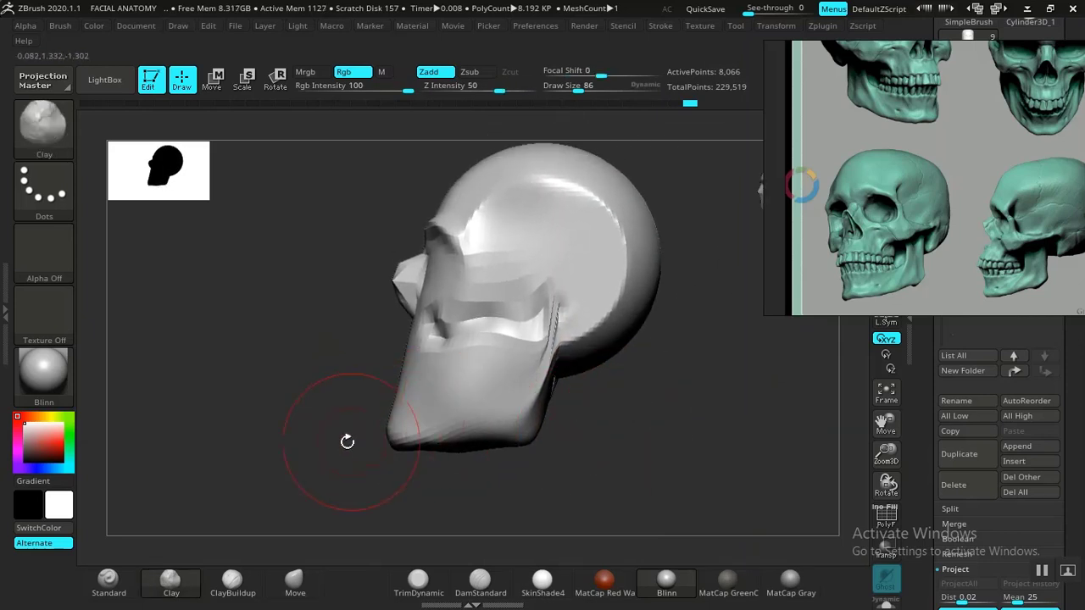
# Mask the lower jaw with a rectangular mask in side view, clearing the inverted first attempt and masking it again.
pyautogui.keyDown('ctrl'); pyautogui.moveTo(305, 383); pyautogui.dragTo(610, 539); pyautogui.keyUp('ctrl')
pyautogui.keyDown('ctrl'); pyautogui.click(618, 446); pyautogui.keyUp('ctrl')
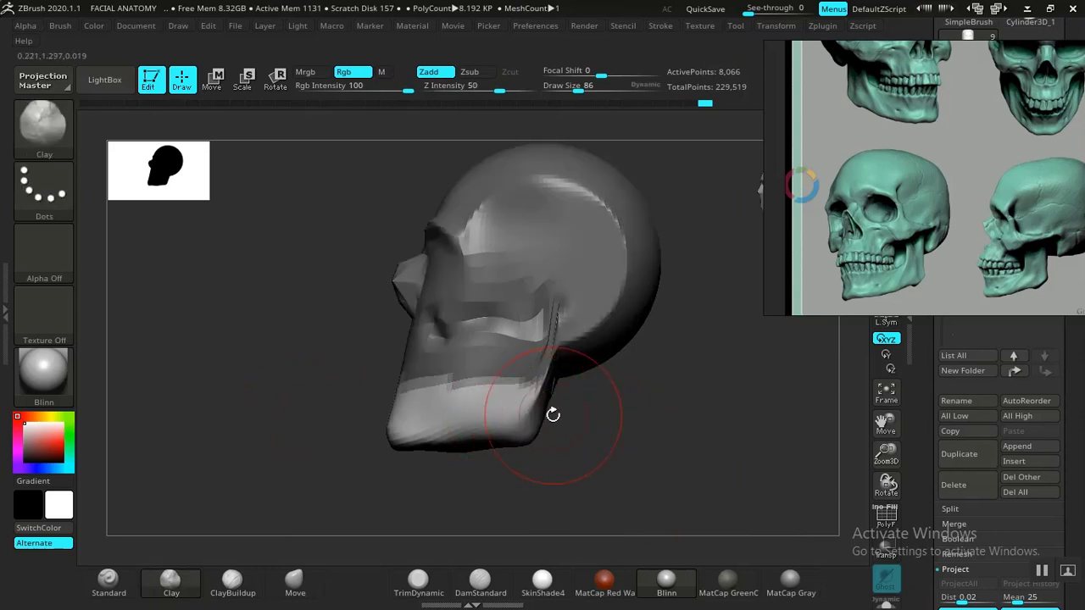
pyautogui.keyDown('ctrl'); pyautogui.moveTo(602, 445); pyautogui.dragTo(630, 477); pyautogui.keyUp('ctrl')
pyautogui.moveTo(321, 358)
pyautogui.keyDown('ctrl'); pyautogui.mouseDown()
pyautogui.moveTo(426, 467)
pyautogui.moveTo(600, 546)
pyautogui.mouseUp(); pyautogui.keyUp('ctrl')
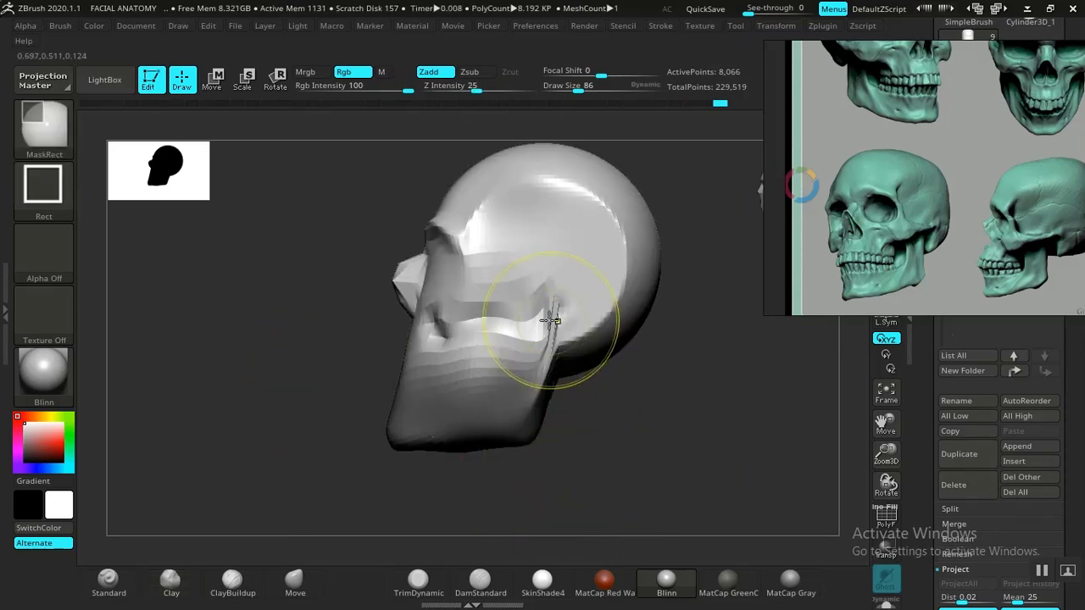
# Invert the mask to free the lower jaw, move the jaw upward to shorten the face, and centre the gizmo on the unmasked area.
pyautogui.keyDown('ctrl'); pyautogui.click(572, 458); pyautogui.keyUp('ctrl')
pyautogui.press('w')
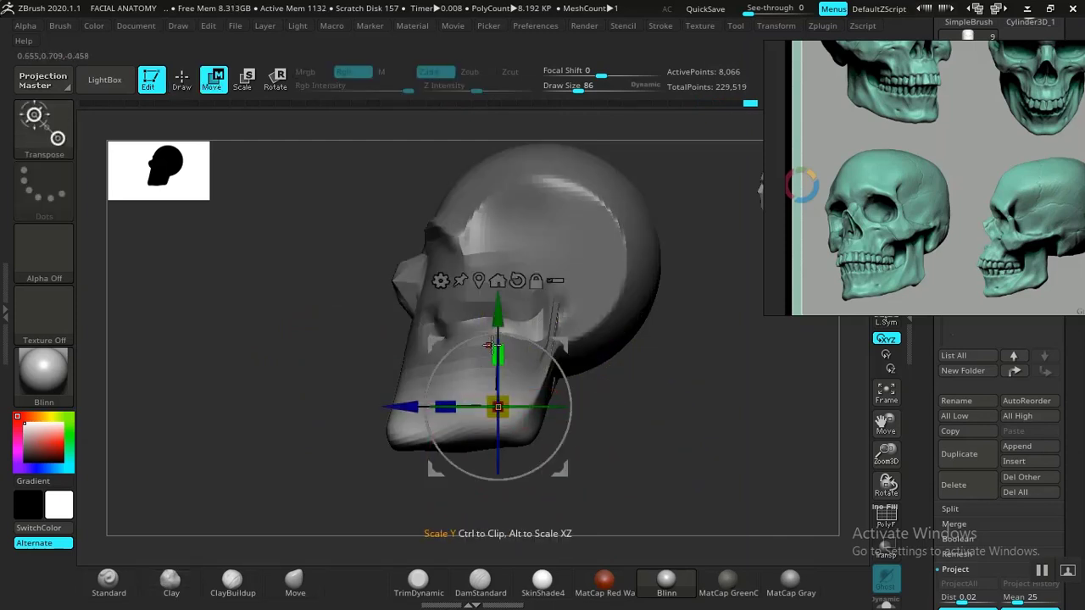
pyautogui.moveTo(491, 344); pyautogui.dragTo(499, 296)
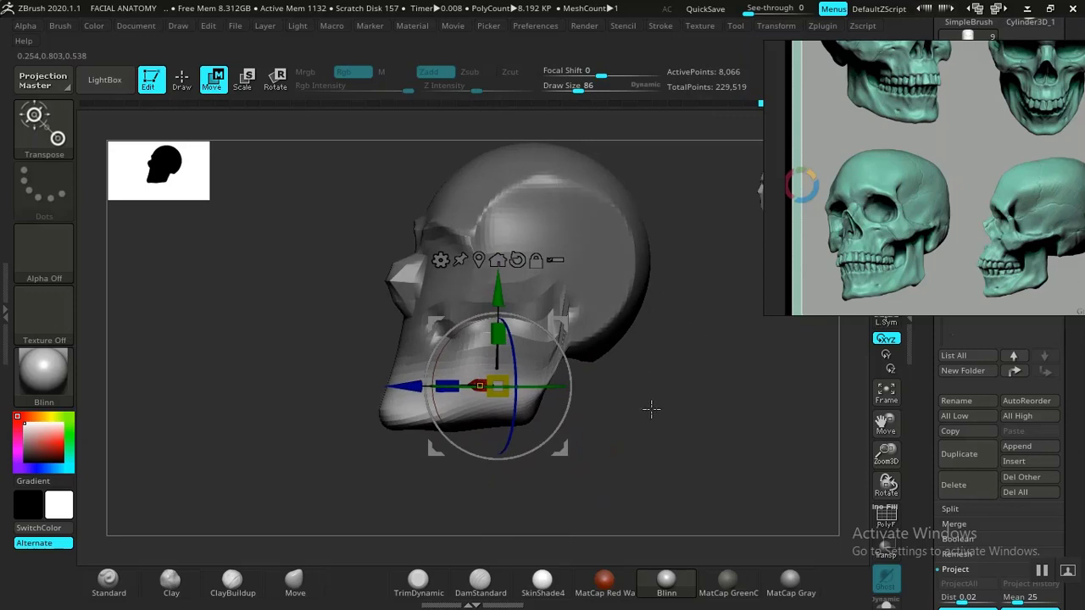
pyautogui.moveTo(649, 412)
pyautogui.mouseDown()
pyautogui.moveTo(707, 407)
pyautogui.moveTo(631, 423)
pyautogui.mouseUp()
pyautogui.press('q')
pyautogui.press('e')
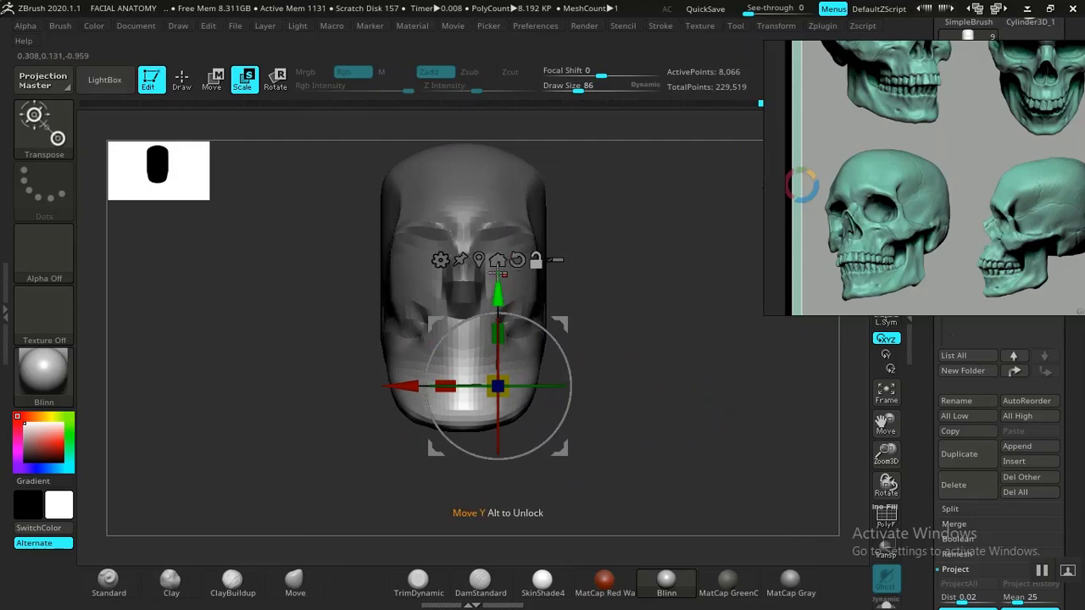
pyautogui.click(480, 259)
pyautogui.moveTo(411, 387); pyautogui.dragTo(408, 386)
pyautogui.moveTo(686, 382)
pyautogui.mouseDown()
pyautogui.moveTo(646, 389)
pyautogui.moveTo(622, 416)
pyautogui.moveTo(680, 420)
pyautogui.moveTo(639, 409)
pyautogui.moveTo(669, 431)
pyautogui.moveTo(630, 426)
pyautogui.moveTo(591, 305)
pyautogui.moveTo(633, 391)
pyautogui.moveTo(497, 487)
pyautogui.mouseUp()
# Reshape the temples, brow sides and jaw outline with the Move brush at draw size 86 and Z intensity 51, leaving the head unmasked.
pyautogui.press('q')
pyautogui.click(296, 587)
pyautogui.moveTo(644, 475)
pyautogui.mouseDown()
pyautogui.moveTo(613, 436)
pyautogui.moveTo(667, 394)
pyautogui.moveTo(610, 423)
pyautogui.moveTo(574, 301)
pyautogui.mouseUp()
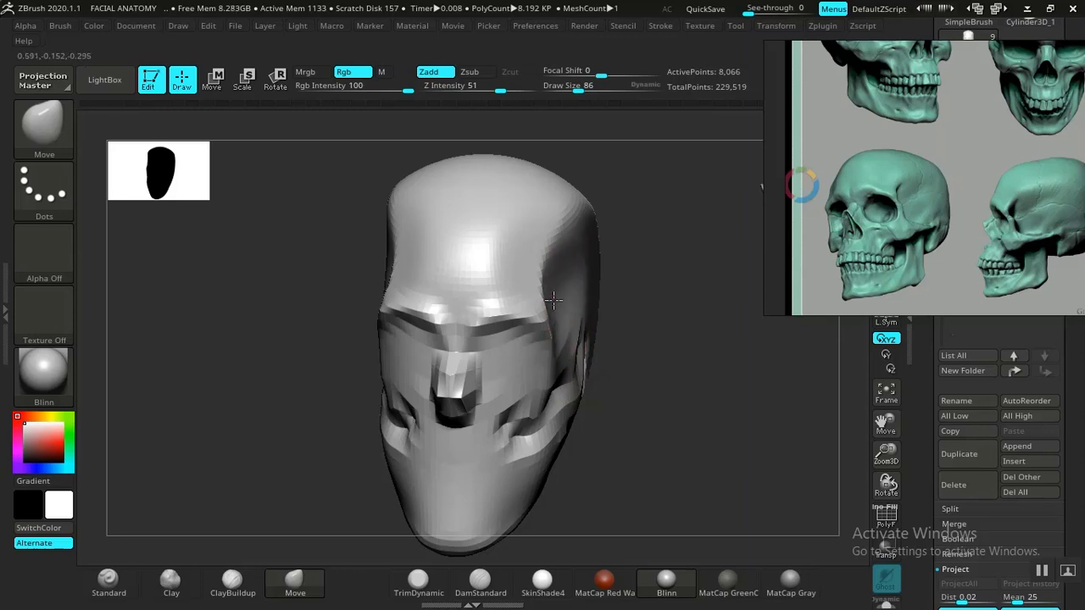
pyautogui.press('ctrl')
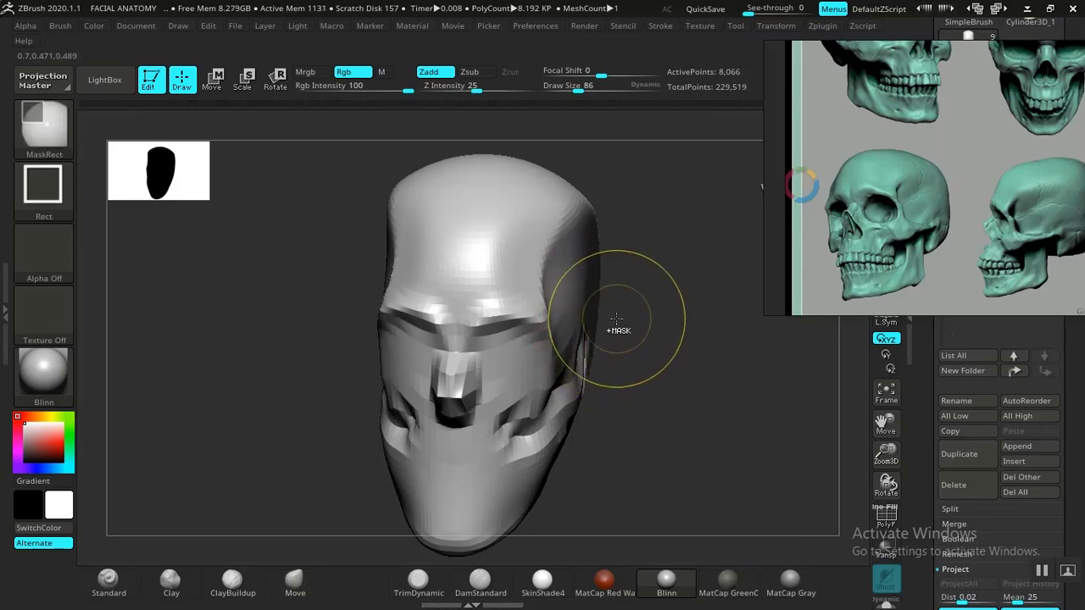
pyautogui.keyDown('ctrl'); pyautogui.click(617, 323); pyautogui.keyUp('ctrl')
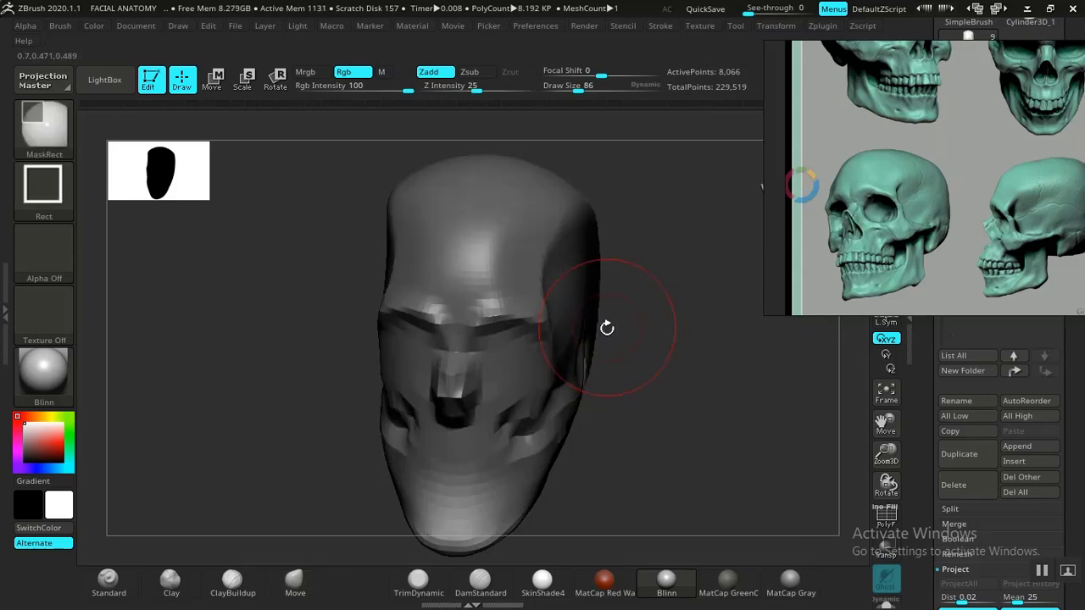
pyautogui.keyDown('ctrl'); pyautogui.click(665, 378); pyautogui.keyUp('ctrl')
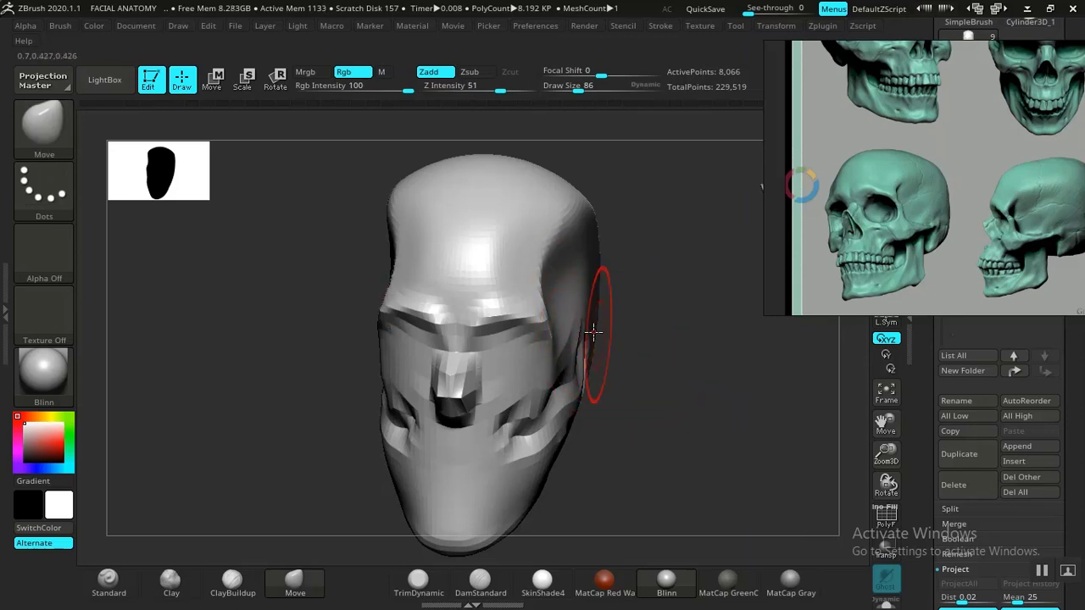
pyautogui.moveTo(637, 354); pyautogui.dragTo(632, 436)
pyautogui.moveTo(632, 435)
pyautogui.mouseDown()
pyautogui.moveTo(600, 442)
pyautogui.moveTo(629, 460)
pyautogui.moveTo(622, 428)
pyautogui.moveTo(661, 443)
pyautogui.moveTo(591, 419)
pyautogui.moveTo(633, 431)
pyautogui.moveTo(606, 347)
pyautogui.moveTo(613, 331)
pyautogui.moveTo(619, 425)
pyautogui.moveTo(616, 416)
pyautogui.moveTo(633, 416)
pyautogui.moveTo(601, 401)
pyautogui.moveTo(646, 402)
pyautogui.moveTo(497, 456)
pyautogui.mouseUp()
# Carve the eye sockets under the brows and build up the cheekbones with the Clay brush at draw size 86 and Z intensity 50.
pyautogui.click(177, 590)
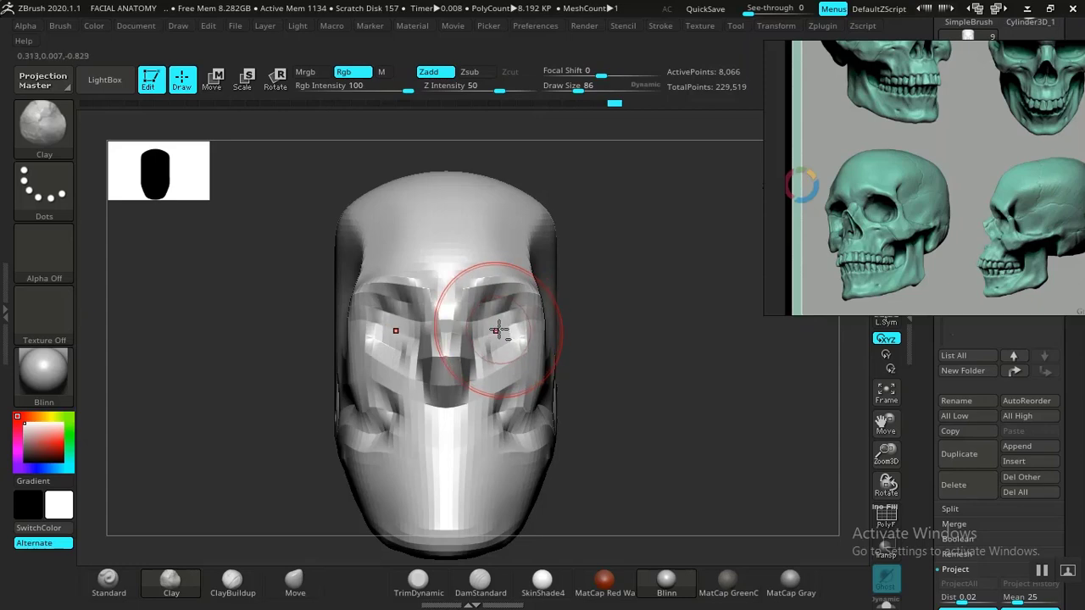
pyautogui.moveTo(703, 343); pyautogui.dragTo(584, 353)
pyautogui.keyDown('alt'); pyautogui.moveTo(297, 383); pyautogui.dragTo(369, 420); pyautogui.keyUp('alt')
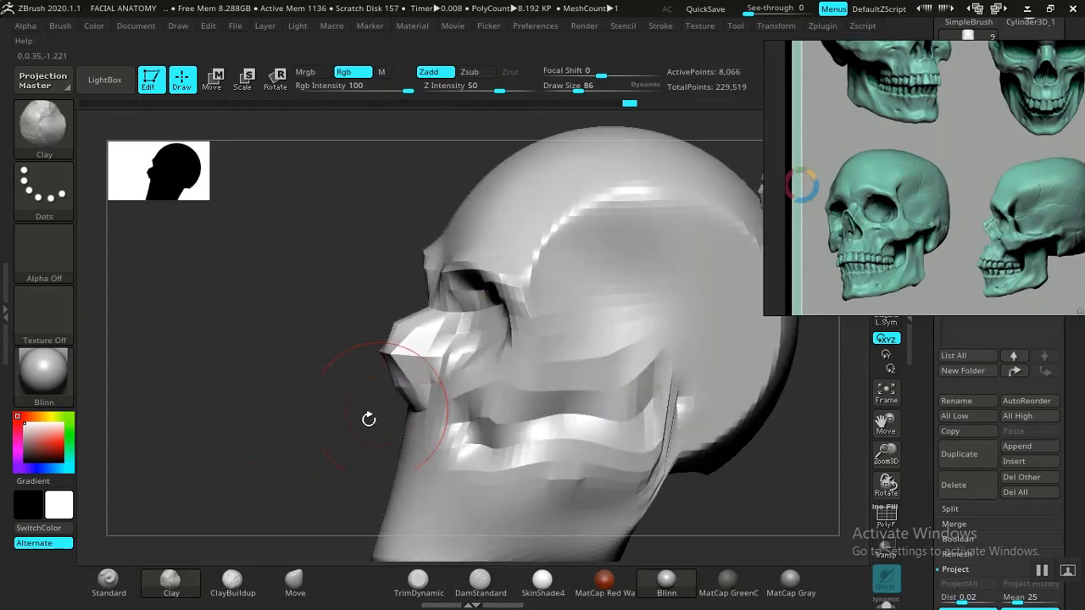
# Adjust the outer eye socket rims and the cheek beside the nose with the Move brush at Z intensity 51.
pyautogui.click(293, 582)
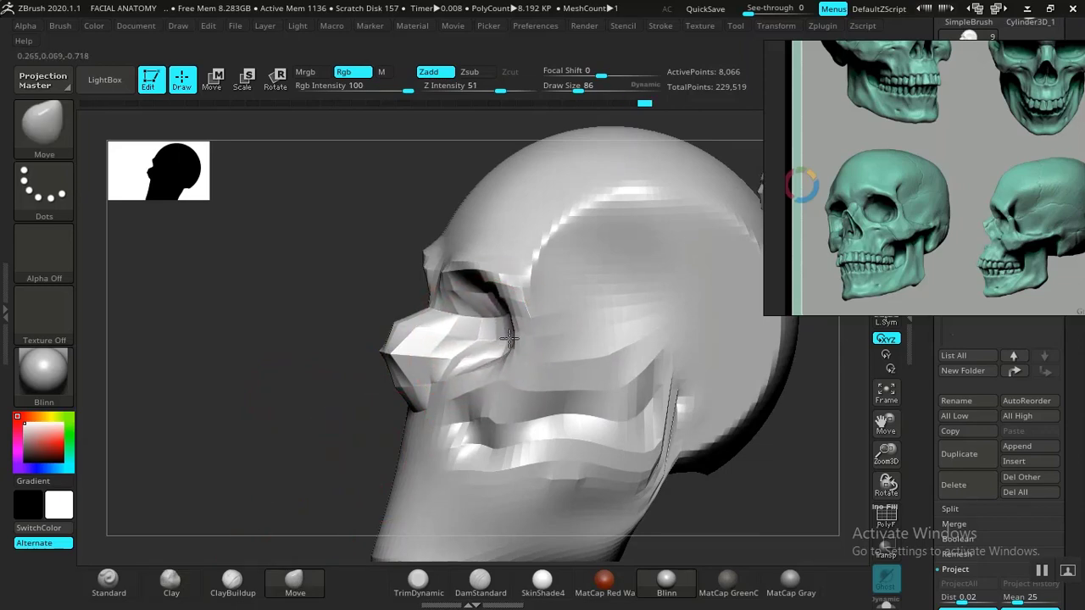
pyautogui.moveTo(317, 376)
pyautogui.mouseDown()
pyautogui.moveTo(414, 364)
pyautogui.moveTo(477, 327)
pyautogui.mouseUp()
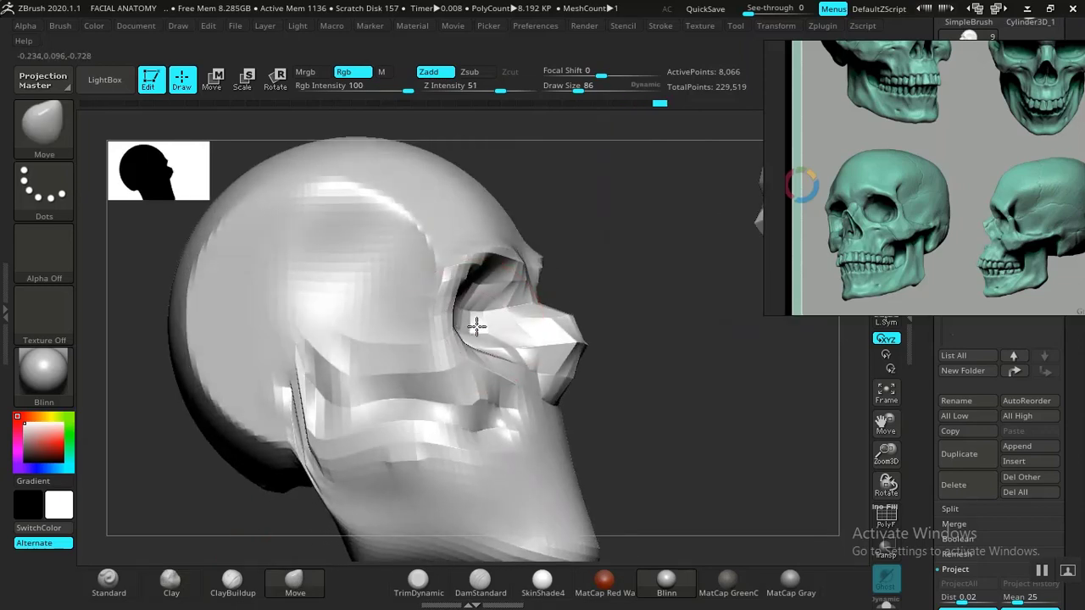
pyautogui.moveTo(695, 332); pyautogui.dragTo(593, 346)
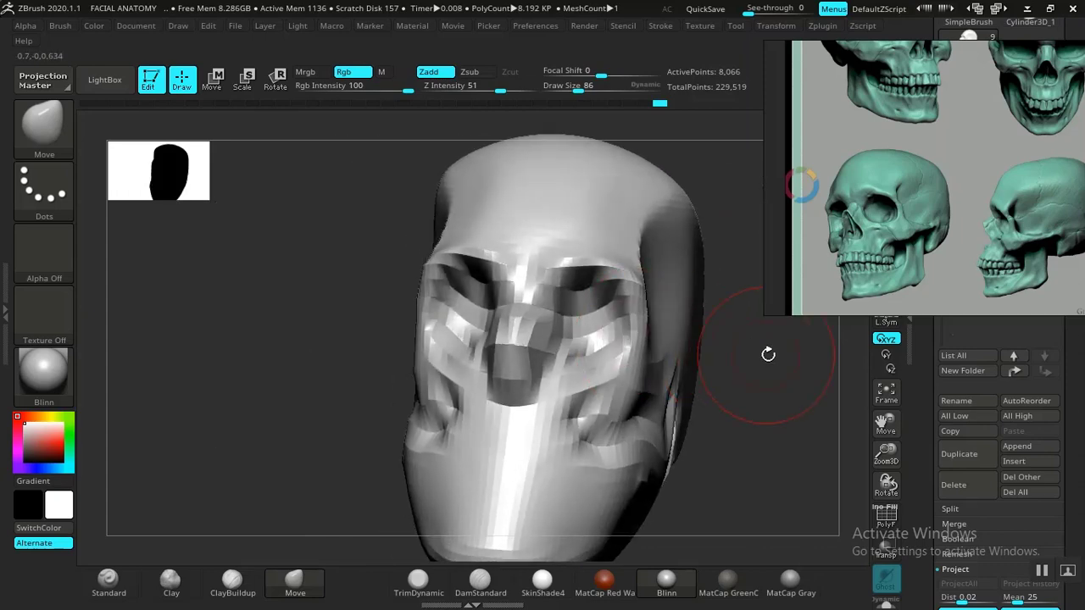
pyautogui.moveTo(768, 354)
pyautogui.keyDown('shift'); pyautogui.mouseDown()
pyautogui.moveTo(756, 376)
pyautogui.moveTo(637, 443)
pyautogui.moveTo(669, 421)
pyautogui.moveTo(691, 422)
pyautogui.moveTo(681, 414)
pyautogui.moveTo(694, 405)
pyautogui.moveTo(661, 452)
pyautogui.moveTo(492, 450)
pyautogui.mouseUp(); pyautogui.keyUp('shift')
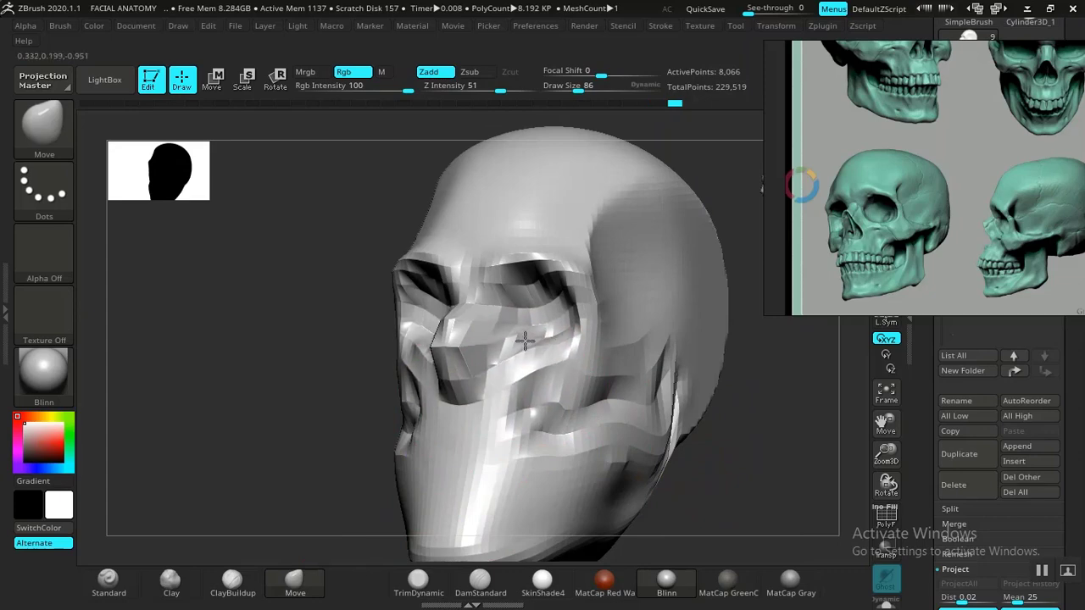
pyautogui.moveTo(733, 426)
pyautogui.mouseDown()
pyautogui.moveTo(746, 430)
pyautogui.moveTo(732, 441)
pyautogui.moveTo(647, 409)
pyautogui.moveTo(663, 434)
pyautogui.moveTo(542, 458)
pyautogui.mouseUp()
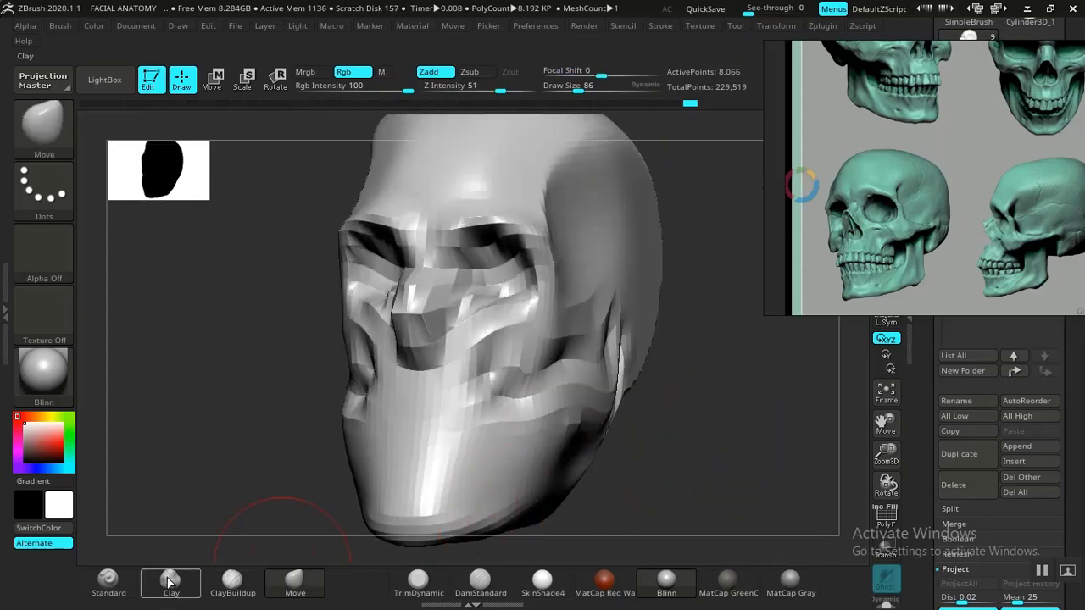
# Hollow the area beside the nose and under the cheekbone with the Clay brush at Z intensity 50, undoing the last stroke.
pyautogui.click(168, 582)
pyautogui.moveTo(657, 429); pyautogui.dragTo(599, 451)
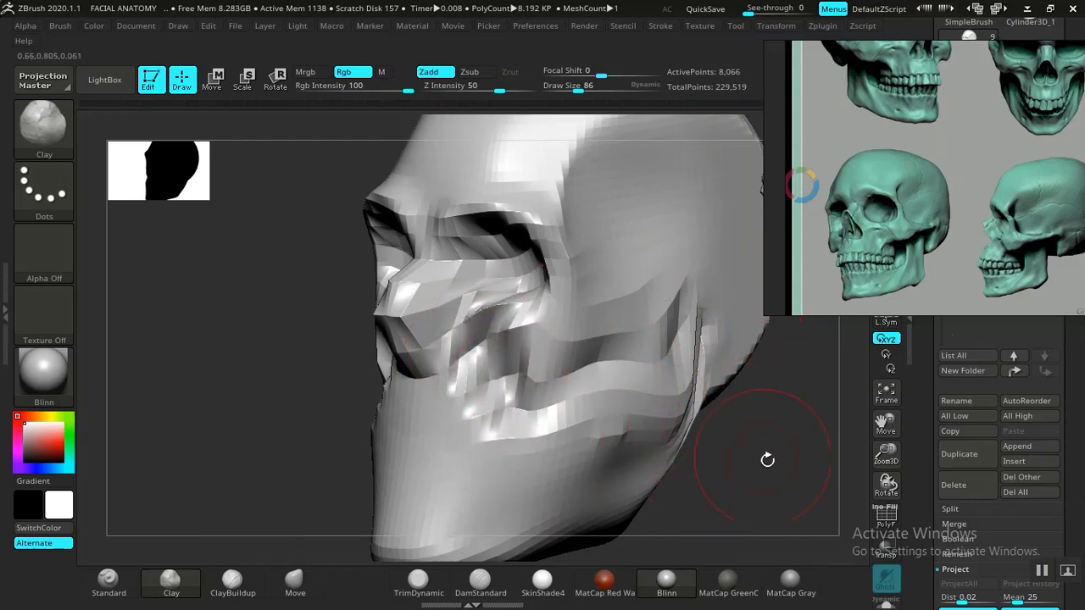
pyautogui.moveTo(767, 459)
pyautogui.mouseDown()
pyautogui.moveTo(709, 450)
pyautogui.moveTo(692, 393)
pyautogui.moveTo(620, 416)
pyautogui.moveTo(625, 332)
pyautogui.moveTo(535, 361)
pyautogui.moveTo(643, 326)
pyautogui.mouseUp()
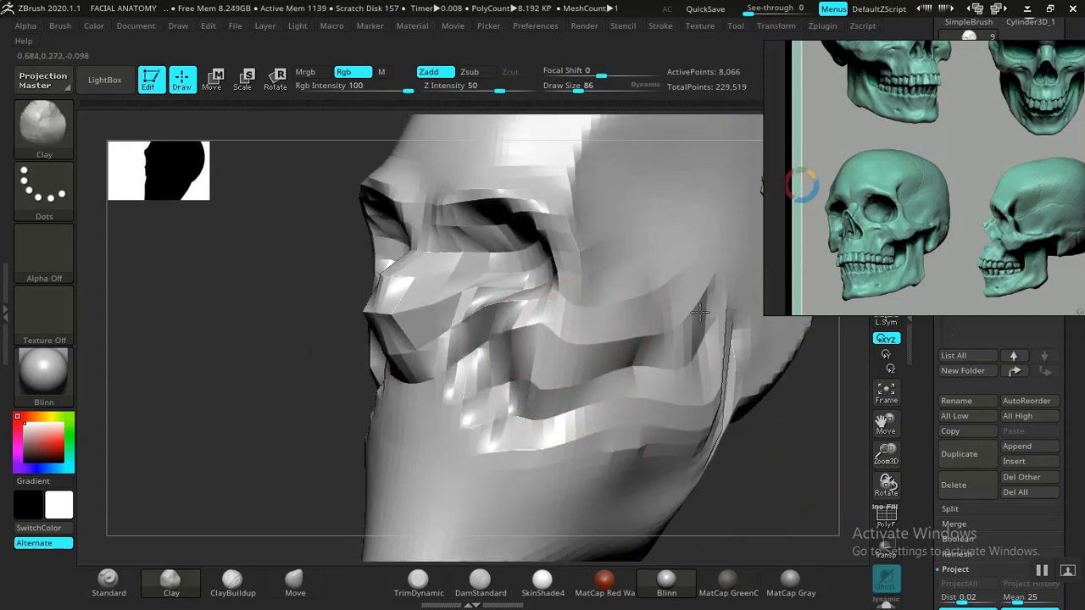
pyautogui.hotkey('ctrl', 'z')
# Build up the chin and the lower edge of the jaw with the Clay brush at draw size 86.
pyautogui.moveTo(772, 471)
pyautogui.keyDown('alt'); pyautogui.mouseDown()
pyautogui.moveTo(705, 438)
pyautogui.moveTo(774, 408)
pyautogui.moveTo(690, 392)
pyautogui.moveTo(683, 401)
pyautogui.moveTo(683, 388)
pyautogui.moveTo(720, 424)
pyautogui.moveTo(715, 436)
pyautogui.moveTo(681, 431)
pyautogui.moveTo(718, 449)
pyautogui.mouseUp(); pyautogui.keyUp('alt')
pyautogui.moveTo(660, 407); pyautogui.dragTo(623, 436)
pyautogui.moveTo(490, 405)
pyautogui.mouseDown()
pyautogui.moveTo(440, 428)
pyautogui.moveTo(478, 413)
pyautogui.mouseUp()
pyautogui.moveTo(666, 456); pyautogui.dragTo(528, 416)
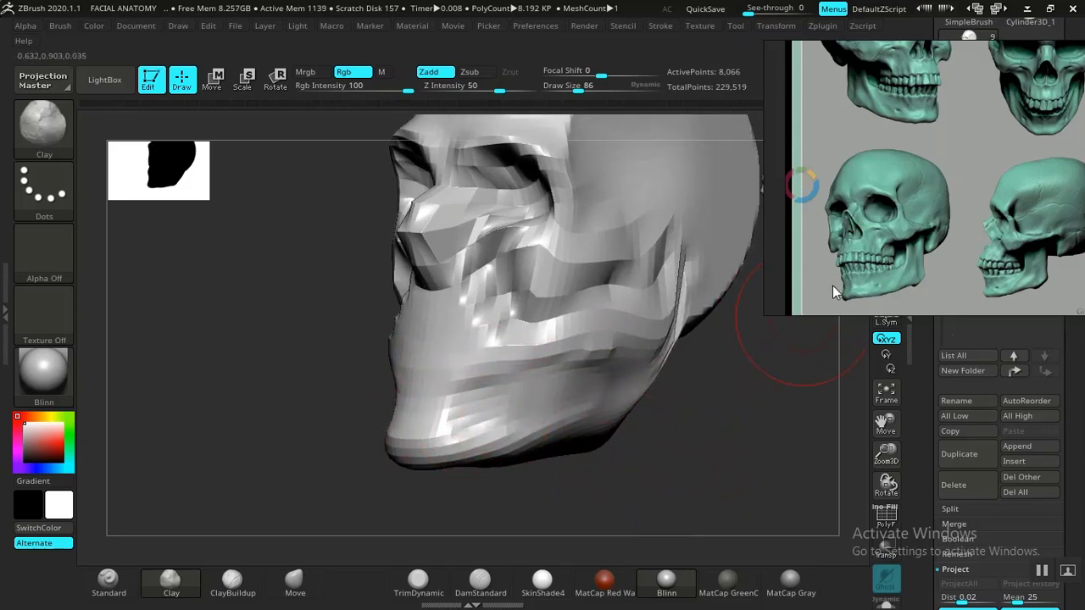
# Carve a groove across the jaw above the chin with DamStandard at draw size 86 and Z intensity 33.
pyautogui.click(125, 583)
pyautogui.click(419, 582)
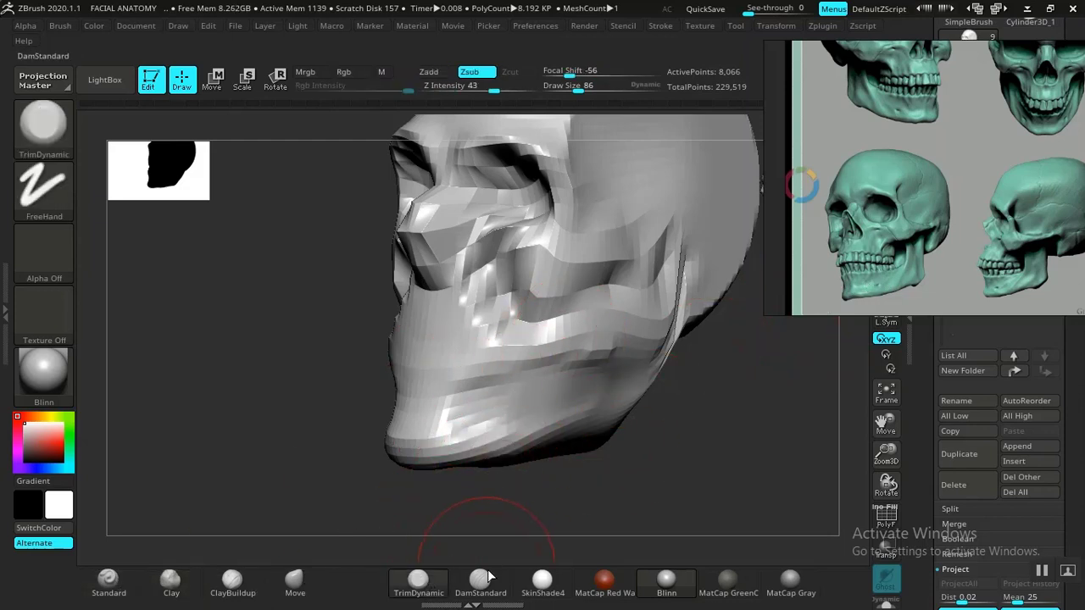
pyautogui.click(480, 581)
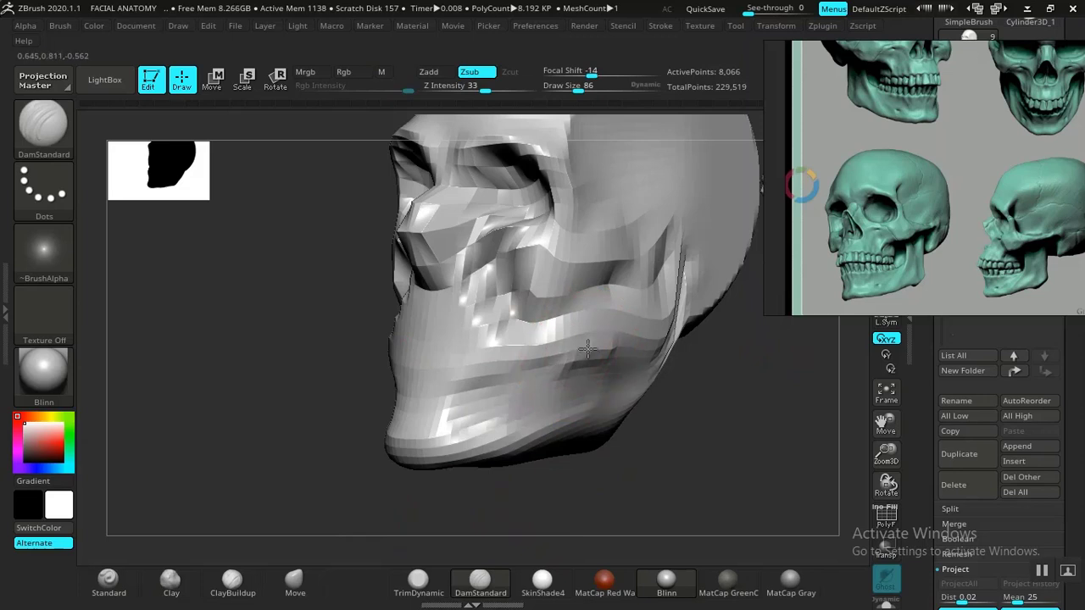
pyautogui.moveTo(588, 349)
pyautogui.mouseDown()
pyautogui.moveTo(508, 382)
pyautogui.moveTo(390, 392)
pyautogui.mouseUp()
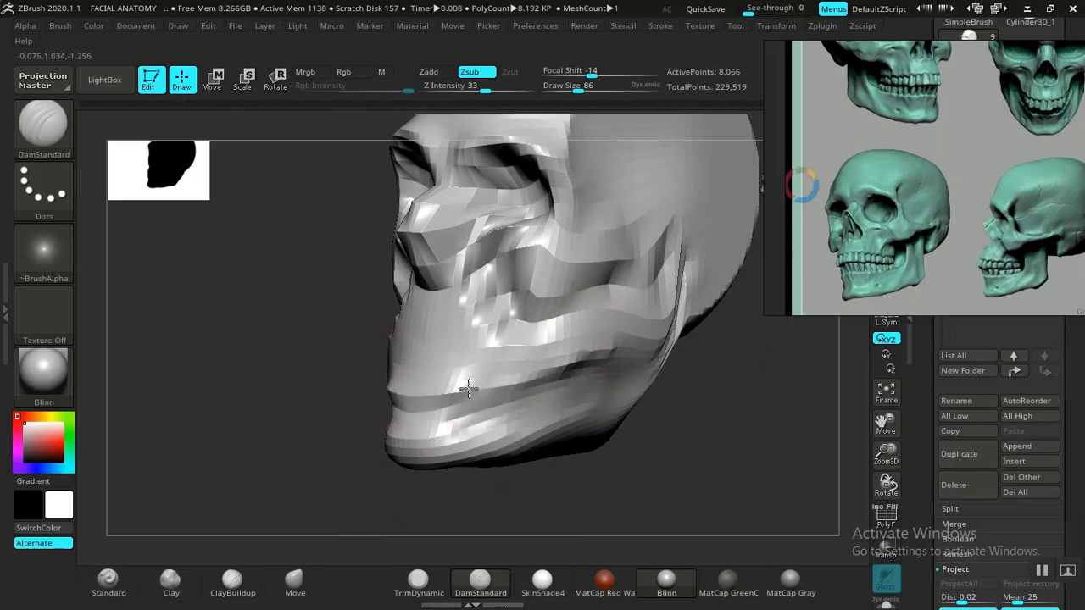
pyautogui.moveTo(469, 388); pyautogui.dragTo(550, 365)
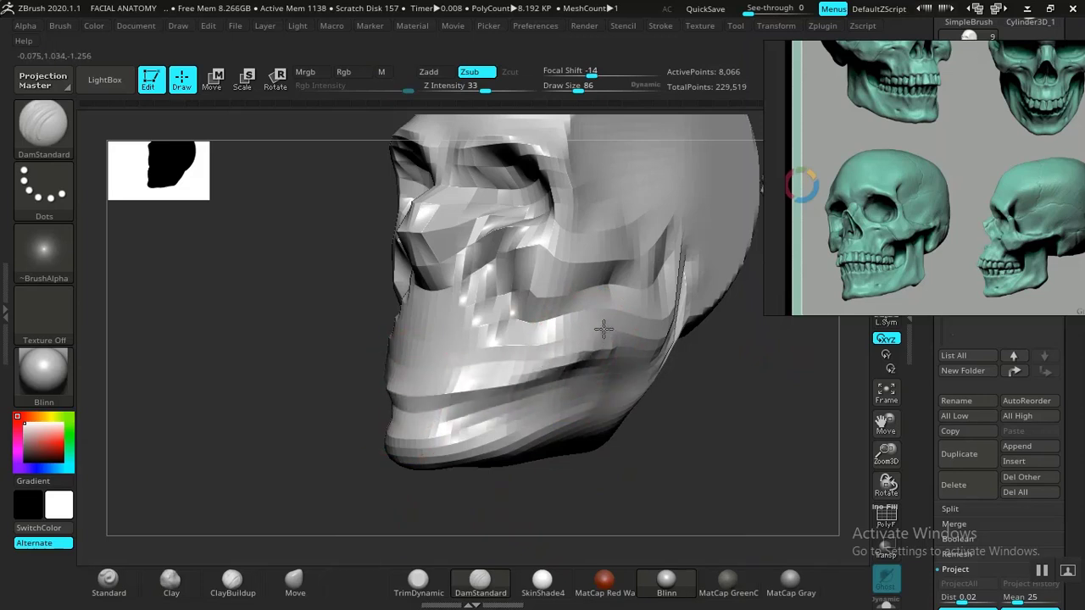
pyautogui.moveTo(717, 415); pyautogui.dragTo(695, 421)
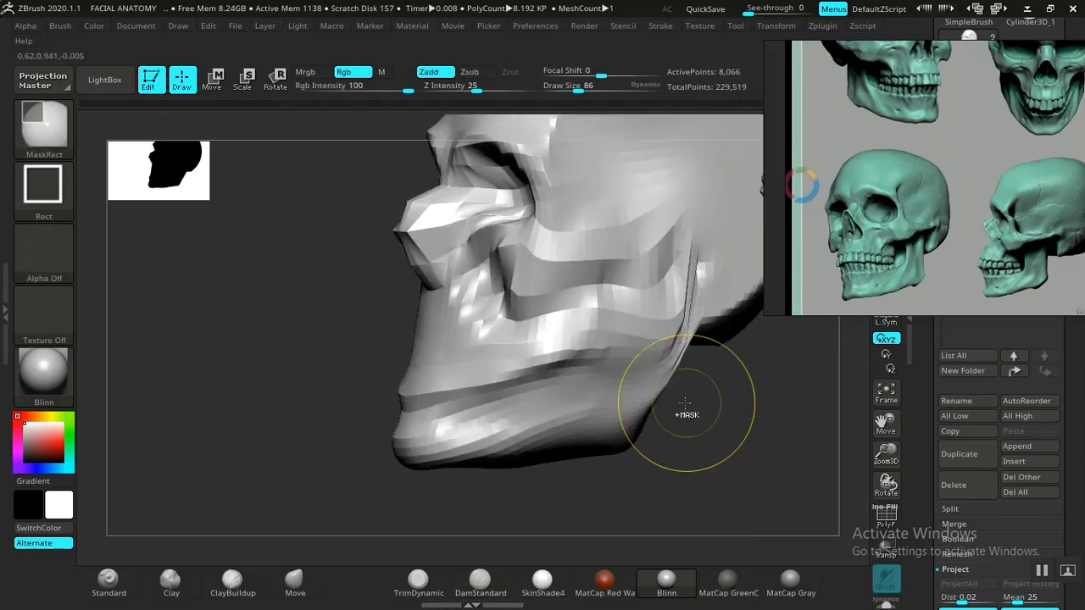
# Undo the unwanted strokes, deepen the jaw groove toward the back, and carve a parallel groove above it with DamStandard.
pyautogui.hotkey('ctrl', 'z')
pyautogui.moveTo(782, 412)
pyautogui.mouseDown()
pyautogui.moveTo(561, 350)
pyautogui.moveTo(430, 401)
pyautogui.mouseUp()
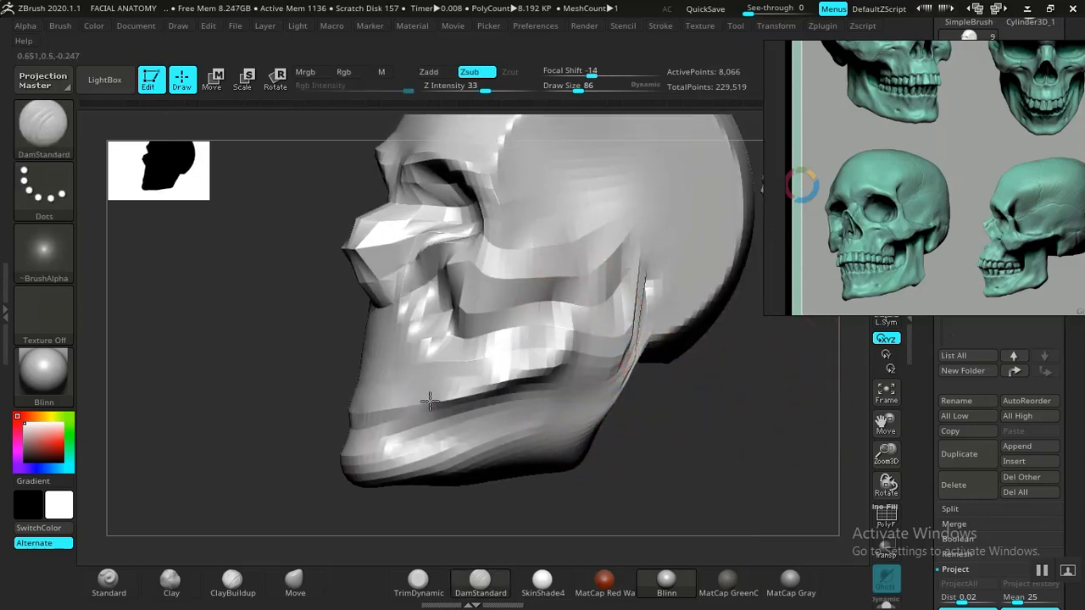
pyautogui.moveTo(656, 450); pyautogui.dragTo(708, 462)
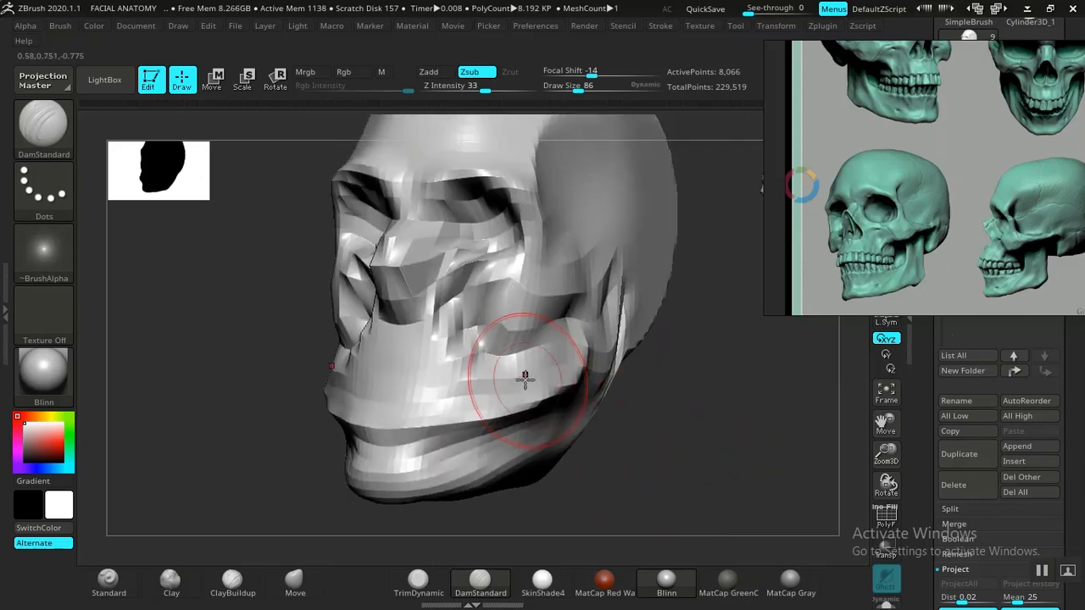
pyautogui.hotkey('ctrl', 'z')
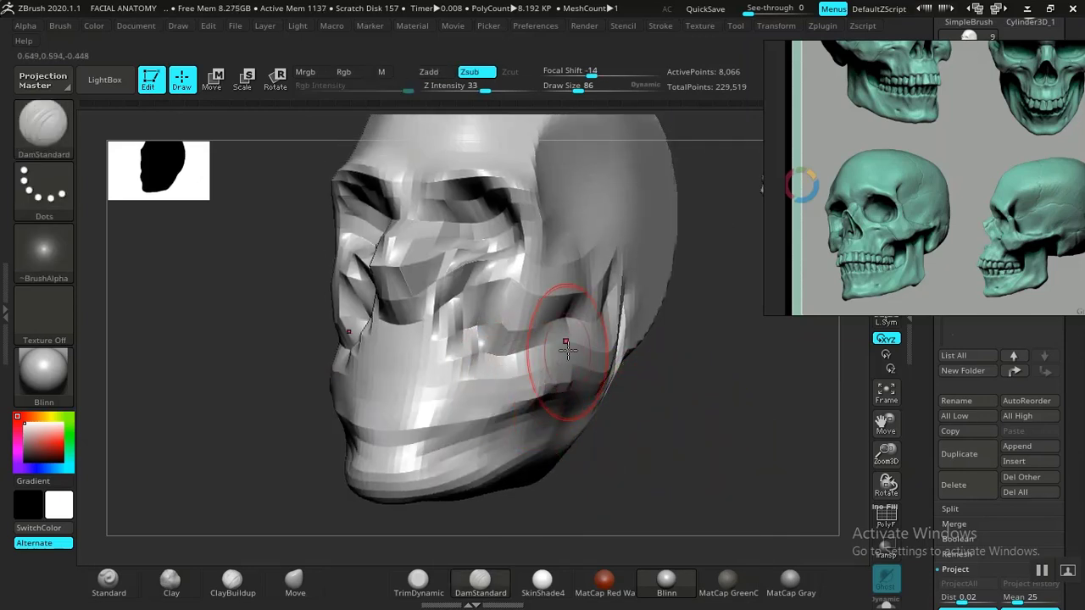
pyautogui.moveTo(559, 382); pyautogui.dragTo(412, 434)
pyautogui.keyDown('alt'); pyautogui.moveTo(665, 462); pyautogui.dragTo(668, 474); pyautogui.keyUp('alt')
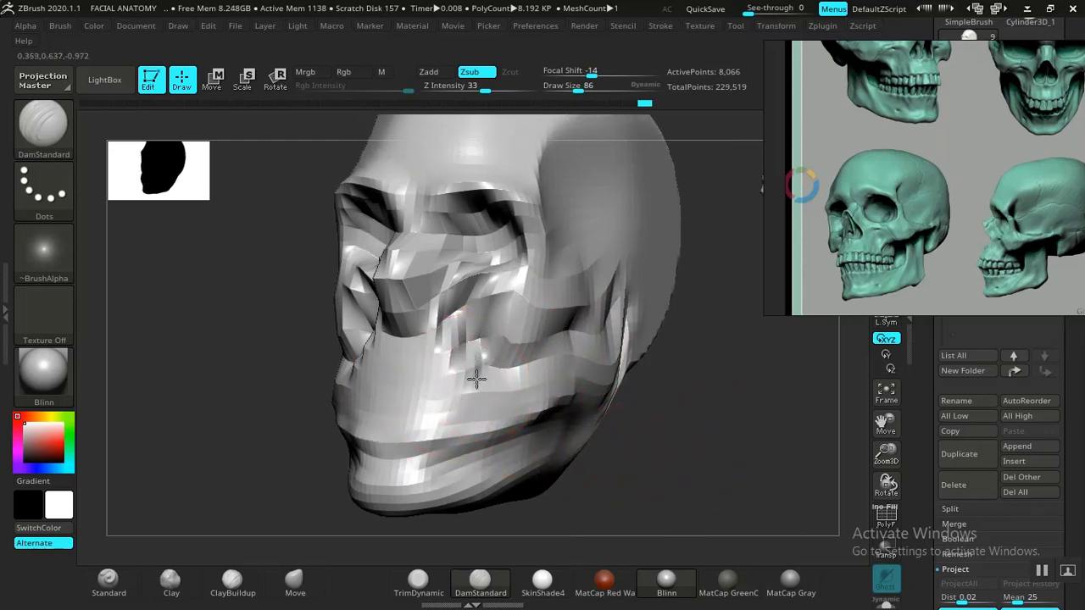
pyautogui.moveTo(477, 379); pyautogui.dragTo(392, 395)
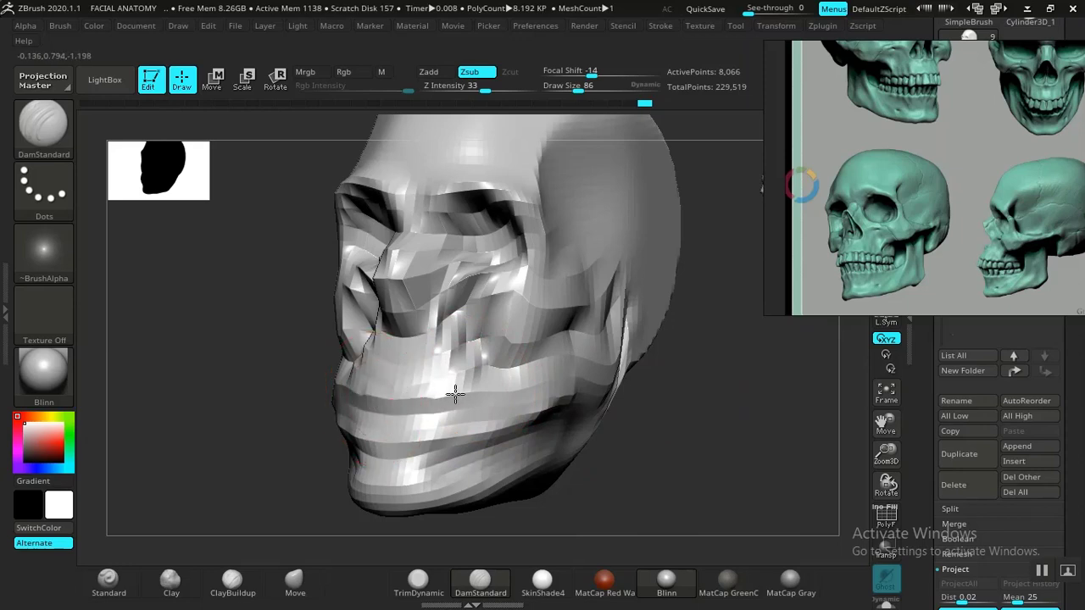
pyautogui.keyDown('alt'); pyautogui.moveTo(623, 402); pyautogui.dragTo(560, 386); pyautogui.keyUp('alt')
# Refine the upper jaw and cheek contours with the Move brush, repositioning the skull reference sheet to compare the front and side views.
pyautogui.click(290, 591)
pyautogui.moveTo(644, 474); pyautogui.dragTo(555, 462)
pyautogui.moveTo(540, 389); pyautogui.dragTo(707, 435)
pyautogui.moveTo(970, 270); pyautogui.dragTo(701, 264)
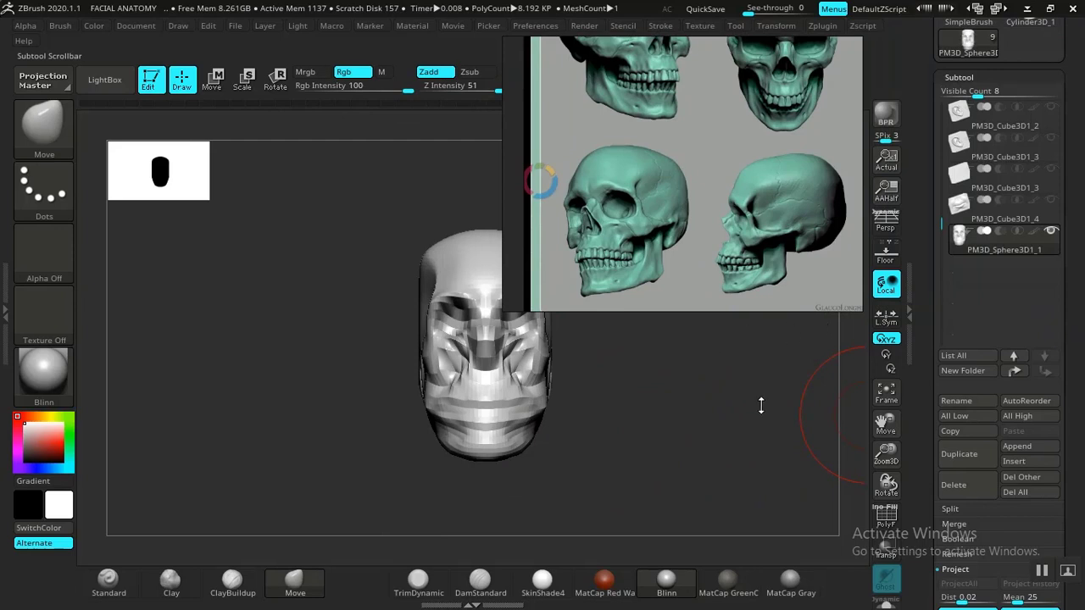
pyautogui.moveTo(761, 405)
pyautogui.mouseDown()
pyautogui.moveTo(669, 414)
pyautogui.moveTo(705, 414)
pyautogui.moveTo(678, 423)
pyautogui.moveTo(681, 395)
pyautogui.moveTo(615, 411)
pyautogui.moveTo(619, 381)
pyautogui.mouseUp()
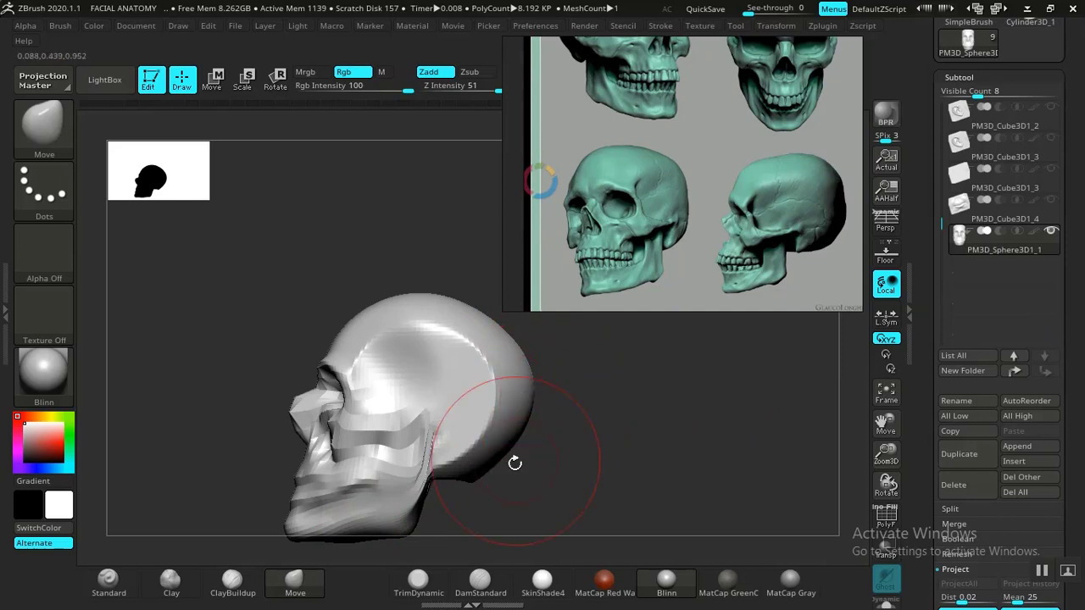
pyautogui.moveTo(515, 462); pyautogui.dragTo(487, 446)
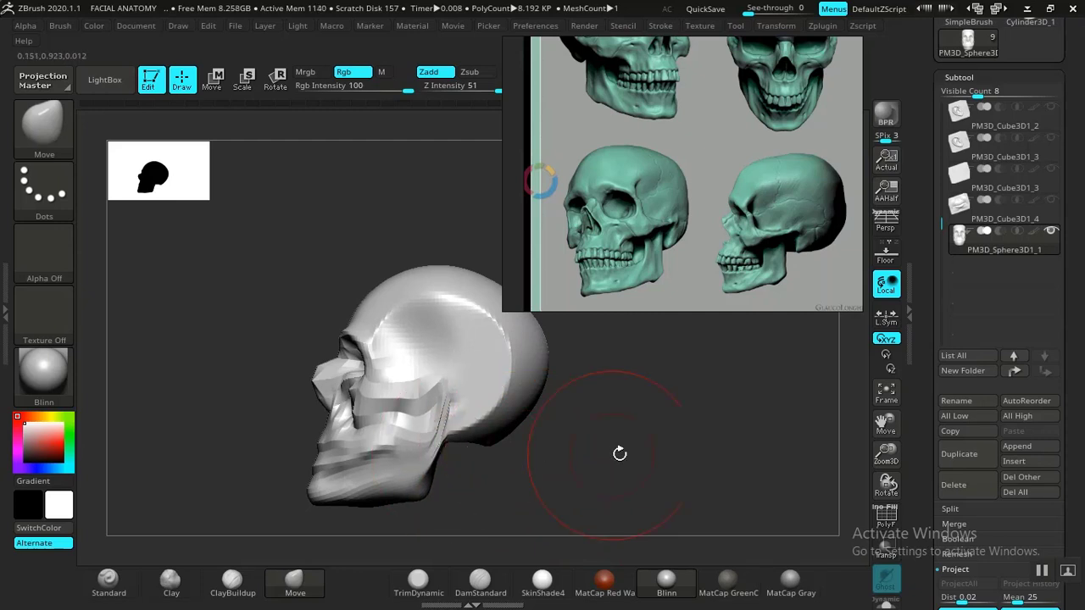
# Remesh the skull with DynaMesh at a resolution of 48.
pyautogui.click(958, 77)
pyautogui.click(963, 90)
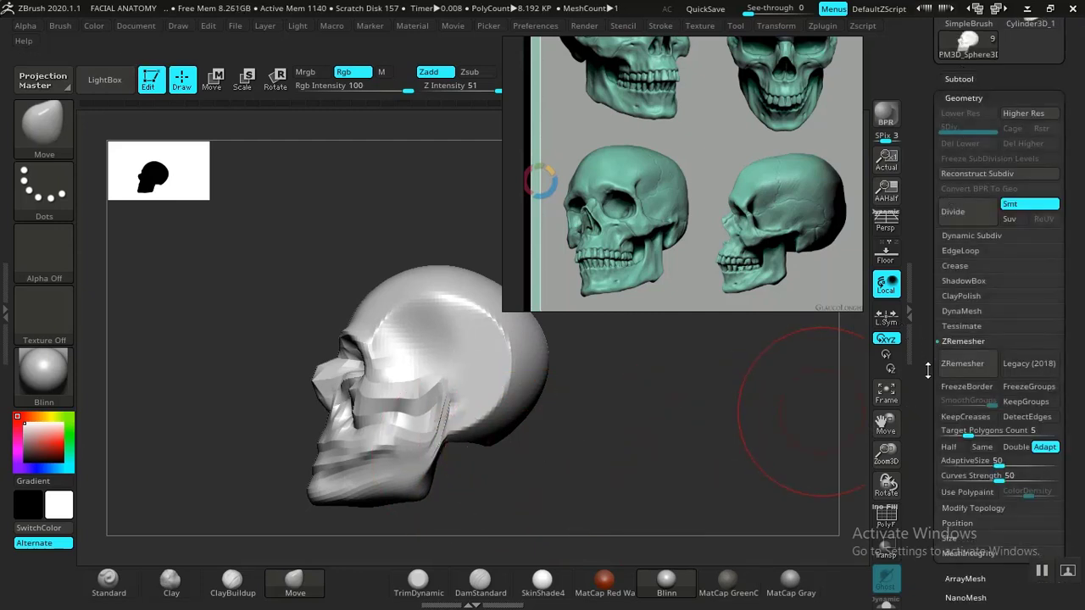
pyautogui.moveTo(931, 391); pyautogui.dragTo(930, 386)
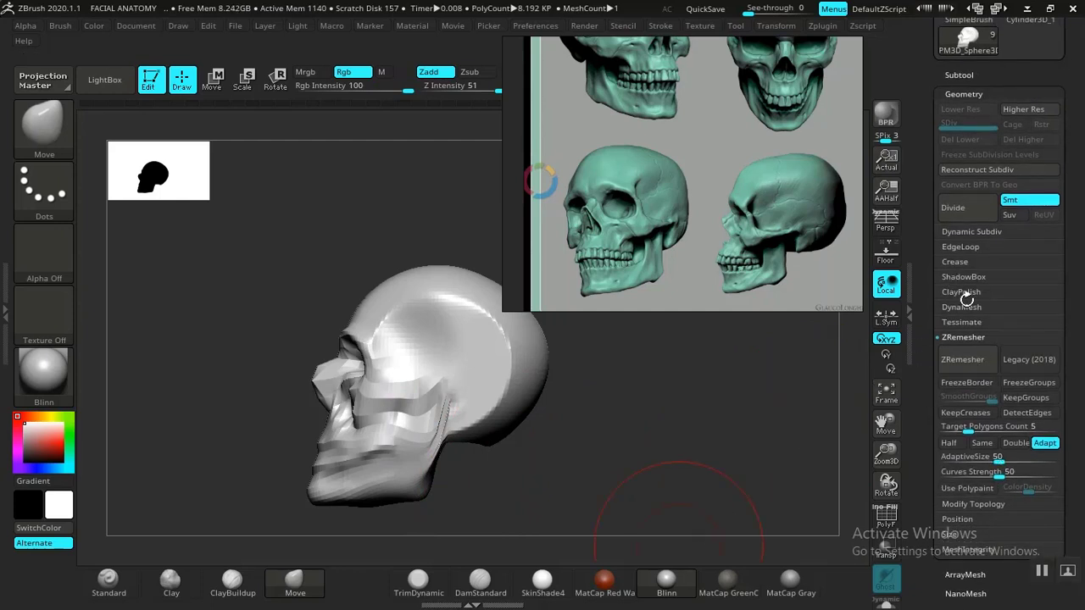
pyautogui.moveTo(926, 302); pyautogui.dragTo(918, 315)
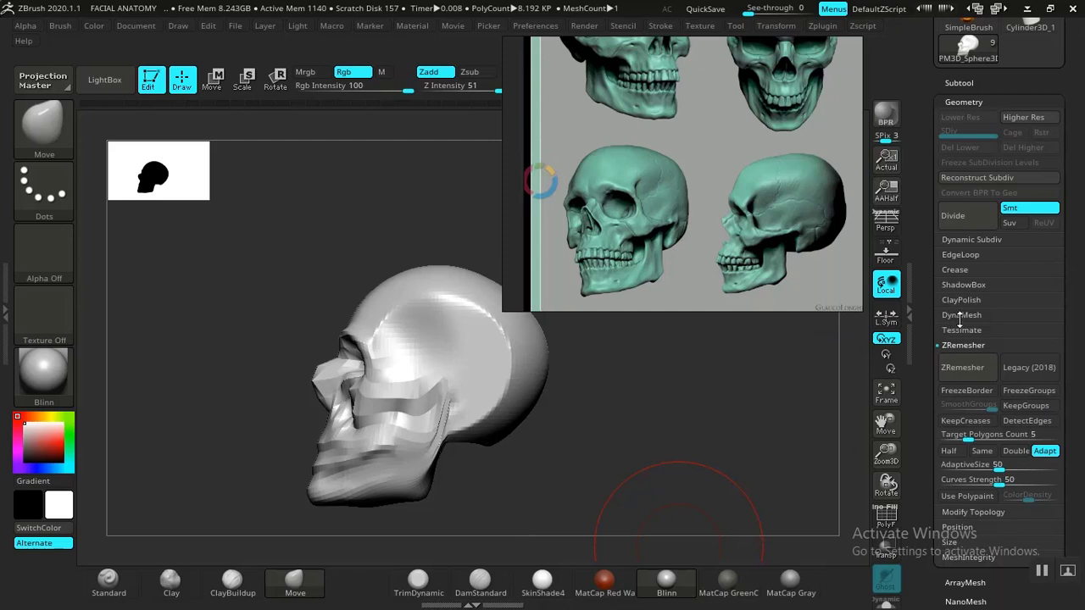
pyautogui.click(961, 314)
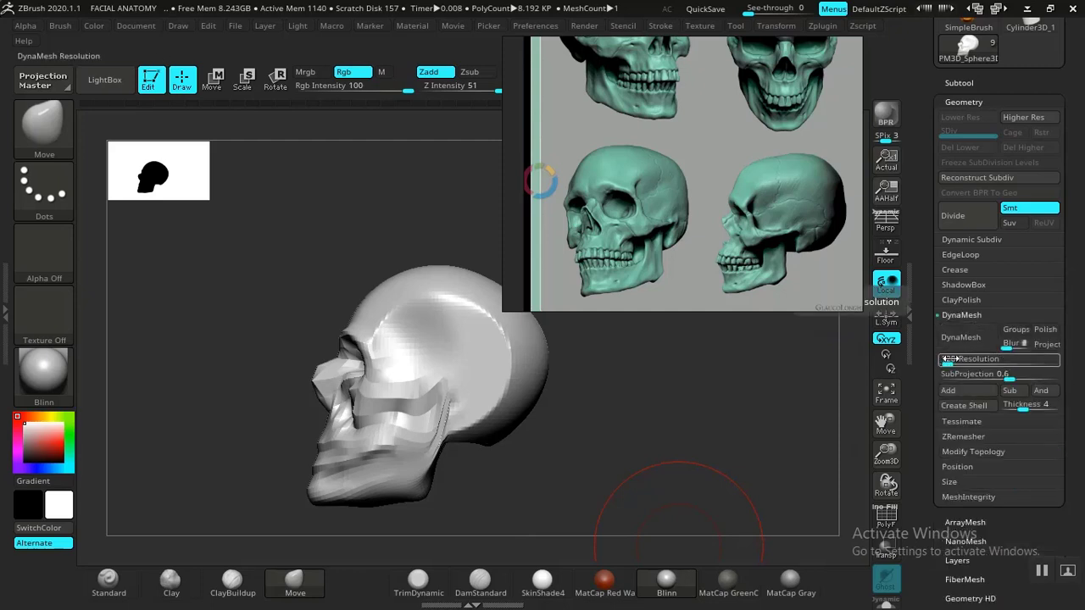
pyautogui.click(950, 359)
pyautogui.write('4')
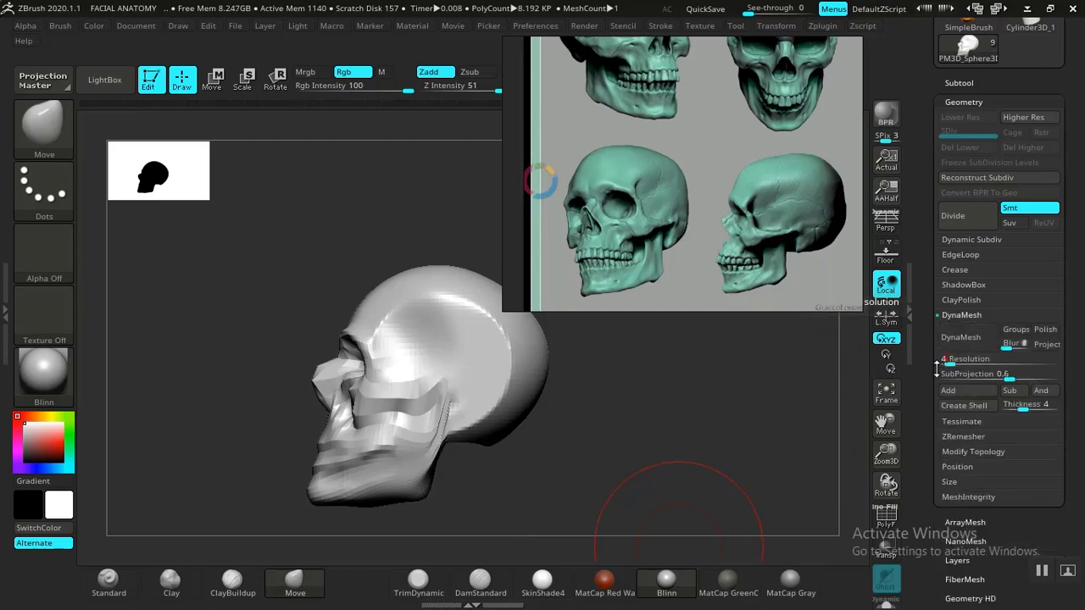
pyautogui.click(938, 359)
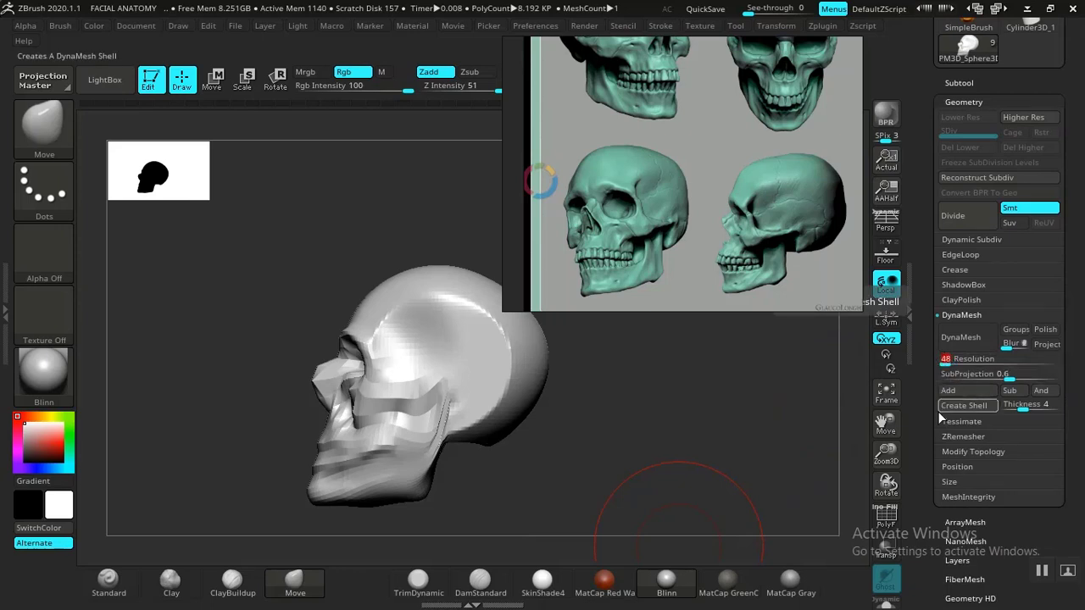
pyautogui.click(956, 345)
# Move the skull reference sheet clear of the sculpt and reframe its three-quarter and side views.
pyautogui.moveTo(625, 403); pyautogui.dragTo(671, 328)
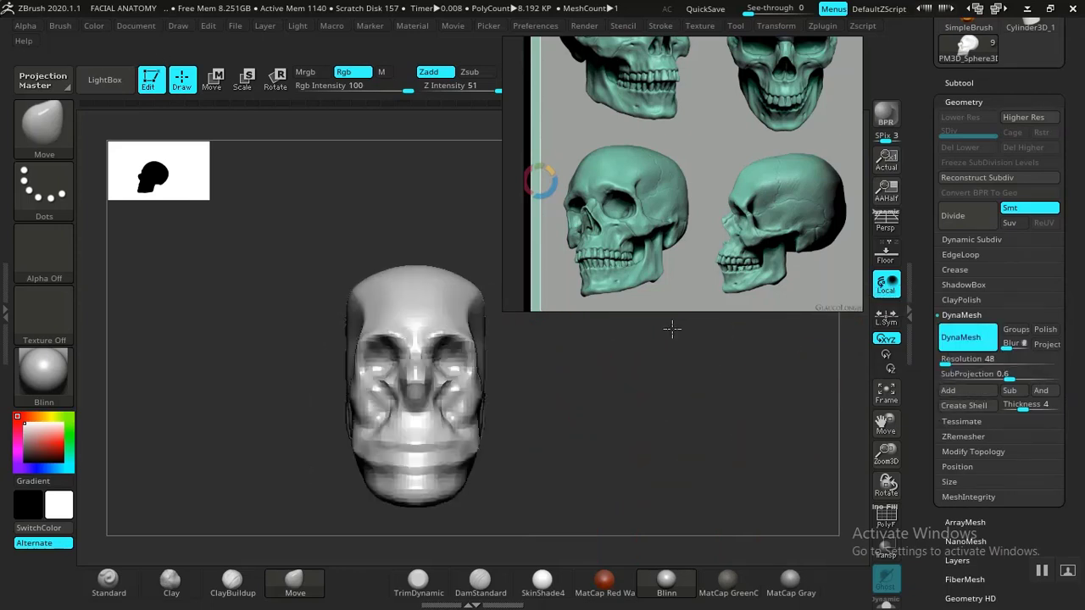
pyautogui.moveTo(660, 244); pyautogui.dragTo(824, 216)
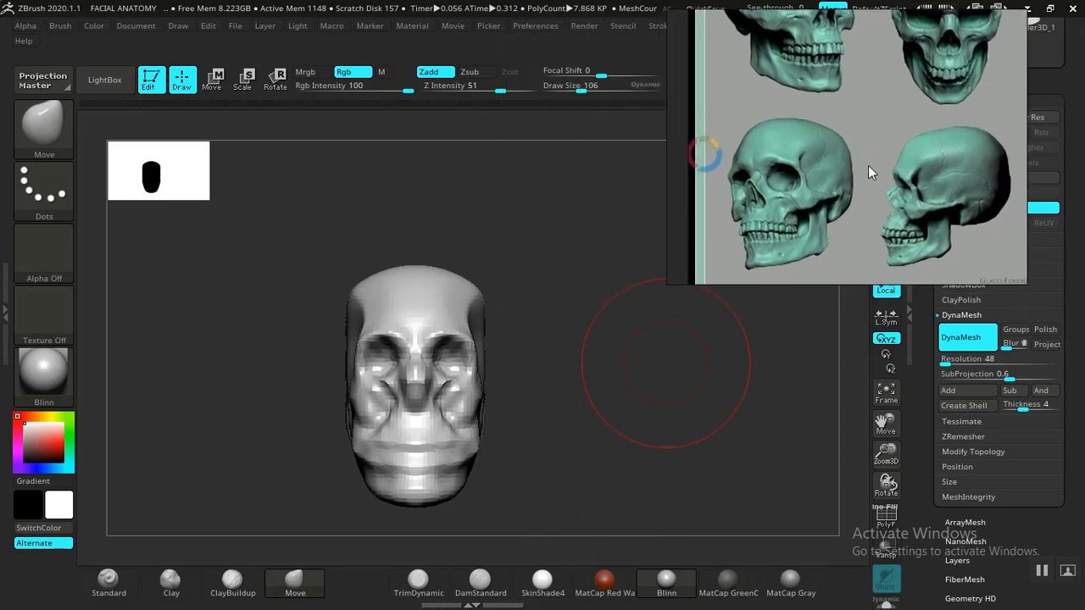
pyautogui.moveTo(868, 166); pyautogui.dragTo(881, 189, button='middle')
pyautogui.moveTo(890, 159)
pyautogui.mouseDown(button='right')
pyautogui.moveTo(862, 239)
pyautogui.moveTo(902, 175)
pyautogui.mouseUp(button='right')
pyautogui.moveTo(733, 271); pyautogui.dragTo(739, 263, button='middle')
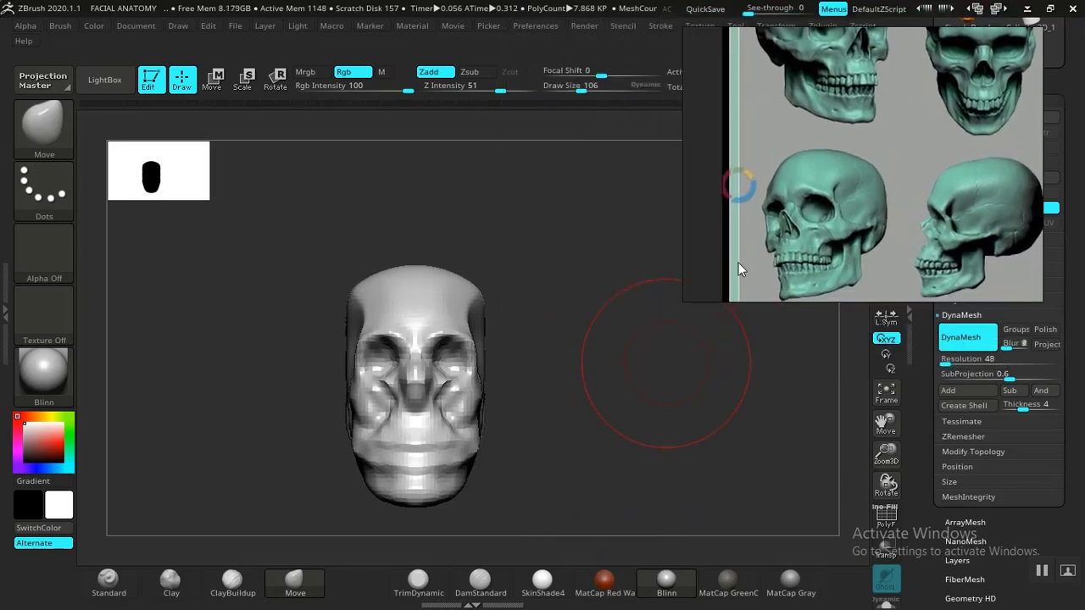
# Smooth the side of the skull and cheek, lowering the Smooth brush's Z intensity to 17.
pyautogui.moveTo(572, 410)
pyautogui.mouseDown()
pyautogui.moveTo(556, 399)
pyautogui.moveTo(627, 415)
pyautogui.moveTo(614, 408)
pyautogui.moveTo(651, 401)
pyautogui.mouseUp()
pyautogui.moveTo(492, 358)
pyautogui.keyDown('shift'); pyautogui.mouseDown()
pyautogui.moveTo(450, 380)
pyautogui.moveTo(479, 372)
pyautogui.mouseUp(); pyautogui.keyUp('shift')
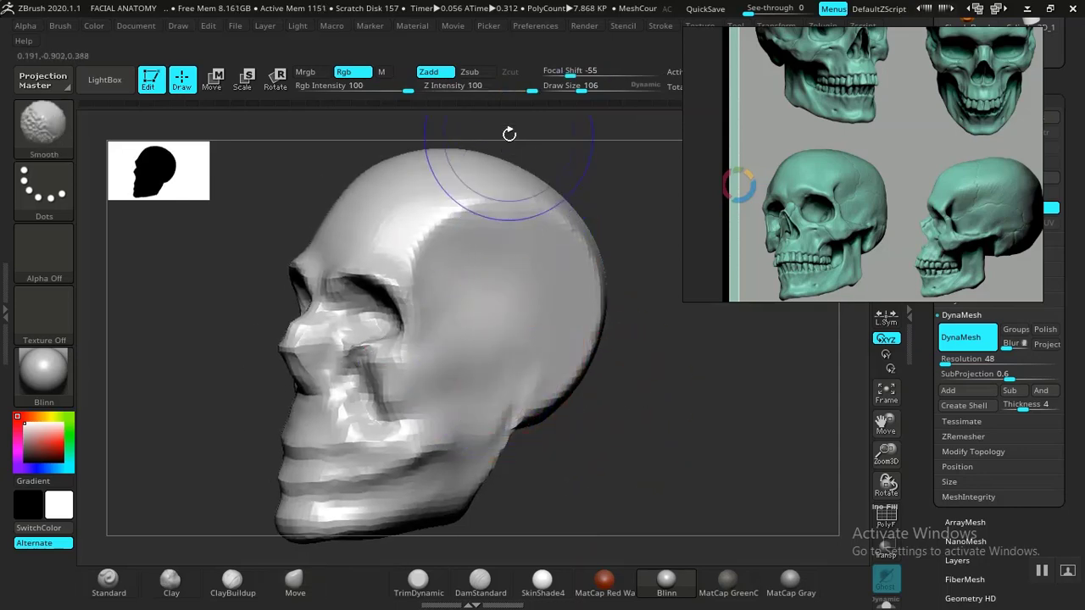
pyautogui.moveTo(531, 88); pyautogui.dragTo(467, 89)
pyautogui.moveTo(457, 390)
pyautogui.keyDown('shift'); pyautogui.mouseDown()
pyautogui.moveTo(490, 353)
pyautogui.moveTo(389, 458)
pyautogui.moveTo(435, 385)
pyautogui.mouseUp(); pyautogui.keyUp('shift')
# Soften the temple, cheek and underside of the jaw with the Smooth brush at Z intensity 17 and draw size 106.
pyautogui.moveTo(600, 394)
pyautogui.mouseDown()
pyautogui.moveTo(683, 414)
pyautogui.moveTo(652, 409)
pyautogui.mouseUp()
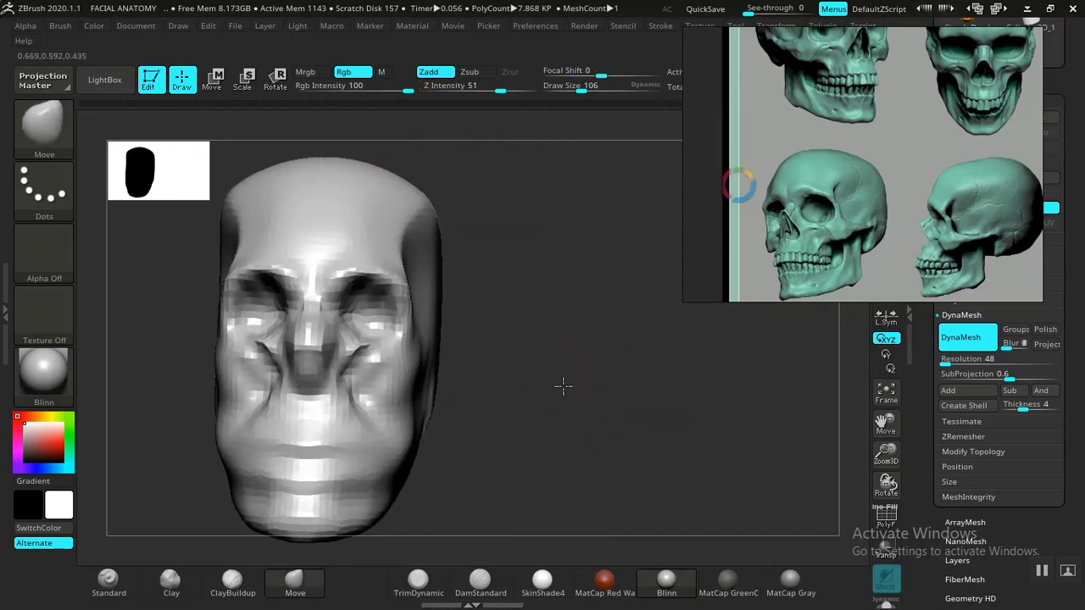
pyautogui.moveTo(562, 387)
pyautogui.keyDown('alt'); pyautogui.mouseDown()
pyautogui.moveTo(505, 413)
pyautogui.moveTo(398, 354)
pyautogui.moveTo(425, 418)
pyautogui.moveTo(447, 376)
pyautogui.mouseUp(); pyautogui.keyUp('alt')
pyautogui.moveTo(433, 286)
pyautogui.keyDown('shift'); pyautogui.mouseDown()
pyautogui.moveTo(420, 302)
pyautogui.moveTo(426, 330)
pyautogui.moveTo(463, 338)
pyautogui.mouseUp(); pyautogui.keyUp('shift')
pyautogui.moveTo(584, 405); pyautogui.dragTo(528, 448)
pyautogui.moveTo(581, 470)
pyautogui.mouseDown()
pyautogui.moveTo(658, 465)
pyautogui.moveTo(644, 424)
pyautogui.moveTo(661, 286)
pyautogui.moveTo(642, 429)
pyautogui.mouseUp()
pyautogui.moveTo(288, 419)
pyautogui.keyDown('shift'); pyautogui.mouseDown()
pyautogui.moveTo(355, 324)
pyautogui.moveTo(390, 382)
pyautogui.moveTo(360, 462)
pyautogui.mouseUp(); pyautogui.keyUp('shift')
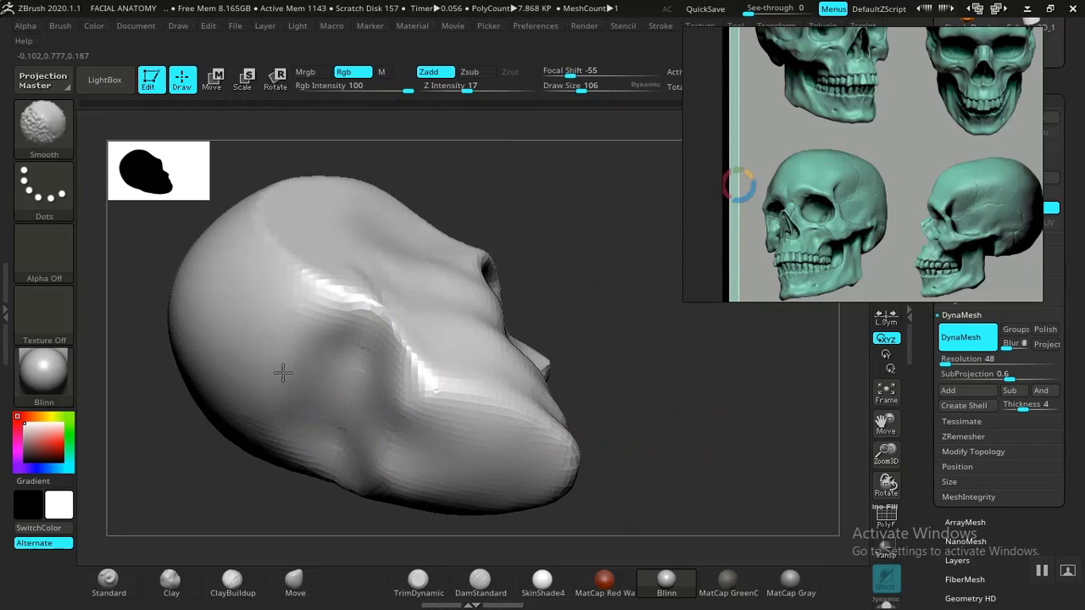
pyautogui.moveTo(666, 388)
pyautogui.mouseDown()
pyautogui.moveTo(528, 392)
pyautogui.moveTo(579, 368)
pyautogui.moveTo(590, 385)
pyautogui.moveTo(562, 329)
pyautogui.moveTo(596, 381)
pyautogui.moveTo(576, 398)
pyautogui.mouseUp()
pyautogui.keyDown('alt'); pyautogui.moveTo(550, 337); pyautogui.dragTo(616, 411); pyautogui.keyUp('alt')
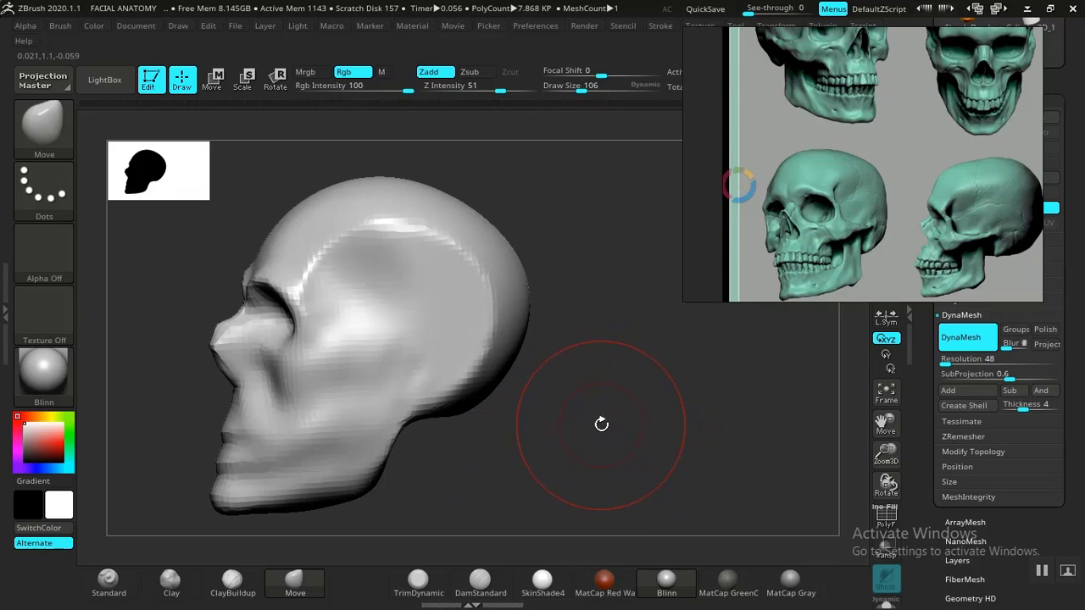
# Carve a hollow into the side of the jaw below the cheekbone with the Clay brush at draw size 106 and smooth it.
pyautogui.moveTo(579, 432)
pyautogui.mouseDown()
pyautogui.moveTo(613, 426)
pyautogui.moveTo(591, 415)
pyautogui.moveTo(603, 406)
pyautogui.moveTo(610, 418)
pyautogui.moveTo(593, 453)
pyautogui.moveTo(622, 412)
pyautogui.moveTo(583, 421)
pyautogui.moveTo(596, 432)
pyautogui.moveTo(607, 424)
pyautogui.moveTo(531, 443)
pyautogui.moveTo(602, 442)
pyautogui.moveTo(476, 413)
pyautogui.mouseUp()
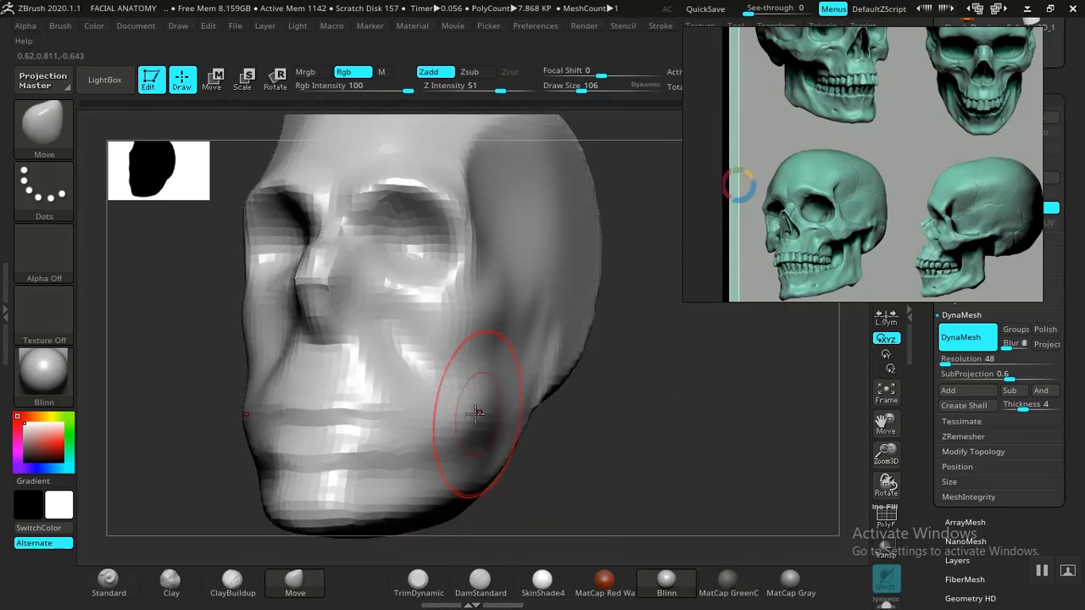
pyautogui.click(178, 591)
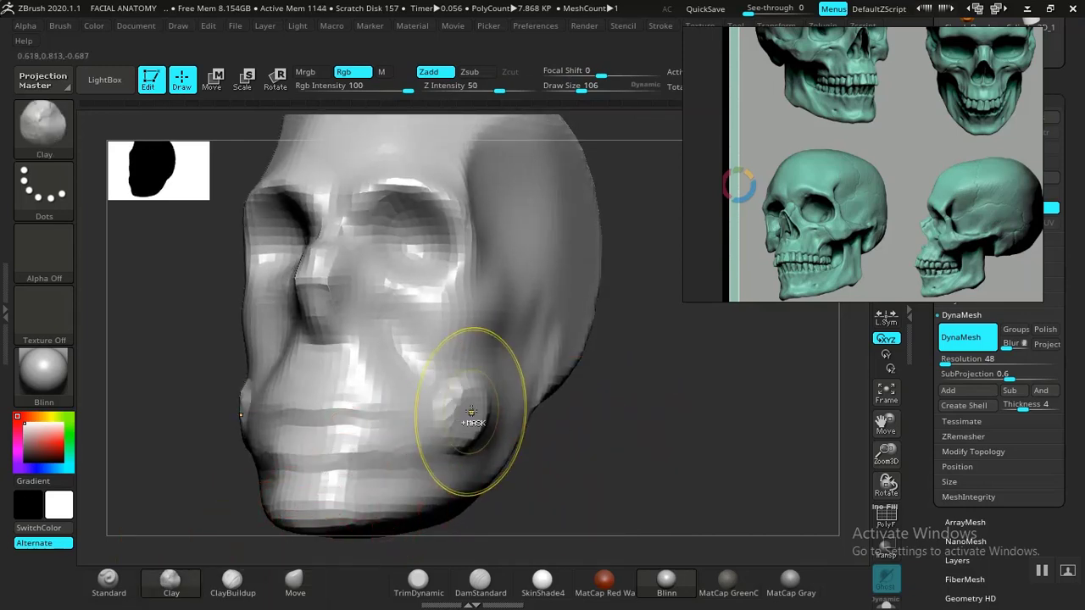
pyautogui.hotkey('ctrl', 'z')
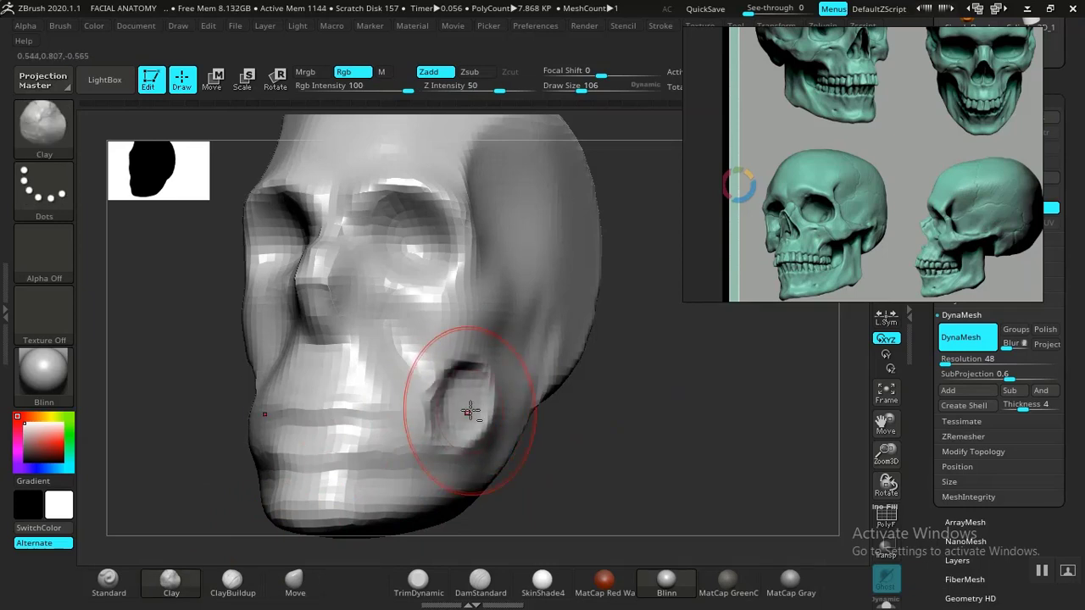
pyautogui.moveTo(654, 432)
pyautogui.mouseDown()
pyautogui.moveTo(598, 438)
pyautogui.moveTo(653, 465)
pyautogui.mouseUp()
pyautogui.keyDown('shift'); pyautogui.moveTo(465, 419); pyautogui.dragTo(486, 422); pyautogui.keyUp('shift')
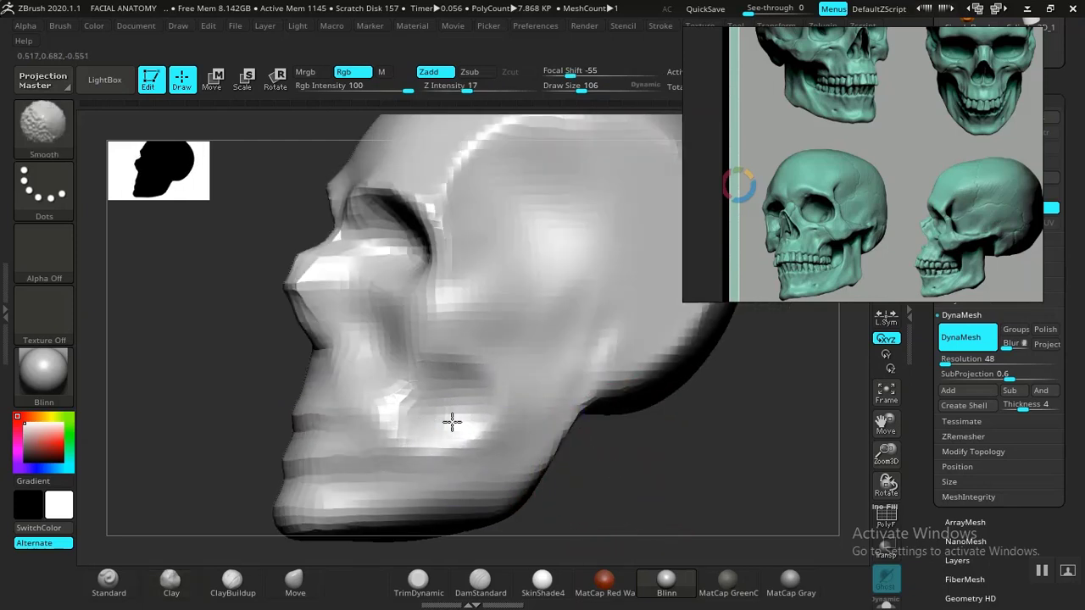
# Carve a groove along the lower edge of the cheekbone toward the ear with DamStandard at Z intensity 33.
pyautogui.click(477, 585)
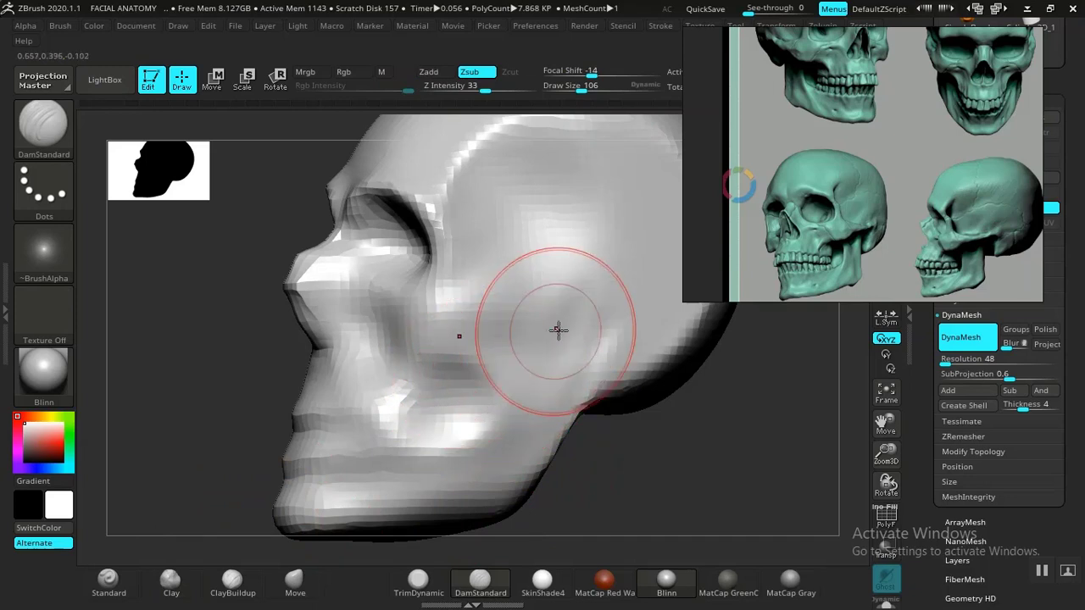
pyautogui.moveTo(599, 307)
pyautogui.mouseDown()
pyautogui.moveTo(526, 317)
pyautogui.moveTo(479, 345)
pyautogui.moveTo(407, 364)
pyautogui.moveTo(383, 330)
pyautogui.moveTo(402, 359)
pyautogui.mouseUp()
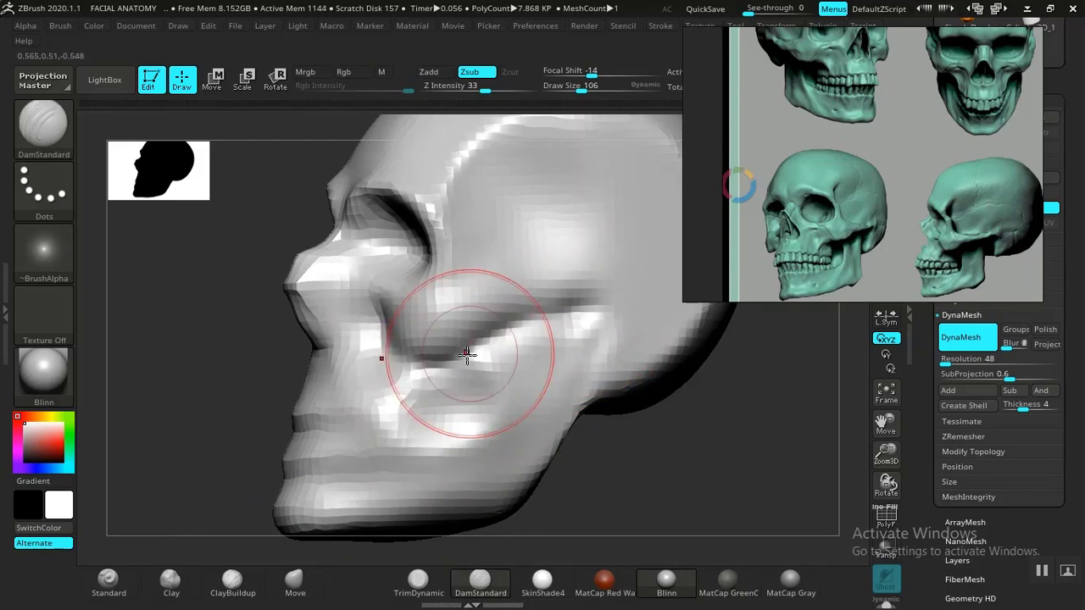
pyautogui.moveTo(467, 356); pyautogui.dragTo(534, 321)
# Define the eye sockets and the sides of the nose bridge with DamStandard at Z intensity 33.
pyautogui.moveTo(623, 458)
pyautogui.mouseDown()
pyautogui.moveTo(630, 486)
pyautogui.moveTo(613, 497)
pyautogui.moveTo(649, 494)
pyautogui.moveTo(593, 431)
pyautogui.moveTo(623, 452)
pyautogui.moveTo(612, 453)
pyautogui.mouseUp()
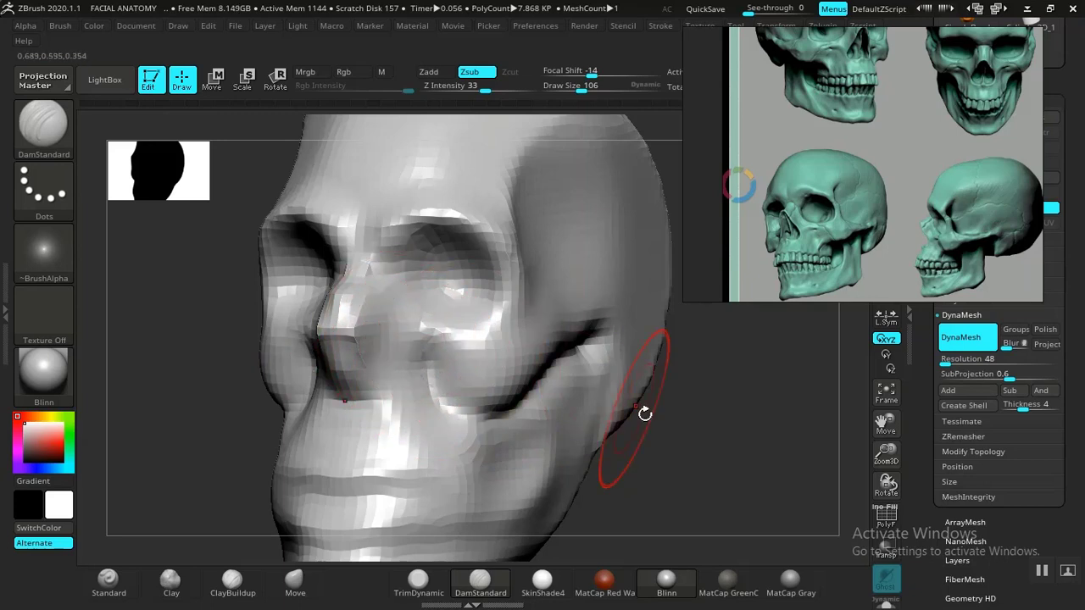
pyautogui.moveTo(653, 419)
pyautogui.keyDown('shift'); pyautogui.mouseDown()
pyautogui.moveTo(723, 456)
pyautogui.moveTo(697, 460)
pyautogui.moveTo(696, 483)
pyautogui.mouseUp(); pyautogui.keyUp('shift')
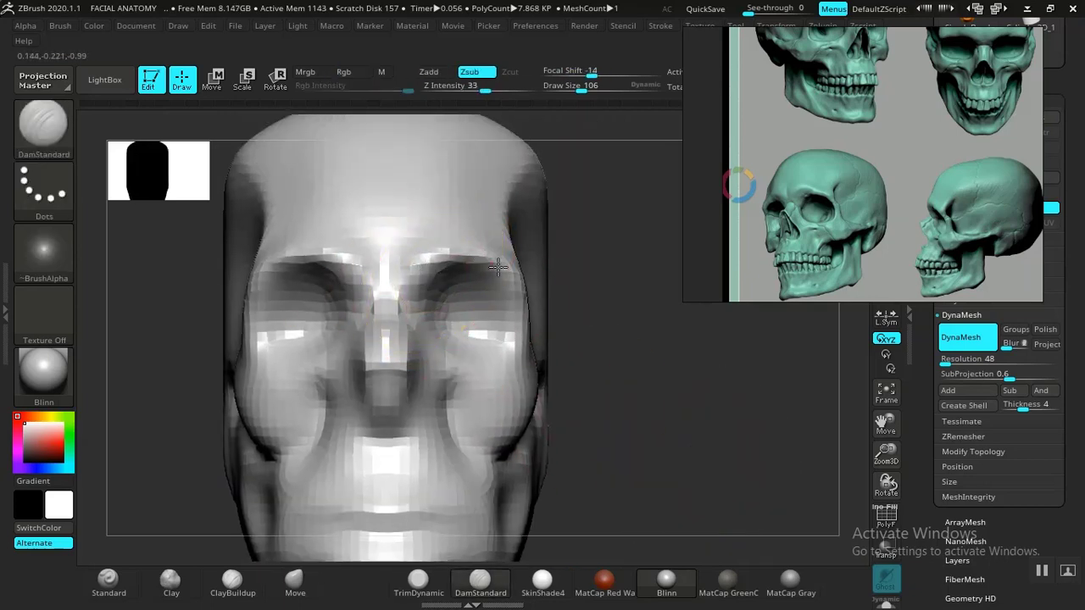
pyautogui.moveTo(514, 301); pyautogui.dragTo(498, 354)
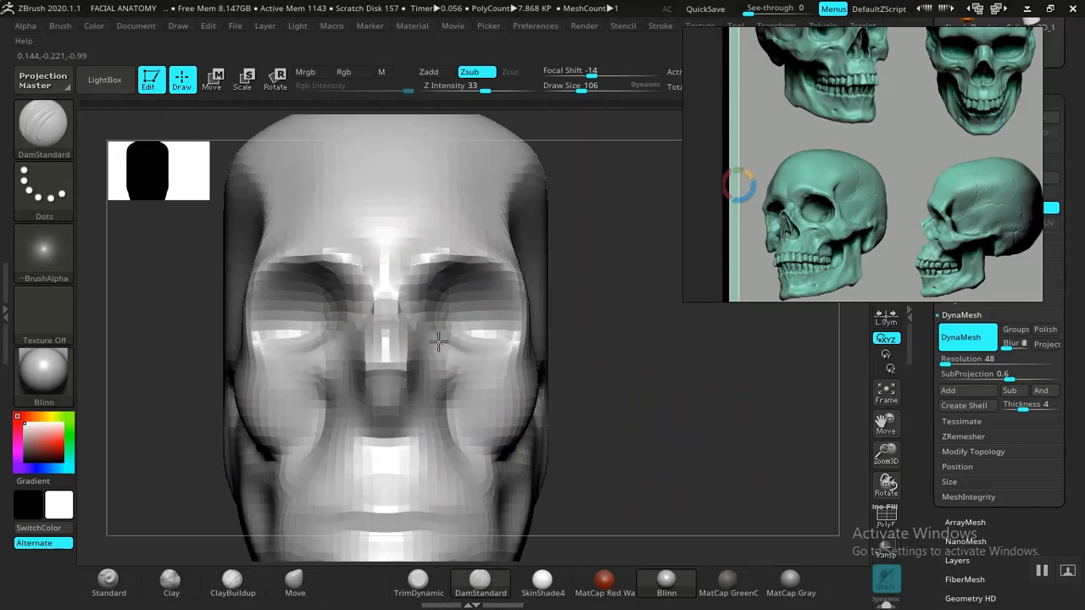
pyautogui.moveTo(633, 399); pyautogui.dragTo(678, 441)
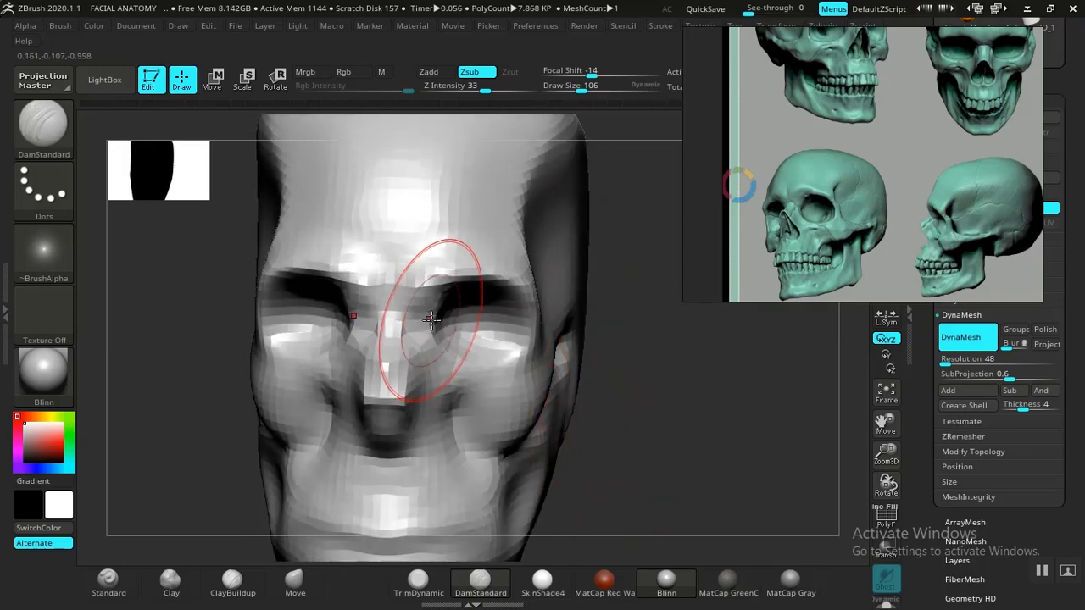
# Reshape the eye socket rims and the upper cheekbones with the Move brush at draw size 106.
pyautogui.click(295, 579)
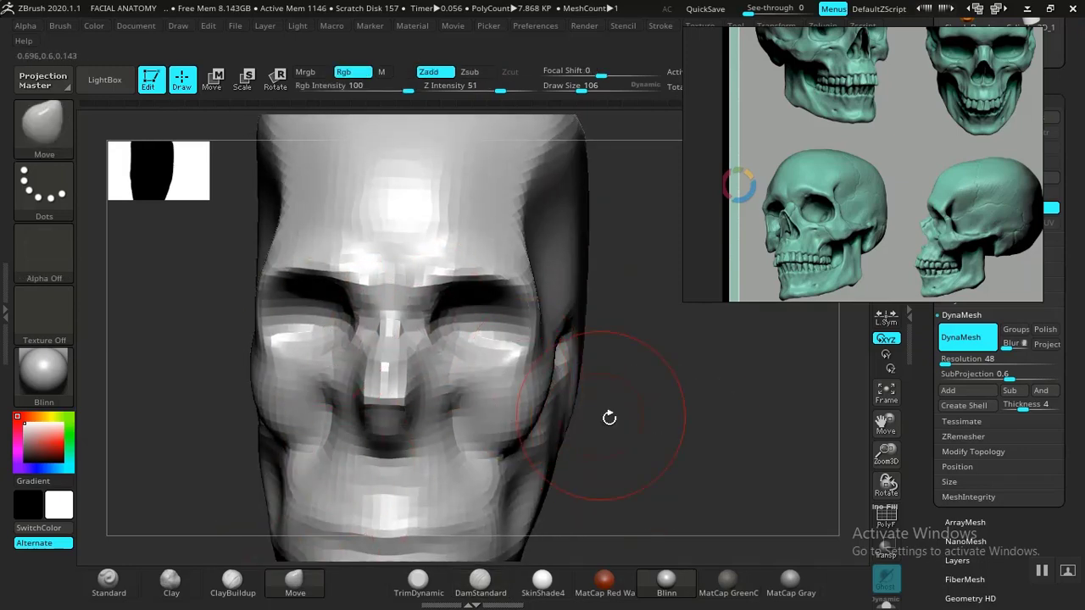
pyautogui.moveTo(610, 417); pyautogui.dragTo(593, 385)
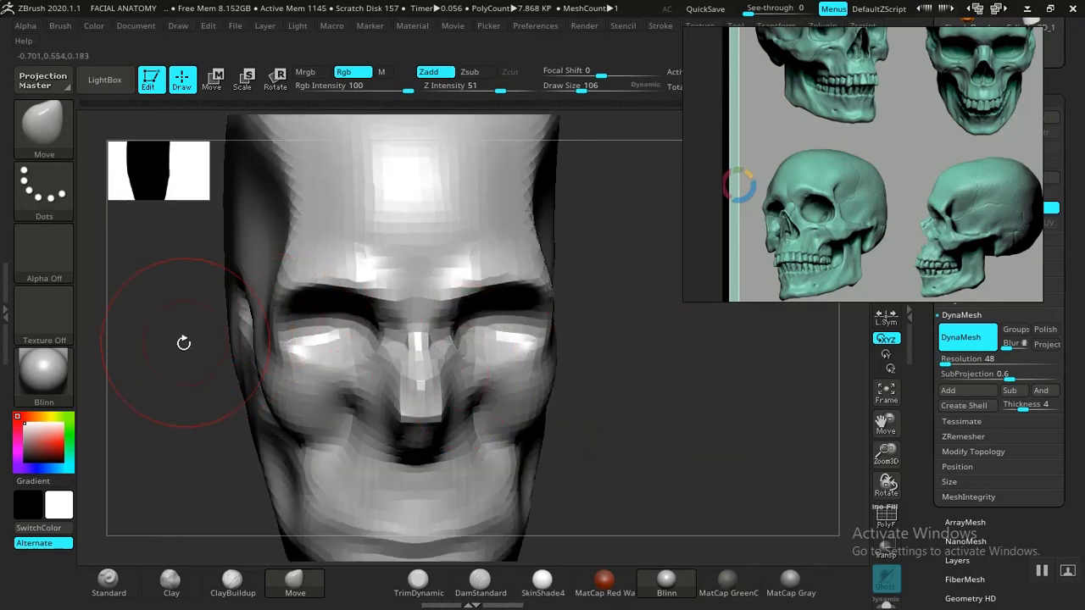
pyautogui.moveTo(184, 342); pyautogui.dragTo(243, 328)
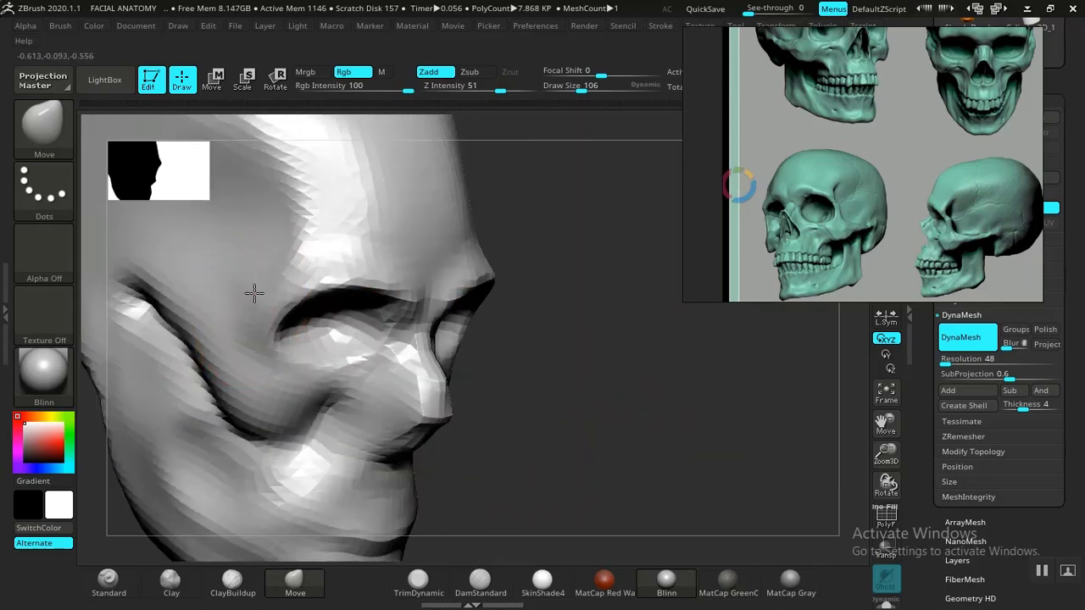
pyautogui.moveTo(591, 395)
pyautogui.mouseDown()
pyautogui.moveTo(581, 370)
pyautogui.moveTo(610, 380)
pyautogui.moveTo(614, 407)
pyautogui.moveTo(649, 438)
pyautogui.moveTo(690, 452)
pyautogui.moveTo(650, 423)
pyautogui.moveTo(661, 467)
pyautogui.moveTo(644, 461)
pyautogui.moveTo(668, 474)
pyautogui.moveTo(652, 451)
pyautogui.mouseUp()
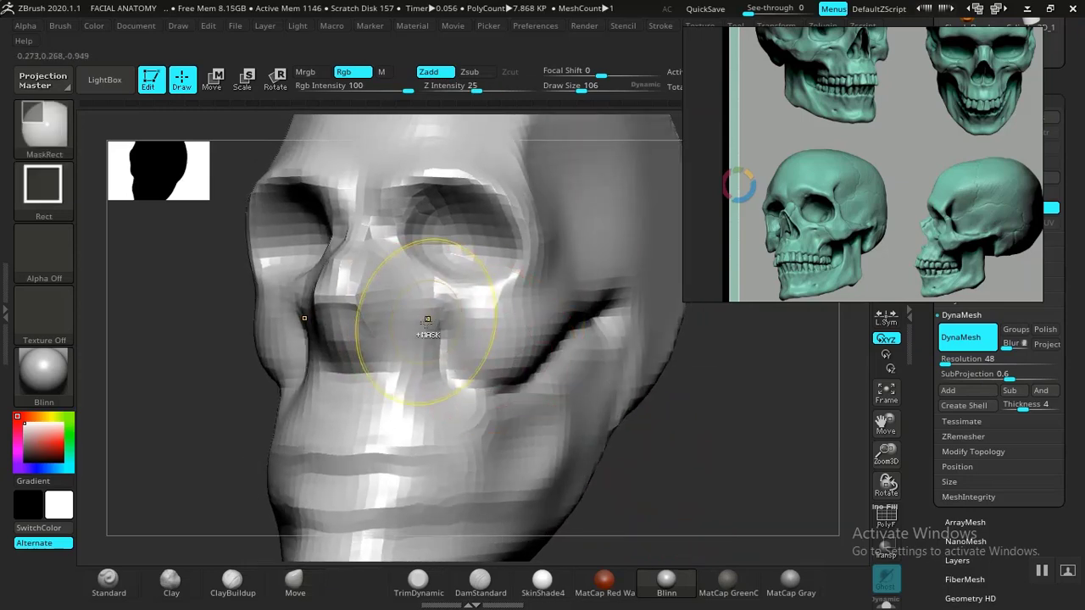
# Carve the lower edge of the cheekbone toward the nose with DamStandard, and enlarge the three-quarter skull in the reference image.
pyautogui.click(480, 581)
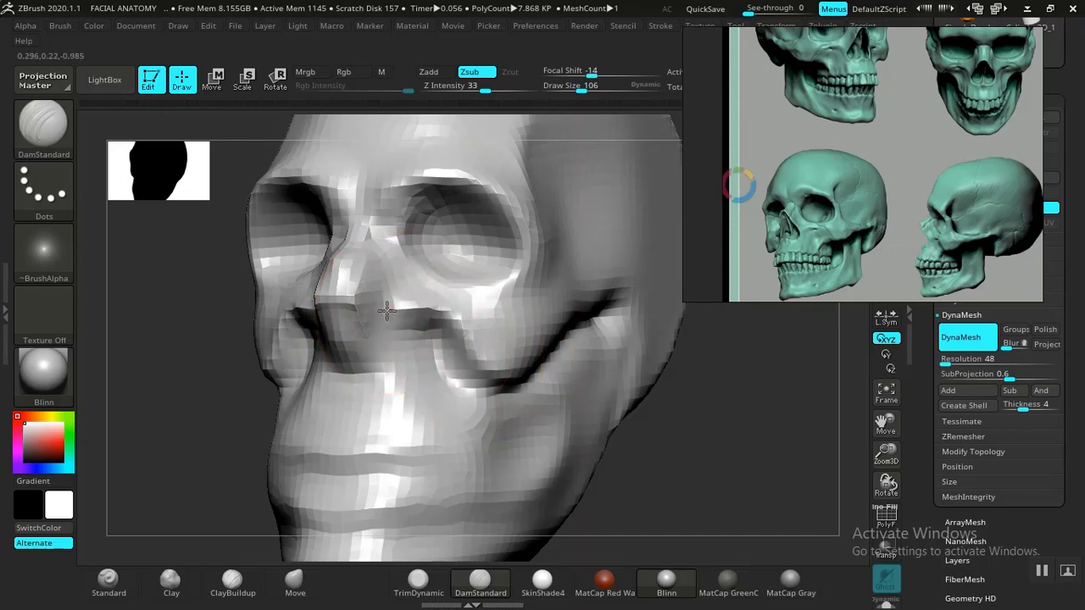
pyautogui.keyDown('alt'); pyautogui.moveTo(708, 471); pyautogui.dragTo(561, 429); pyautogui.keyUp('alt')
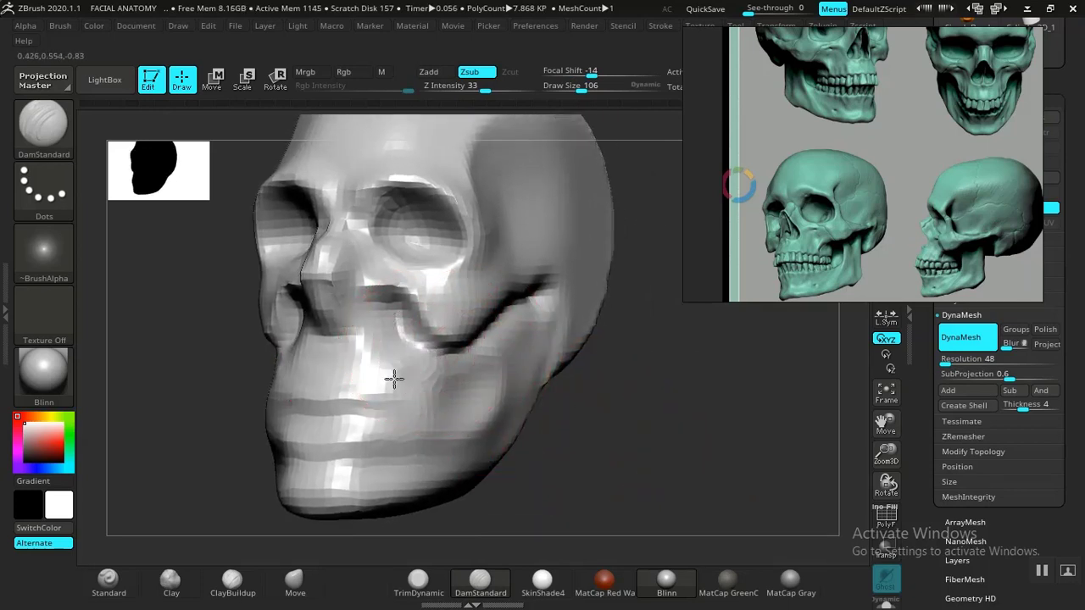
pyautogui.scroll(5, 810, 239)
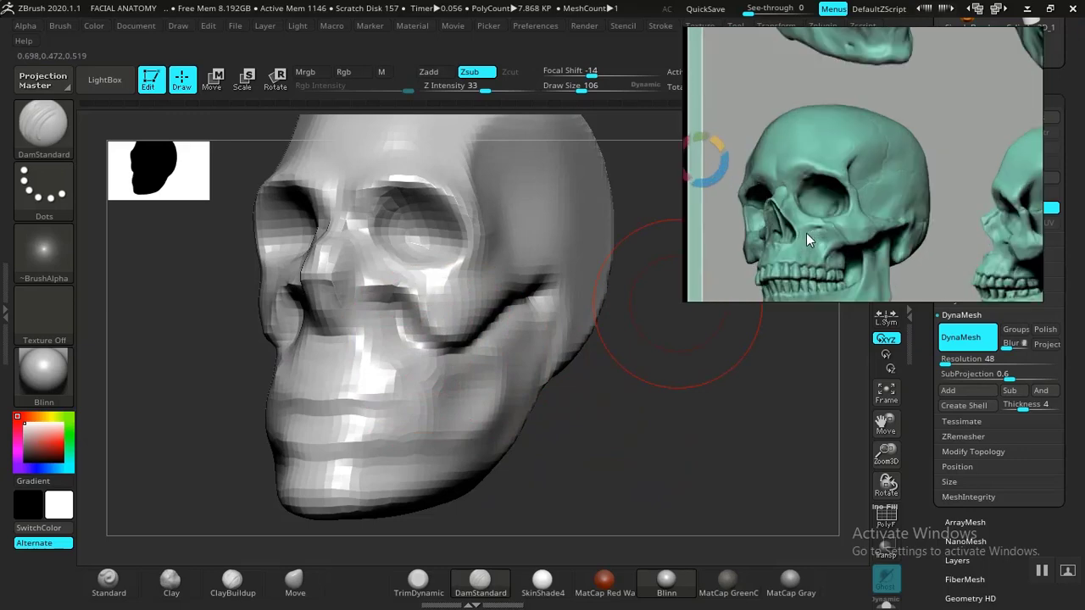
pyautogui.moveTo(865, 189); pyautogui.dragTo(860, 218)
pyautogui.moveTo(681, 394); pyautogui.dragTo(801, 367)
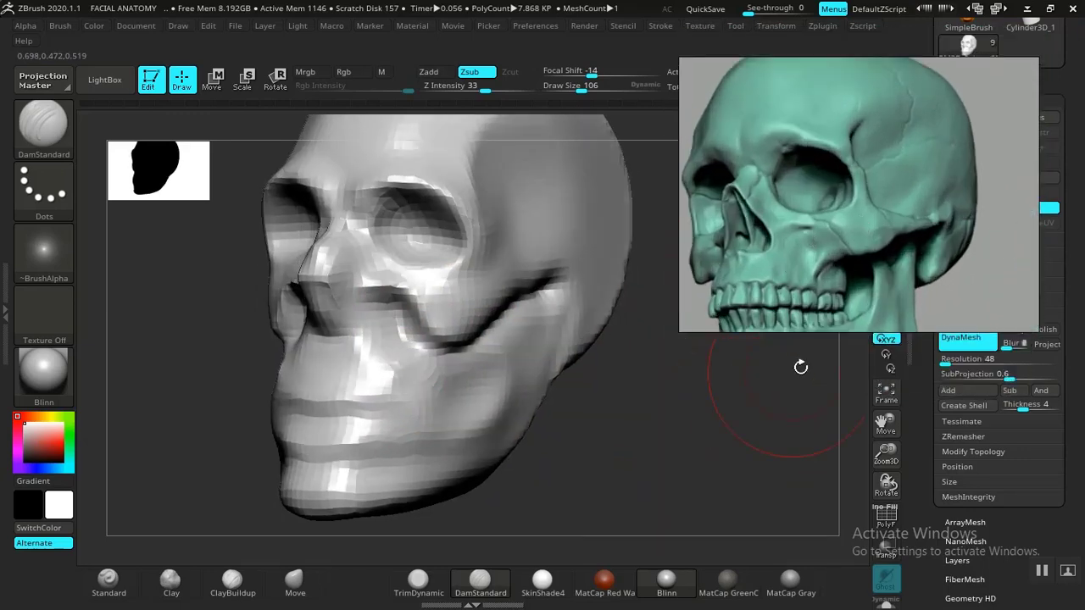
pyautogui.moveTo(704, 375); pyautogui.dragTo(485, 405)
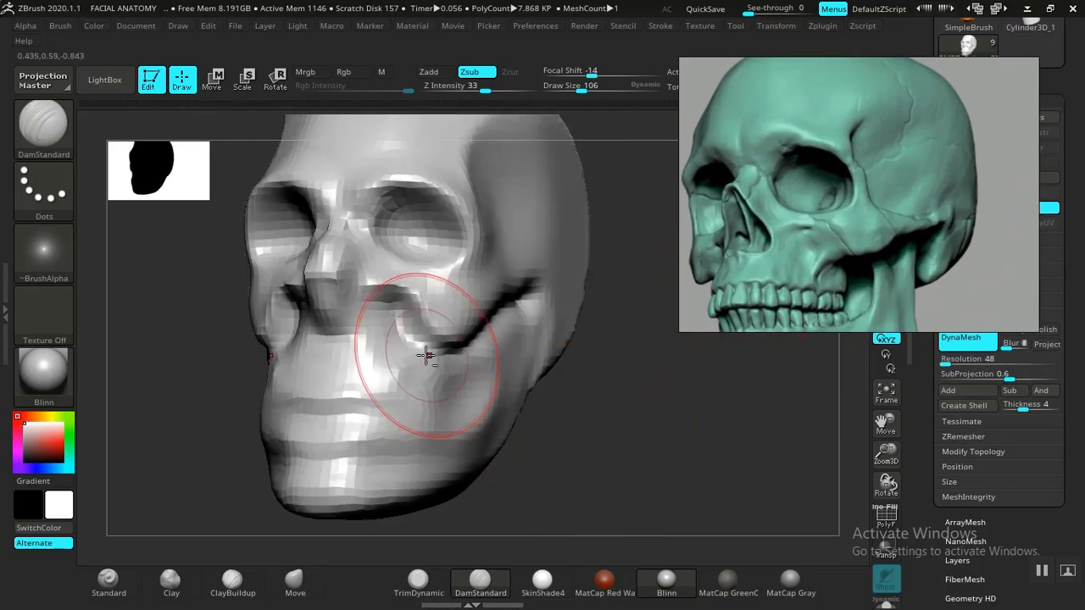
# Reduce the draw size to 74 and carve the side of the upper jaw below the cheekbone with DamStandard.
pyautogui.press('[')
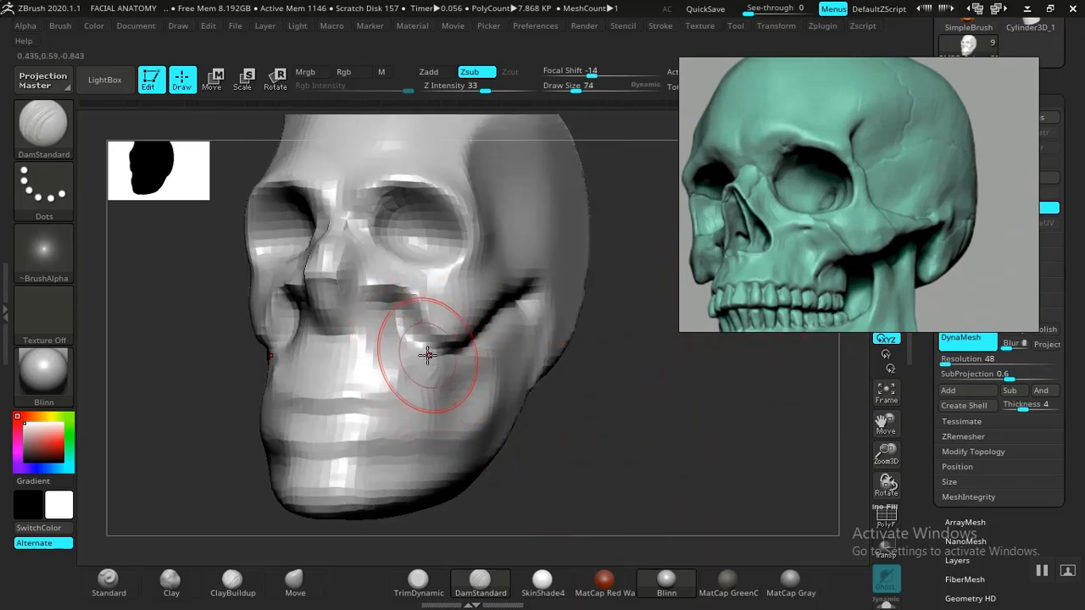
pyautogui.moveTo(442, 362)
pyautogui.mouseDown()
pyautogui.moveTo(429, 351)
pyautogui.moveTo(417, 359)
pyautogui.mouseUp()
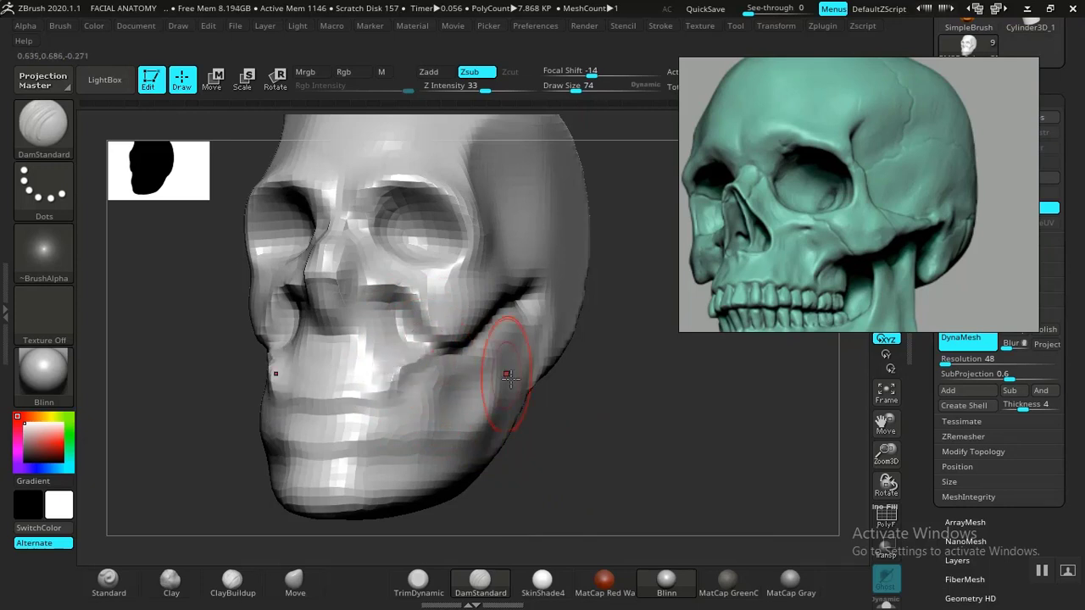
pyautogui.moveTo(624, 460)
pyautogui.keyDown('alt'); pyautogui.mouseDown()
pyautogui.moveTo(633, 463)
pyautogui.moveTo(618, 472)
pyautogui.moveTo(569, 479)
pyautogui.moveTo(628, 470)
pyautogui.moveTo(670, 443)
pyautogui.moveTo(681, 482)
pyautogui.moveTo(659, 461)
pyautogui.moveTo(775, 290)
pyautogui.mouseUp(); pyautogui.keyUp('alt')
pyautogui.moveTo(658, 485)
pyautogui.mouseDown()
pyautogui.moveTo(616, 446)
pyautogui.moveTo(603, 494)
pyautogui.moveTo(306, 397)
pyautogui.mouseUp()
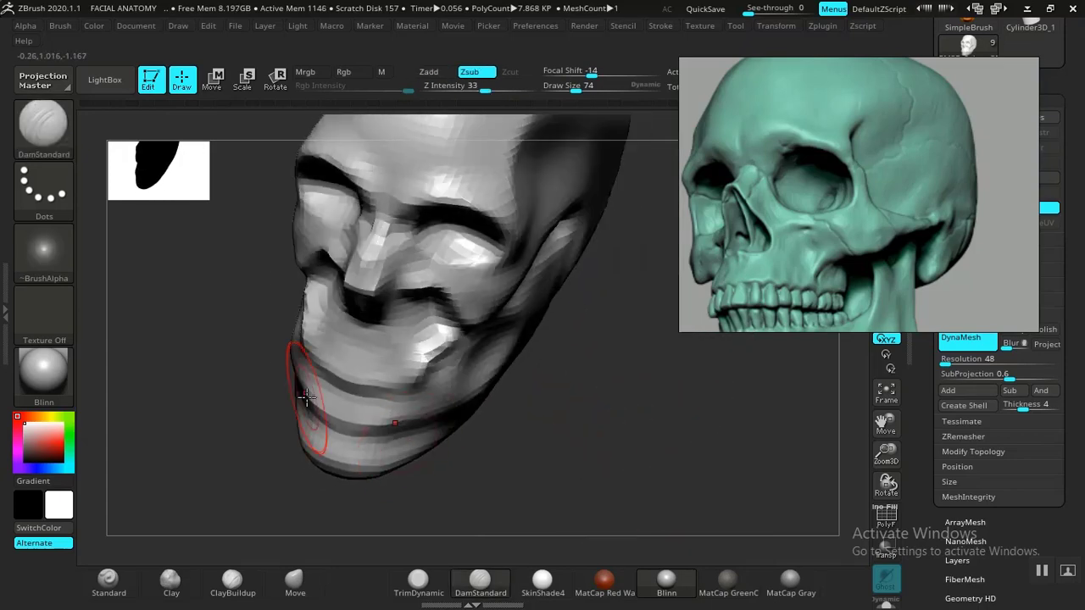
# Build up the band of the upper jaw where the teeth sit with the ClayBuildup brush.
pyautogui.click(170, 591)
pyautogui.click(232, 581)
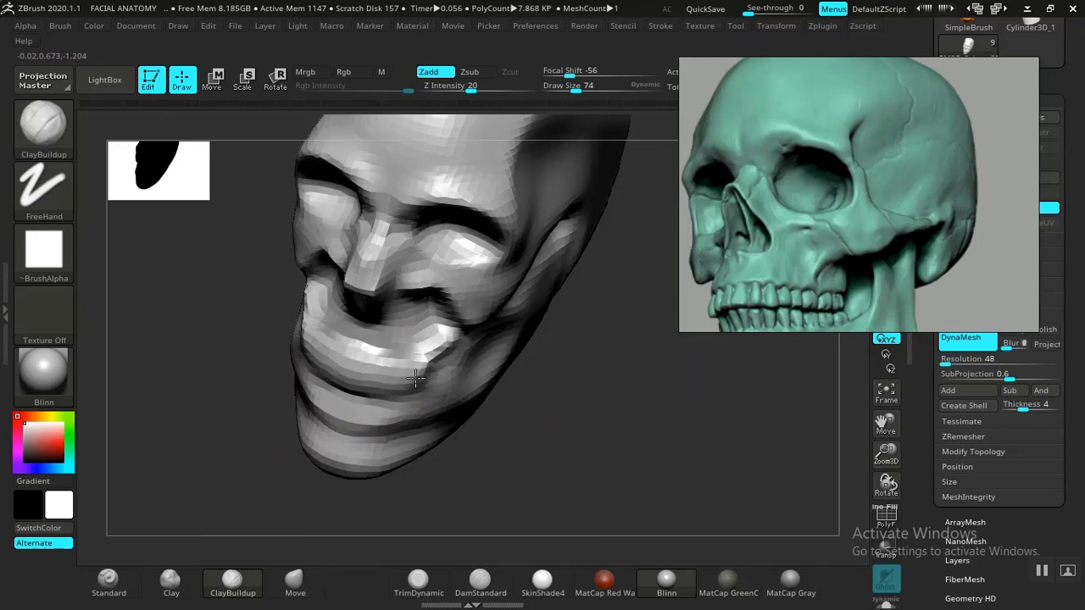
pyautogui.moveTo(576, 450)
pyautogui.mouseDown()
pyautogui.moveTo(545, 412)
pyautogui.moveTo(631, 463)
pyautogui.moveTo(600, 411)
pyautogui.moveTo(562, 452)
pyautogui.moveTo(590, 472)
pyautogui.moveTo(630, 458)
pyautogui.moveTo(572, 455)
pyautogui.moveTo(571, 423)
pyautogui.moveTo(593, 427)
pyautogui.moveTo(596, 455)
pyautogui.moveTo(600, 440)
pyautogui.moveTo(642, 453)
pyautogui.moveTo(649, 436)
pyautogui.moveTo(630, 416)
pyautogui.moveTo(603, 431)
pyautogui.mouseUp()
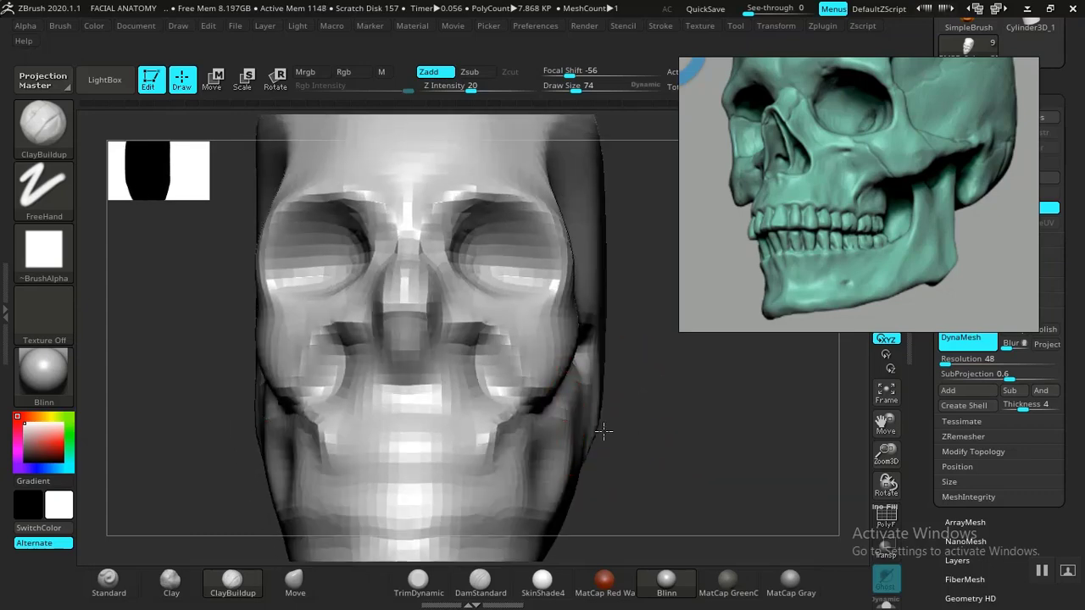
# Crease the base and sides of the nasal opening above the upper jaw with DamStandard.
pyautogui.click(480, 580)
pyautogui.keyDown('alt'); pyautogui.moveTo(634, 480); pyautogui.dragTo(631, 448); pyautogui.keyUp('alt')
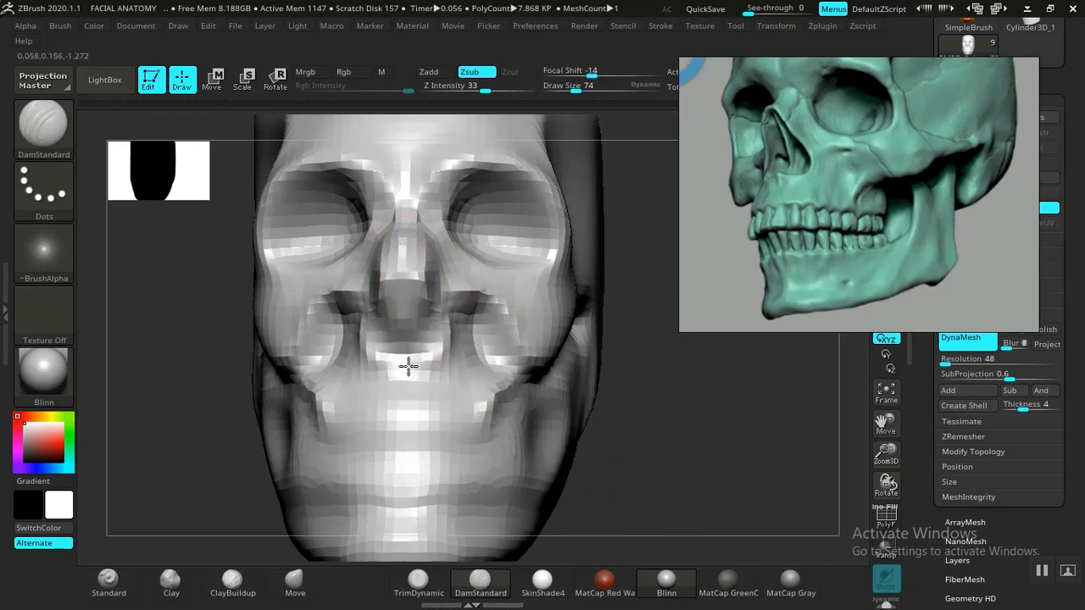
pyautogui.moveTo(634, 483)
pyautogui.mouseDown()
pyautogui.moveTo(644, 487)
pyautogui.moveTo(593, 495)
pyautogui.mouseUp()
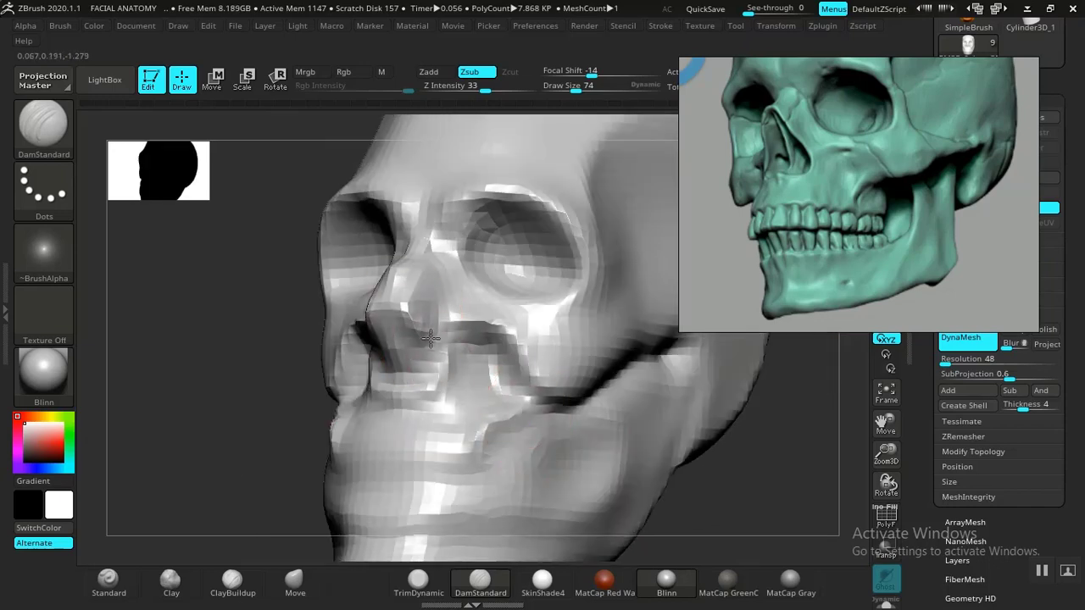
# Hollow out the nasal cavity beneath the nose bridge with the Clay brush.
pyautogui.click(171, 581)
pyautogui.moveTo(282, 383); pyautogui.dragTo(395, 395)
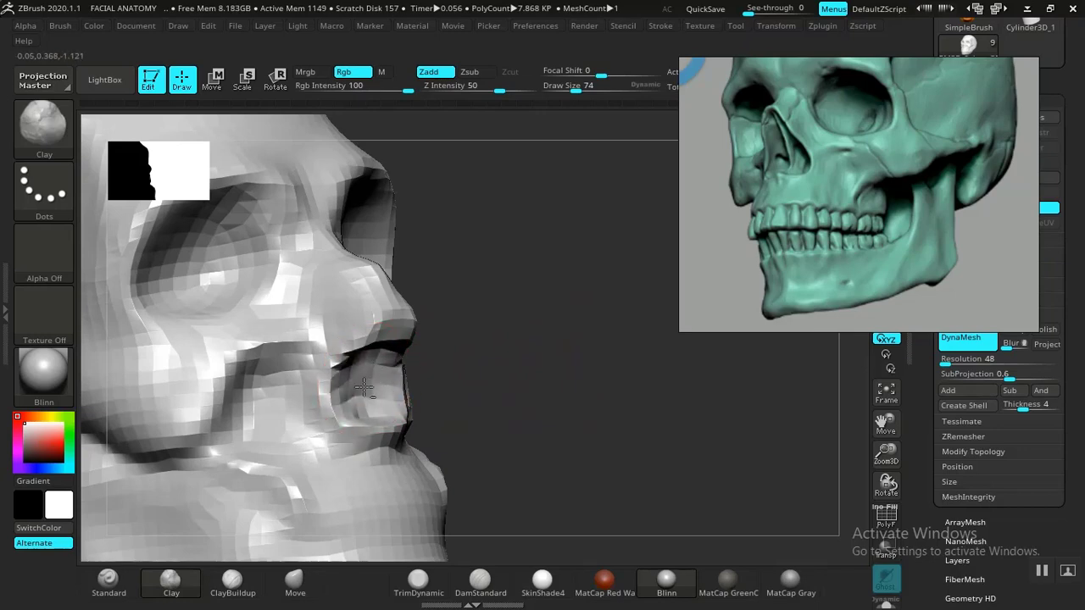
pyautogui.moveTo(356, 384)
pyautogui.mouseDown()
pyautogui.moveTo(520, 351)
pyautogui.moveTo(356, 363)
pyautogui.mouseUp()
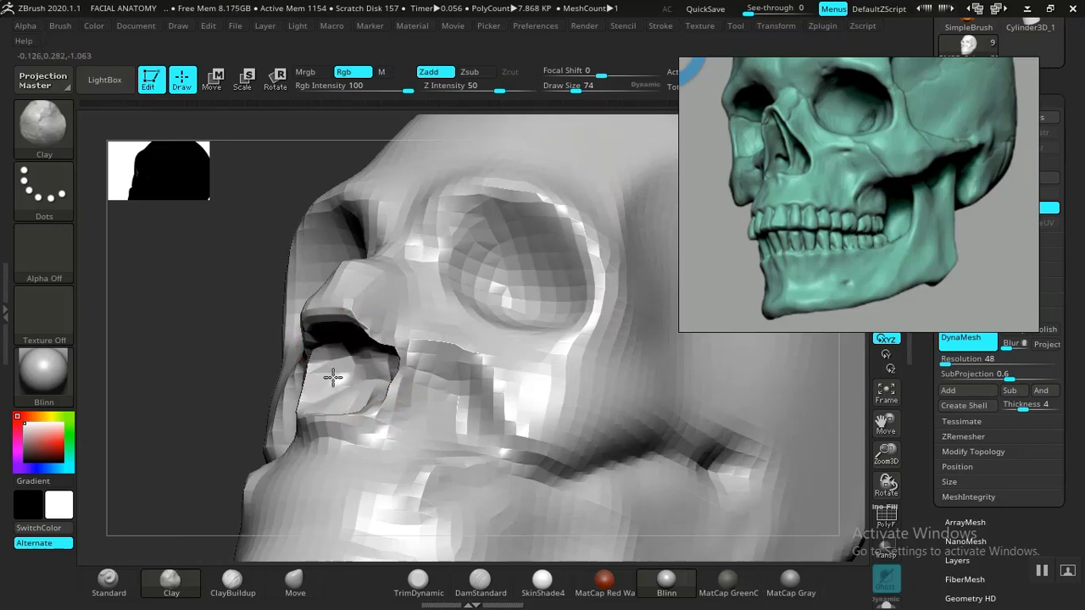
pyautogui.keyDown('alt'); pyautogui.moveTo(165, 388); pyautogui.dragTo(305, 400); pyautogui.keyUp('alt')
pyautogui.moveTo(570, 383)
pyautogui.keyDown('alt'); pyautogui.mouseDown()
pyautogui.moveTo(600, 356)
pyautogui.moveTo(640, 439)
pyautogui.moveTo(588, 399)
pyautogui.moveTo(620, 429)
pyautogui.moveTo(608, 419)
pyautogui.moveTo(581, 432)
pyautogui.moveTo(579, 450)
pyautogui.moveTo(642, 431)
pyautogui.moveTo(562, 402)
pyautogui.mouseUp(); pyautogui.keyUp('alt')
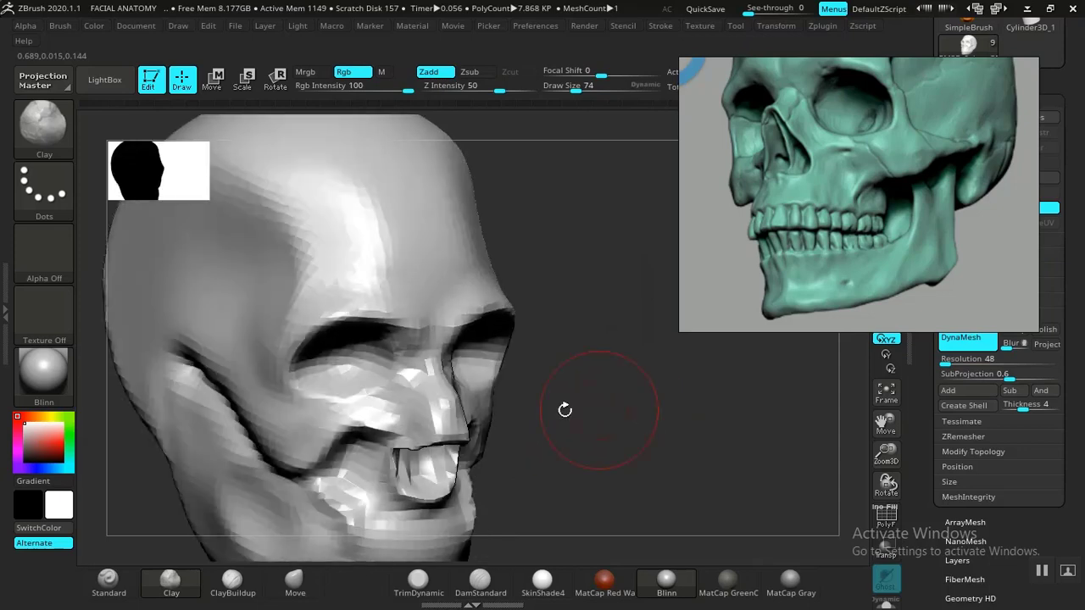
# Hollow the side of the jaw behind the teeth and below the cheekbone with Clay, and smooth the recess.
pyautogui.moveTo(614, 452)
pyautogui.keyDown('alt'); pyautogui.mouseDown()
pyautogui.moveTo(537, 382)
pyautogui.moveTo(581, 387)
pyautogui.moveTo(601, 357)
pyautogui.moveTo(622, 427)
pyautogui.moveTo(598, 443)
pyautogui.moveTo(641, 437)
pyautogui.moveTo(581, 456)
pyautogui.mouseUp(); pyautogui.keyUp('alt')
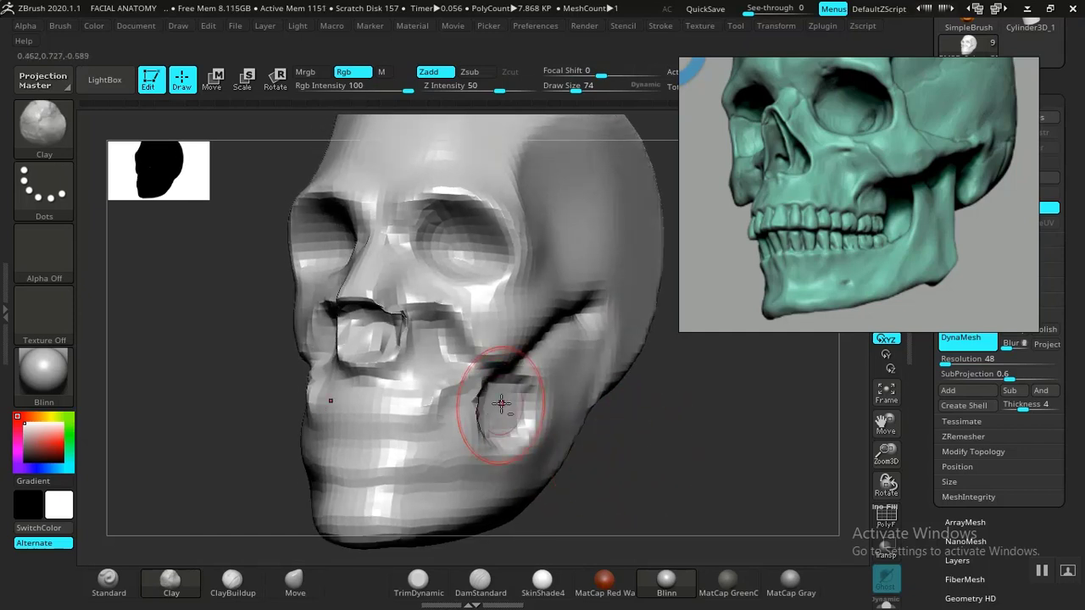
pyautogui.press('ctrl')
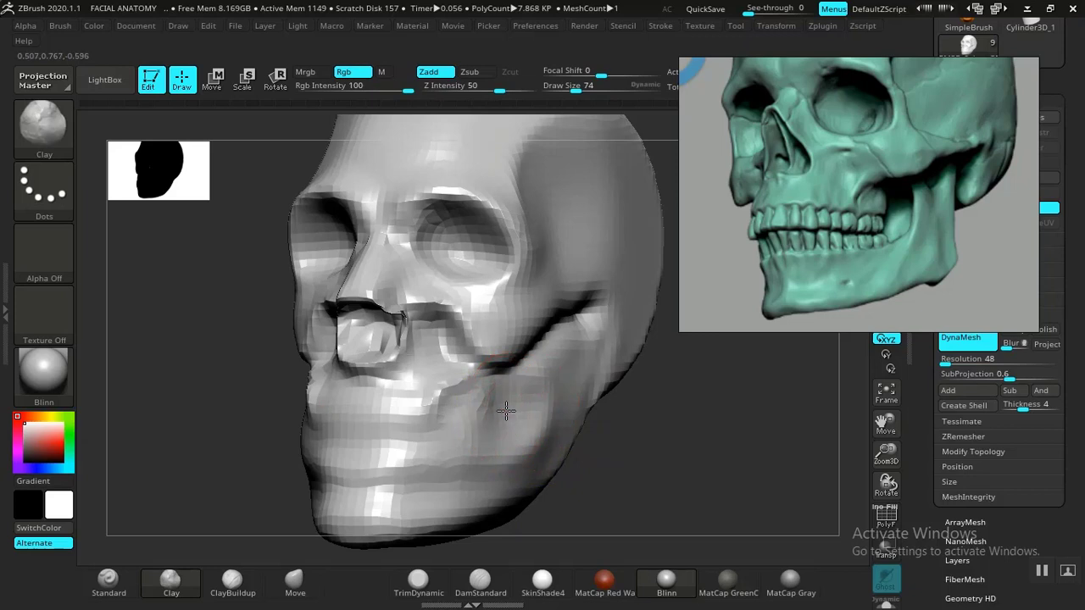
pyautogui.moveTo(509, 411); pyautogui.dragTo(492, 416)
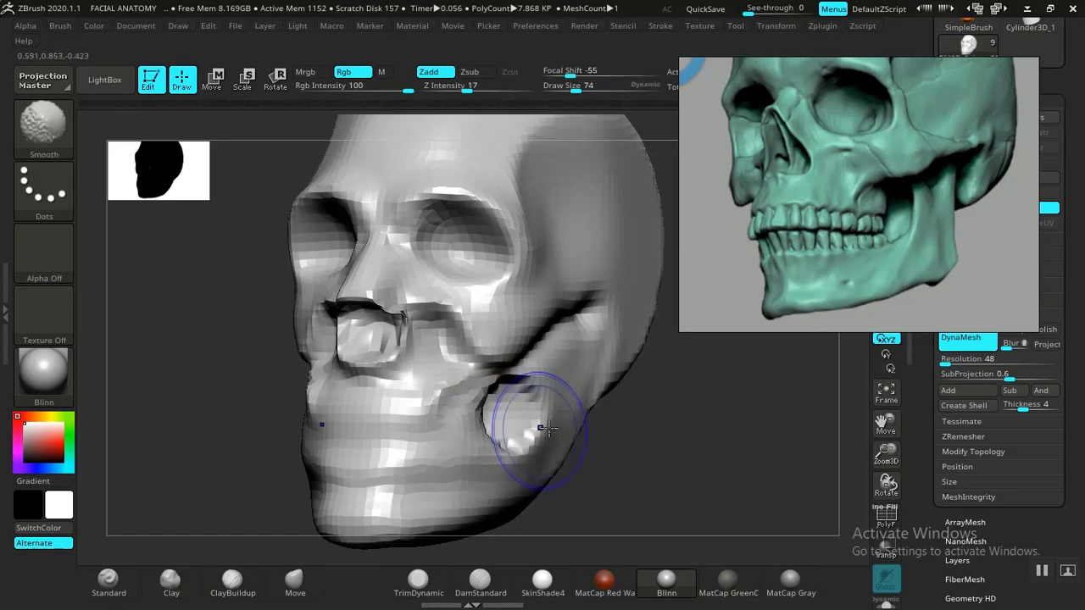
pyautogui.moveTo(606, 434)
pyautogui.mouseDown()
pyautogui.moveTo(649, 436)
pyautogui.moveTo(673, 460)
pyautogui.moveTo(504, 415)
pyautogui.mouseUp()
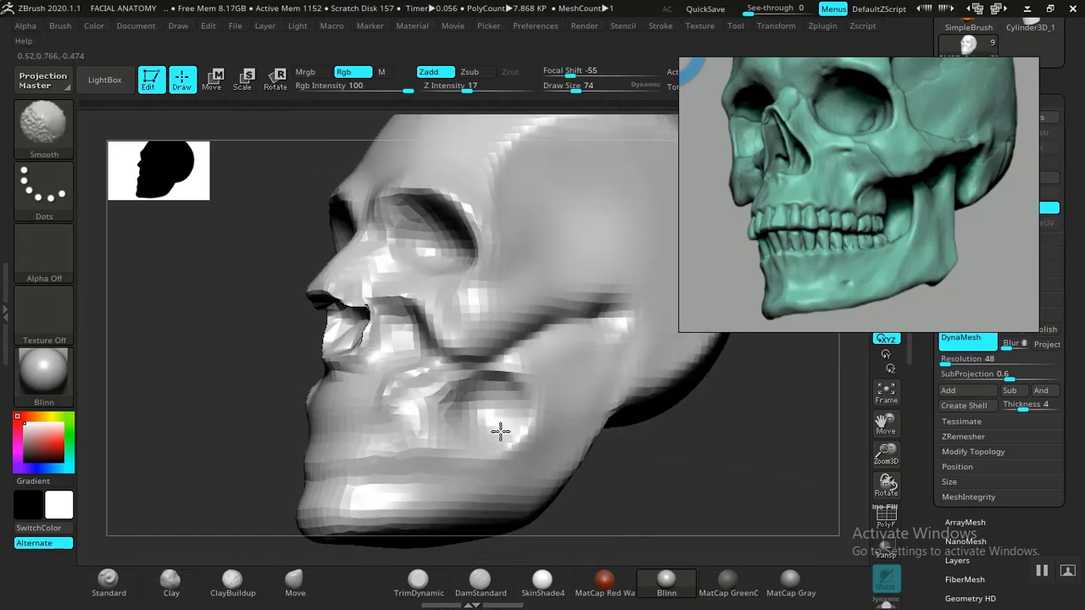
# Sharpen the rim of the jaw recess and the crease beneath the cheekbone arch with DamStandard.
pyautogui.moveTo(619, 458)
pyautogui.mouseDown()
pyautogui.moveTo(670, 472)
pyautogui.moveTo(625, 467)
pyautogui.moveTo(556, 392)
pyautogui.mouseUp()
pyautogui.click(477, 588)
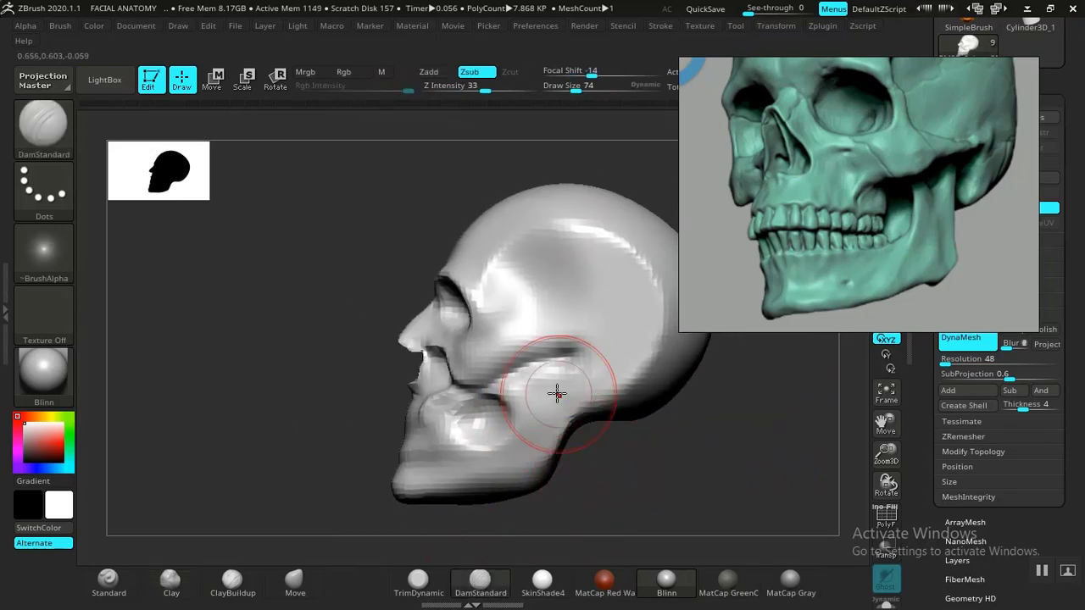
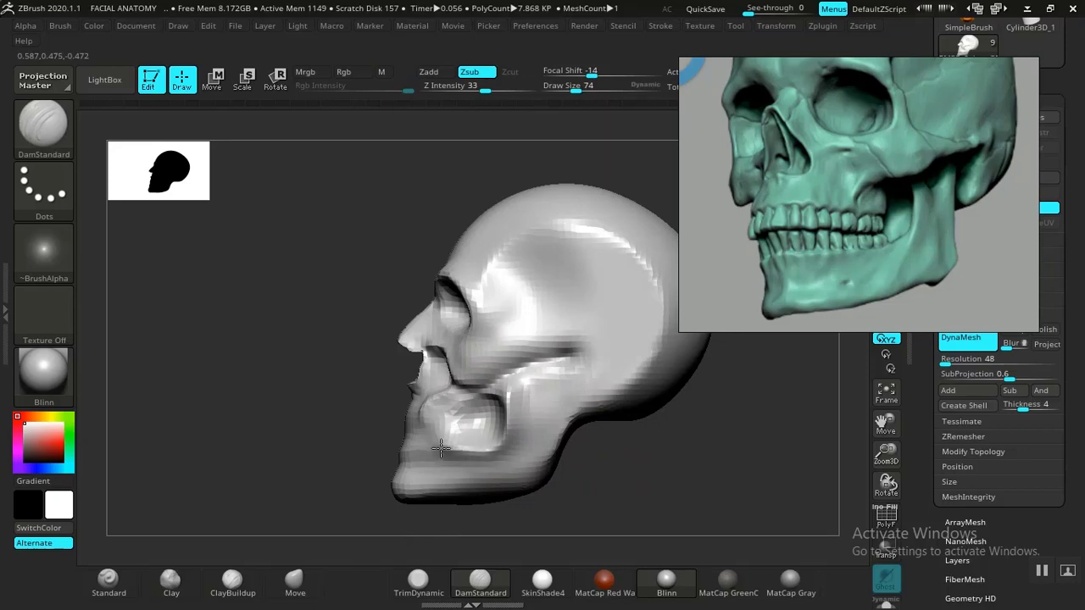
pyautogui.moveTo(306, 473)
pyautogui.mouseDown()
pyautogui.moveTo(435, 466)
pyautogui.moveTo(382, 450)
pyautogui.mouseUp()
pyautogui.moveTo(599, 459); pyautogui.dragTo(553, 476)
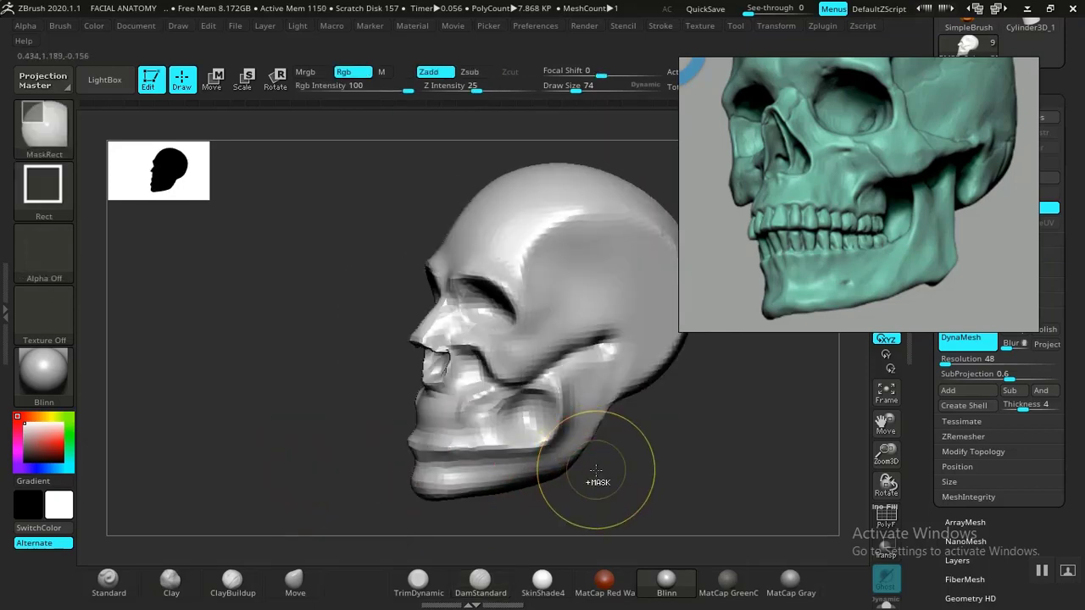
pyautogui.moveTo(658, 461)
pyautogui.mouseDown()
pyautogui.moveTo(593, 437)
pyautogui.moveTo(658, 438)
pyautogui.mouseUp()
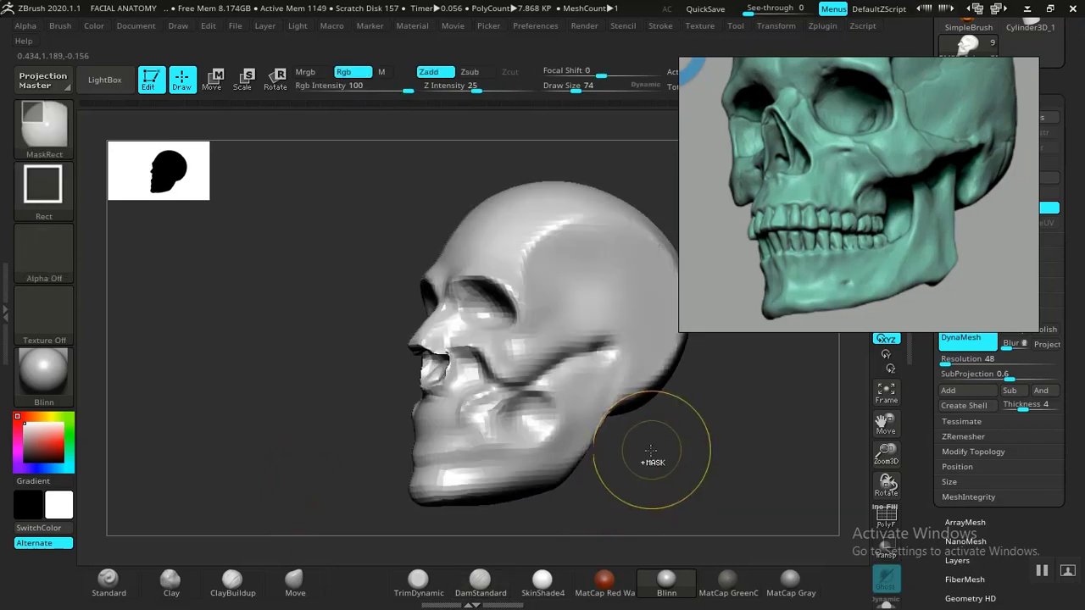
pyautogui.moveTo(565, 386); pyautogui.dragTo(558, 380)
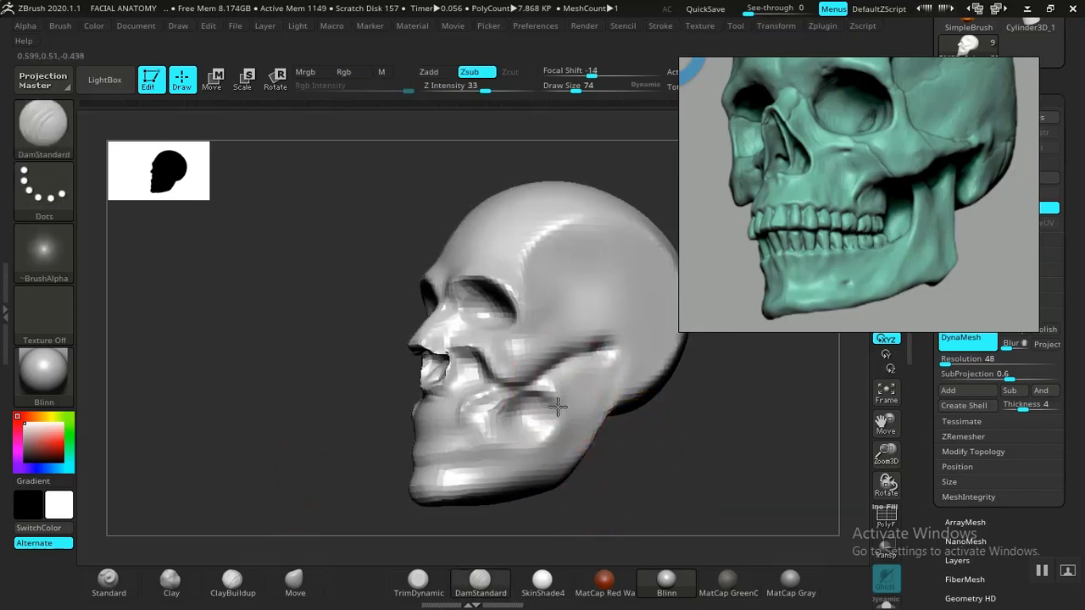
# Carve the temple with DamStandard, cutting a groove behind the eye socket and another along the top of the cheekbone arch.
pyautogui.moveTo(605, 472); pyautogui.dragTo(692, 349)
pyautogui.moveTo(649, 501); pyautogui.dragTo(438, 351)
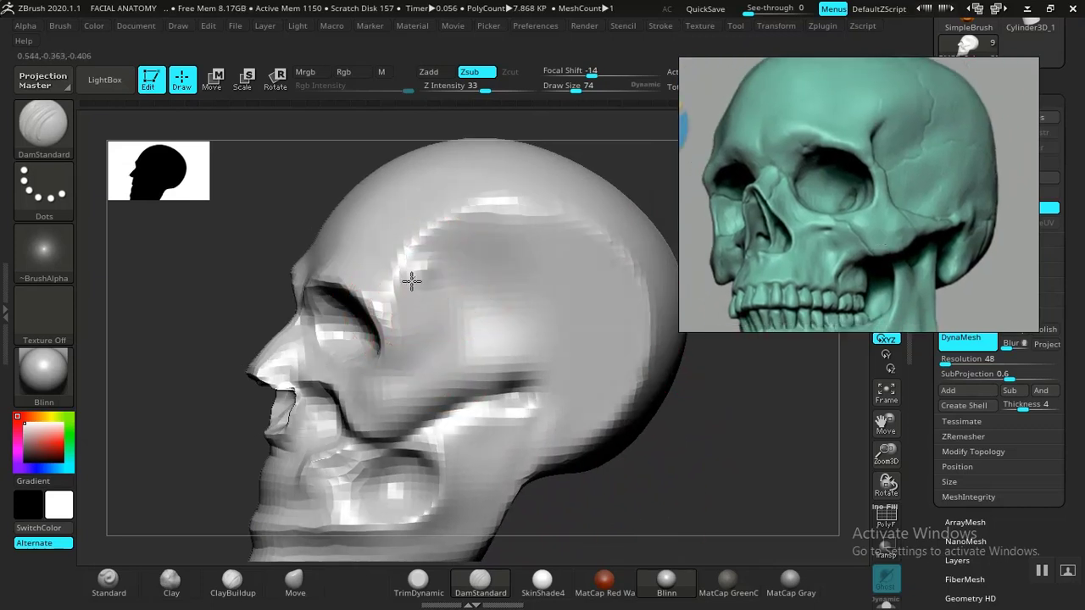
pyautogui.hotkey('ctrl', 'z')
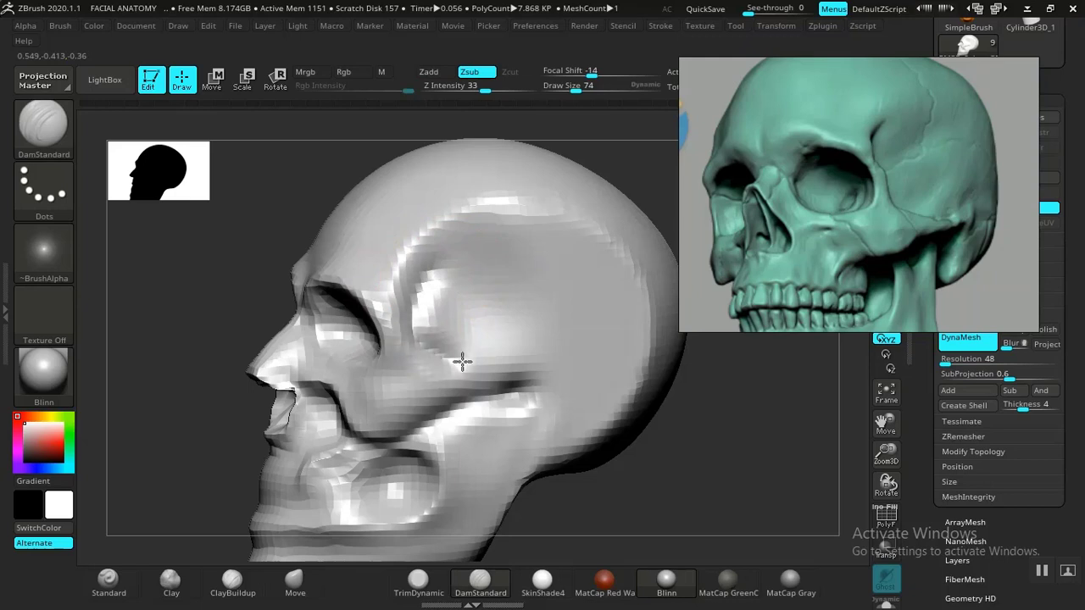
pyautogui.moveTo(462, 362); pyautogui.dragTo(561, 363)
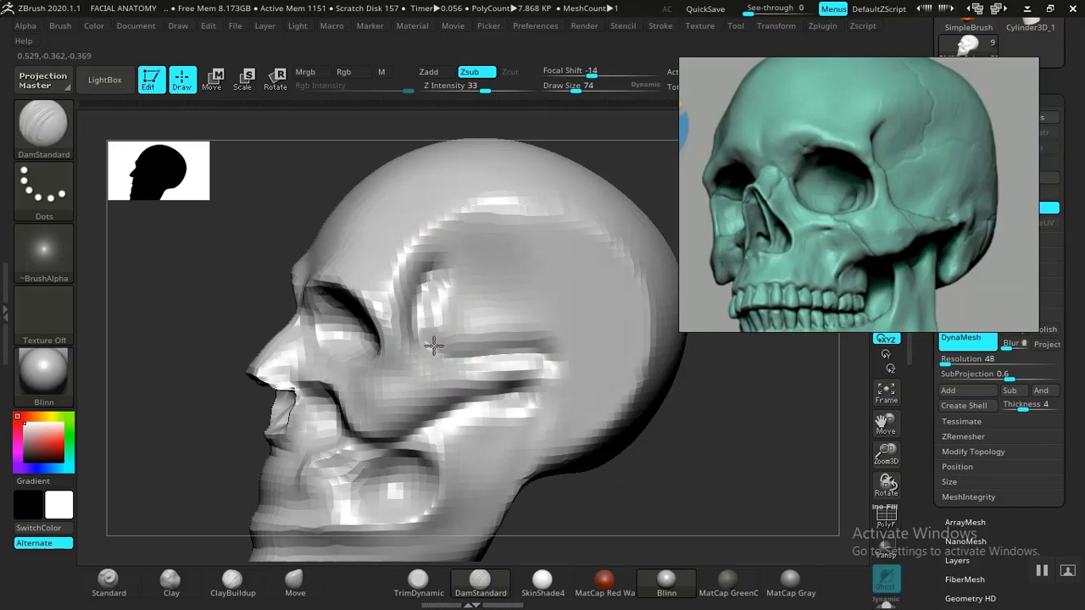
# Build up the volume of the cheekbone below and beside the eye socket with the Clay brush.
pyautogui.moveTo(714, 461); pyautogui.dragTo(255, 412)
pyautogui.moveTo(637, 421)
pyautogui.mouseDown()
pyautogui.moveTo(628, 413)
pyautogui.moveTo(635, 438)
pyautogui.moveTo(557, 482)
pyautogui.mouseUp()
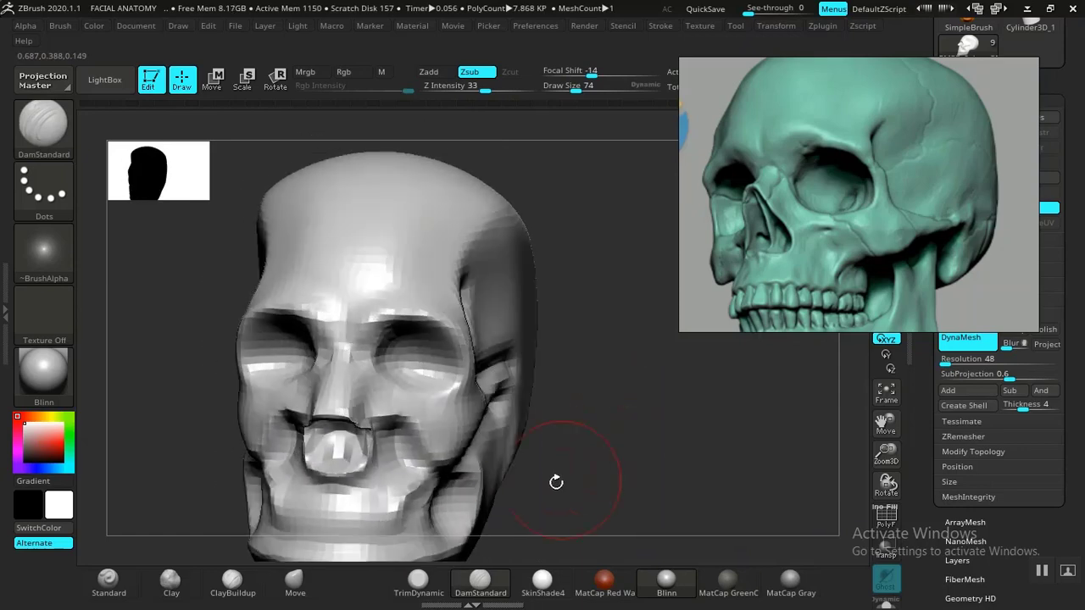
pyautogui.click(171, 581)
pyautogui.moveTo(610, 428)
pyautogui.mouseDown()
pyautogui.moveTo(603, 424)
pyautogui.moveTo(584, 478)
pyautogui.moveTo(587, 441)
pyautogui.moveTo(620, 470)
pyautogui.moveTo(480, 435)
pyautogui.mouseUp()
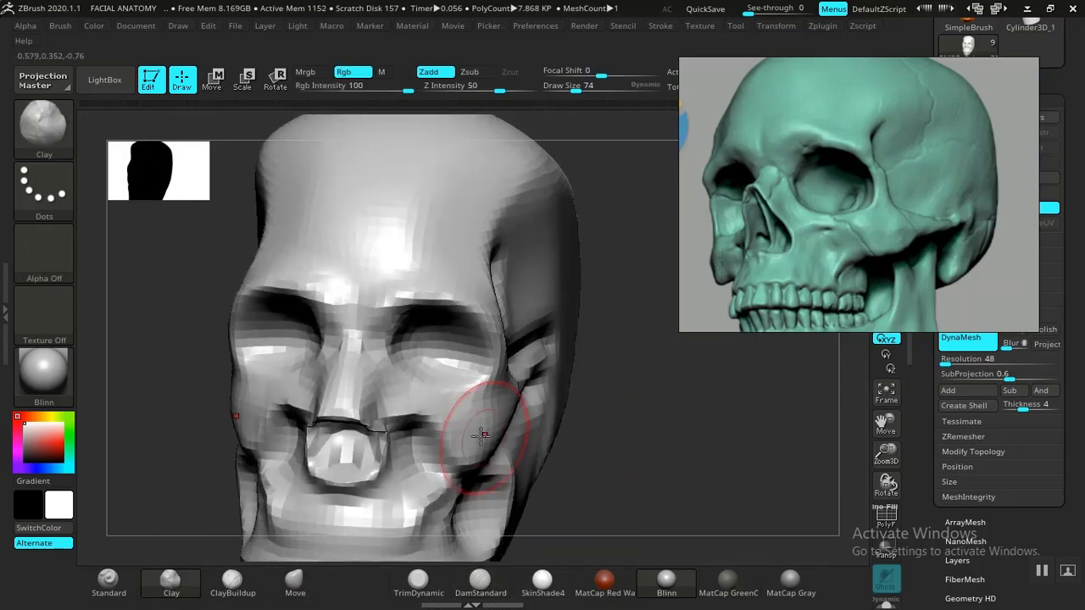
pyautogui.moveTo(628, 458); pyautogui.dragTo(519, 464)
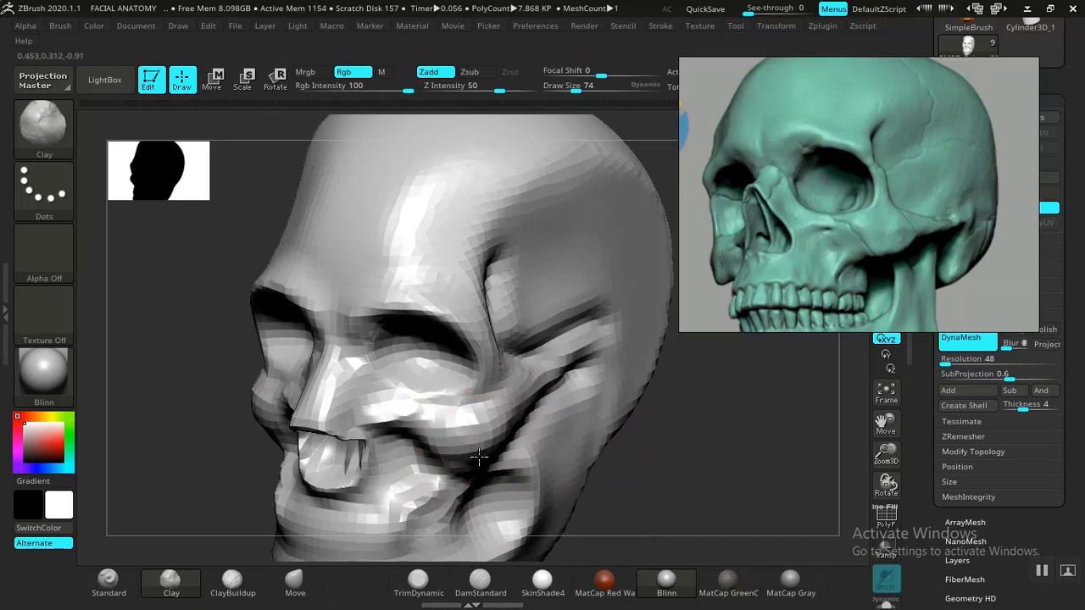
pyautogui.moveTo(689, 482); pyautogui.dragTo(409, 404)
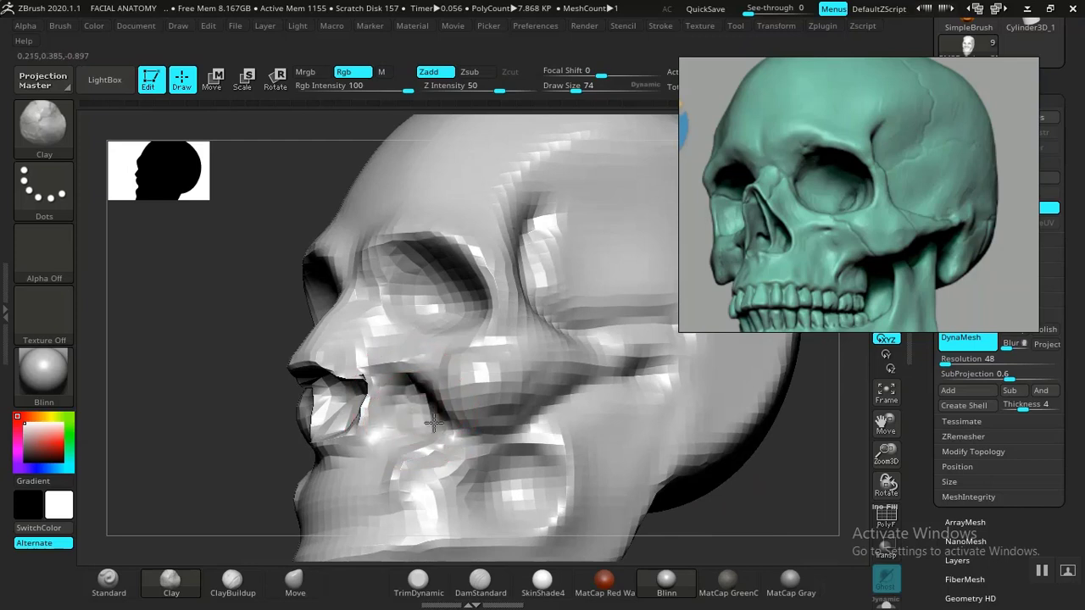
# Fill the groove between the nasal opening and the cheekbone with Clay, and smooth the surface.
pyautogui.press('ctrl')
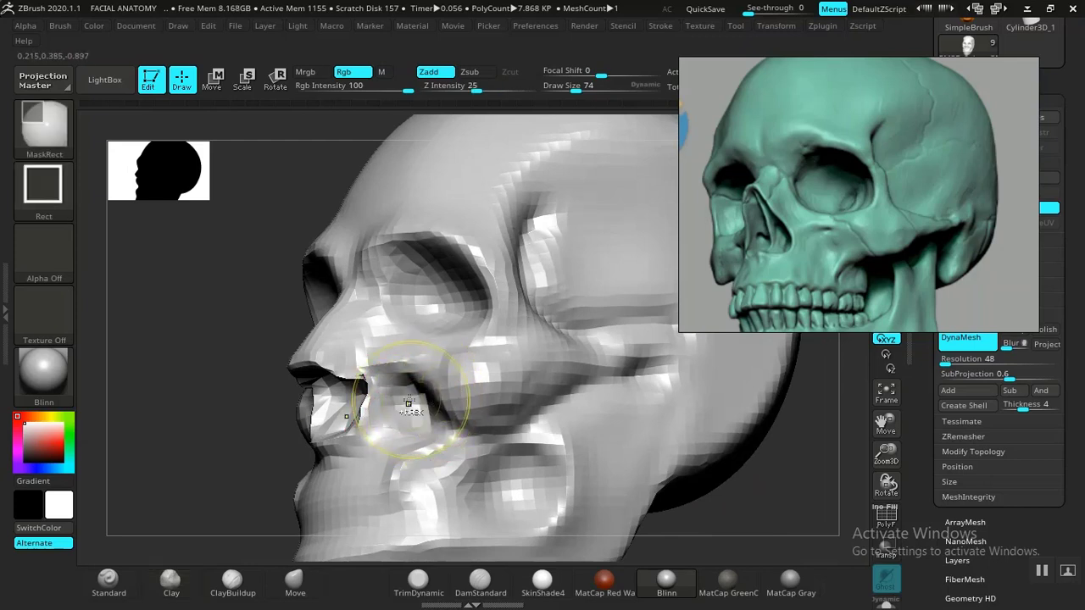
pyautogui.press('ctrl')
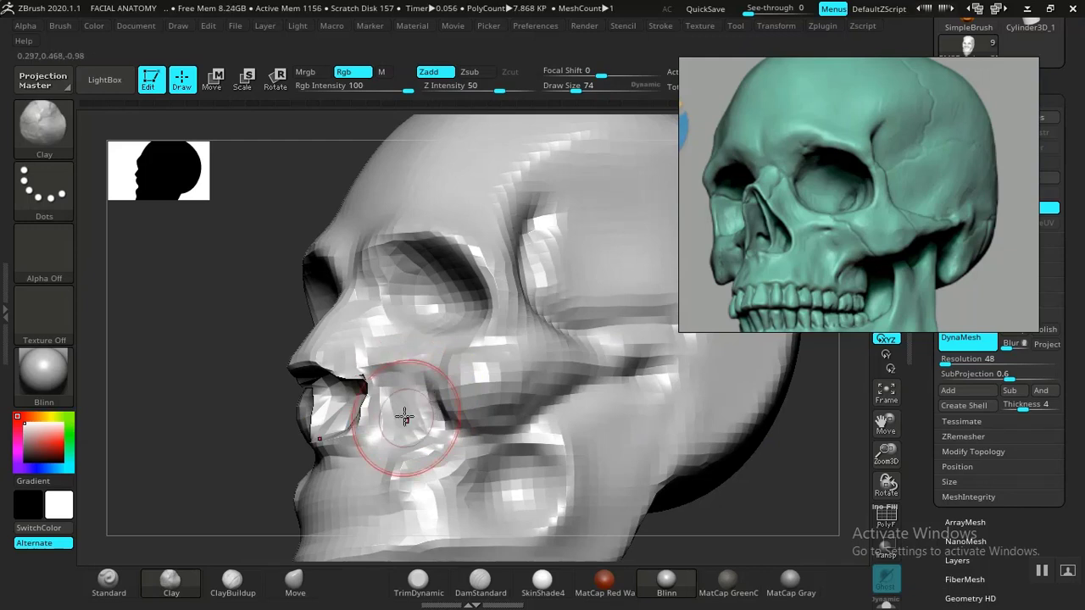
pyautogui.press('shift')
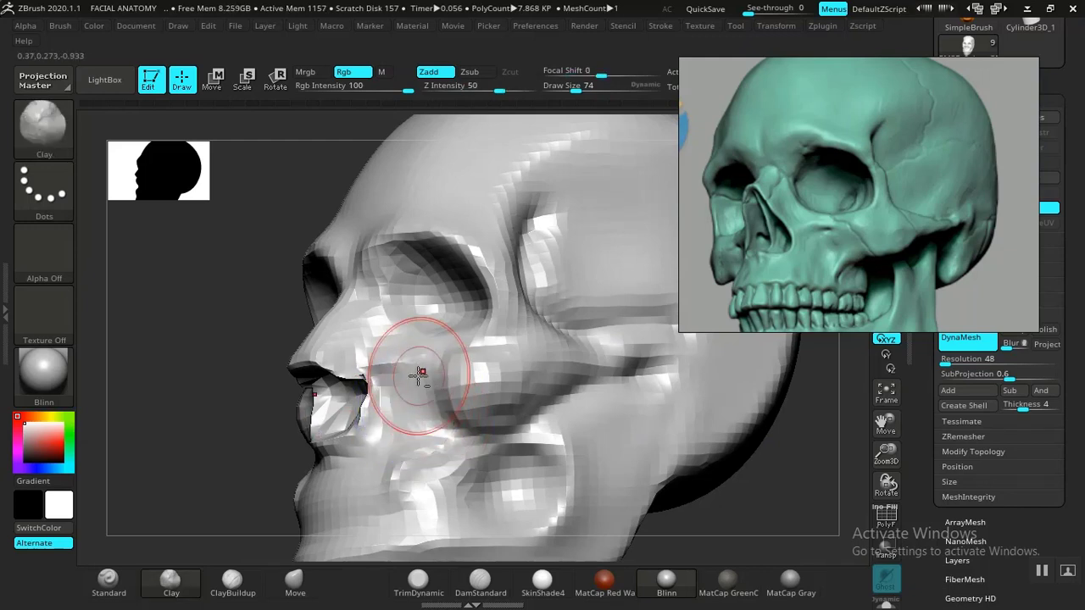
pyautogui.moveTo(766, 493)
pyautogui.keyDown('alt'); pyautogui.mouseDown()
pyautogui.moveTo(581, 438)
pyautogui.moveTo(646, 433)
pyautogui.moveTo(622, 460)
pyautogui.moveTo(533, 419)
pyautogui.mouseUp(); pyautogui.keyUp('alt')
pyautogui.press('shift')
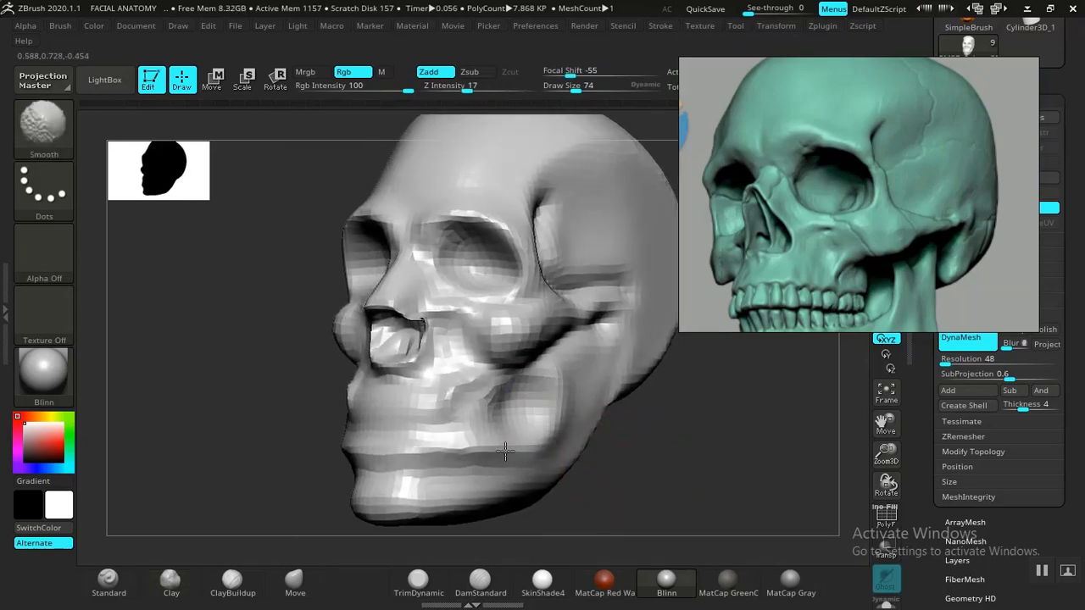
# Mask the whole lower jaw, including its upright branch, in side view with the MaskLasso brush.
pyautogui.moveTo(683, 463); pyautogui.dragTo(653, 470)
pyautogui.moveTo(732, 497)
pyautogui.keyDown('alt'); pyautogui.mouseDown()
pyautogui.moveTo(669, 465)
pyautogui.moveTo(626, 470)
pyautogui.moveTo(585, 443)
pyautogui.moveTo(568, 446)
pyautogui.mouseUp(); pyautogui.keyUp('alt')
pyautogui.press('shift')
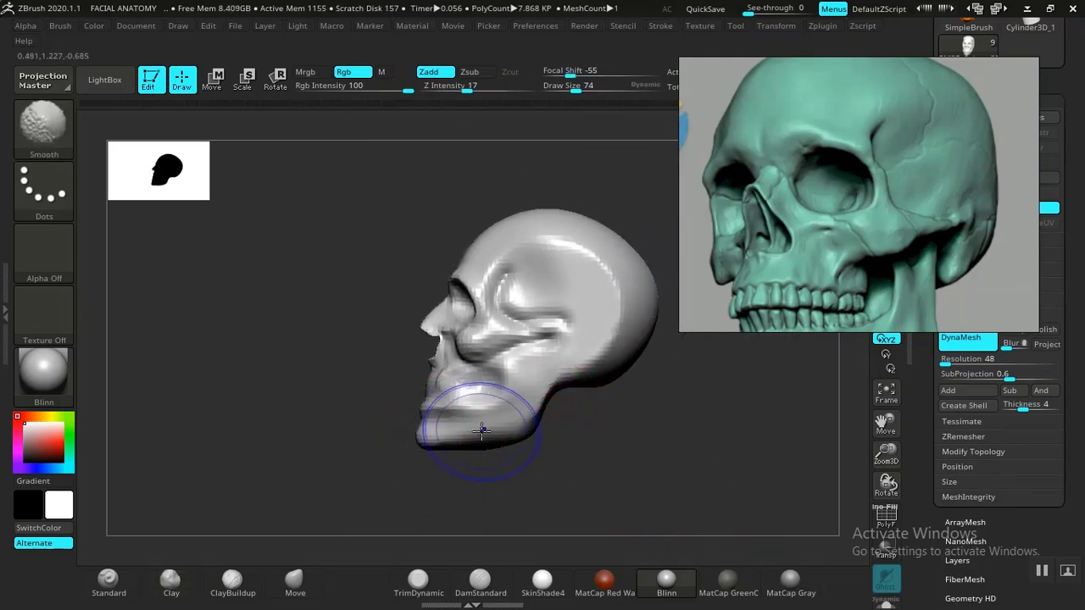
pyautogui.keyDown('ctrl'); pyautogui.click(44, 126); pyautogui.keyUp('ctrl')
pyautogui.click(313, 212)
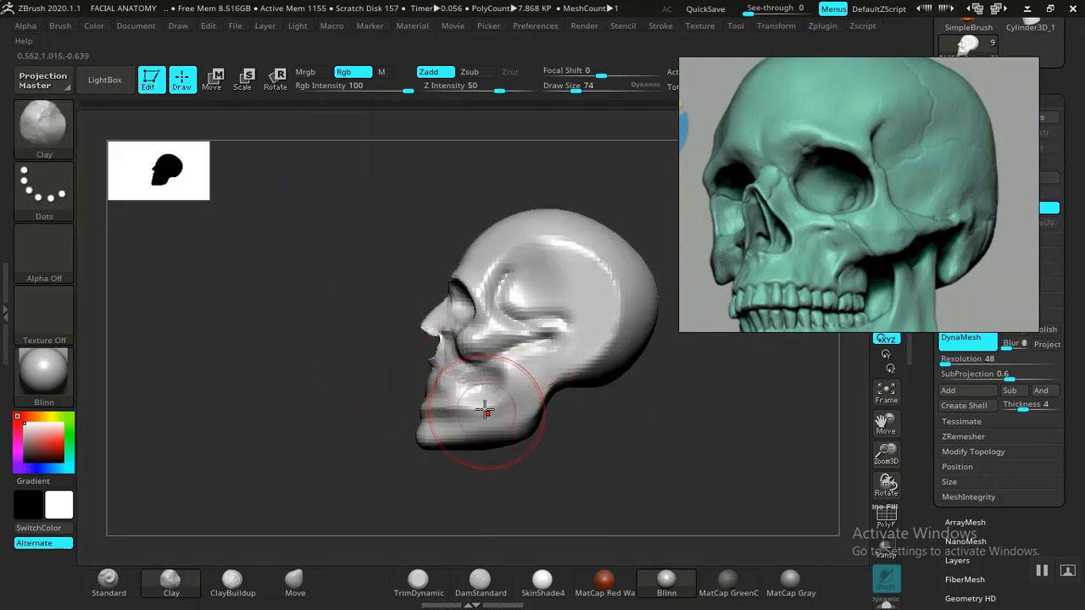
pyautogui.press('ctrl')
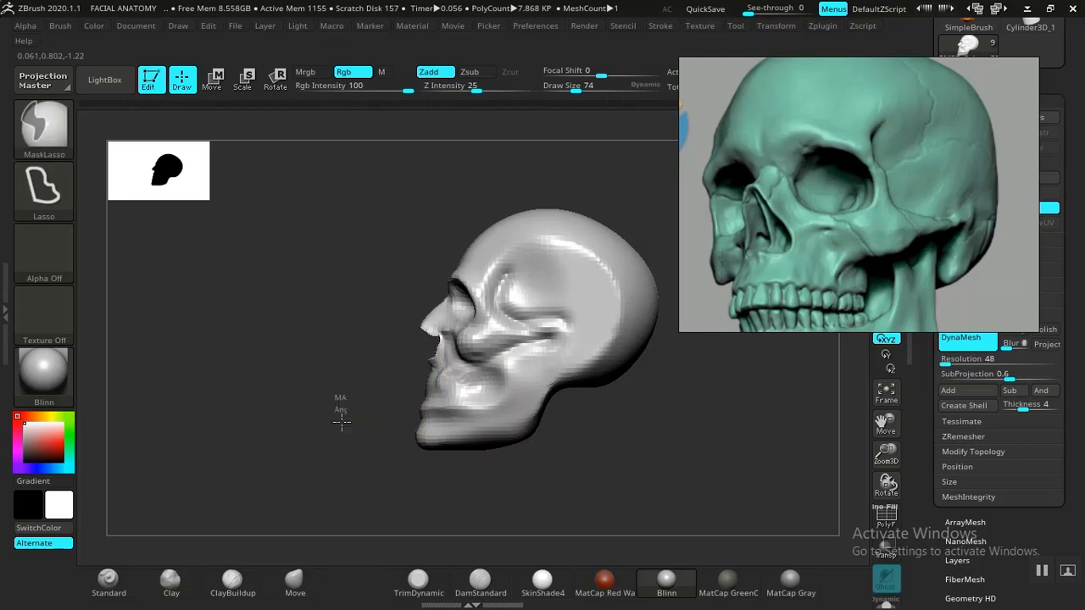
pyautogui.moveTo(343, 400)
pyautogui.keyDown('ctrl'); pyautogui.mouseDown()
pyautogui.moveTo(460, 503)
pyautogui.moveTo(557, 456)
pyautogui.moveTo(581, 425)
pyautogui.moveTo(584, 405)
pyautogui.moveTo(545, 342)
pyautogui.moveTo(505, 367)
pyautogui.moveTo(502, 385)
pyautogui.mouseUp(); pyautogui.keyUp('ctrl')
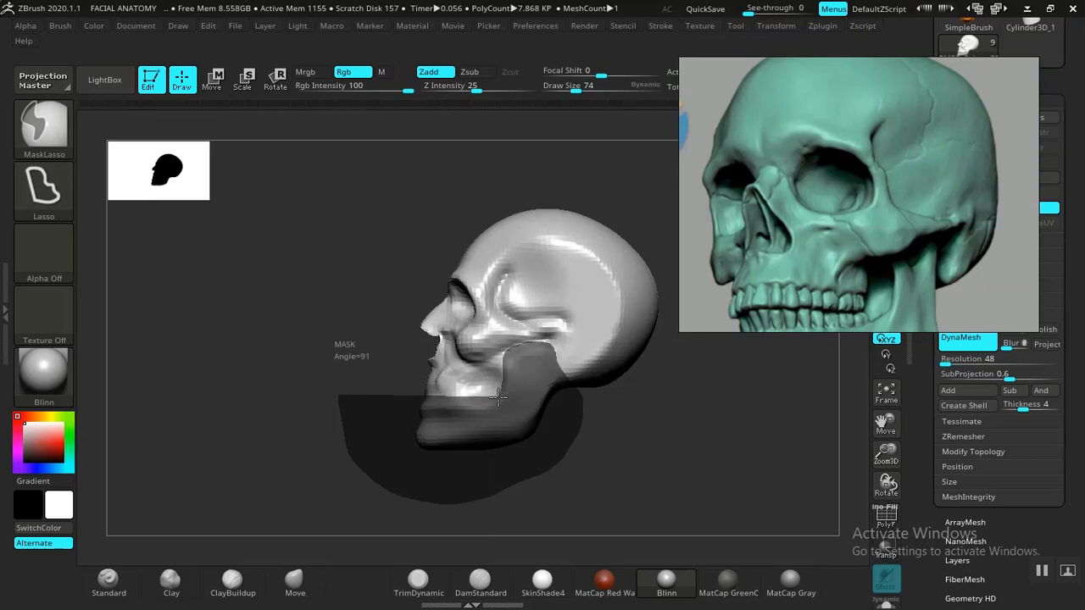
pyautogui.keyDown('ctrl'); pyautogui.moveTo(396, 401); pyautogui.dragTo(364, 400); pyautogui.keyUp('ctrl')
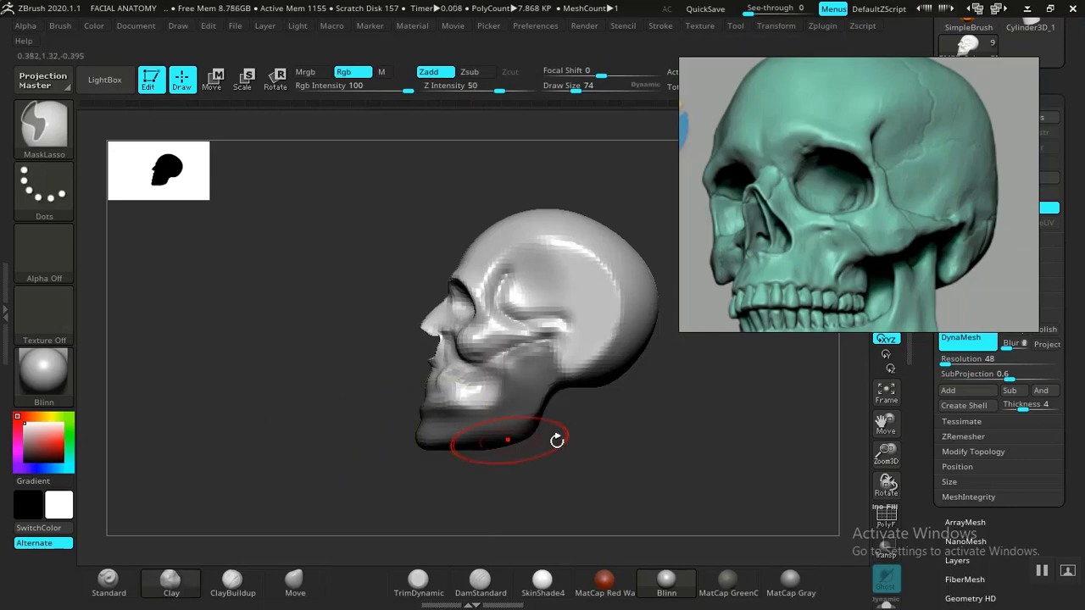
# Display the polygon wireframe and turn the masked lower jaw into its own polygroup.
pyautogui.moveTo(557, 439)
pyautogui.mouseDown()
pyautogui.moveTo(659, 458)
pyautogui.moveTo(626, 462)
pyautogui.mouseUp()
pyautogui.moveTo(626, 461)
pyautogui.mouseDown()
pyautogui.moveTo(586, 460)
pyautogui.moveTo(591, 441)
pyautogui.mouseUp()
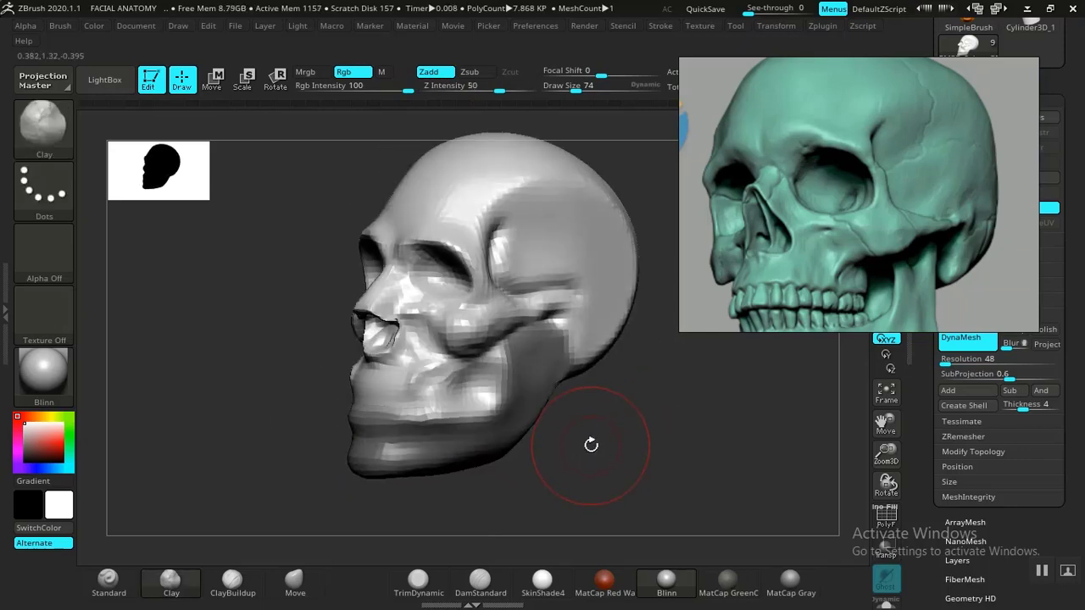
pyautogui.hotkey('shift', 'f')
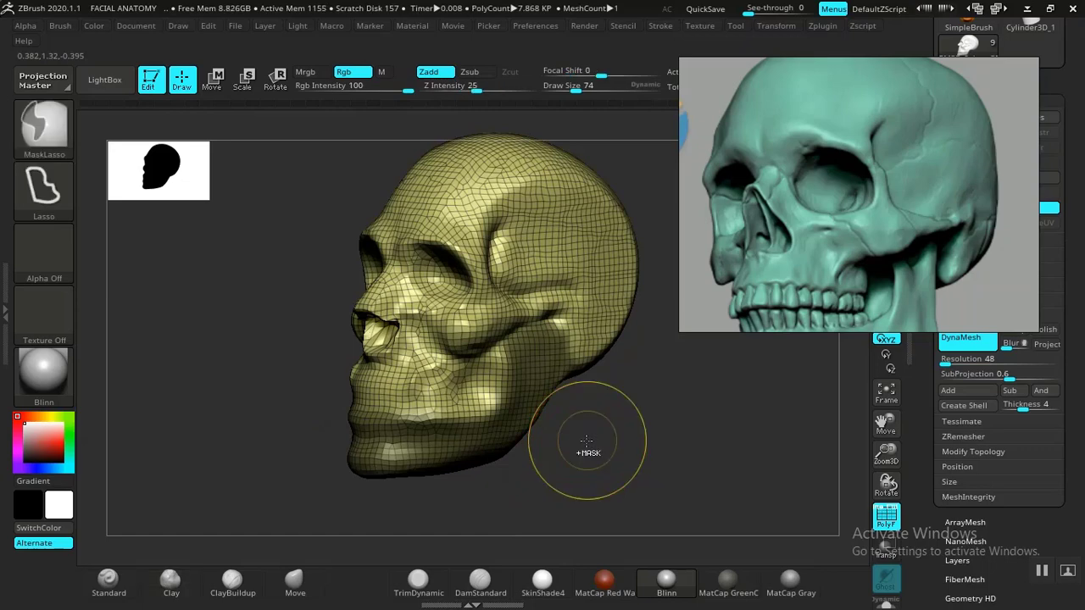
pyautogui.hotkey('ctrl', 'w')
pyautogui.moveTo(598, 436)
pyautogui.mouseDown()
pyautogui.moveTo(625, 438)
pyautogui.moveTo(593, 431)
pyautogui.mouseUp()
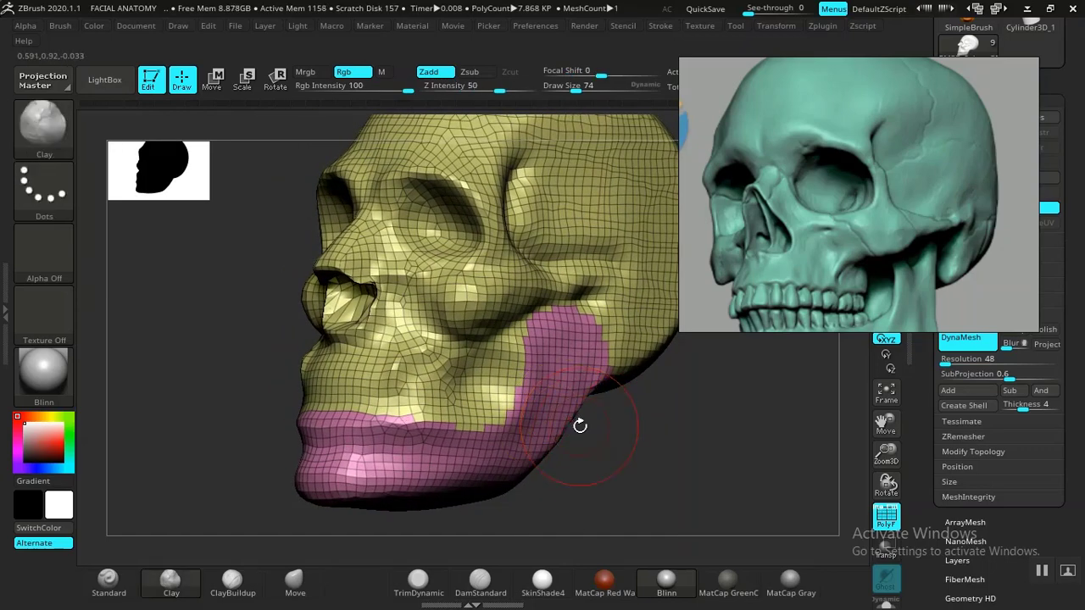
# Isolate the lower jaw polygroup and turn on double-sided display for the mesh.
pyautogui.keyDown('ctrl'); pyautogui.keyDown('shift'); pyautogui.click(529, 419); pyautogui.keyUp('shift'); pyautogui.keyUp('ctrl')
pyautogui.moveTo(638, 444); pyautogui.dragTo(637, 416)
pyautogui.scroll(-10, 924, 471)
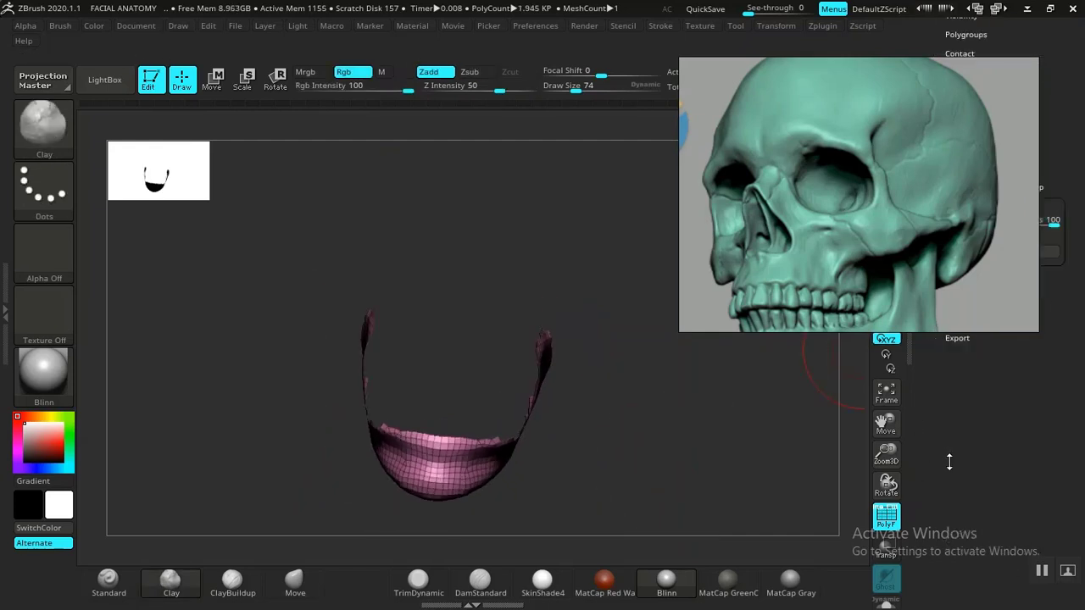
pyautogui.click(966, 454)
pyautogui.click(958, 492)
pyautogui.moveTo(660, 448)
pyautogui.mouseDown()
pyautogui.moveTo(661, 421)
pyautogui.moveTo(612, 421)
pyautogui.moveTo(645, 449)
pyautogui.mouseUp()
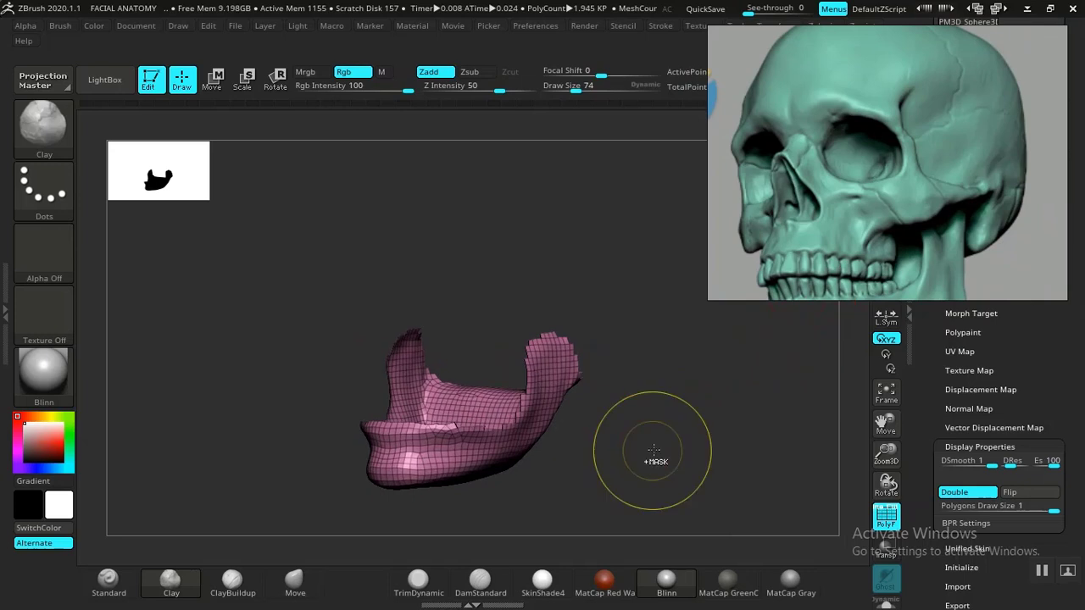
# Mask the isolated jaw, bring back the rest of the head, and turn off the wireframe display.
pyautogui.keyDown('ctrl'); pyautogui.click(656, 450); pyautogui.keyUp('ctrl')
pyautogui.keyDown('ctrl'); pyautogui.keyDown('shift'); pyautogui.click(687, 435); pyautogui.keyUp('shift'); pyautogui.keyUp('ctrl')
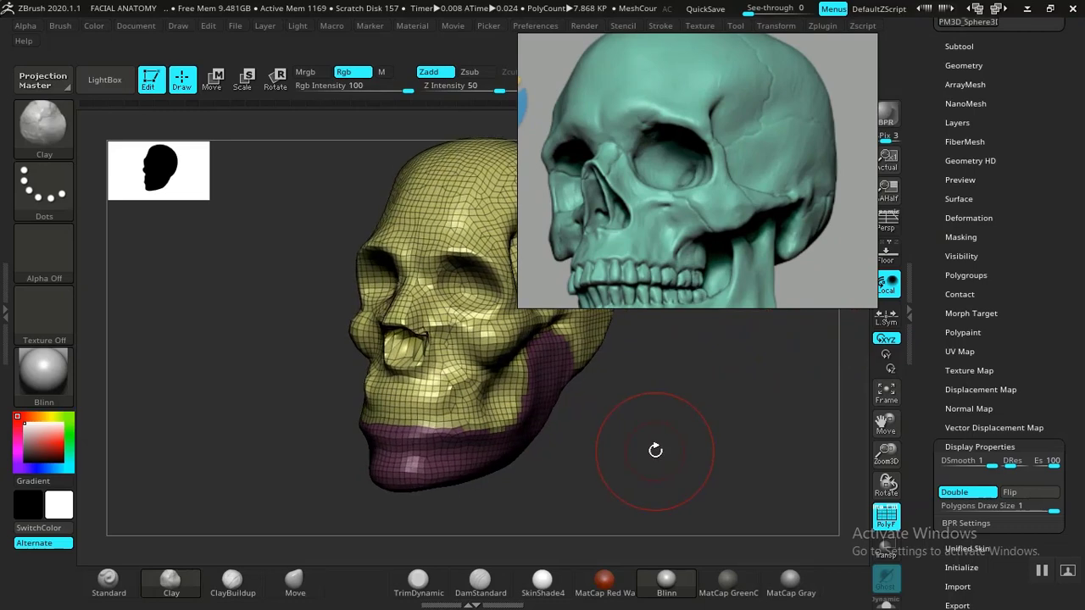
pyautogui.hotkey('shift', 'f')
pyautogui.scroll(5, 932, 182)
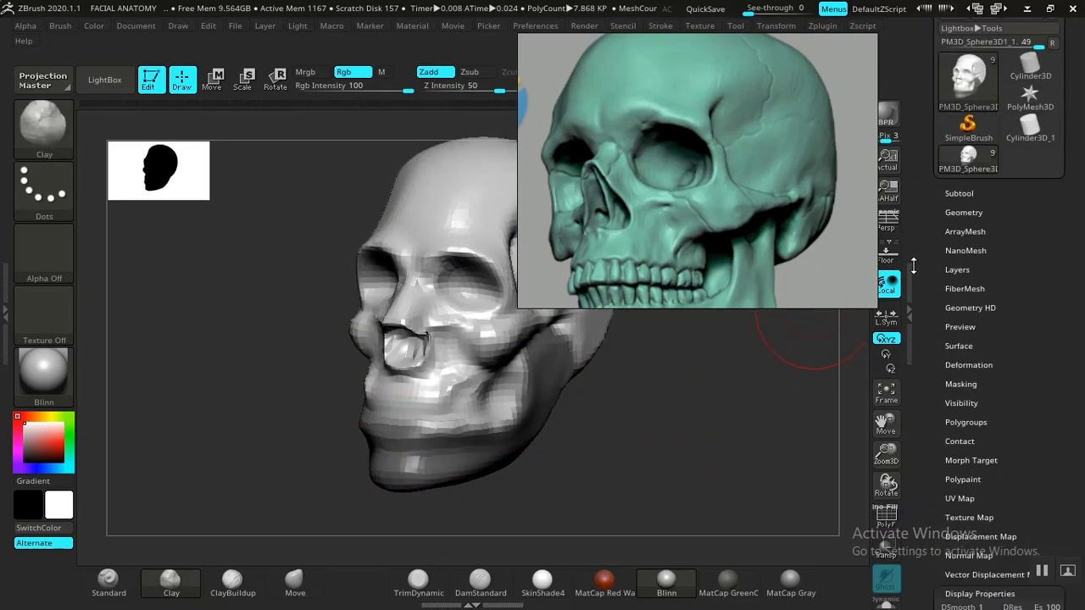
# Split the unmasked points so the upper skull and the lower jaw become separate subtools.
pyautogui.click(961, 212)
pyautogui.scroll(-5, 920, 305)
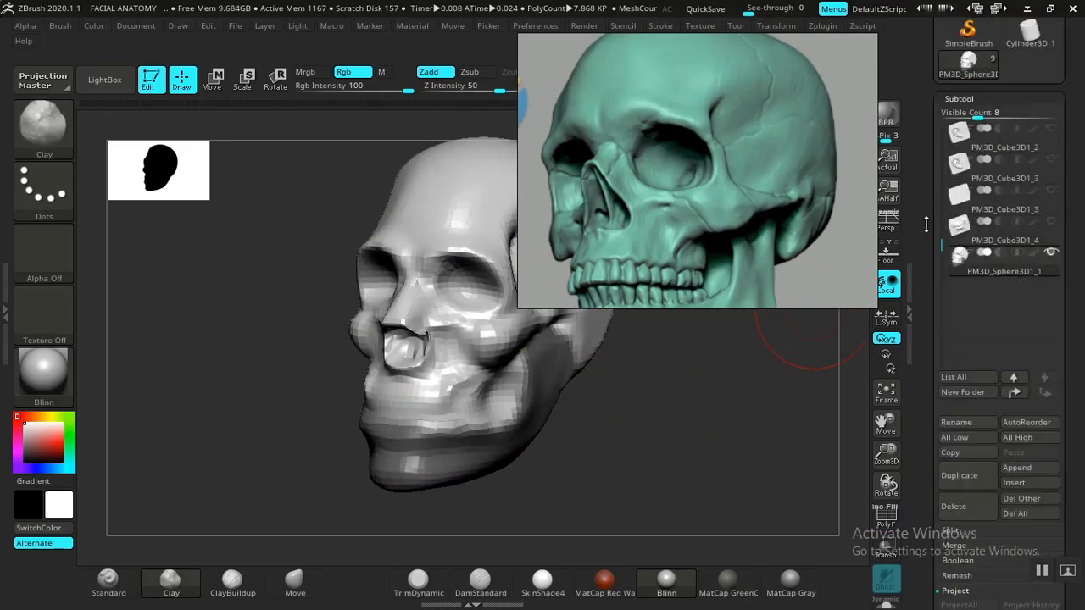
pyautogui.click(951, 348)
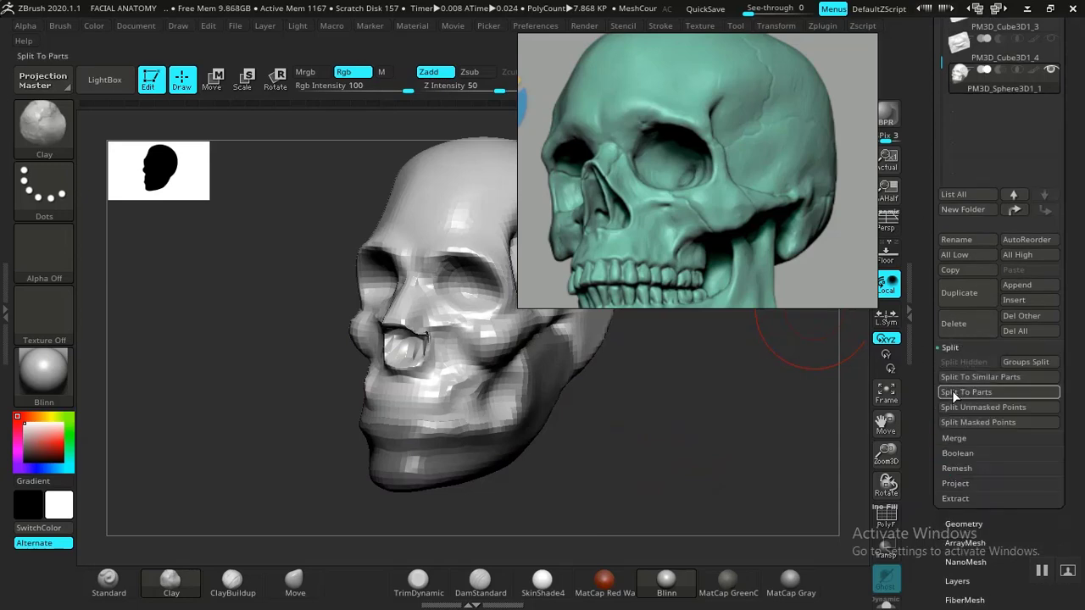
pyautogui.click(953, 405)
pyautogui.moveTo(622, 435); pyautogui.dragTo(635, 458)
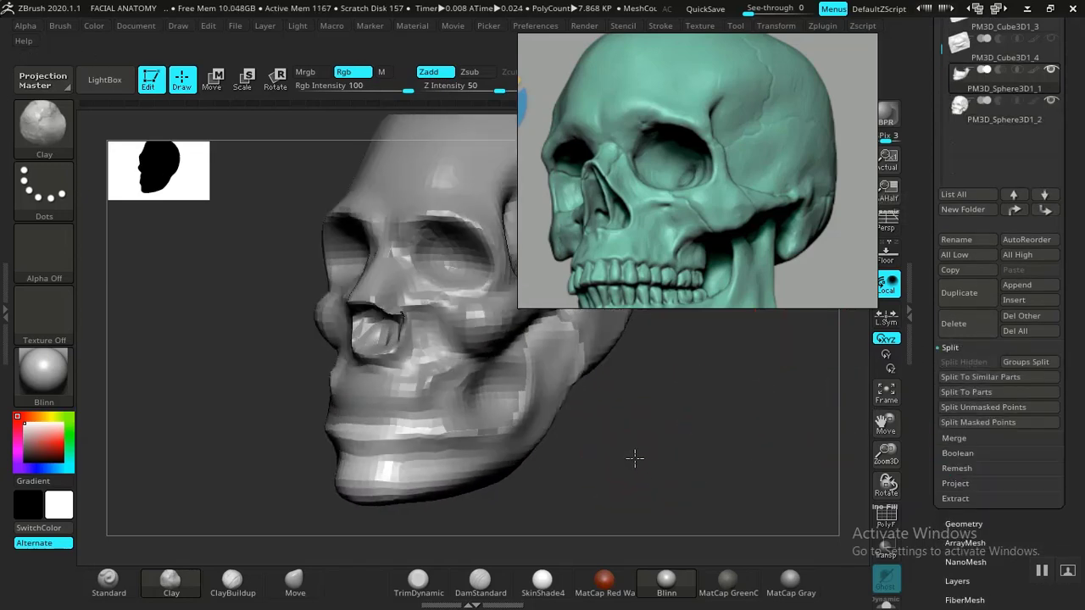
# Show only the upper skull subtool and remesh it to close the opening left by the jaw.
pyautogui.click(1024, 117)
pyautogui.moveTo(638, 441)
pyautogui.mouseDown()
pyautogui.moveTo(554, 431)
pyautogui.moveTo(571, 427)
pyautogui.moveTo(618, 470)
pyautogui.moveTo(635, 412)
pyautogui.moveTo(610, 436)
pyautogui.moveTo(603, 484)
pyautogui.moveTo(543, 460)
pyautogui.moveTo(636, 487)
pyautogui.moveTo(607, 406)
pyautogui.moveTo(622, 455)
pyautogui.moveTo(610, 458)
pyautogui.moveTo(639, 465)
pyautogui.moveTo(581, 363)
pyautogui.moveTo(598, 443)
pyautogui.moveTo(634, 395)
pyautogui.moveTo(642, 448)
pyautogui.moveTo(630, 455)
pyautogui.moveTo(598, 328)
pyautogui.moveTo(641, 449)
pyautogui.moveTo(634, 436)
pyautogui.moveTo(589, 446)
pyautogui.moveTo(639, 456)
pyautogui.moveTo(621, 484)
pyautogui.moveTo(605, 465)
pyautogui.moveTo(483, 447)
pyautogui.mouseUp()
pyautogui.press('ctrl')
pyautogui.press('shift')
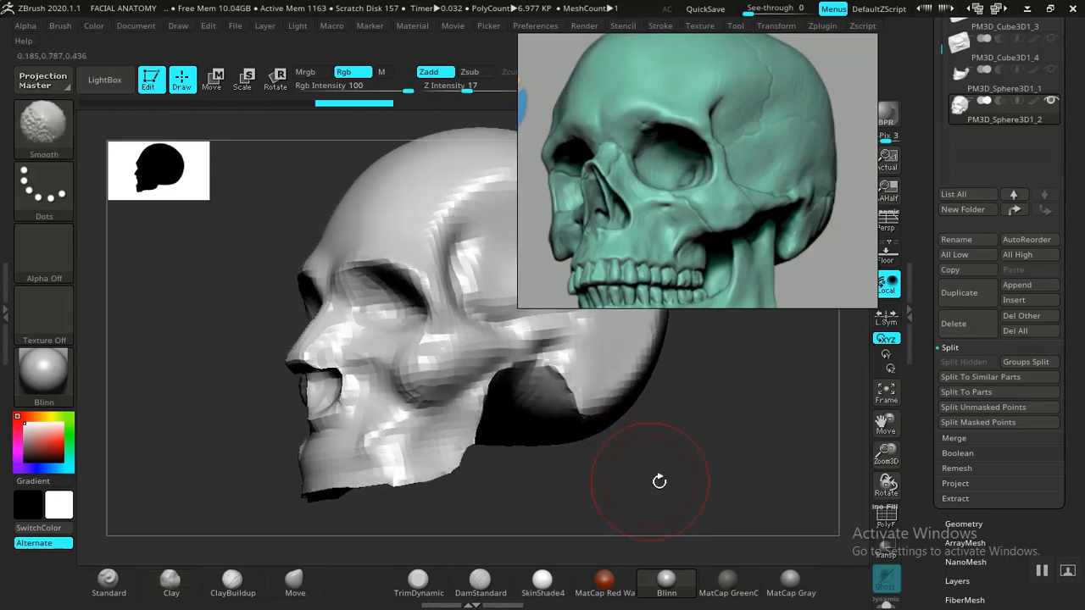
# Smooth the closed underside and the edge behind the upper jaw, and show the lower jaw subtool again.
pyautogui.moveTo(659, 480); pyautogui.dragTo(666, 327)
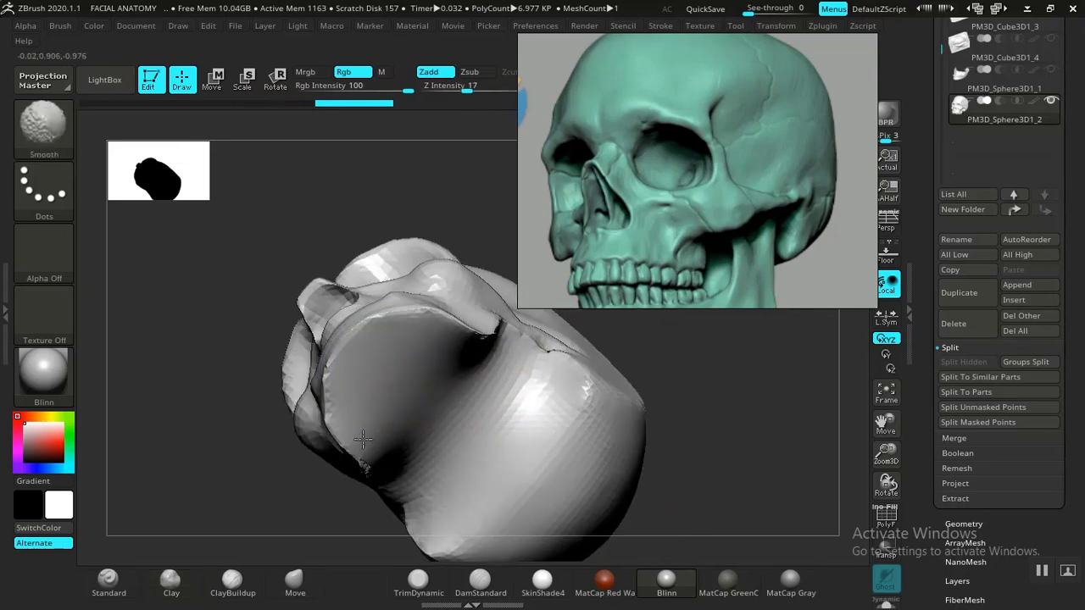
pyautogui.moveTo(712, 442)
pyautogui.mouseDown()
pyautogui.moveTo(533, 472)
pyautogui.moveTo(513, 460)
pyautogui.mouseUp()
pyautogui.press('shift')
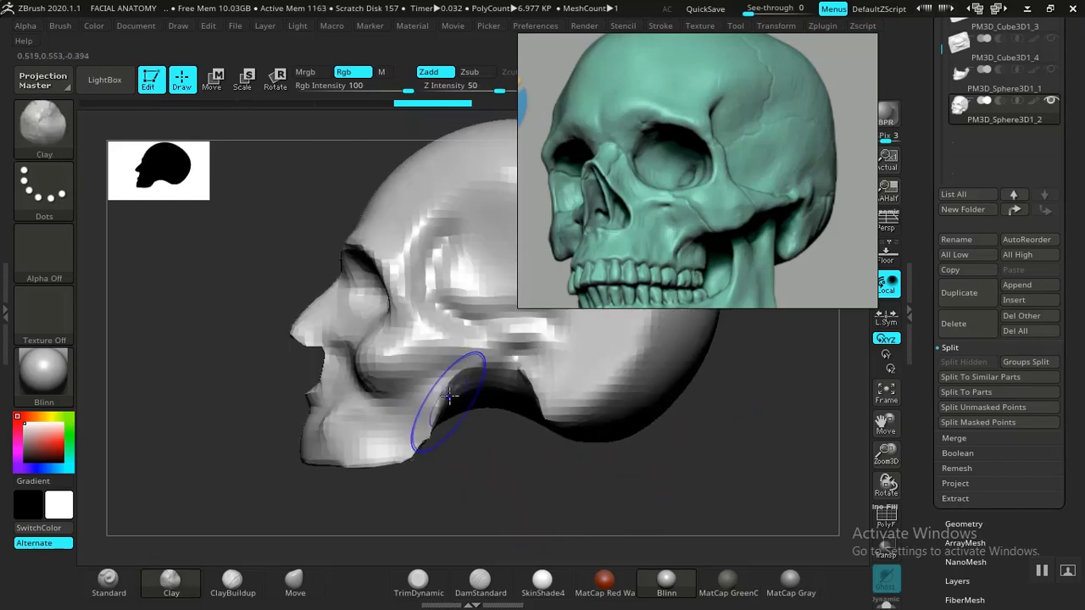
pyautogui.keyDown('shift'); pyautogui.moveTo(449, 402); pyautogui.dragTo(399, 458); pyautogui.keyUp('shift')
pyautogui.click(1051, 70)
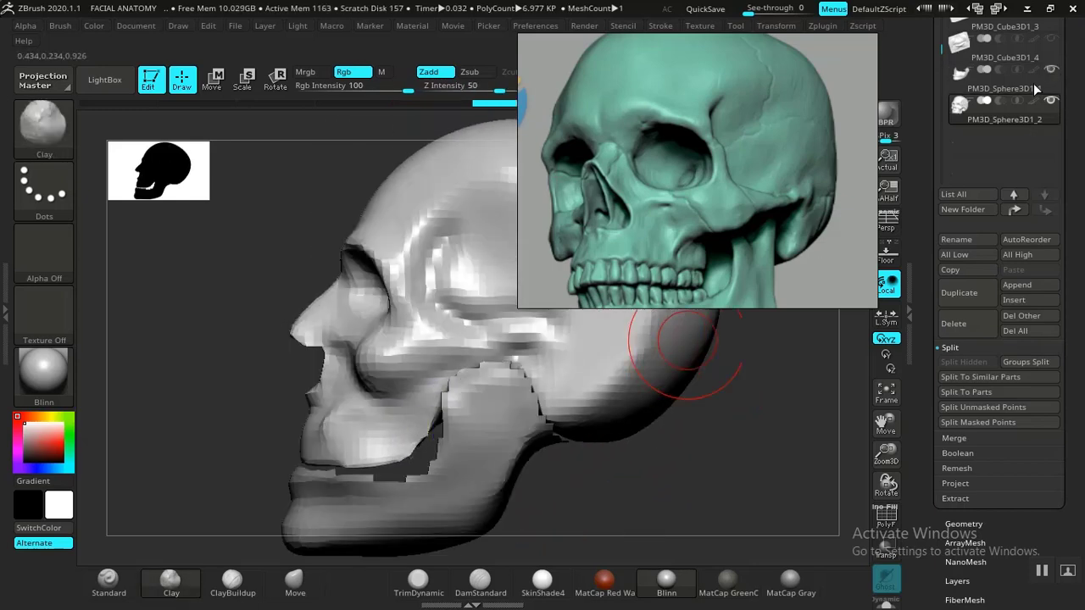
# Push the back edge of the upper jaw forward with the Move brush, opening a gap in front of the jaw's upright branch.
pyautogui.moveTo(674, 481)
pyautogui.mouseDown()
pyautogui.moveTo(692, 480)
pyautogui.moveTo(621, 473)
pyautogui.moveTo(625, 438)
pyautogui.moveTo(625, 484)
pyautogui.moveTo(589, 489)
pyautogui.moveTo(630, 500)
pyautogui.moveTo(618, 497)
pyautogui.mouseUp()
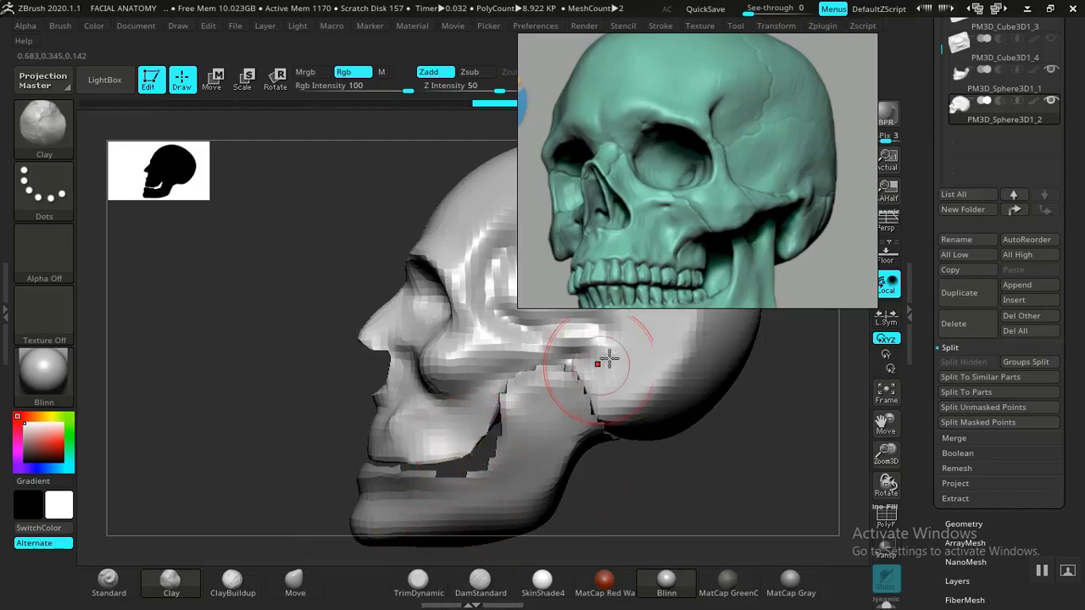
pyautogui.moveTo(703, 240); pyautogui.dragTo(728, 186, button='middle')
pyautogui.moveTo(663, 460); pyautogui.dragTo(652, 466)
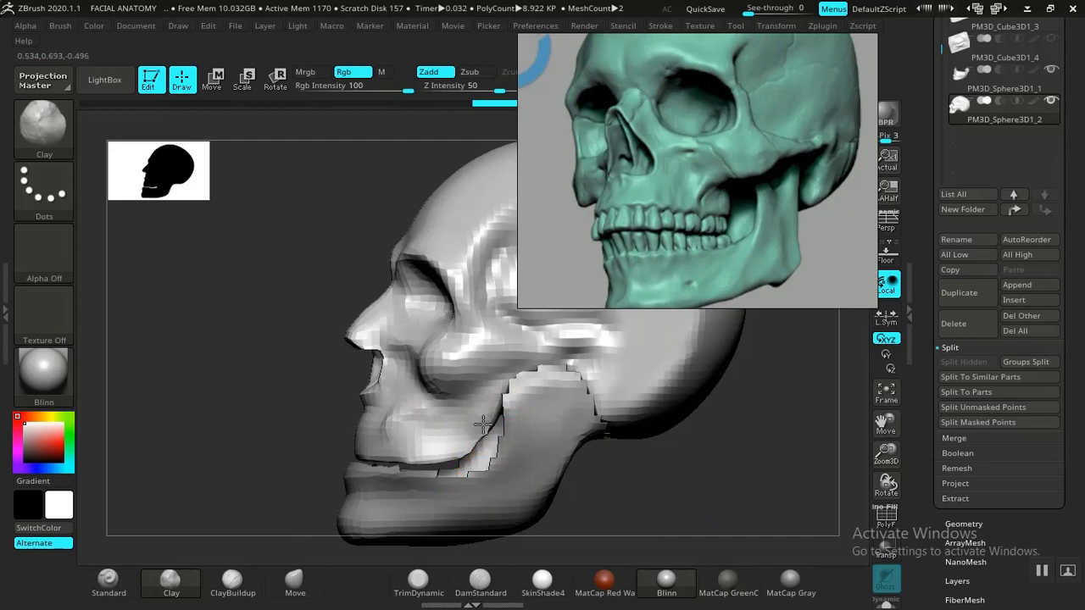
pyautogui.click(309, 585)
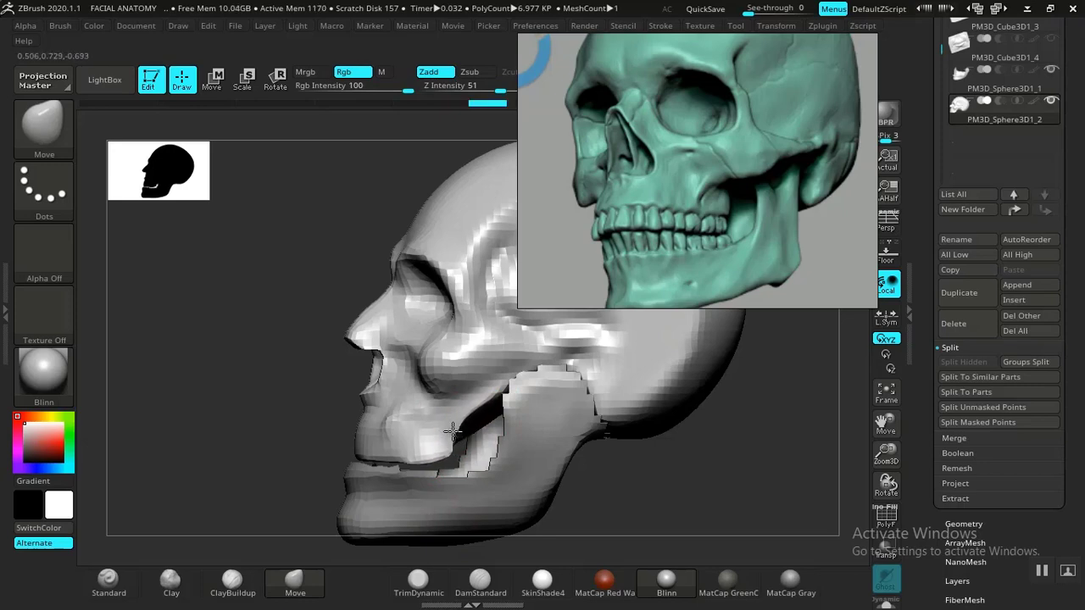
pyautogui.moveTo(648, 502); pyautogui.dragTo(620, 486)
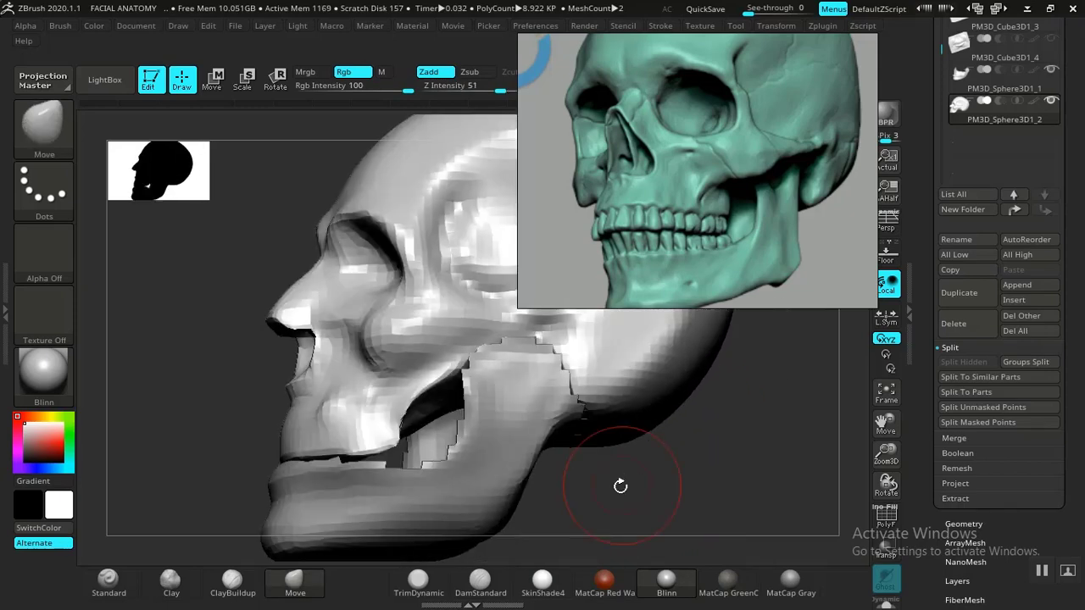
# Narrow the upright branch of the lower jaw from behind, following the side-view skull reference.
pyautogui.moveTo(519, 460); pyautogui.dragTo(579, 462)
pyautogui.moveTo(698, 263); pyautogui.dragTo(879, 244)
pyautogui.moveTo(625, 424)
pyautogui.mouseDown()
pyautogui.moveTo(564, 416)
pyautogui.moveTo(606, 411)
pyautogui.moveTo(625, 375)
pyautogui.moveTo(654, 392)
pyautogui.moveTo(644, 478)
pyautogui.moveTo(640, 449)
pyautogui.mouseUp()
pyautogui.hotkey('ctrl', 'shift')
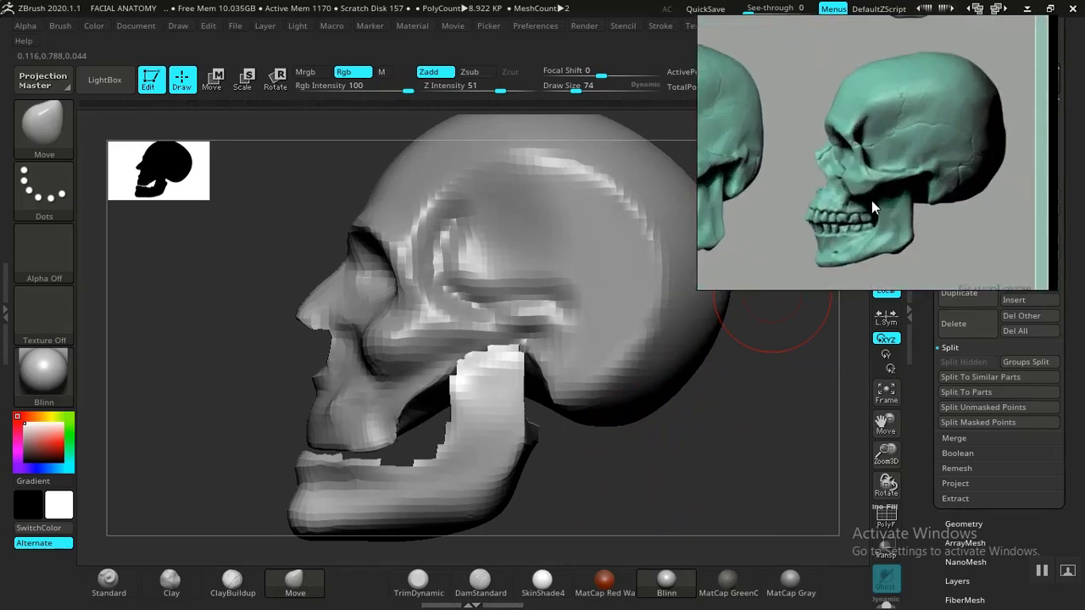
# Smooth the temple hollow on the upper skull subtool, and build up the cheekbone and its arch with the Standard brush.
pyautogui.moveTo(671, 473); pyautogui.dragTo(654, 563)
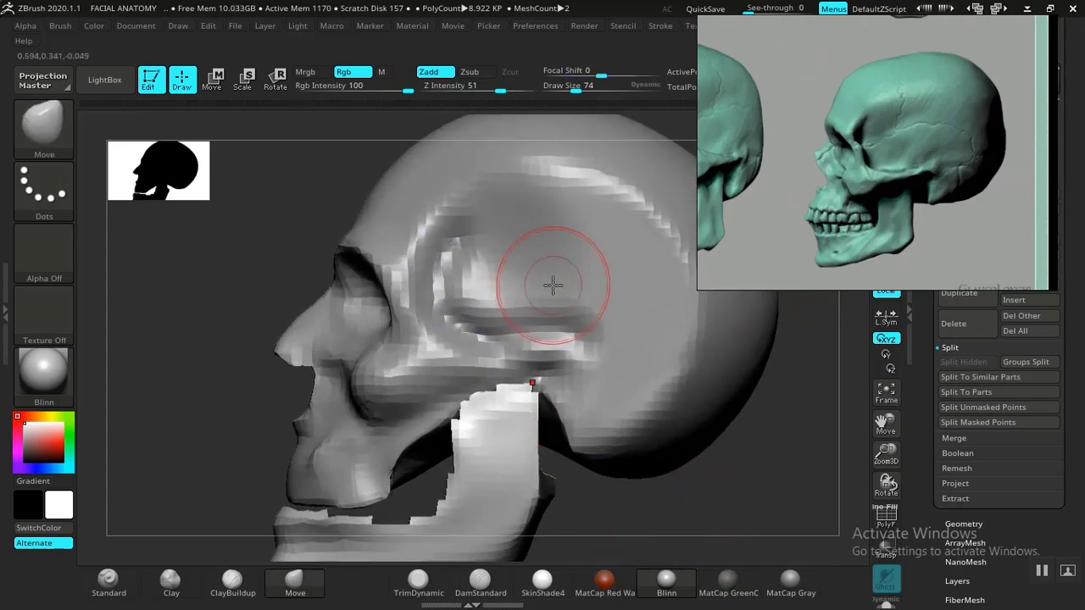
pyautogui.moveTo(530, 289)
pyautogui.keyDown('shift'); pyautogui.mouseDown()
pyautogui.moveTo(467, 262)
pyautogui.moveTo(460, 300)
pyautogui.moveTo(524, 328)
pyautogui.mouseUp(); pyautogui.keyUp('shift')
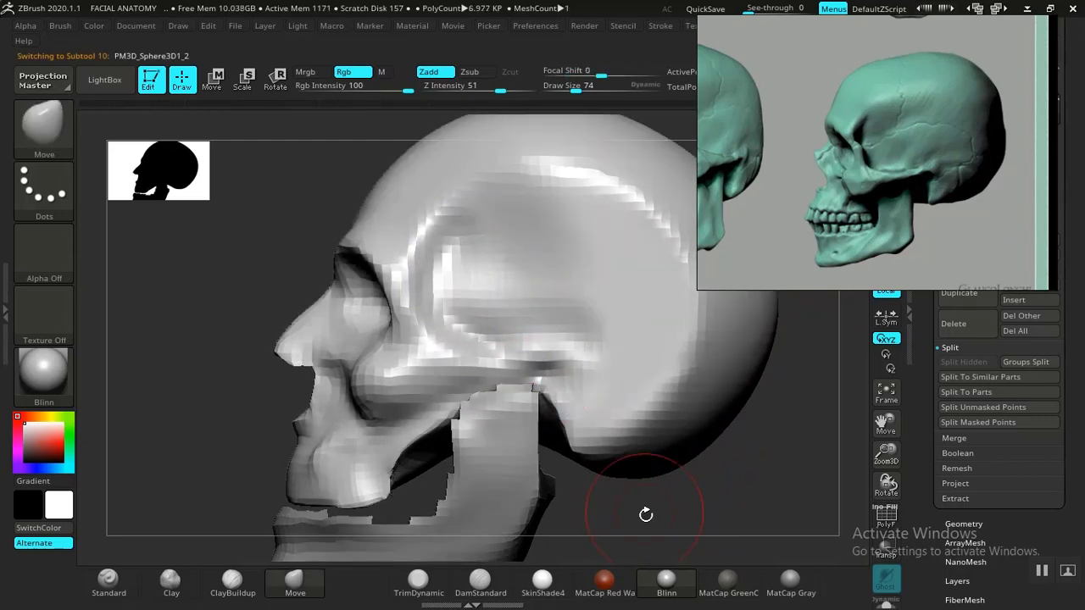
pyautogui.moveTo(647, 514)
pyautogui.mouseDown()
pyautogui.moveTo(602, 489)
pyautogui.moveTo(615, 493)
pyautogui.moveTo(619, 455)
pyautogui.moveTo(668, 489)
pyautogui.moveTo(672, 502)
pyautogui.moveTo(621, 479)
pyautogui.mouseUp()
pyautogui.click(109, 581)
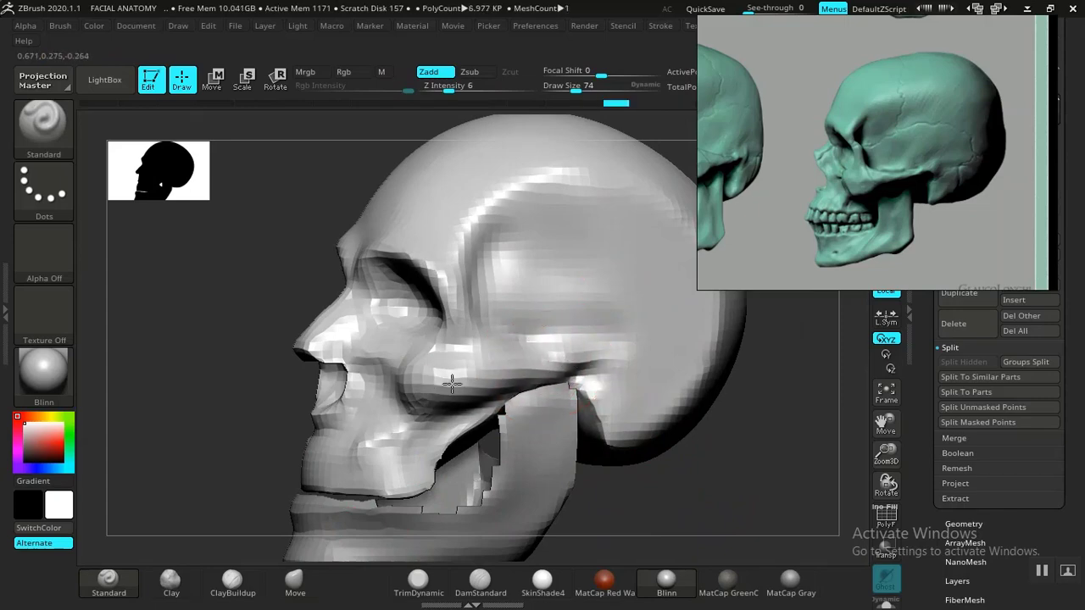
pyautogui.moveTo(665, 450); pyautogui.dragTo(477, 423)
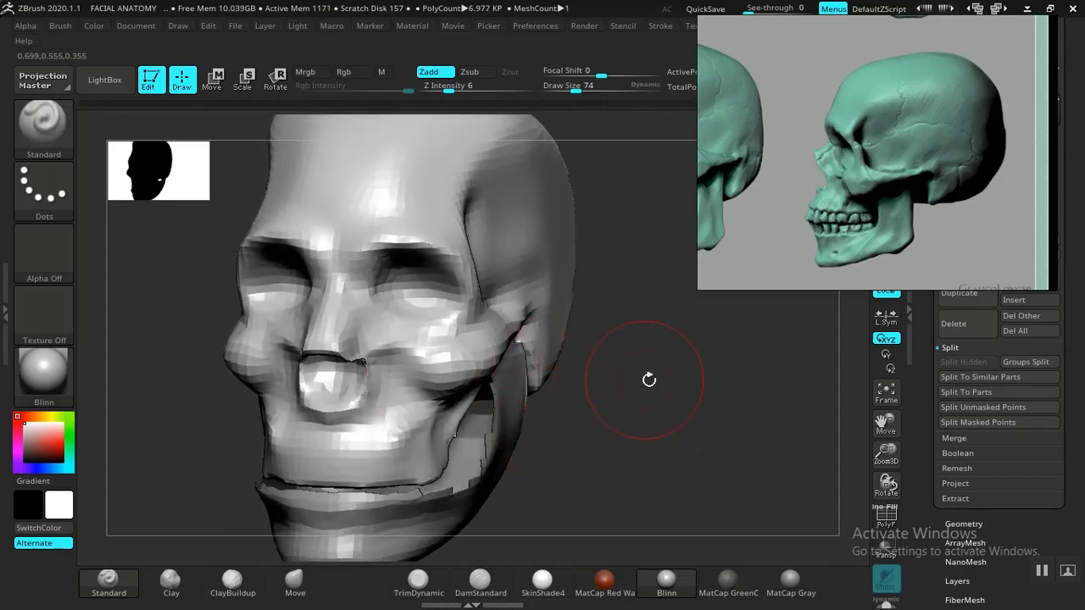
pyautogui.moveTo(649, 380); pyautogui.dragTo(625, 495)
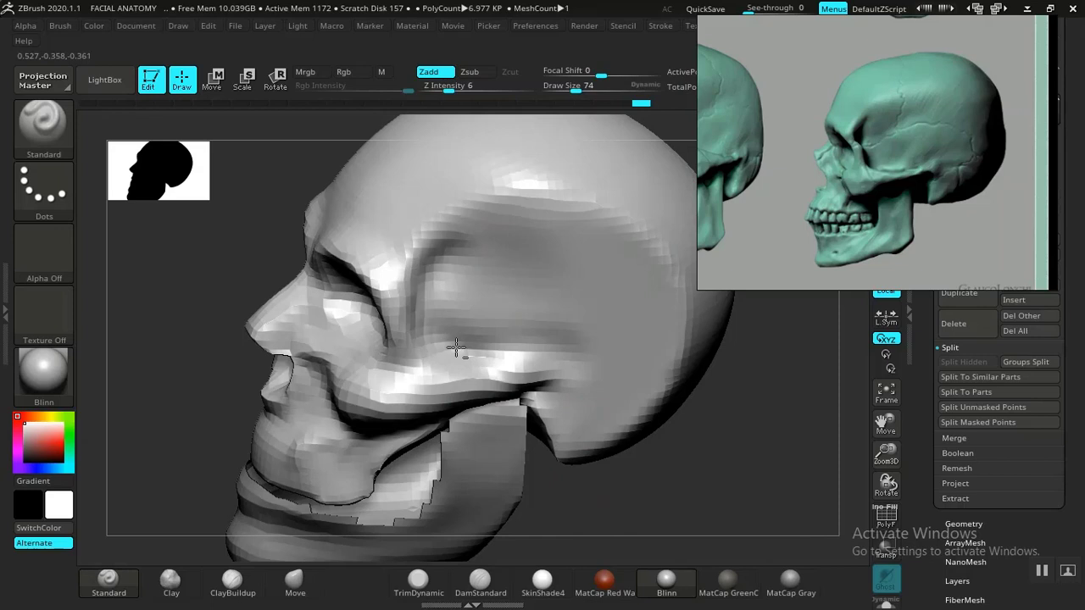
# Deepen the temple grooves above the cheekbone arch and behind the eye socket with DamStandard.
pyautogui.click(480, 583)
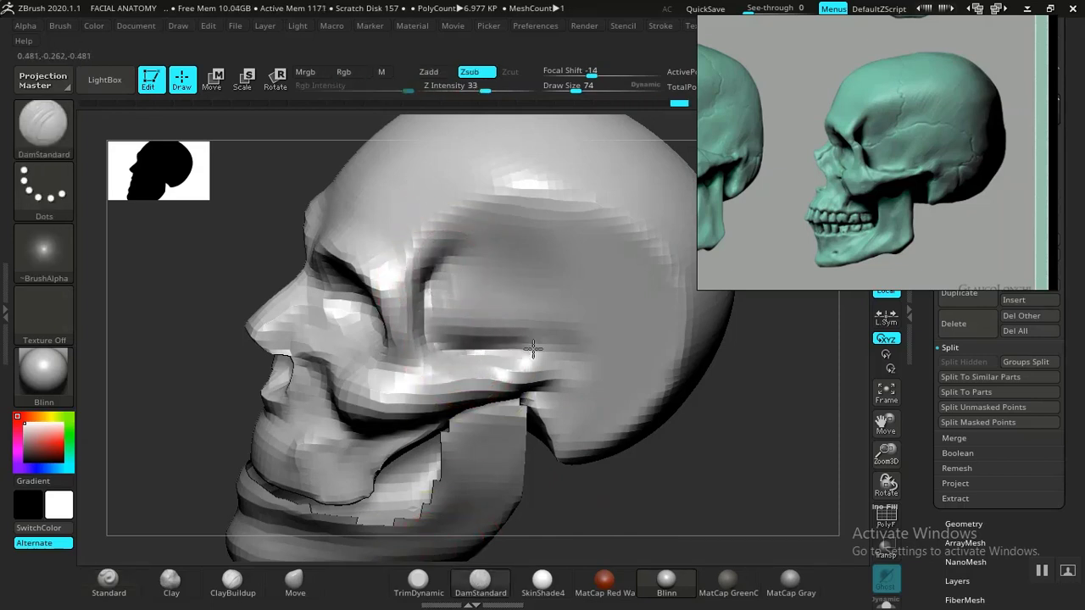
pyautogui.moveTo(442, 315); pyautogui.dragTo(484, 342)
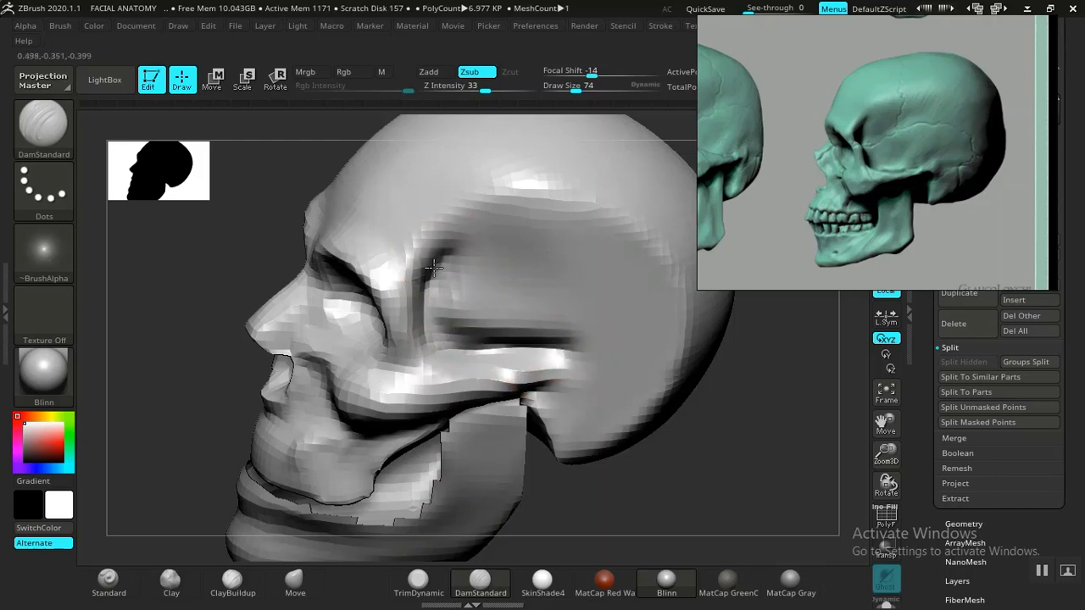
pyautogui.moveTo(685, 422)
pyautogui.mouseDown()
pyautogui.moveTo(733, 429)
pyautogui.moveTo(678, 455)
pyautogui.moveTo(688, 516)
pyautogui.moveTo(689, 484)
pyautogui.mouseUp()
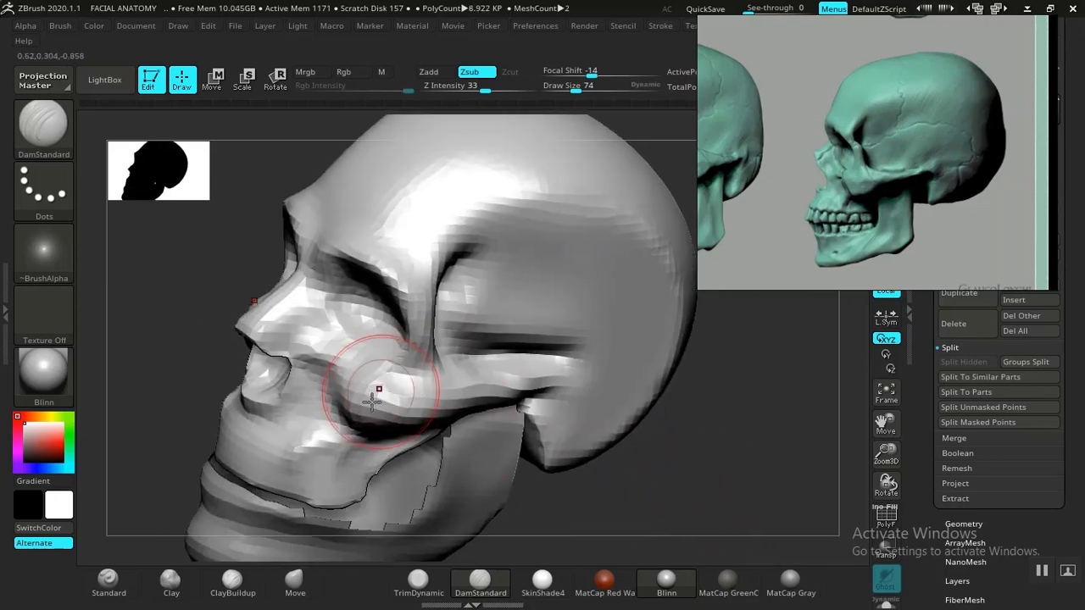
# Build up the cheekbone arch with the Clay brush, and check the whole skull's profile against the reference.
pyautogui.click(178, 585)
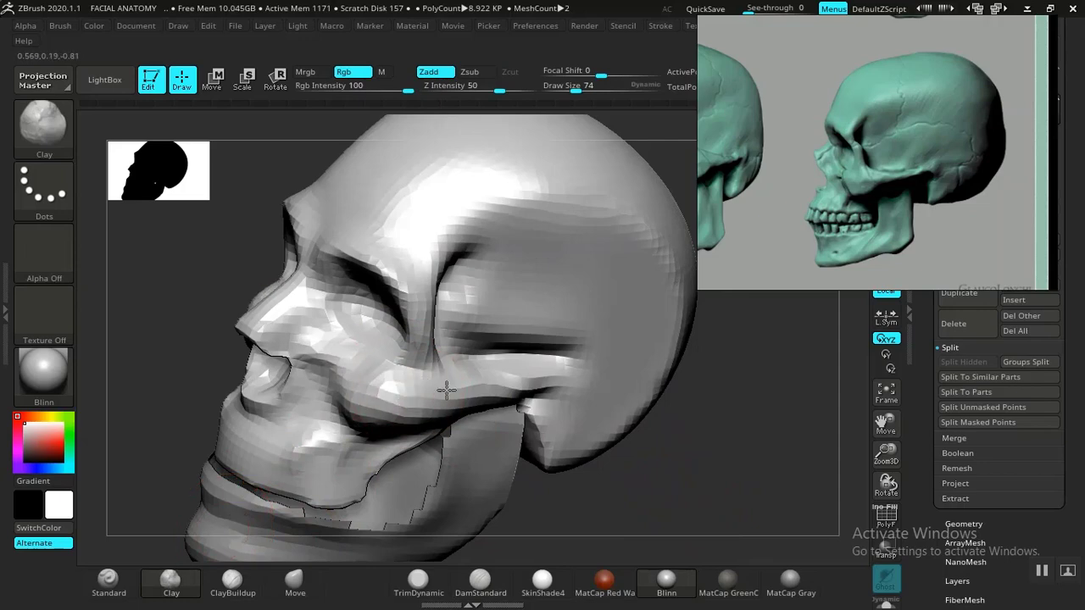
pyautogui.moveTo(709, 469); pyautogui.dragTo(708, 460)
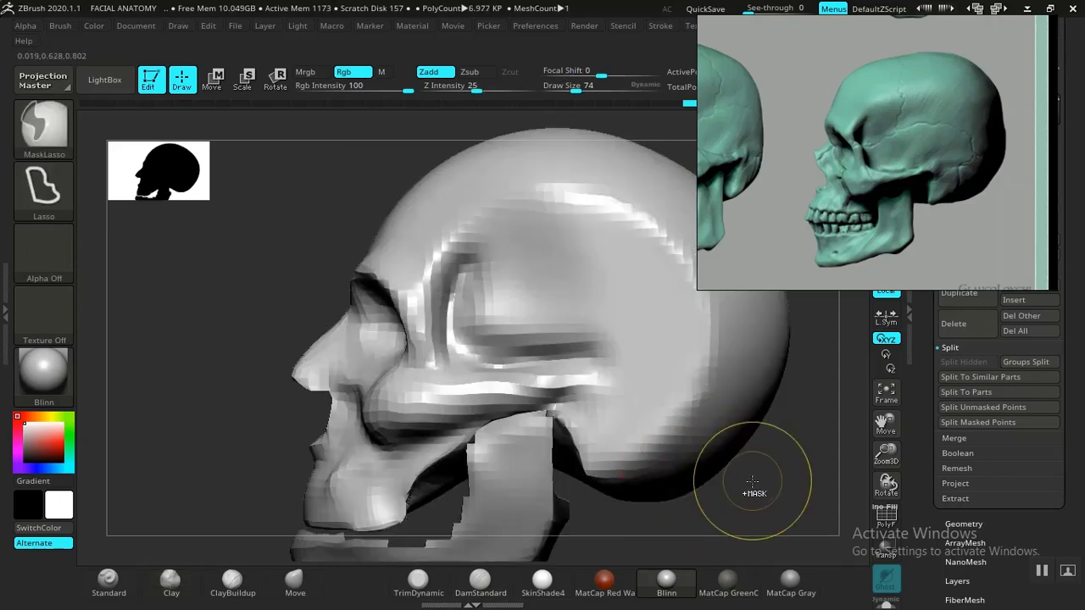
pyautogui.keyDown('ctrl'); pyautogui.moveTo(752, 493); pyautogui.dragTo(670, 373, button='right'); pyautogui.keyUp('ctrl')
pyautogui.keyDown('alt'); pyautogui.moveTo(534, 318); pyautogui.dragTo(414, 285); pyautogui.keyUp('alt')
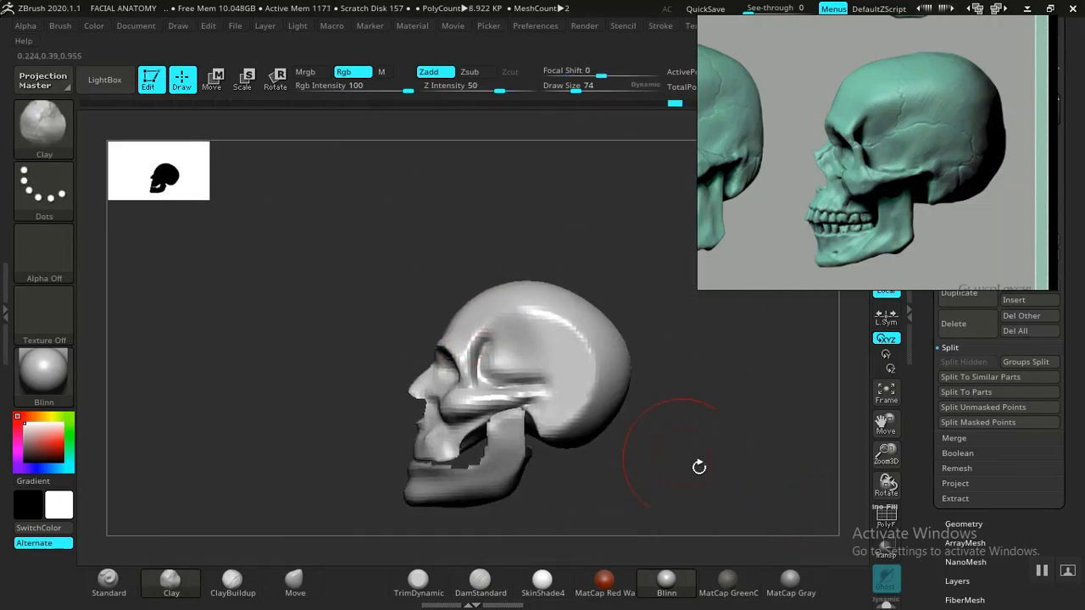
# Isolate the upper skull subtool and smooth the skull base behind the cheekbone arch.
pyautogui.click(884, 603)
pyautogui.moveTo(746, 462)
pyautogui.mouseDown()
pyautogui.moveTo(608, 374)
pyautogui.moveTo(618, 347)
pyautogui.moveTo(641, 370)
pyautogui.moveTo(630, 443)
pyautogui.moveTo(658, 433)
pyautogui.moveTo(612, 441)
pyautogui.moveTo(662, 489)
pyautogui.mouseUp()
pyautogui.press('shift')
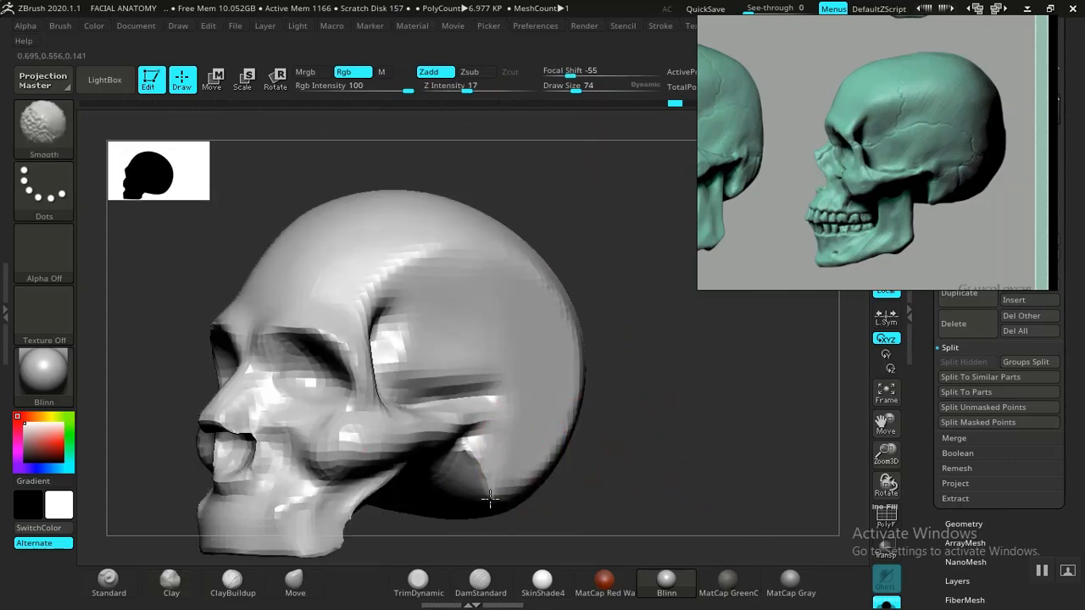
pyautogui.moveTo(487, 519)
pyautogui.mouseDown()
pyautogui.moveTo(649, 469)
pyautogui.moveTo(690, 404)
pyautogui.moveTo(735, 421)
pyautogui.moveTo(573, 422)
pyautogui.mouseUp()
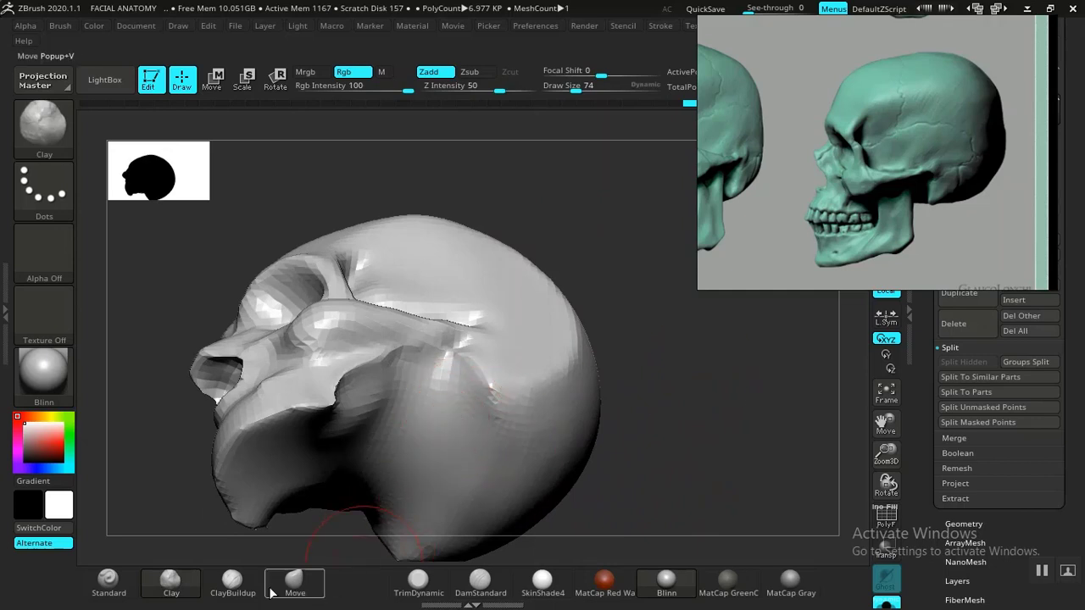
# Carve a curved hollow into the underside of the skull behind the jaw area with the Standard brush.
pyautogui.click(119, 591)
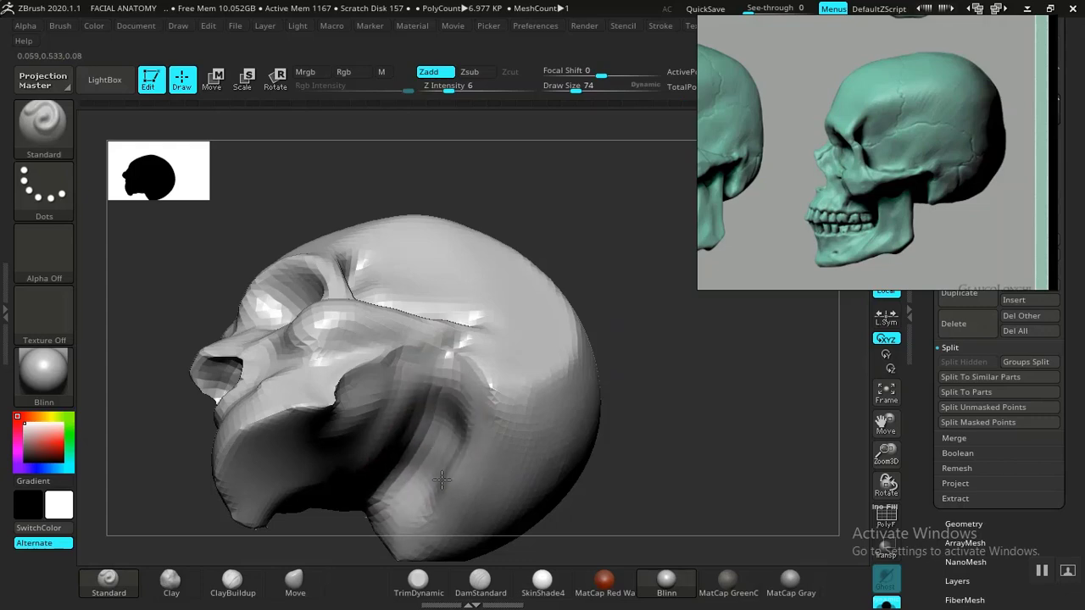
pyautogui.moveTo(721, 449)
pyautogui.mouseDown()
pyautogui.moveTo(728, 477)
pyautogui.moveTo(705, 480)
pyautogui.moveTo(688, 432)
pyautogui.moveTo(709, 450)
pyautogui.moveTo(695, 474)
pyautogui.moveTo(558, 491)
pyautogui.moveTo(442, 440)
pyautogui.mouseUp()
pyautogui.moveTo(427, 512); pyautogui.dragTo(289, 543)
# Inspect the torn edge at the upper jaw in wireframe, merge the skull's polygroups into one, and re-DynaMesh the upper skull.
pyautogui.click(191, 585)
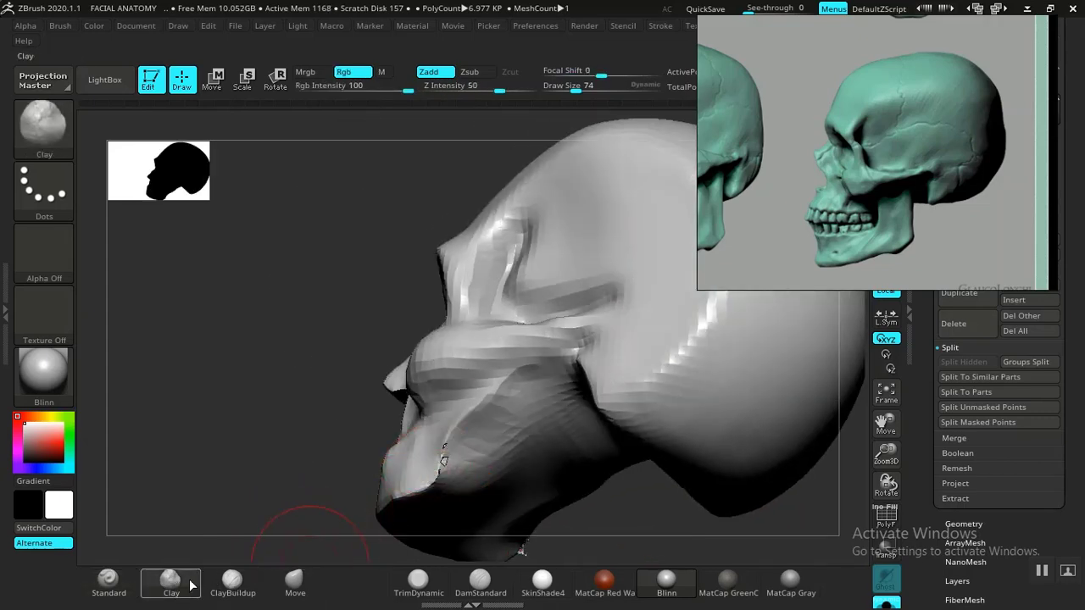
pyautogui.moveTo(339, 491)
pyautogui.mouseDown()
pyautogui.moveTo(335, 475)
pyautogui.moveTo(271, 460)
pyautogui.moveTo(262, 474)
pyautogui.moveTo(271, 472)
pyautogui.moveTo(247, 479)
pyautogui.moveTo(262, 359)
pyautogui.moveTo(317, 528)
pyautogui.moveTo(635, 525)
pyautogui.moveTo(608, 534)
pyautogui.moveTo(584, 492)
pyautogui.mouseUp()
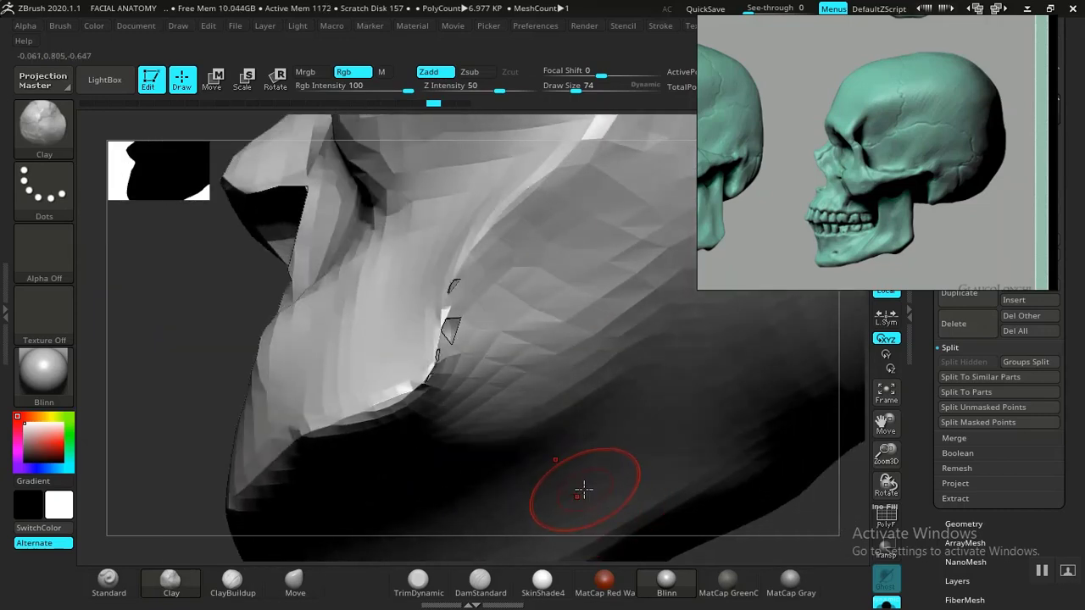
pyautogui.hotkey('shift', 'f')
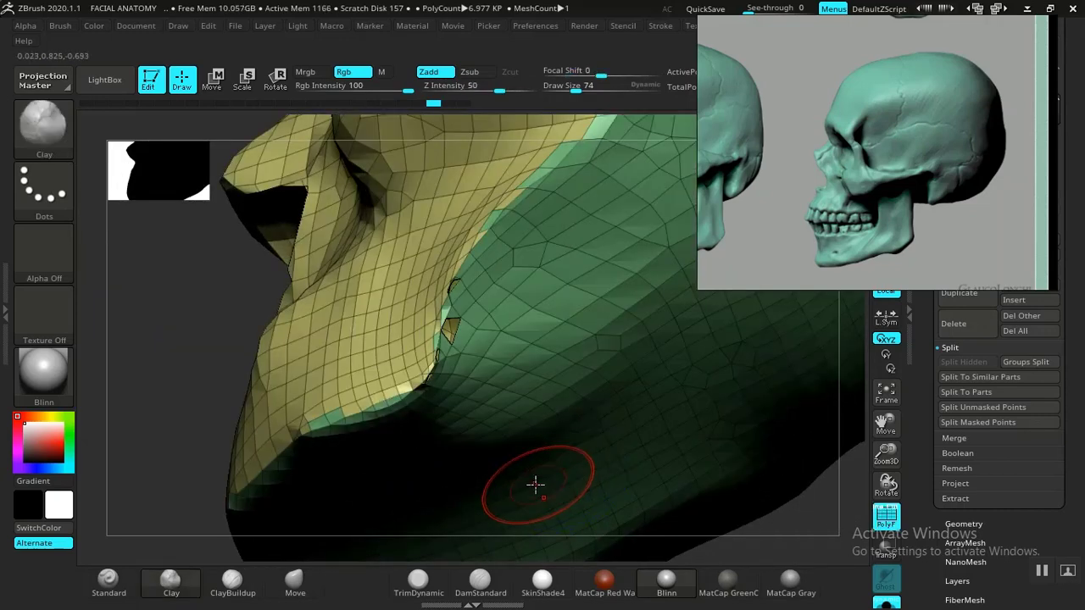
pyautogui.moveTo(171, 440); pyautogui.dragTo(184, 382)
pyautogui.hotkey('shift', 'f')
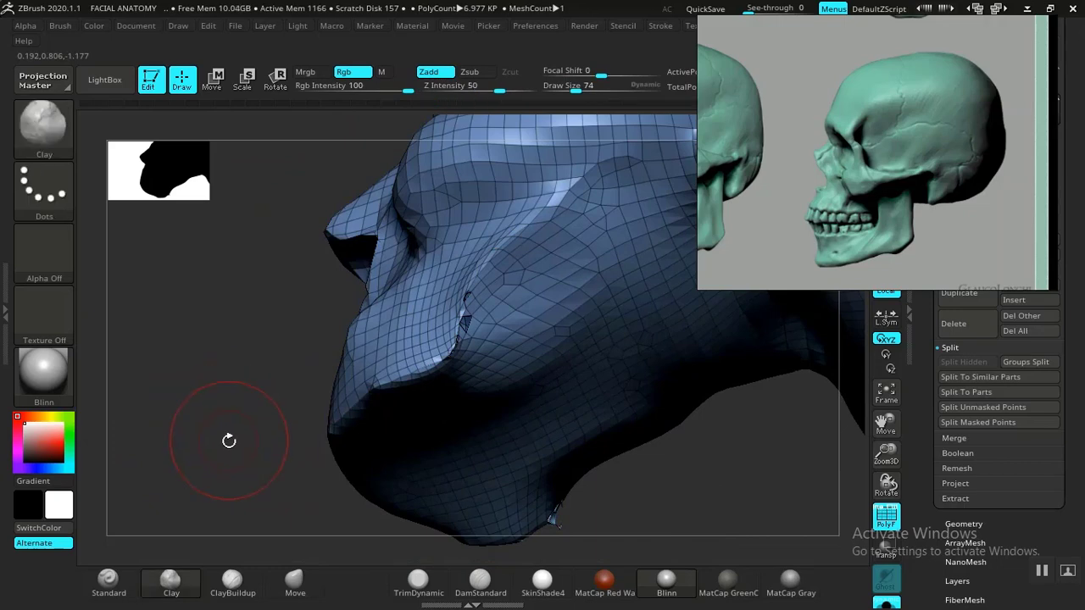
pyautogui.moveTo(226, 444)
pyautogui.mouseDown()
pyautogui.moveTo(277, 459)
pyautogui.moveTo(245, 449)
pyautogui.mouseUp()
pyautogui.moveTo(424, 512)
pyautogui.mouseDown()
pyautogui.moveTo(571, 461)
pyautogui.moveTo(560, 444)
pyautogui.moveTo(585, 450)
pyautogui.moveTo(562, 477)
pyautogui.moveTo(460, 354)
pyautogui.moveTo(430, 374)
pyautogui.mouseUp()
pyautogui.moveTo(577, 477)
pyautogui.mouseDown()
pyautogui.moveTo(601, 545)
pyautogui.moveTo(588, 501)
pyautogui.moveTo(567, 494)
pyautogui.moveTo(586, 443)
pyautogui.moveTo(593, 452)
pyautogui.moveTo(555, 426)
pyautogui.moveTo(523, 501)
pyautogui.mouseUp()
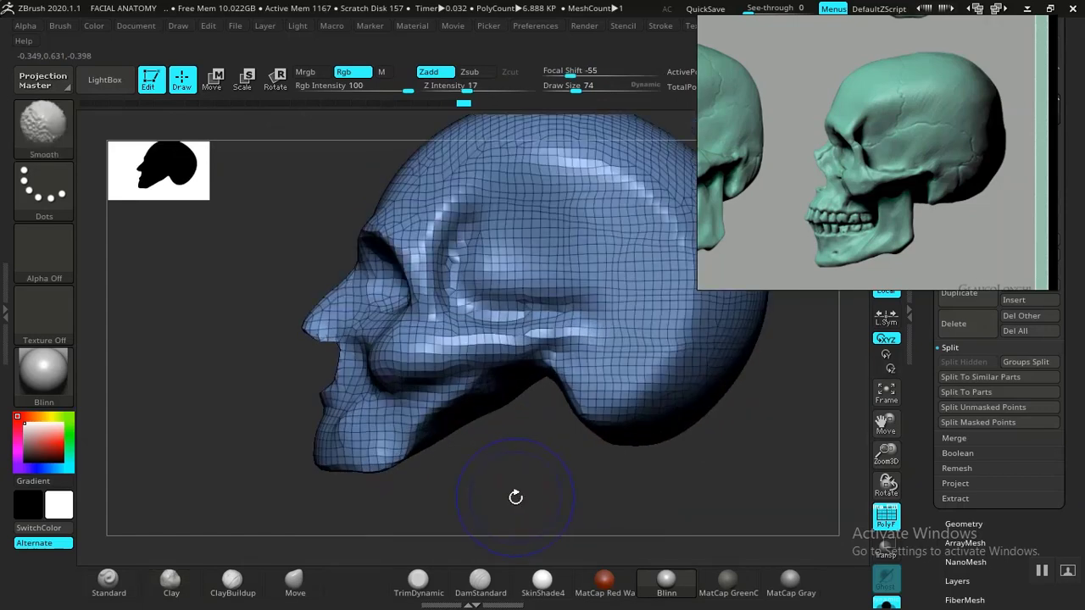
pyautogui.press('f')
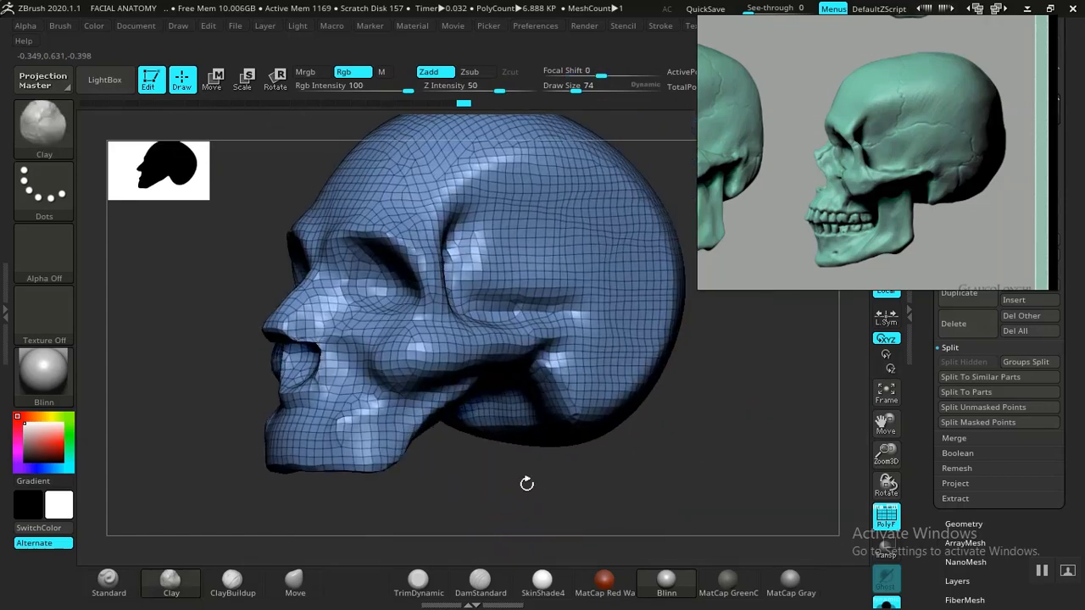
pyautogui.hotkey('shift', 'f')
# Smooth the temple grooves and the cheekbone arch on the remeshed upper skull.
pyautogui.keyDown('shift'); pyautogui.moveTo(497, 484); pyautogui.dragTo(508, 585); pyautogui.keyUp('shift')
pyautogui.press('shift')
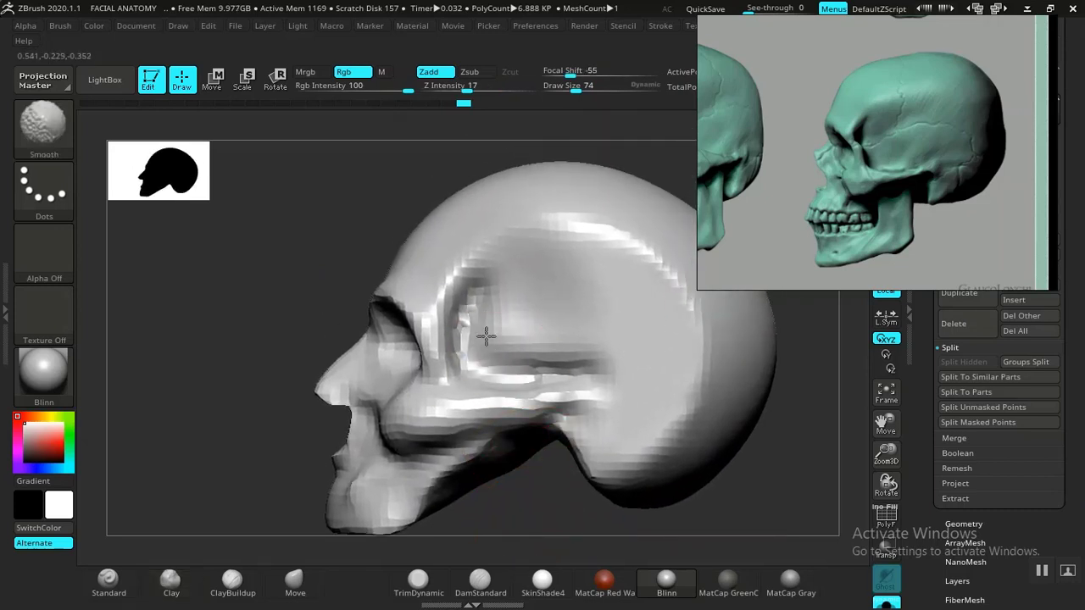
pyautogui.keyDown('shift'); pyautogui.moveTo(554, 363); pyautogui.dragTo(567, 395); pyautogui.keyUp('shift')
pyautogui.moveTo(536, 514)
pyautogui.mouseDown()
pyautogui.moveTo(495, 554)
pyautogui.moveTo(482, 551)
pyautogui.mouseUp()
# Refine the outer rim of the eye socket where it meets the temple hollow with the Clay brush.
pyautogui.moveTo(324, 436)
pyautogui.keyDown('alt'); pyautogui.mouseDown()
pyautogui.moveTo(305, 431)
pyautogui.moveTo(286, 449)
pyautogui.moveTo(303, 530)
pyautogui.mouseUp(); pyautogui.keyUp('alt')
pyautogui.moveTo(213, 381); pyautogui.dragTo(374, 450)
pyautogui.moveTo(269, 422); pyautogui.dragTo(411, 307)
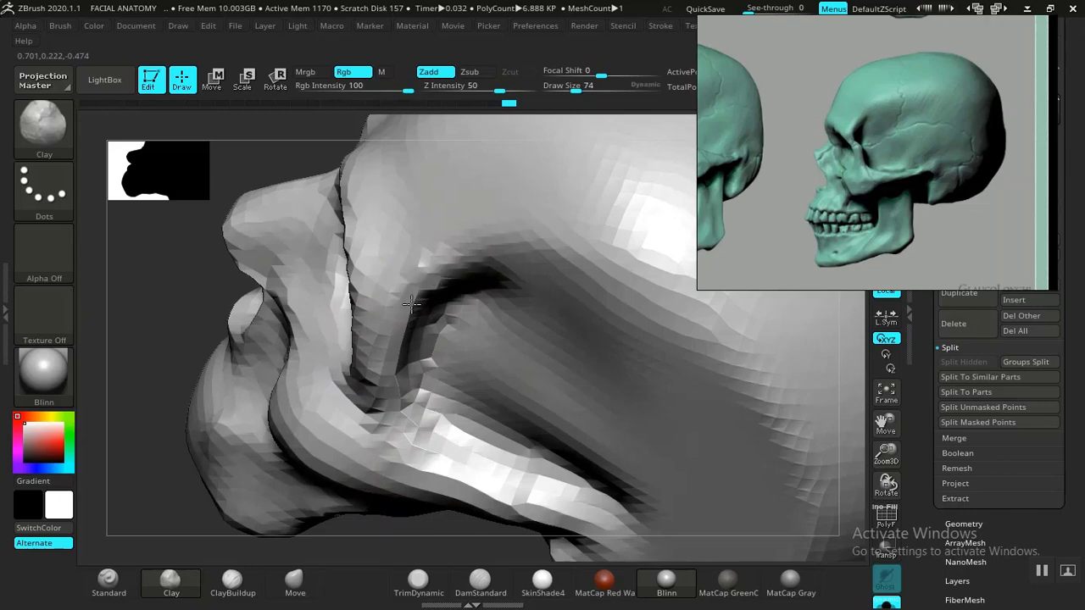
pyautogui.keyDown('ctrl'); pyautogui.moveTo(309, 468); pyautogui.dragTo(498, 273, button='right'); pyautogui.keyUp('ctrl')
pyautogui.keyDown('ctrl'); pyautogui.moveTo(415, 252); pyautogui.dragTo(437, 238, button='right'); pyautogui.keyUp('ctrl')
pyautogui.moveTo(437, 239); pyautogui.dragTo(306, 371)
# Build up the brow ridge above the eye sockets with the Clay brush, following the three-quarter skull reference.
pyautogui.moveTo(813, 161); pyautogui.dragTo(928, 176)
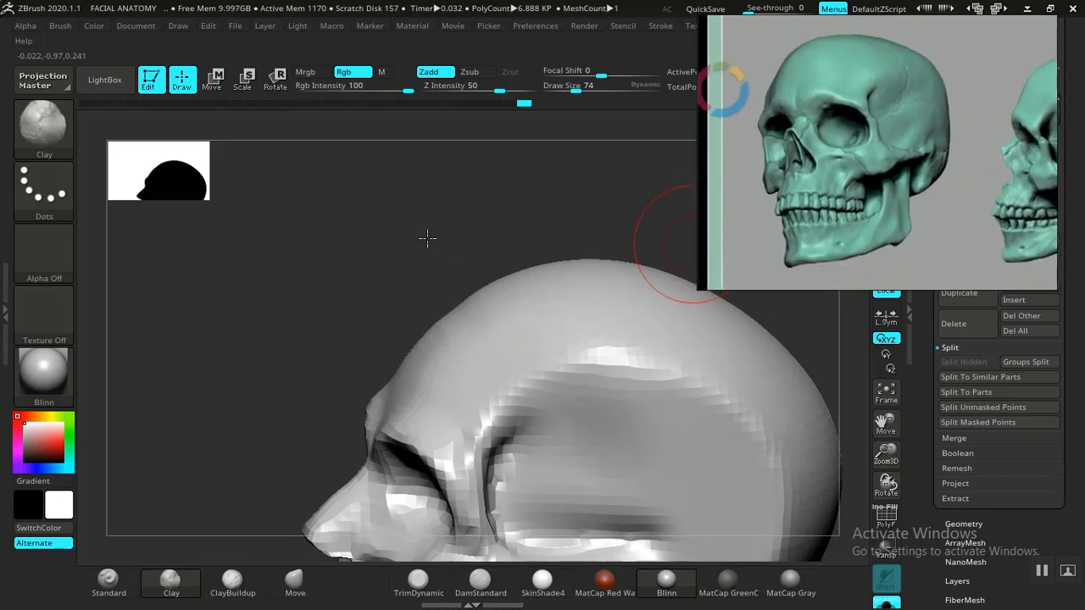
pyautogui.moveTo(427, 237); pyautogui.dragTo(691, 292)
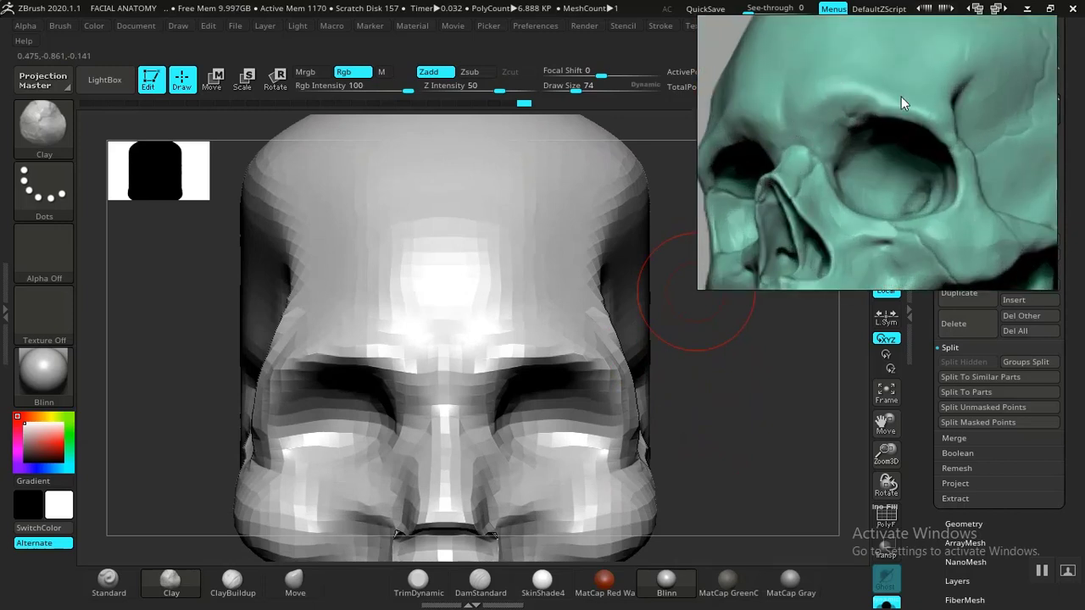
pyautogui.moveTo(704, 455); pyautogui.dragTo(733, 433)
pyautogui.moveTo(687, 439); pyautogui.dragTo(631, 437)
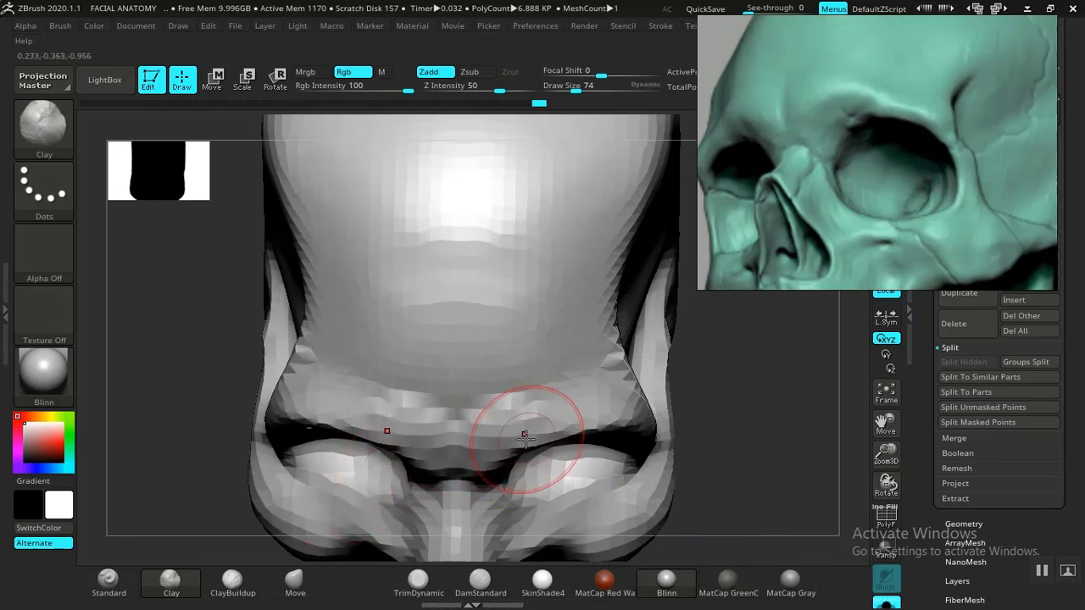
pyautogui.press('ctrl')
pyautogui.moveTo(738, 477)
pyautogui.mouseDown()
pyautogui.moveTo(751, 394)
pyautogui.moveTo(732, 381)
pyautogui.moveTo(587, 475)
pyautogui.mouseUp()
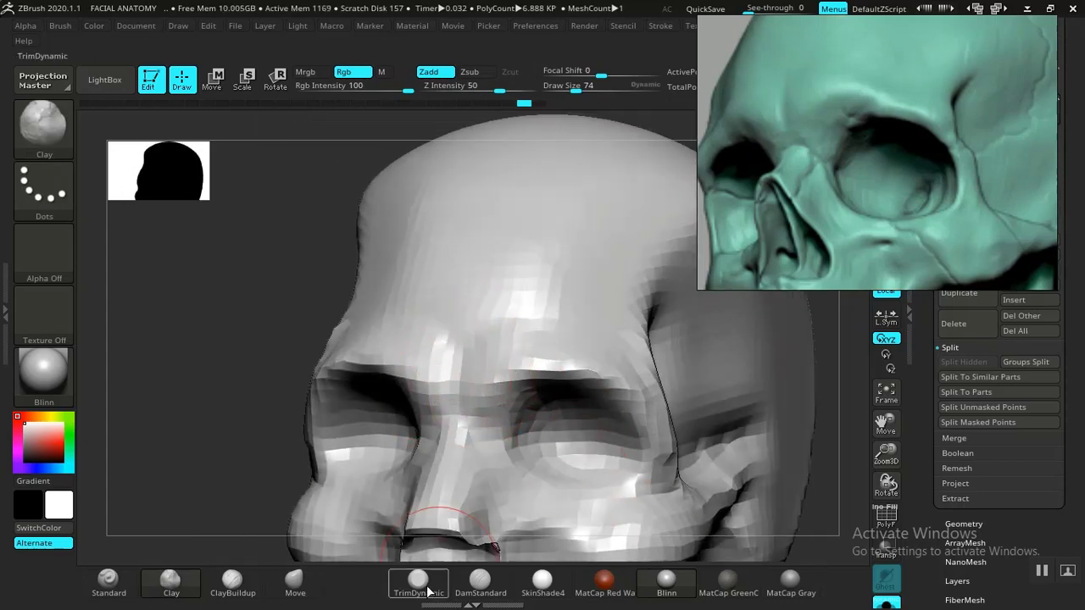
# Cut a vertical groove between the brow ridges down to the root of the nose with DamStandard.
pyautogui.click(480, 581)
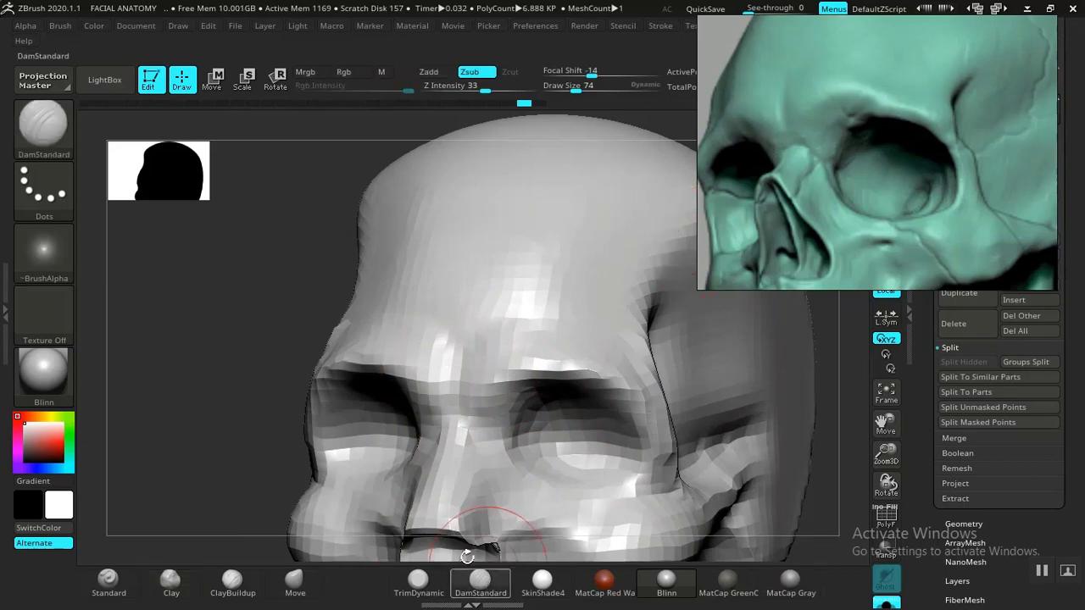
pyautogui.moveTo(180, 377); pyautogui.dragTo(263, 365)
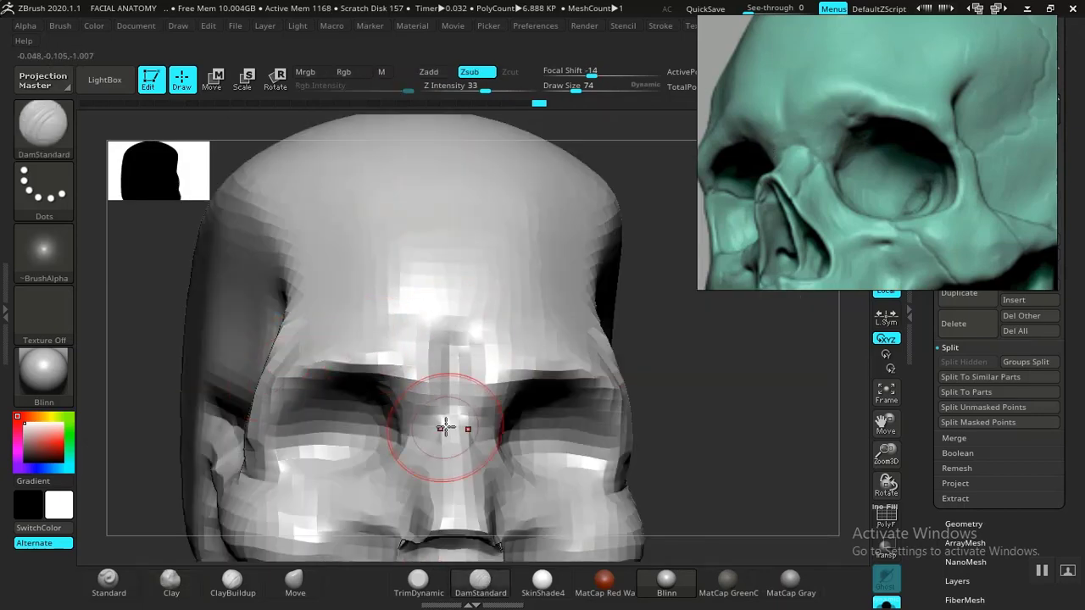
pyautogui.moveTo(721, 347); pyautogui.dragTo(704, 373)
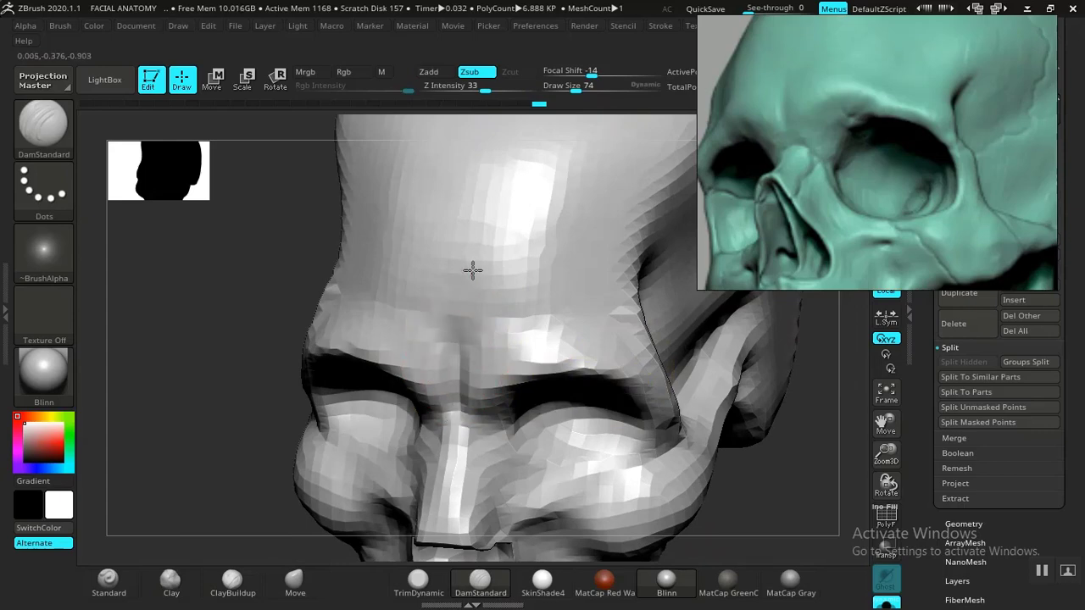
pyautogui.moveTo(799, 484)
pyautogui.mouseDown(button='right')
pyautogui.moveTo(787, 452)
pyautogui.moveTo(771, 474)
pyautogui.moveTo(528, 438)
pyautogui.mouseUp(button='right')
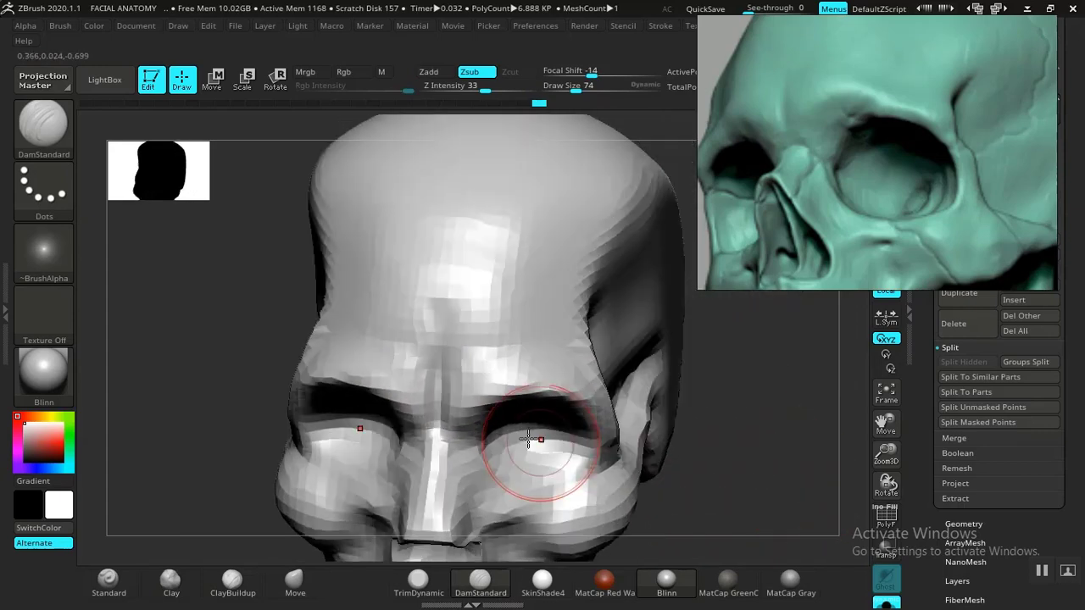
# Thicken the brow ridges on both sides of the central groove with Clay, compare with the front-view reference, and smooth their outer ends.
pyautogui.click(173, 584)
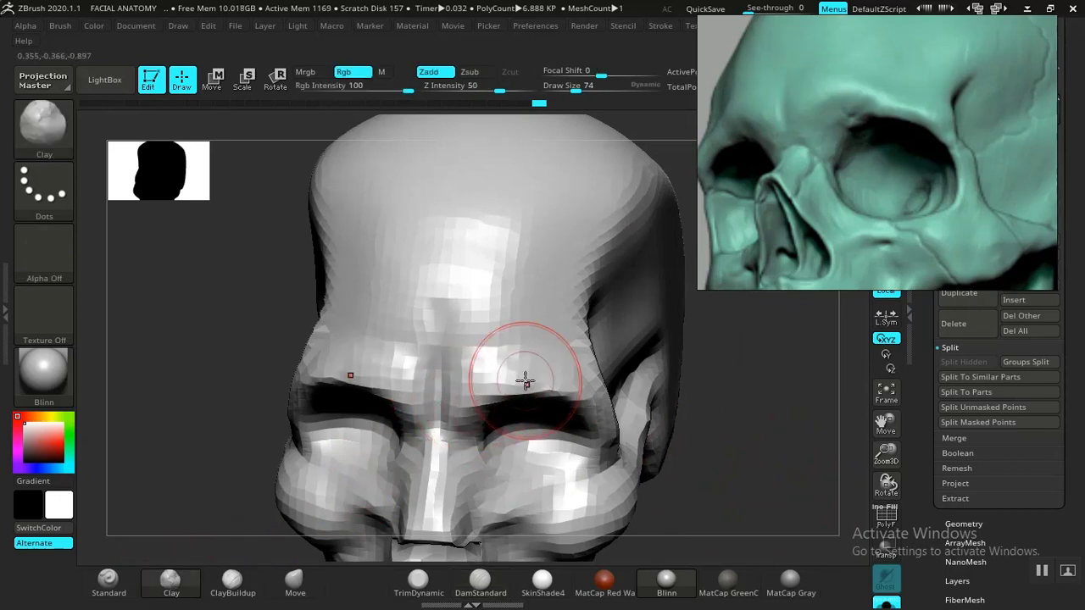
pyautogui.moveTo(446, 404)
pyautogui.mouseDown()
pyautogui.moveTo(519, 393)
pyautogui.moveTo(491, 356)
pyautogui.moveTo(520, 366)
pyautogui.mouseUp()
pyautogui.moveTo(709, 406)
pyautogui.mouseDown()
pyautogui.moveTo(721, 407)
pyautogui.moveTo(717, 458)
pyautogui.moveTo(697, 400)
pyautogui.moveTo(661, 382)
pyautogui.moveTo(826, 205)
pyautogui.mouseUp()
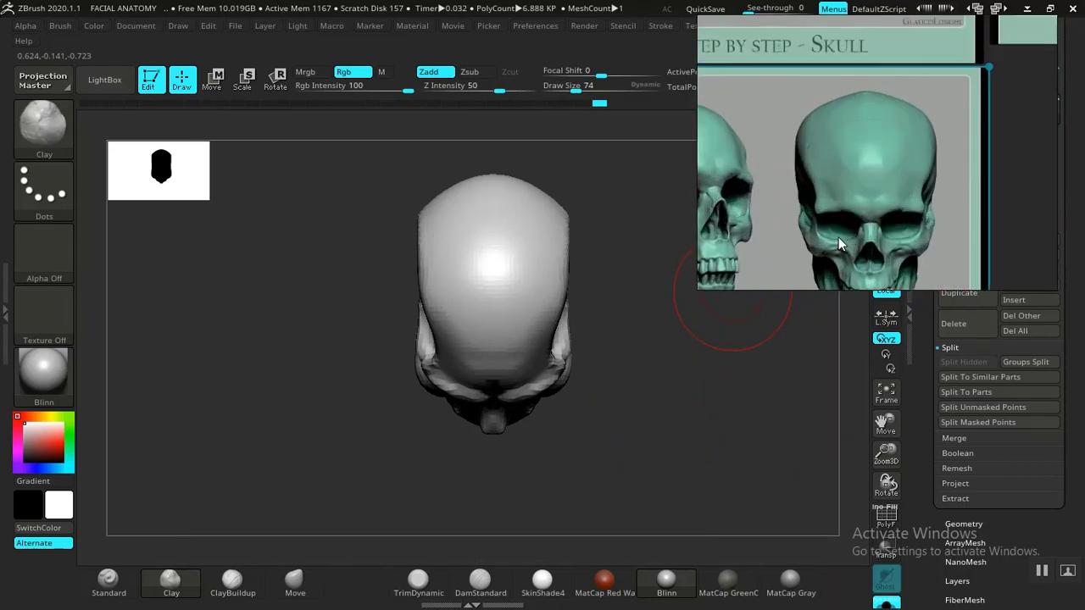
pyautogui.moveTo(644, 419)
pyautogui.mouseDown()
pyautogui.moveTo(653, 404)
pyautogui.moveTo(673, 433)
pyautogui.moveTo(661, 450)
pyautogui.moveTo(674, 445)
pyautogui.moveTo(670, 418)
pyautogui.moveTo(710, 469)
pyautogui.moveTo(689, 420)
pyautogui.mouseUp()
pyautogui.moveTo(593, 400)
pyautogui.keyDown('shift'); pyautogui.mouseDown()
pyautogui.moveTo(533, 431)
pyautogui.moveTo(590, 398)
pyautogui.mouseUp(); pyautogui.keyUp('shift')
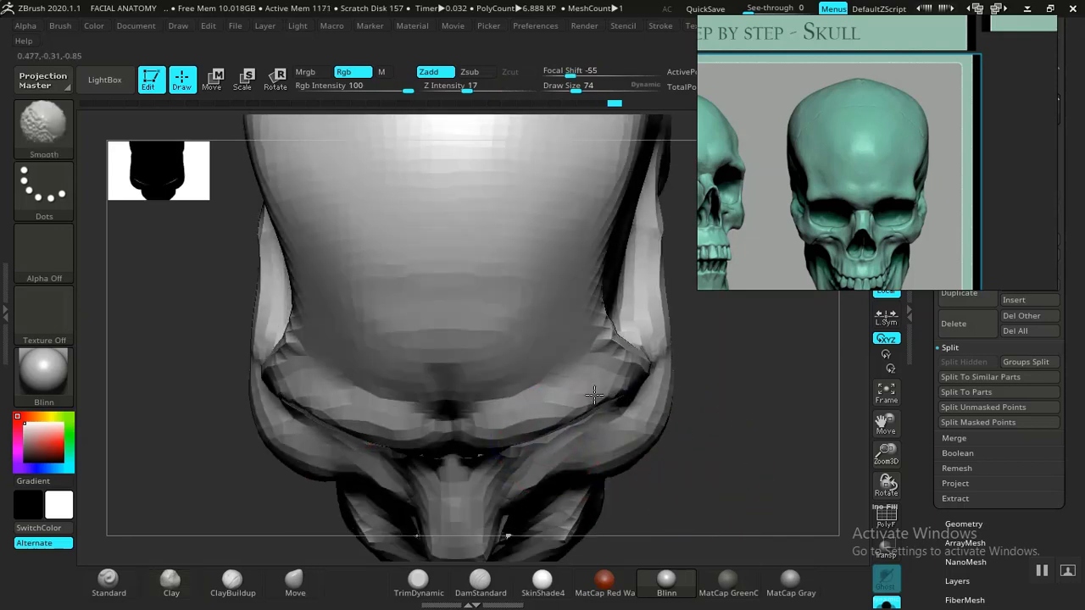
pyautogui.moveTo(678, 379)
pyautogui.mouseDown()
pyautogui.moveTo(775, 447)
pyautogui.moveTo(705, 441)
pyautogui.mouseUp()
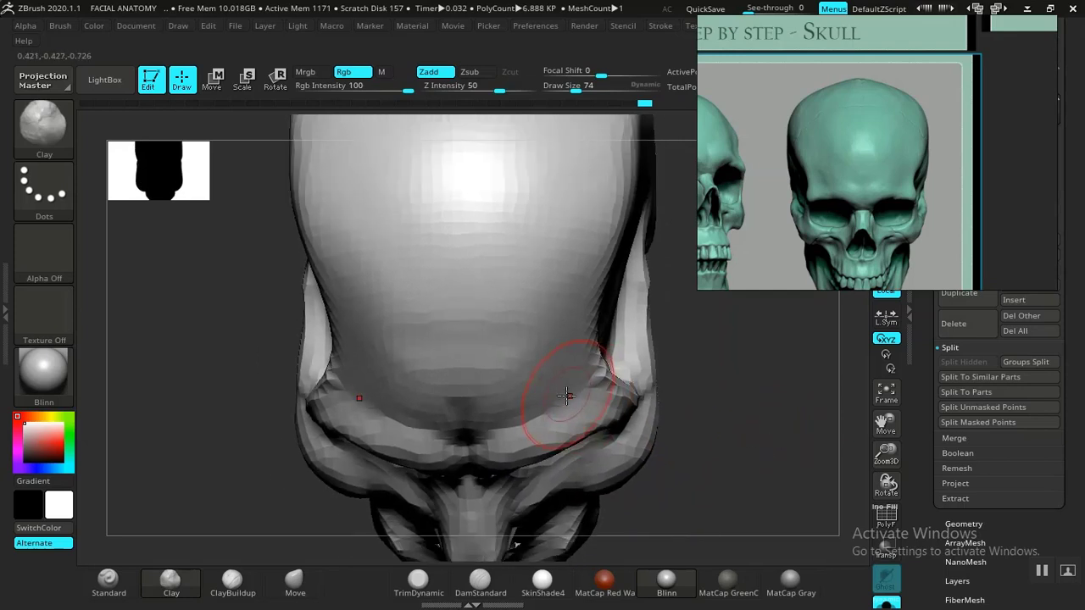
# Shape the transition from the outer brow ridges to the sides of the forehead with the Standard brush.
pyautogui.click(101, 589)
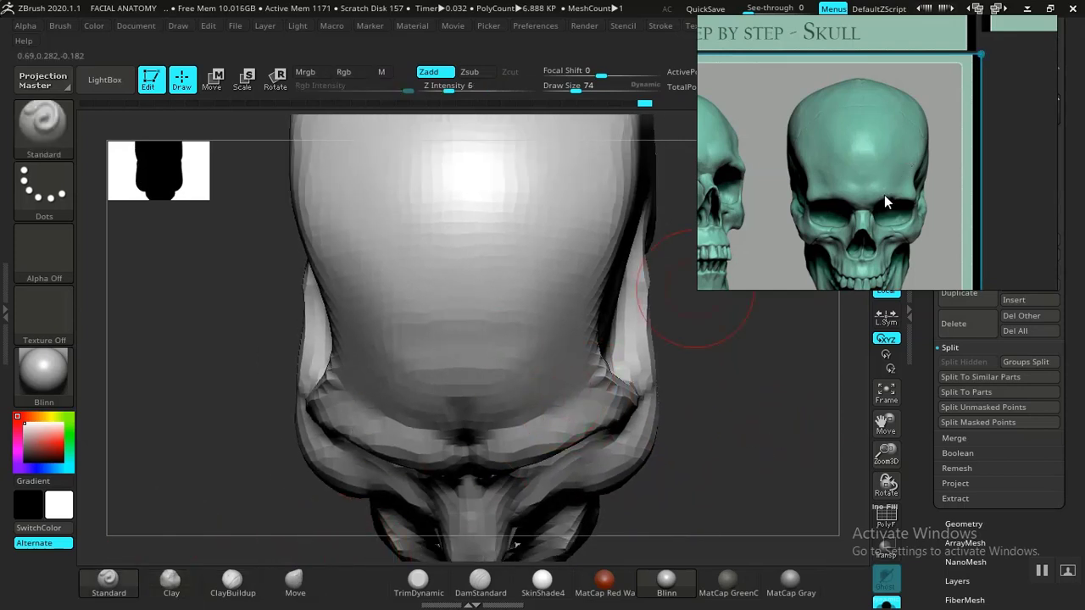
pyautogui.moveTo(690, 499); pyautogui.dragTo(674, 471)
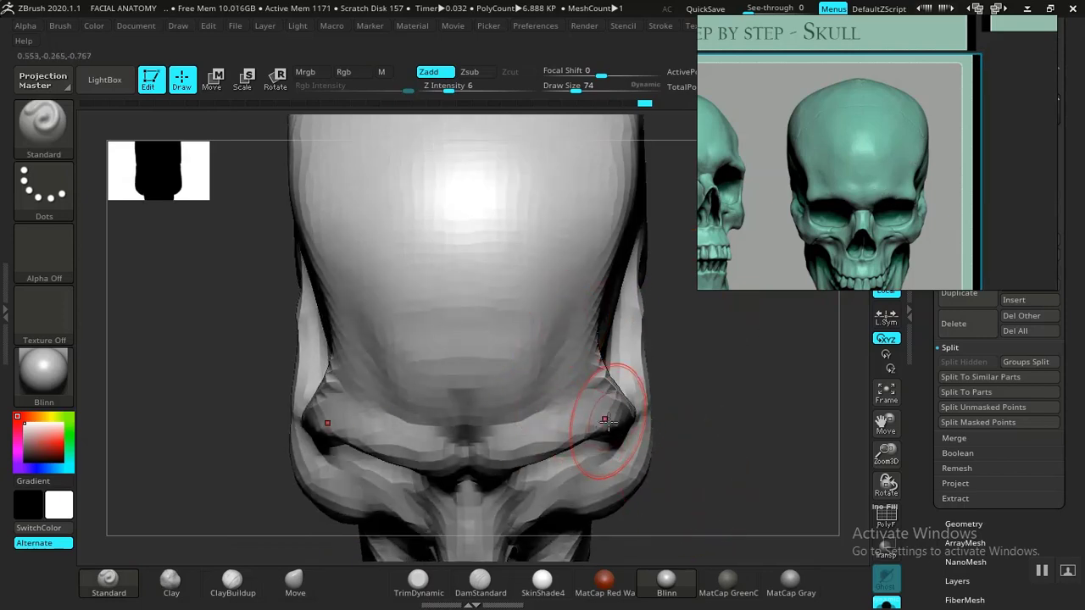
pyautogui.moveTo(738, 455); pyautogui.dragTo(558, 366)
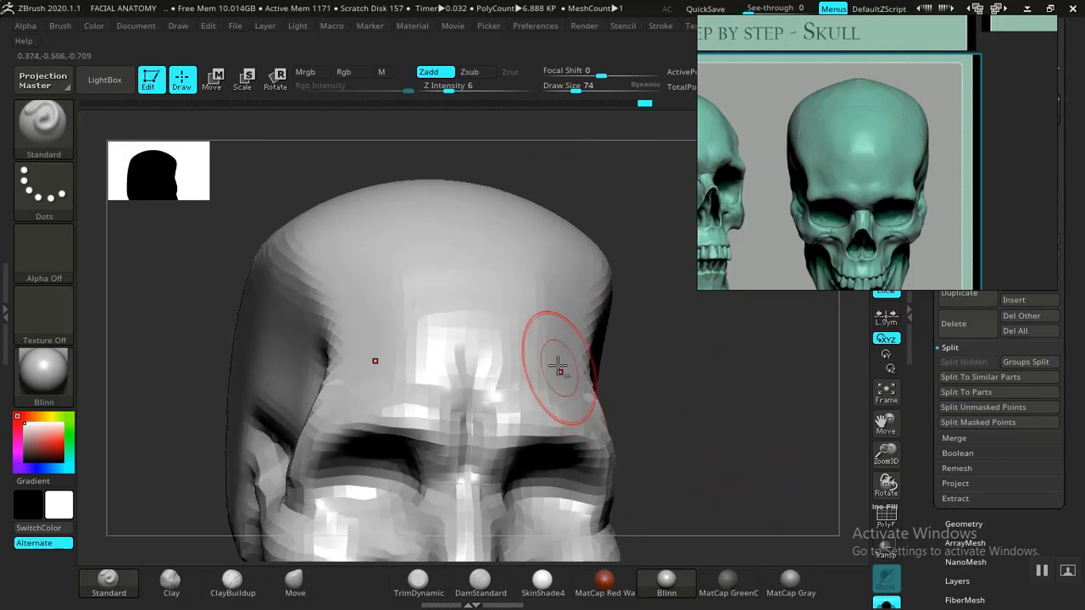
pyautogui.moveTo(721, 398)
pyautogui.mouseDown()
pyautogui.moveTo(647, 398)
pyautogui.moveTo(586, 380)
pyautogui.mouseUp()
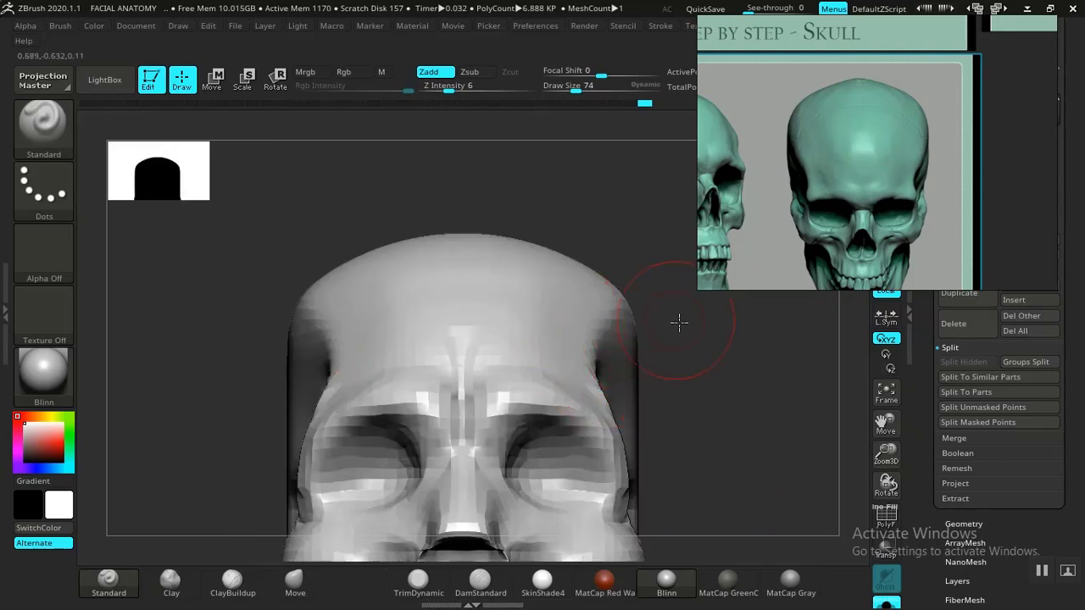
pyautogui.moveTo(678, 322); pyautogui.dragTo(568, 327)
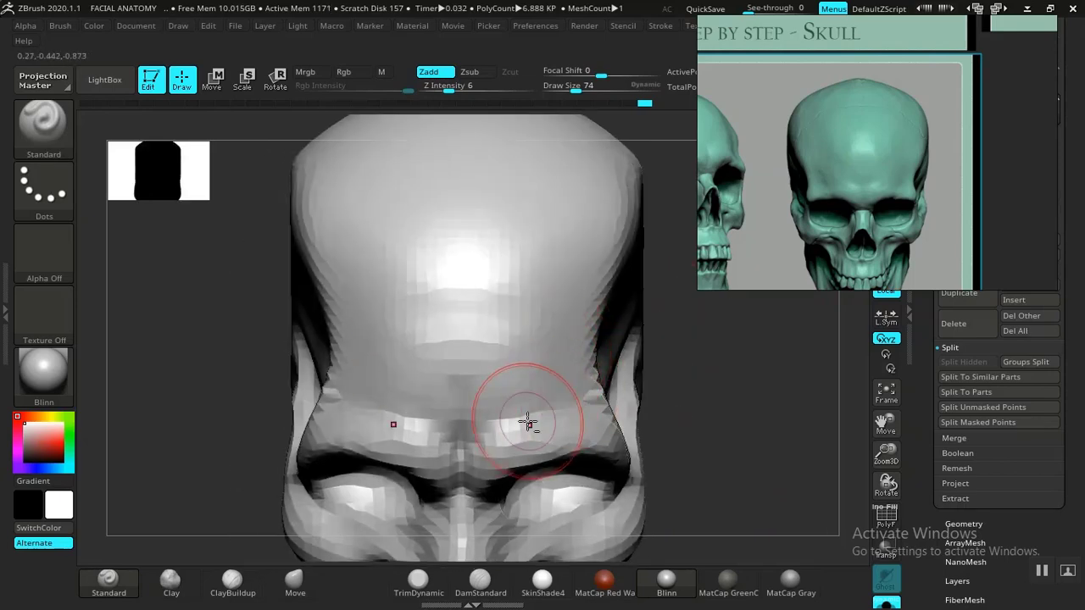
# Carve shallow hollows into both sides of the forehead above the brow ridges with the Standard brush, and smooth them.
pyautogui.moveTo(715, 404)
pyautogui.keyDown('alt'); pyautogui.mouseDown()
pyautogui.moveTo(707, 397)
pyautogui.moveTo(724, 395)
pyautogui.moveTo(734, 462)
pyautogui.moveTo(734, 380)
pyautogui.moveTo(755, 392)
pyautogui.moveTo(635, 296)
pyautogui.mouseUp(); pyautogui.keyUp('alt')
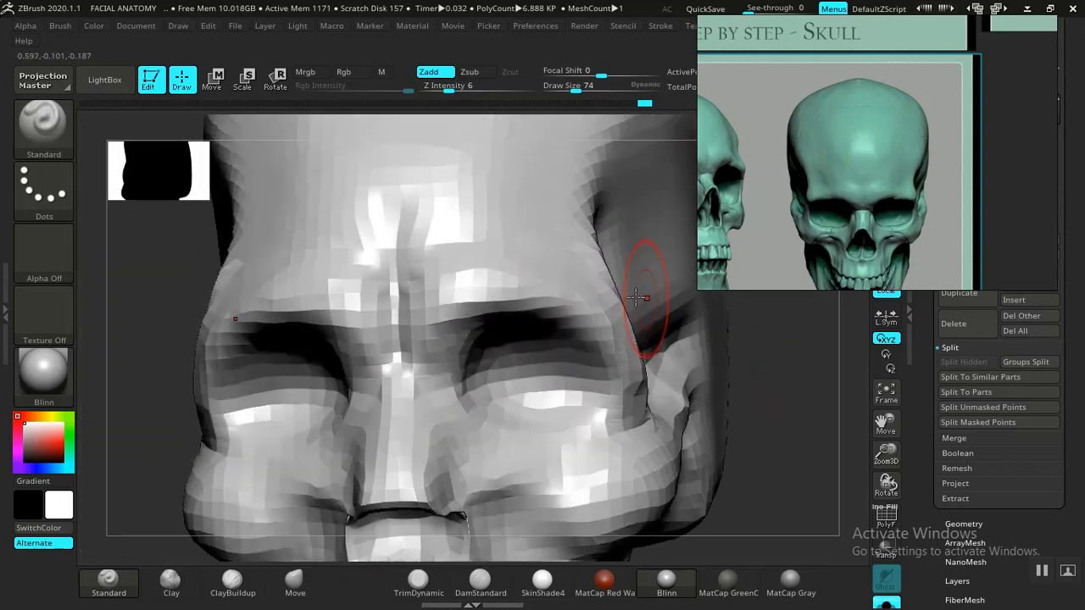
pyautogui.moveTo(728, 424)
pyautogui.mouseDown()
pyautogui.moveTo(780, 479)
pyautogui.moveTo(459, 449)
pyautogui.mouseUp()
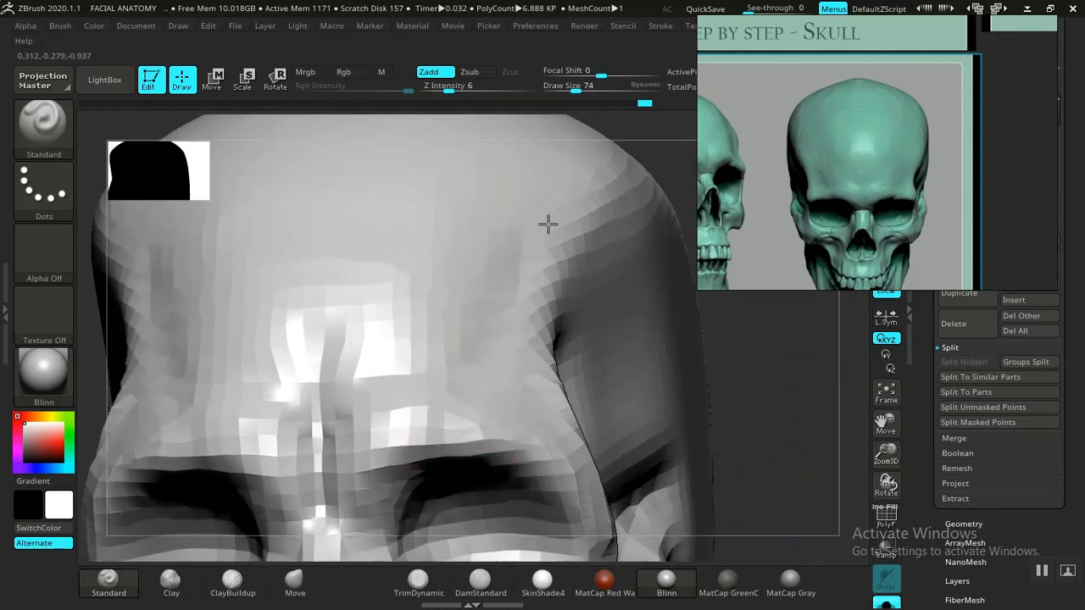
pyautogui.keyDown('ctrl'); pyautogui.moveTo(705, 359); pyautogui.dragTo(741, 506, button='right'); pyautogui.keyUp('ctrl')
pyautogui.moveTo(740, 506); pyautogui.dragTo(673, 412)
pyautogui.moveTo(673, 411)
pyautogui.keyDown('ctrl'); pyautogui.mouseDown(button='right')
pyautogui.moveTo(672, 465)
pyautogui.moveTo(666, 443)
pyautogui.mouseUp(button='right'); pyautogui.keyUp('ctrl')
pyautogui.moveTo(521, 251)
pyautogui.mouseDown()
pyautogui.moveTo(492, 404)
pyautogui.moveTo(496, 394)
pyautogui.mouseUp()
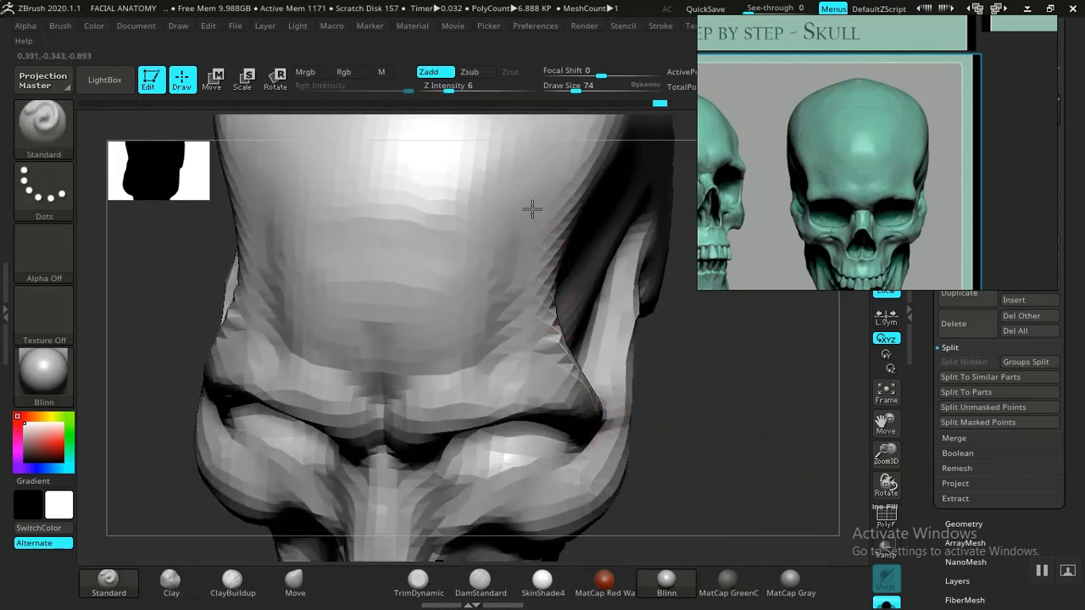
pyautogui.press('shift')
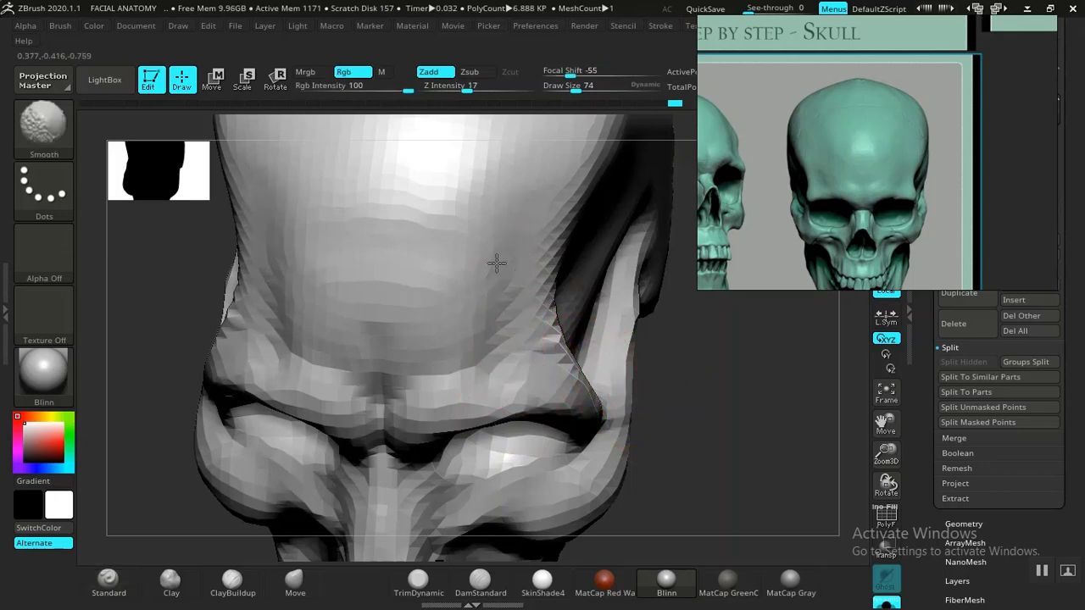
# Build up a rounded bulge across the front of the forehead above the brow ridges with the Clay brush.
pyautogui.moveTo(728, 388)
pyautogui.keyDown('alt'); pyautogui.mouseDown(button='right')
pyautogui.moveTo(739, 416)
pyautogui.moveTo(714, 412)
pyautogui.moveTo(734, 440)
pyautogui.mouseUp(button='right'); pyautogui.keyUp('alt')
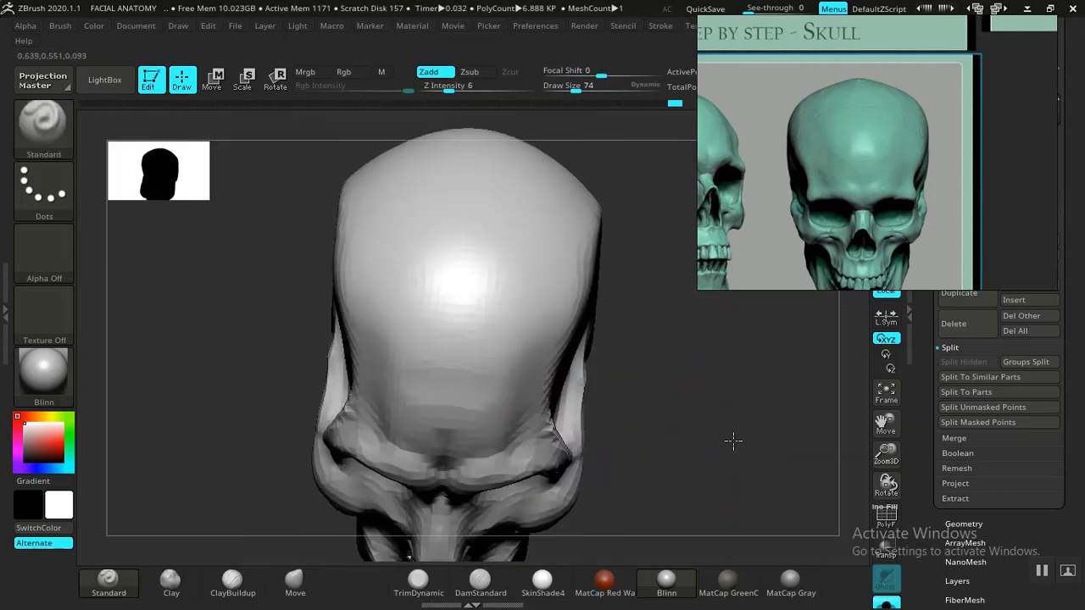
pyautogui.moveTo(733, 440); pyautogui.dragTo(716, 428)
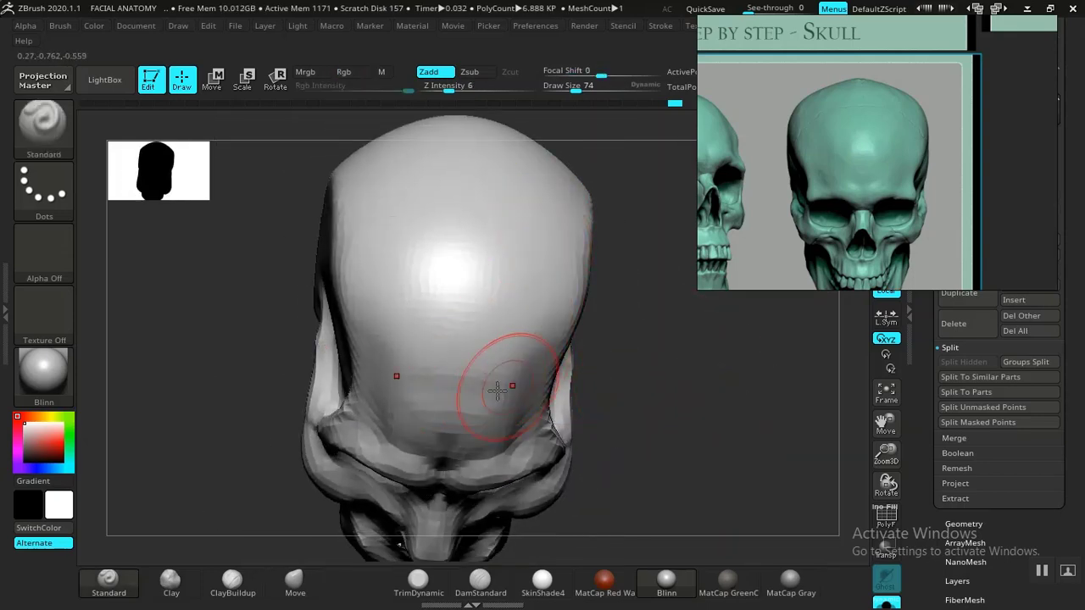
pyautogui.click(172, 583)
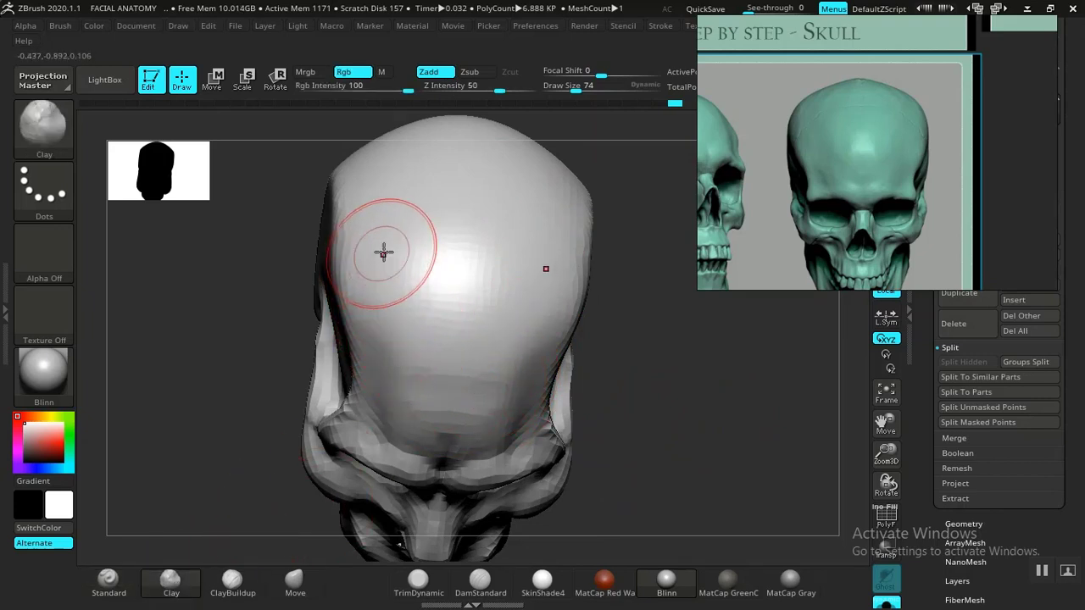
pyautogui.moveTo(386, 231)
pyautogui.mouseDown()
pyautogui.moveTo(400, 347)
pyautogui.moveTo(424, 367)
pyautogui.mouseUp()
pyautogui.moveTo(383, 295); pyautogui.dragTo(469, 376)
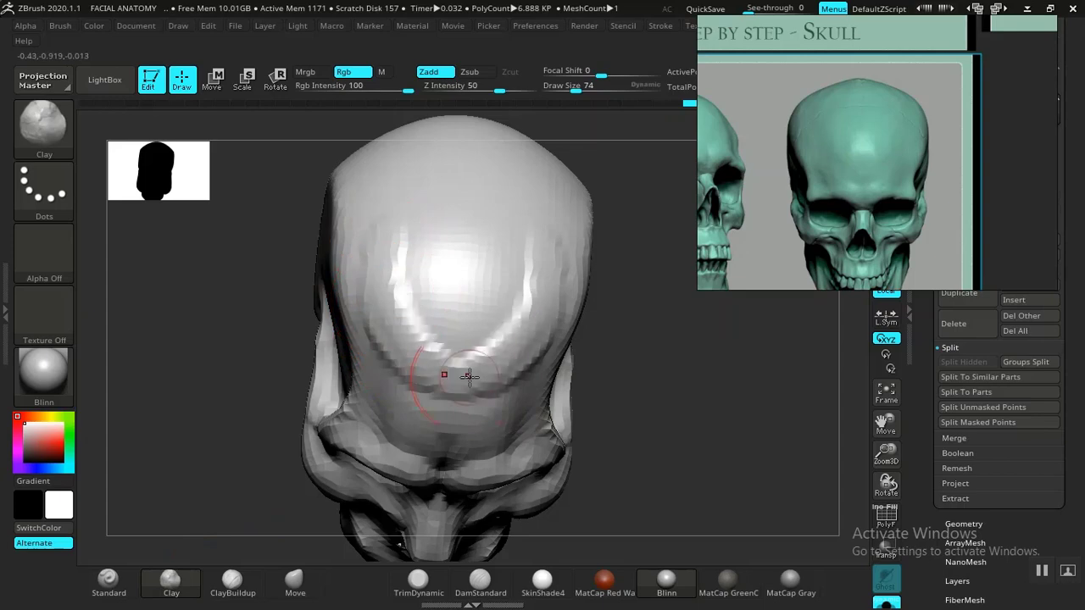
pyautogui.moveTo(394, 255)
pyautogui.mouseDown()
pyautogui.moveTo(441, 352)
pyautogui.moveTo(428, 322)
pyautogui.moveTo(441, 327)
pyautogui.mouseUp()
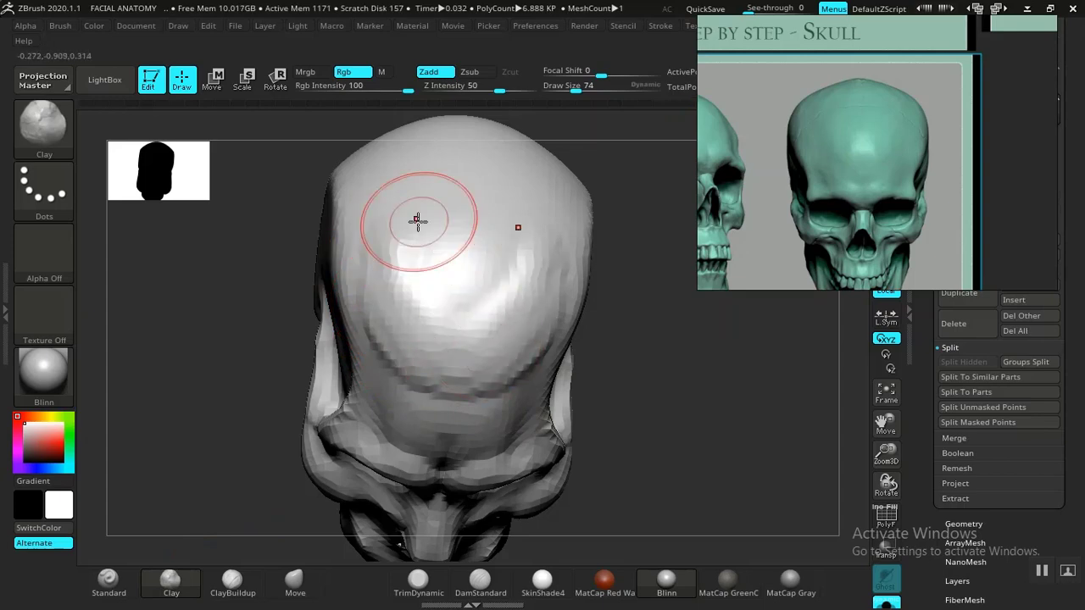
pyautogui.moveTo(416, 223); pyautogui.dragTo(441, 301)
# Carve the lower border of the forehead bulge with DamStandard and smooth the forehead surface around it.
pyautogui.moveTo(615, 339)
pyautogui.mouseDown()
pyautogui.moveTo(511, 251)
pyautogui.moveTo(549, 362)
pyautogui.mouseUp()
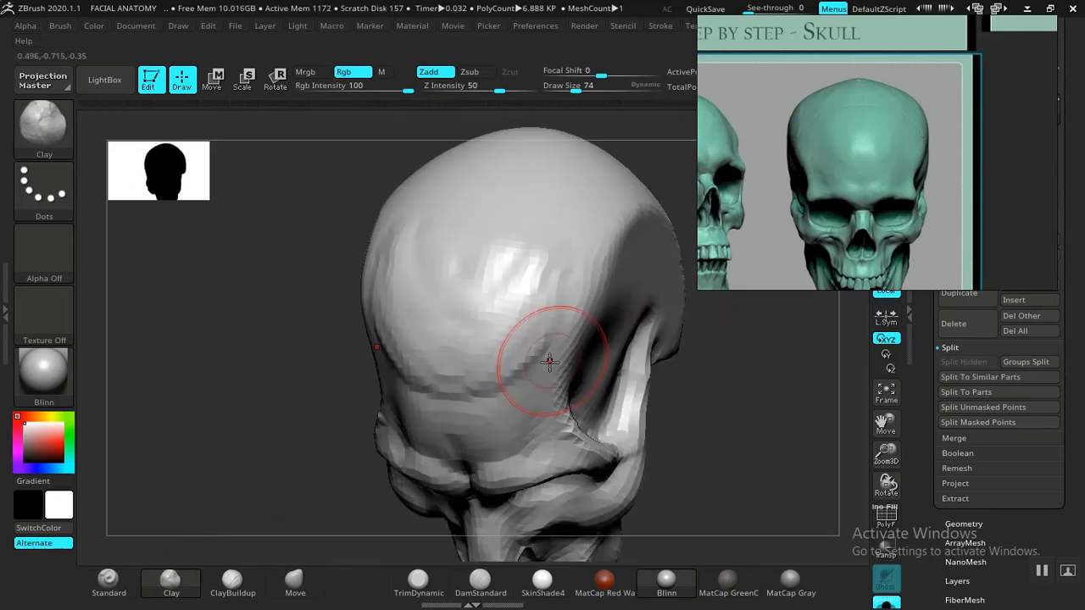
pyautogui.click(479, 590)
pyautogui.moveTo(605, 495); pyautogui.dragTo(596, 523, button='right')
pyautogui.moveTo(695, 461); pyautogui.dragTo(720, 474)
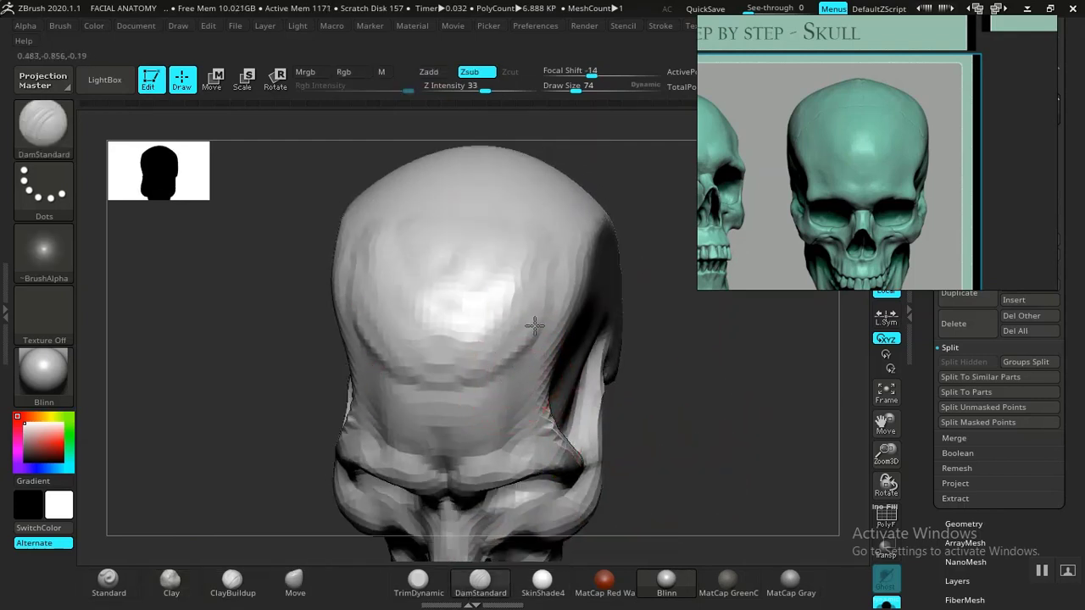
pyautogui.moveTo(479, 387)
pyautogui.mouseDown()
pyautogui.moveTo(392, 388)
pyautogui.moveTo(467, 395)
pyautogui.moveTo(456, 393)
pyautogui.moveTo(500, 366)
pyautogui.mouseUp()
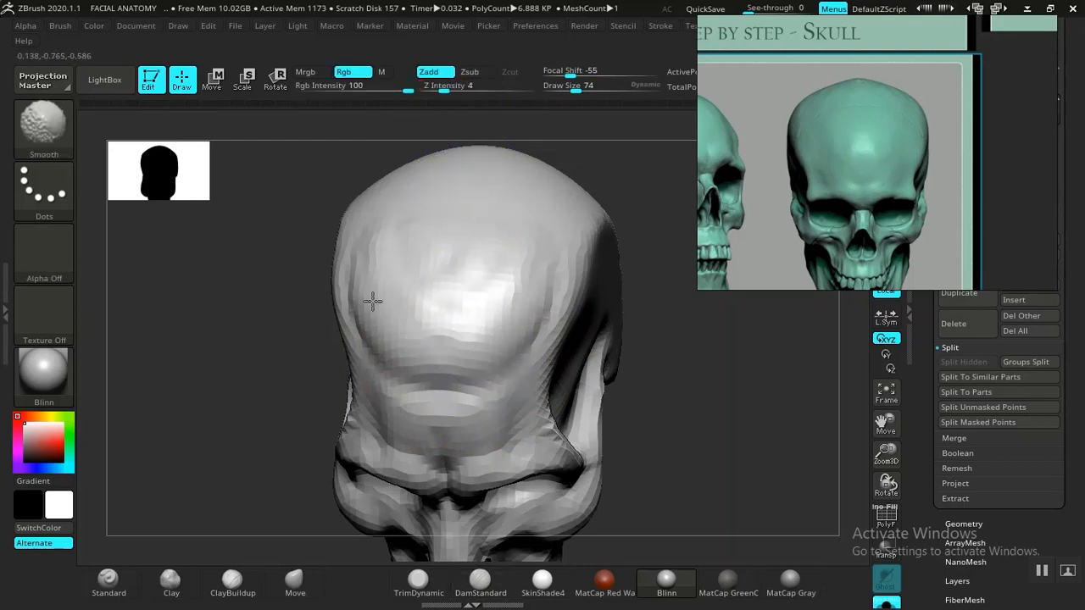
pyautogui.moveTo(482, 290)
pyautogui.keyDown('shift'); pyautogui.mouseDown()
pyautogui.moveTo(508, 269)
pyautogui.moveTo(508, 288)
pyautogui.moveTo(534, 277)
pyautogui.mouseUp(); pyautogui.keyUp('shift')
# Build up the temporal line where the cranium meets the temple with ClayBuildup, and smooth the ridge.
pyautogui.moveTo(669, 394)
pyautogui.mouseDown()
pyautogui.moveTo(690, 421)
pyautogui.moveTo(673, 432)
pyautogui.moveTo(695, 456)
pyautogui.moveTo(663, 392)
pyautogui.moveTo(588, 419)
pyautogui.moveTo(644, 370)
pyautogui.moveTo(573, 273)
pyautogui.mouseUp()
pyautogui.moveTo(642, 303)
pyautogui.mouseDown()
pyautogui.moveTo(619, 388)
pyautogui.moveTo(620, 332)
pyautogui.moveTo(566, 323)
pyautogui.mouseUp()
pyautogui.press('ctrl')
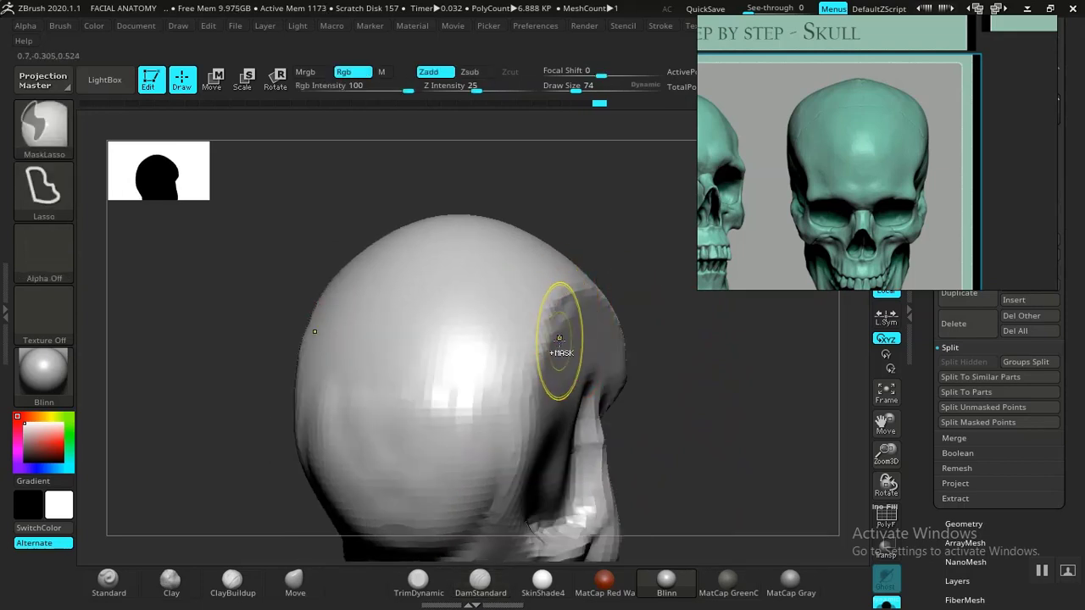
pyautogui.click(232, 583)
pyautogui.moveTo(663, 379)
pyautogui.mouseDown()
pyautogui.moveTo(692, 378)
pyautogui.moveTo(642, 388)
pyautogui.mouseUp()
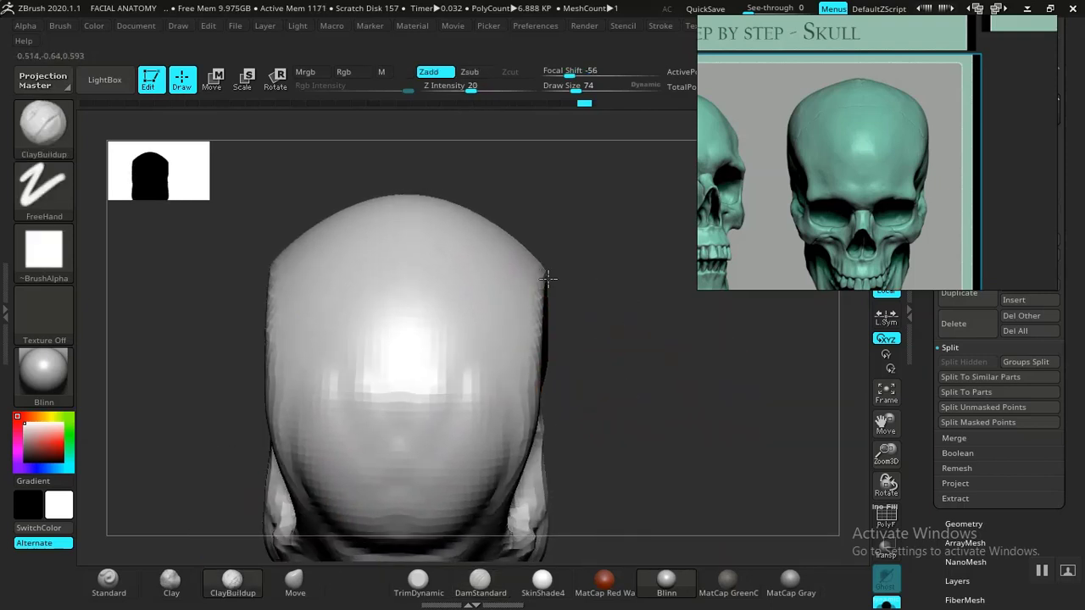
pyautogui.moveTo(548, 278); pyautogui.dragTo(588, 318)
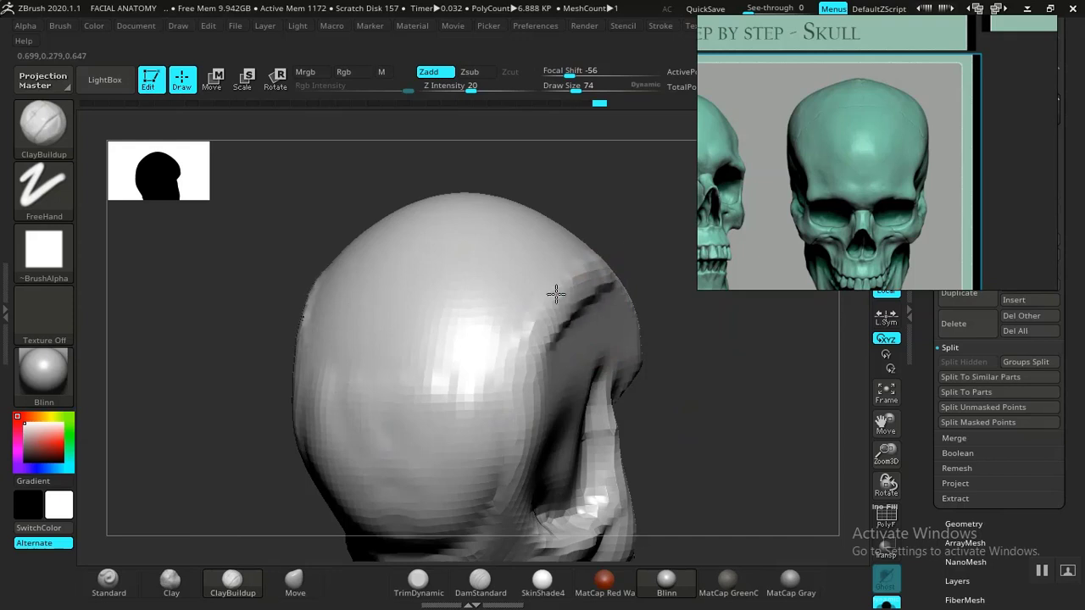
pyautogui.press('shift')
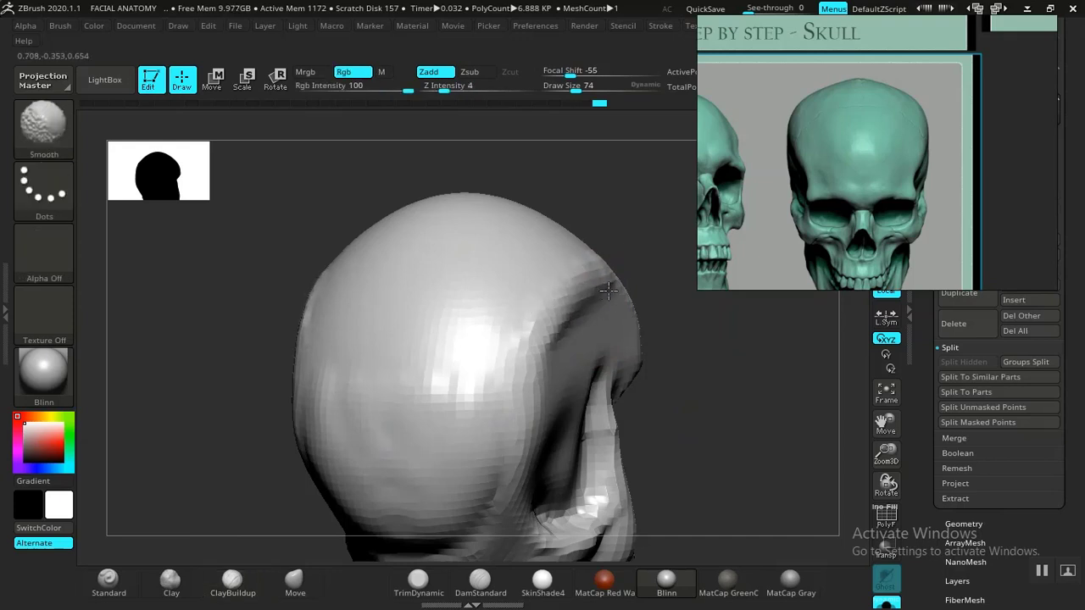
pyautogui.moveTo(641, 296)
pyautogui.mouseDown()
pyautogui.moveTo(683, 376)
pyautogui.moveTo(639, 382)
pyautogui.moveTo(613, 424)
pyautogui.moveTo(545, 305)
pyautogui.moveTo(431, 409)
pyautogui.mouseUp()
pyautogui.moveTo(563, 324)
pyautogui.mouseDown()
pyautogui.moveTo(532, 305)
pyautogui.moveTo(591, 359)
pyautogui.moveTo(577, 350)
pyautogui.mouseUp()
pyautogui.moveTo(756, 382)
pyautogui.mouseDown()
pyautogui.moveTo(682, 378)
pyautogui.moveTo(757, 395)
pyautogui.moveTo(731, 378)
pyautogui.moveTo(615, 438)
pyautogui.moveTo(593, 400)
pyautogui.moveTo(619, 373)
pyautogui.moveTo(603, 356)
pyautogui.moveTo(588, 428)
pyautogui.moveTo(605, 456)
pyautogui.moveTo(586, 426)
pyautogui.moveTo(557, 431)
pyautogui.moveTo(588, 446)
pyautogui.moveTo(632, 407)
pyautogui.moveTo(653, 460)
pyautogui.moveTo(686, 400)
pyautogui.moveTo(719, 445)
pyautogui.mouseUp()
pyautogui.press('shift')
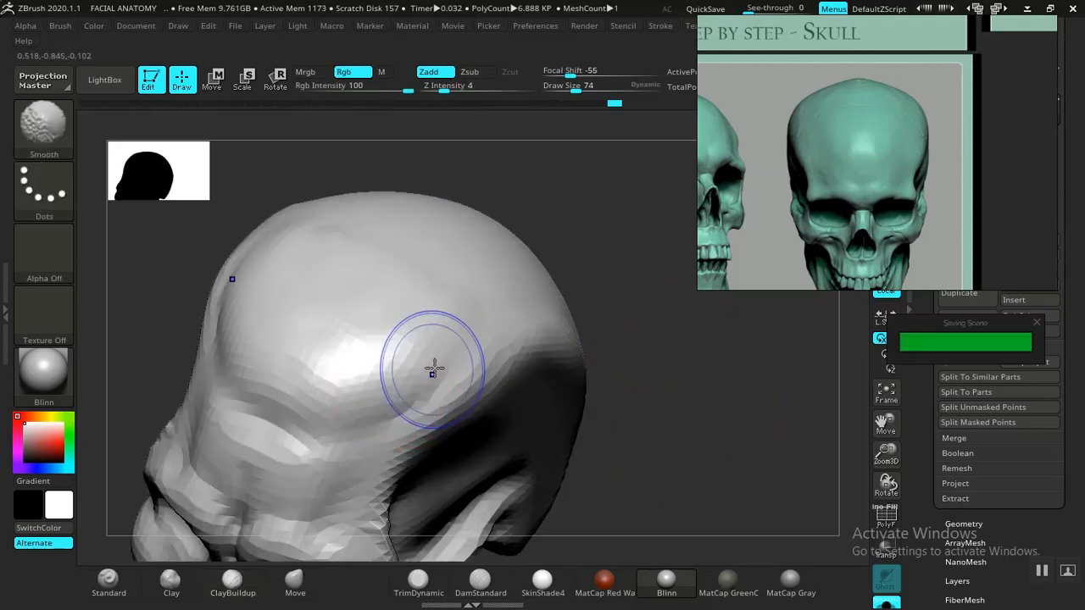
# Add volume with ClayBuildup where the forehead meets the brow ridges, following the three-quarter skull reference, and soften it.
pyautogui.moveTo(699, 377)
pyautogui.mouseDown()
pyautogui.moveTo(745, 426)
pyautogui.moveTo(690, 489)
pyautogui.moveTo(636, 507)
pyautogui.mouseUp()
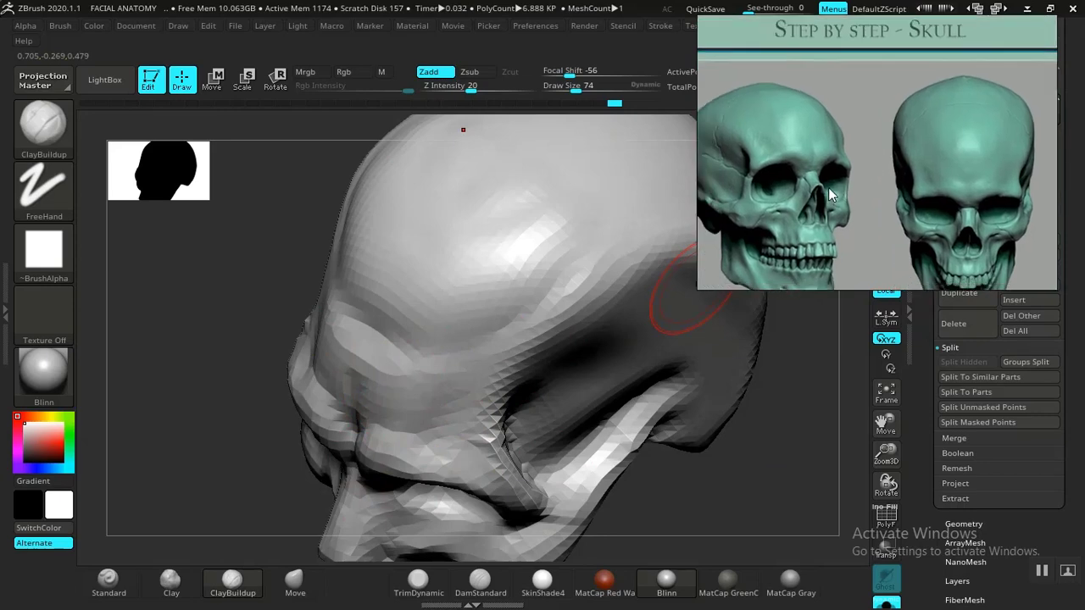
pyautogui.moveTo(757, 396)
pyautogui.mouseDown()
pyautogui.moveTo(765, 382)
pyautogui.moveTo(698, 405)
pyautogui.moveTo(671, 386)
pyautogui.moveTo(661, 423)
pyautogui.moveTo(659, 387)
pyautogui.moveTo(605, 310)
pyautogui.moveTo(672, 428)
pyautogui.moveTo(758, 231)
pyautogui.mouseUp()
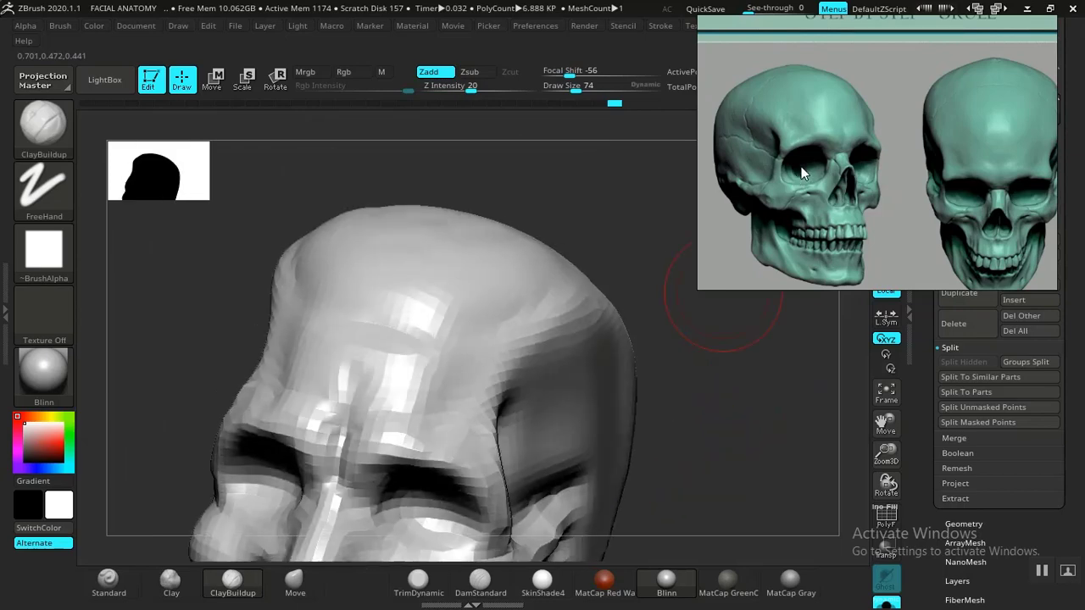
pyautogui.moveTo(706, 350)
pyautogui.mouseDown()
pyautogui.moveTo(704, 390)
pyautogui.moveTo(765, 407)
pyautogui.moveTo(646, 345)
pyautogui.moveTo(700, 368)
pyautogui.moveTo(602, 399)
pyautogui.mouseUp()
pyautogui.moveTo(475, 339)
pyautogui.mouseDown()
pyautogui.moveTo(562, 329)
pyautogui.moveTo(571, 351)
pyautogui.mouseUp()
pyautogui.moveTo(353, 508); pyautogui.dragTo(365, 488)
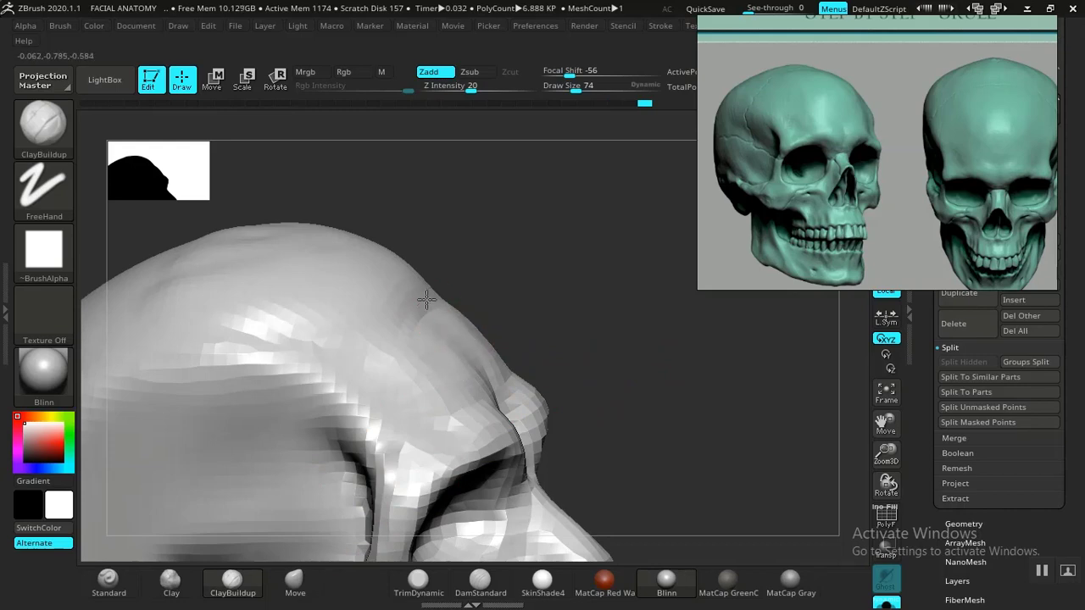
pyautogui.moveTo(473, 290)
pyautogui.mouseDown()
pyautogui.moveTo(413, 319)
pyautogui.moveTo(452, 302)
pyautogui.mouseUp()
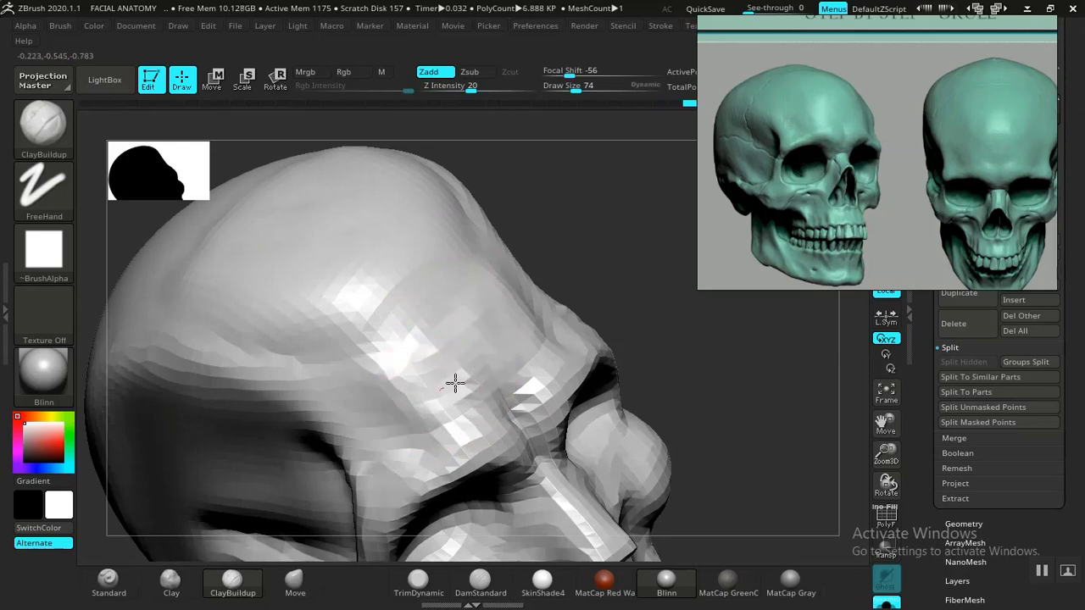
pyautogui.moveTo(420, 389)
pyautogui.keyDown('shift'); pyautogui.mouseDown()
pyautogui.moveTo(467, 390)
pyautogui.moveTo(436, 378)
pyautogui.mouseUp(); pyautogui.keyUp('shift')
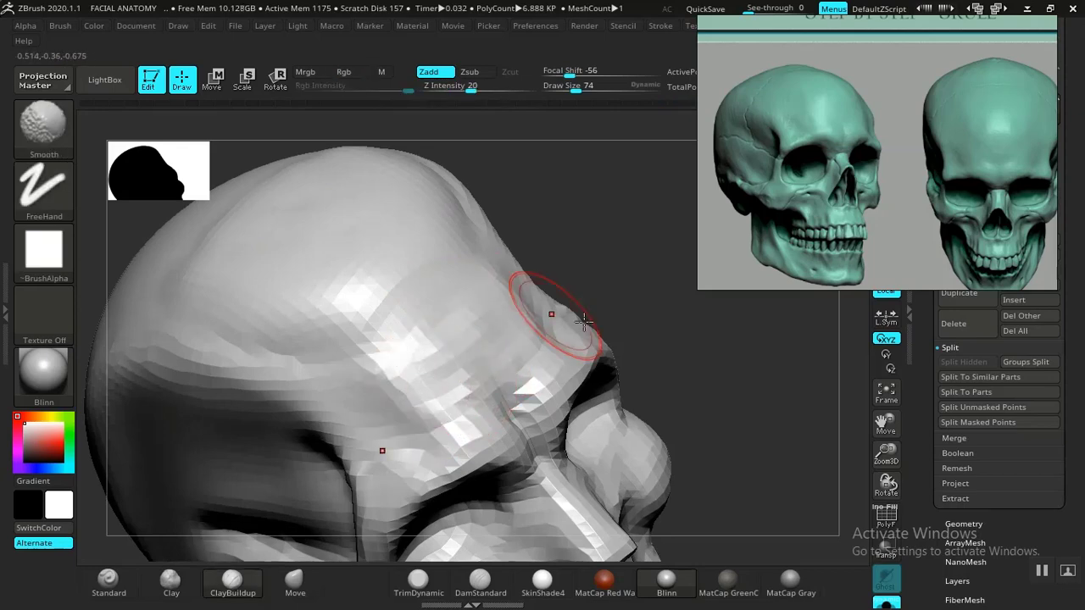
# Smooth the middle and sides of the forehead and check the skull's shape from the front and three-quarter views.
pyautogui.keyDown('ctrl'); pyautogui.moveTo(582, 317); pyautogui.dragTo(634, 356, button='right'); pyautogui.keyUp('ctrl')
pyautogui.moveTo(635, 356); pyautogui.dragTo(594, 366)
pyautogui.keyDown('ctrl'); pyautogui.moveTo(593, 365); pyautogui.dragTo(630, 426, button='right'); pyautogui.keyUp('ctrl')
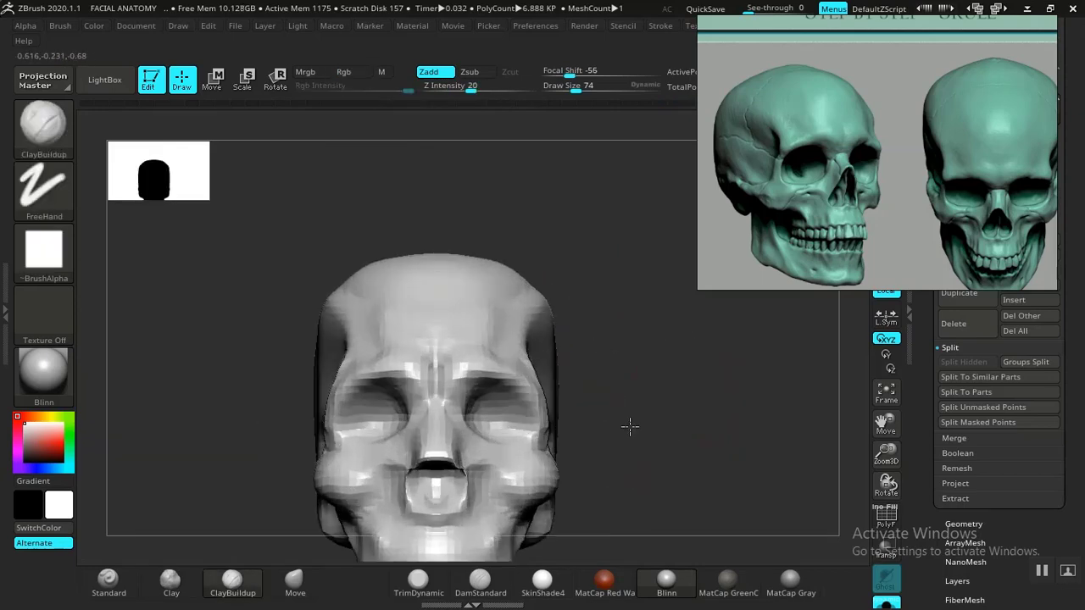
pyautogui.moveTo(630, 426); pyautogui.dragTo(665, 475)
pyautogui.keyDown('shift'); pyautogui.moveTo(455, 322); pyautogui.dragTo(474, 302); pyautogui.keyUp('shift')
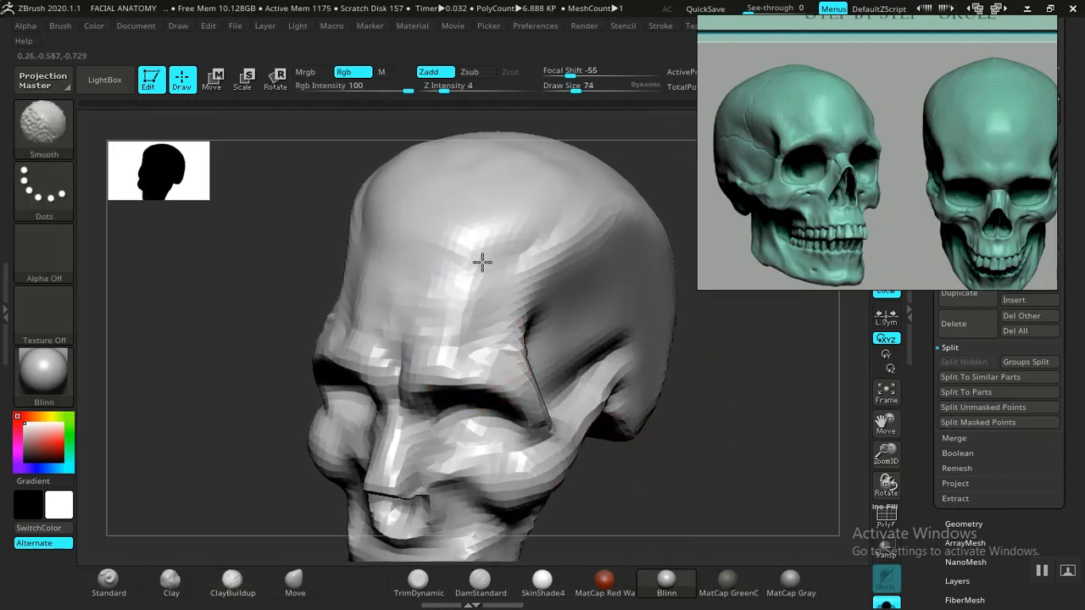
pyautogui.keyDown('shift'); pyautogui.moveTo(482, 262); pyautogui.dragTo(553, 240); pyautogui.keyUp('shift')
pyautogui.moveTo(693, 470)
pyautogui.mouseDown()
pyautogui.moveTo(704, 474)
pyautogui.moveTo(698, 465)
pyautogui.mouseUp()
pyautogui.keyDown('ctrl'); pyautogui.moveTo(697, 465); pyautogui.dragTo(704, 490, button='right'); pyautogui.keyUp('ctrl')
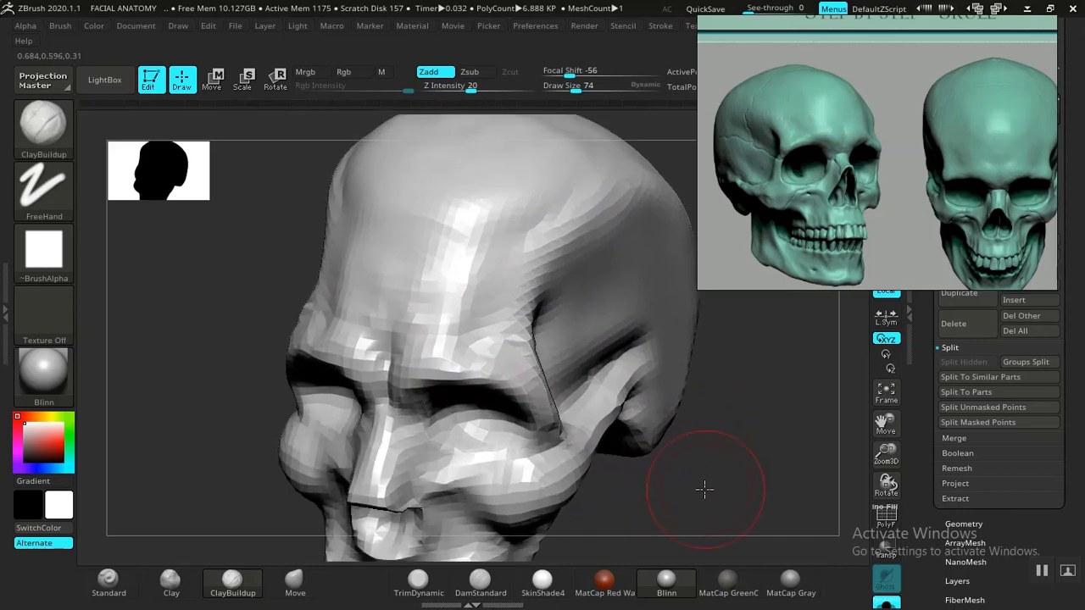
# Define the lower and inner rims of the eye sockets with DamStandard.
pyautogui.moveTo(704, 489)
pyautogui.mouseDown()
pyautogui.moveTo(706, 443)
pyautogui.moveTo(697, 472)
pyautogui.moveTo(715, 443)
pyautogui.moveTo(659, 421)
pyautogui.moveTo(673, 445)
pyautogui.moveTo(674, 502)
pyautogui.moveTo(685, 406)
pyautogui.moveTo(685, 433)
pyautogui.moveTo(656, 450)
pyautogui.moveTo(662, 417)
pyautogui.moveTo(576, 479)
pyautogui.mouseUp()
pyautogui.click(479, 581)
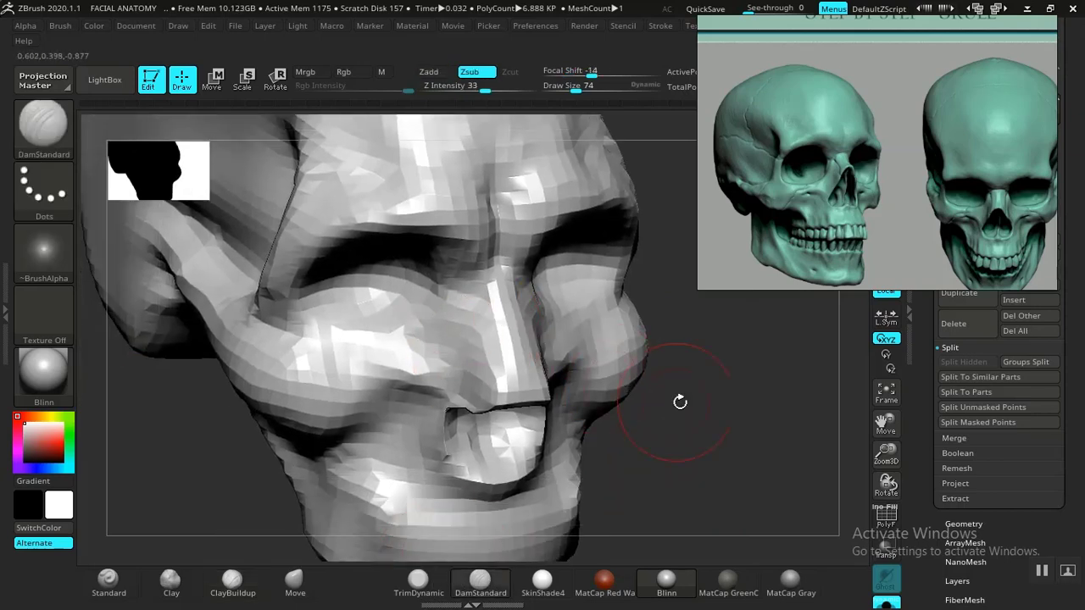
pyautogui.moveTo(680, 402); pyautogui.dragTo(627, 356)
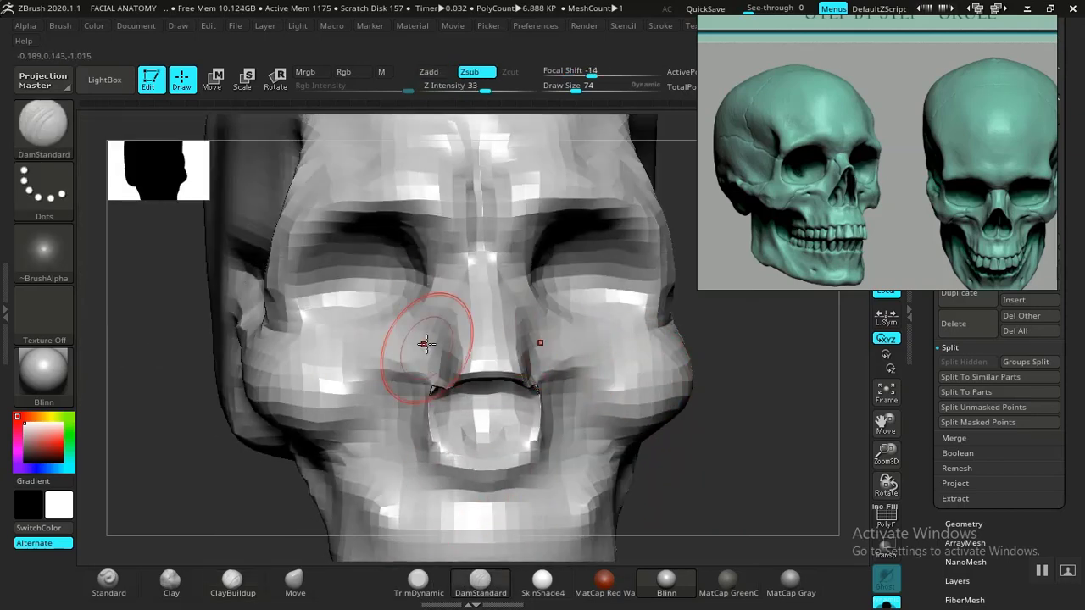
pyautogui.moveTo(176, 464); pyautogui.dragTo(220, 458)
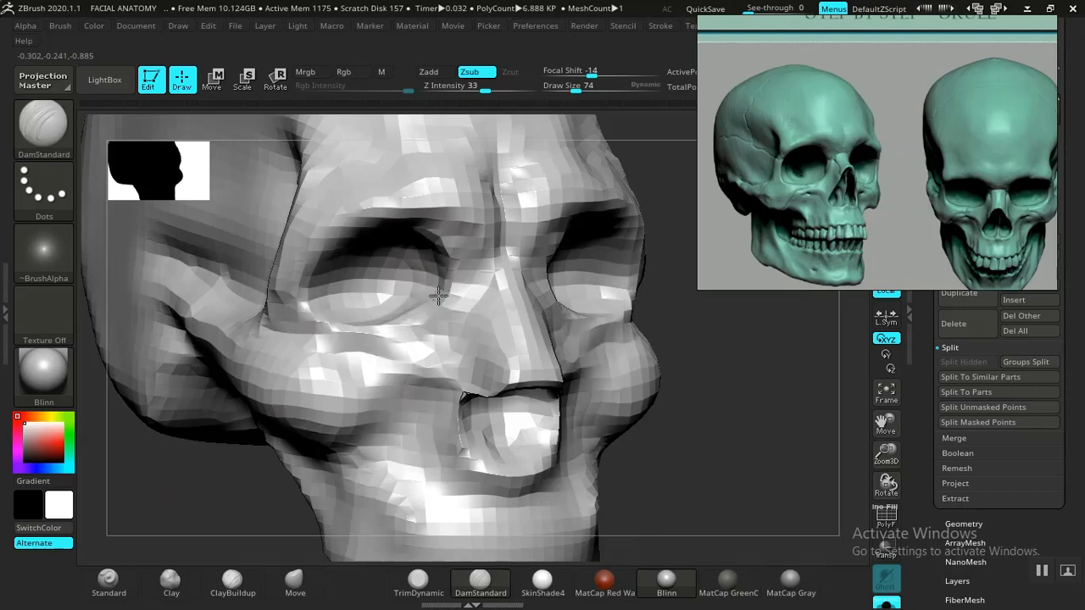
pyautogui.keyDown('alt'); pyautogui.moveTo(774, 431); pyautogui.dragTo(602, 349); pyautogui.keyUp('alt')
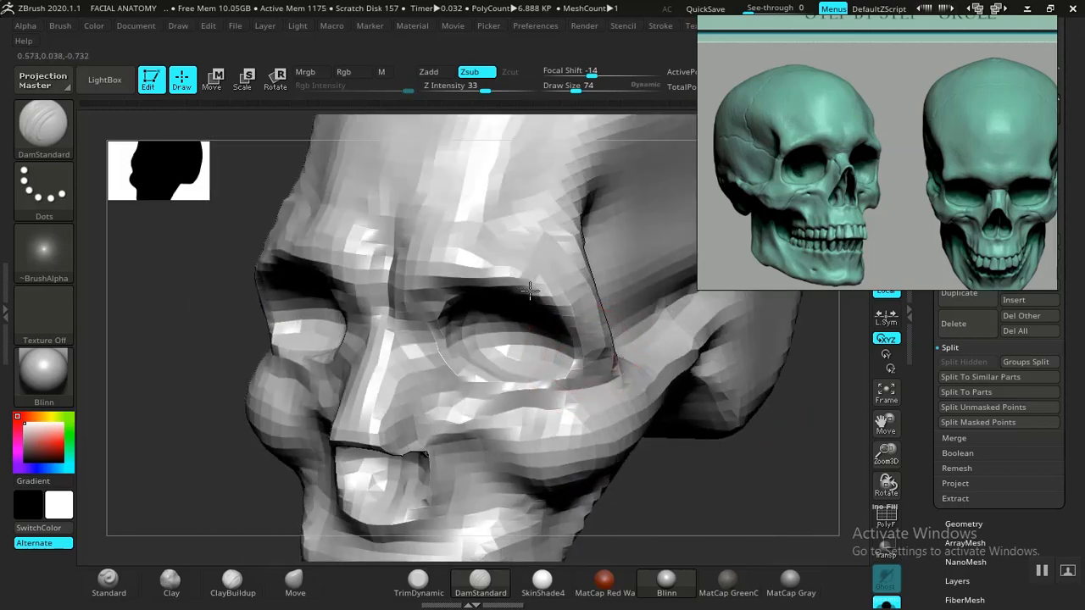
# Adjust the shape of the eye sockets and the nose bridge profile with the Move brush from front and side.
pyautogui.moveTo(702, 435); pyautogui.dragTo(706, 412)
pyautogui.press('f')
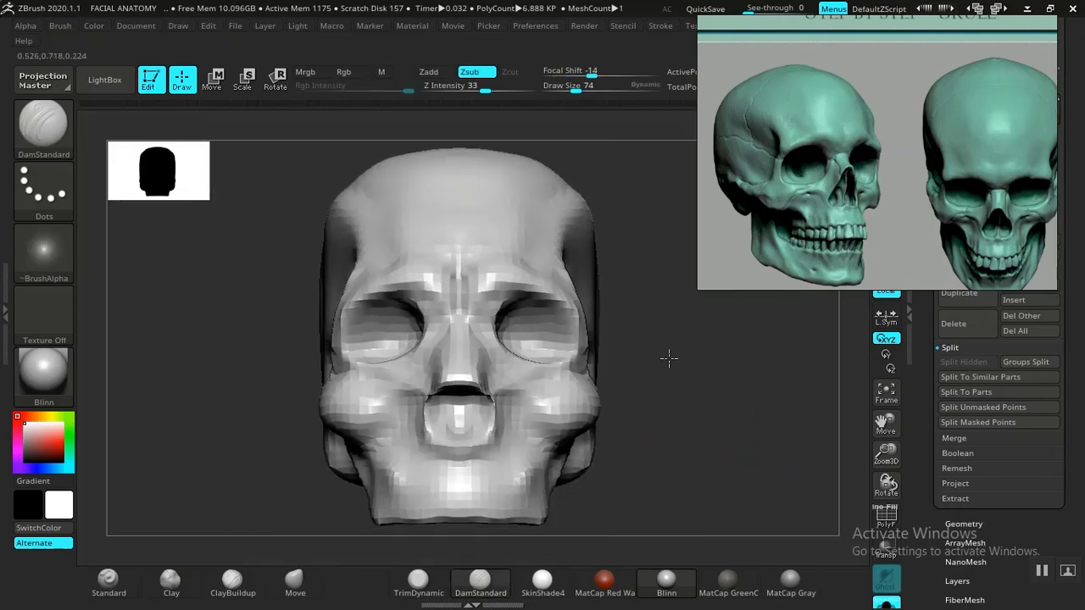
pyautogui.scroll(3, 668, 359)
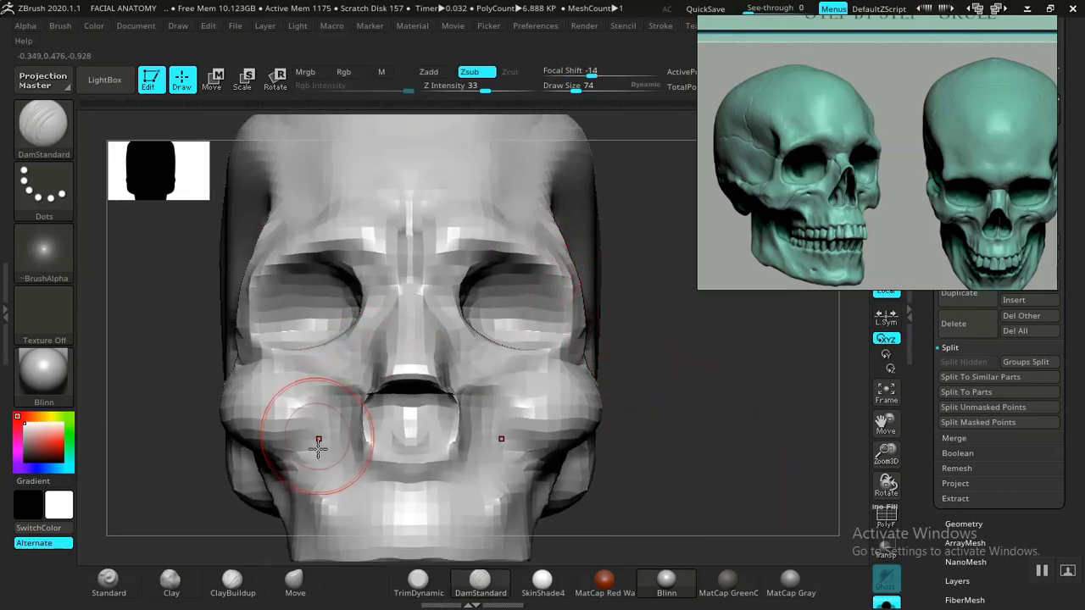
pyautogui.click(295, 582)
pyautogui.moveTo(649, 354)
pyautogui.mouseDown()
pyautogui.moveTo(656, 387)
pyautogui.moveTo(336, 373)
pyautogui.moveTo(336, 387)
pyautogui.moveTo(695, 431)
pyautogui.moveTo(692, 456)
pyautogui.mouseUp()
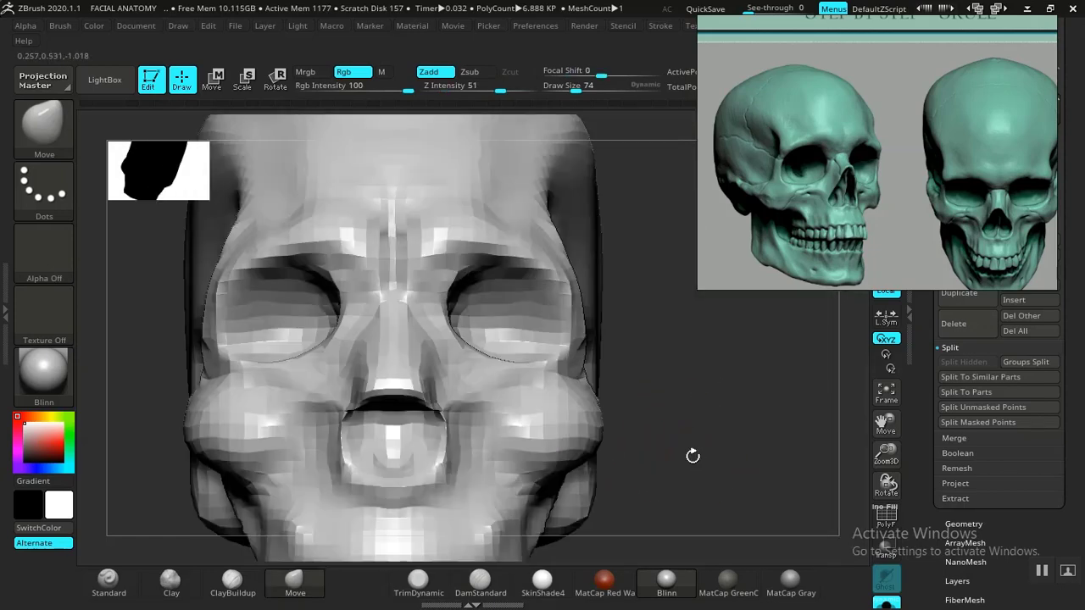
pyautogui.moveTo(733, 427); pyautogui.dragTo(339, 385)
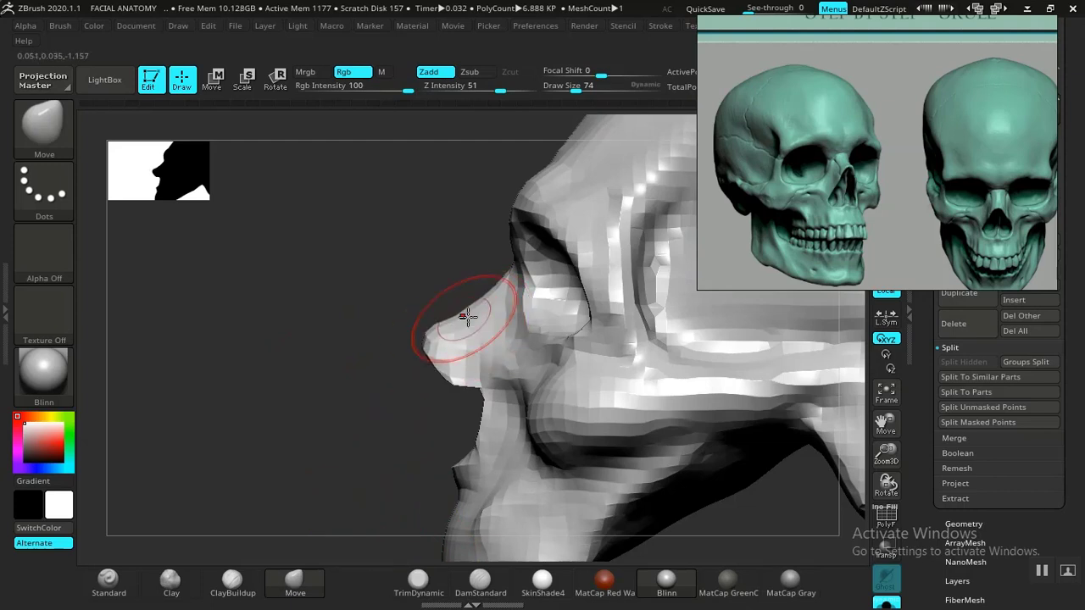
pyautogui.moveTo(432, 283)
pyautogui.mouseDown()
pyautogui.moveTo(378, 302)
pyautogui.moveTo(554, 314)
pyautogui.moveTo(636, 365)
pyautogui.moveTo(588, 365)
pyautogui.moveTo(516, 443)
pyautogui.moveTo(588, 388)
pyautogui.moveTo(628, 302)
pyautogui.moveTo(632, 375)
pyautogui.moveTo(470, 373)
pyautogui.moveTo(727, 311)
pyautogui.moveTo(462, 348)
pyautogui.mouseUp()
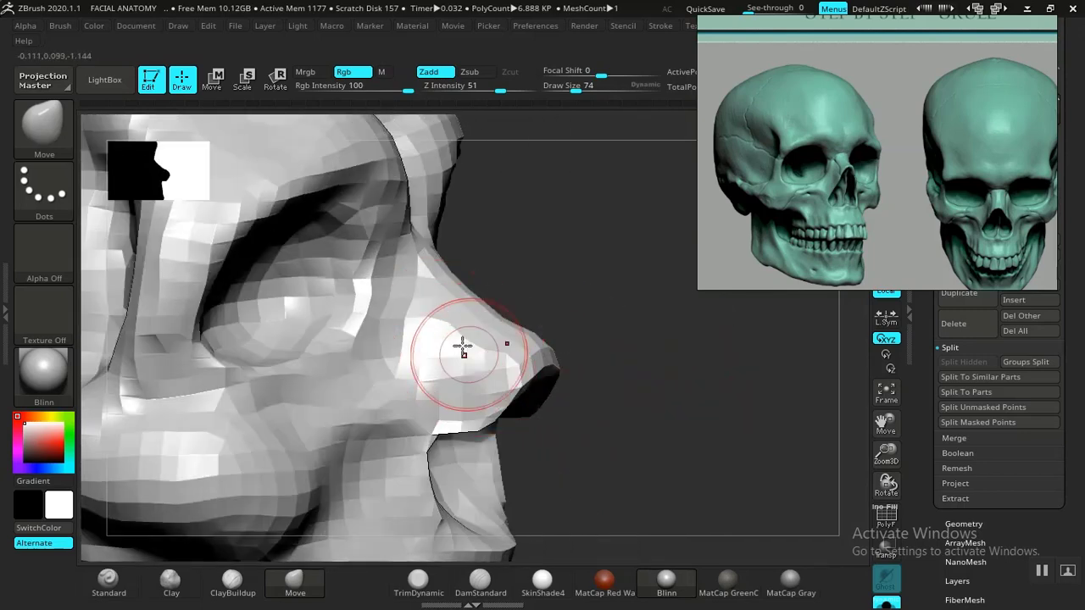
# Flatten the sides and the bridge of the nose into clean planes with TrimDynamic.
pyautogui.click(418, 581)
pyautogui.moveTo(551, 525)
pyautogui.mouseDown()
pyautogui.moveTo(611, 436)
pyautogui.moveTo(533, 363)
pyautogui.moveTo(506, 407)
pyautogui.mouseUp()
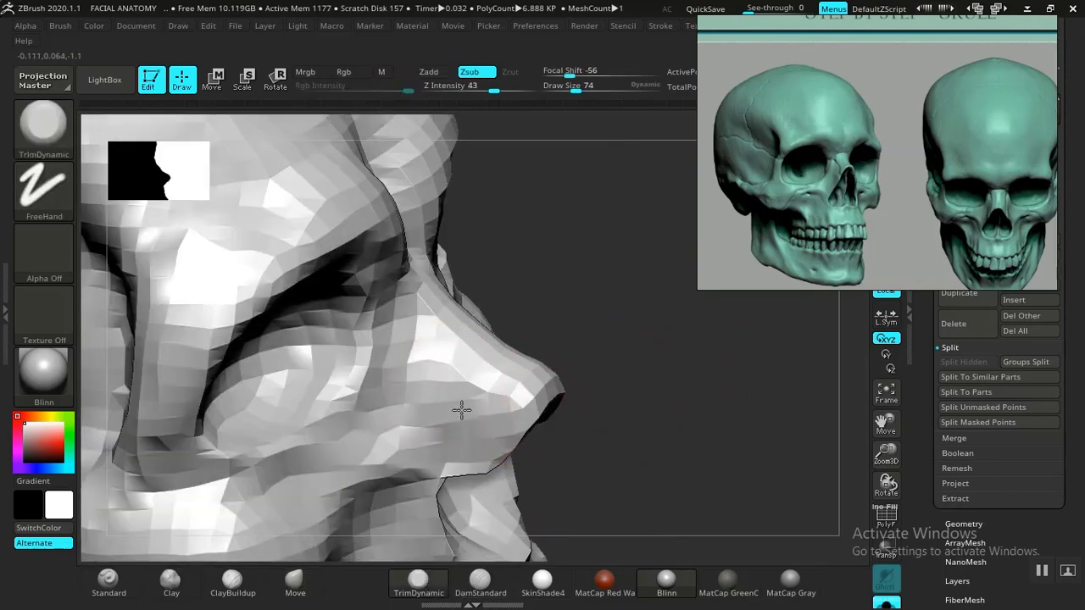
pyautogui.press('ctrl')
pyautogui.press('alt')
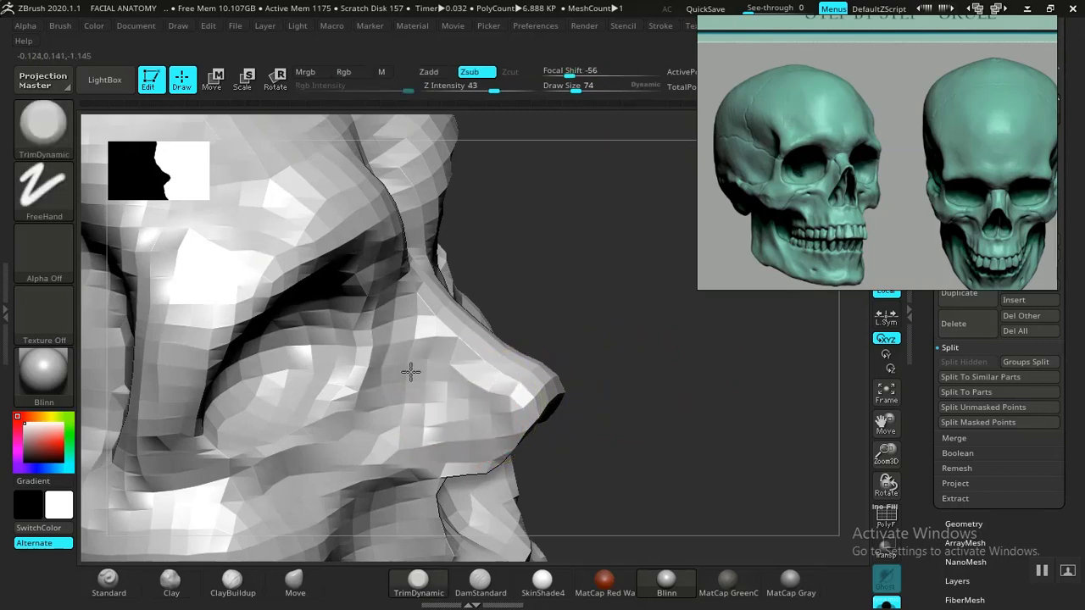
pyautogui.keyDown('alt'); pyautogui.moveTo(711, 433); pyautogui.dragTo(696, 354); pyautogui.keyUp('alt')
pyautogui.keyDown('alt'); pyautogui.moveTo(696, 354); pyautogui.dragTo(650, 365); pyautogui.keyUp('alt')
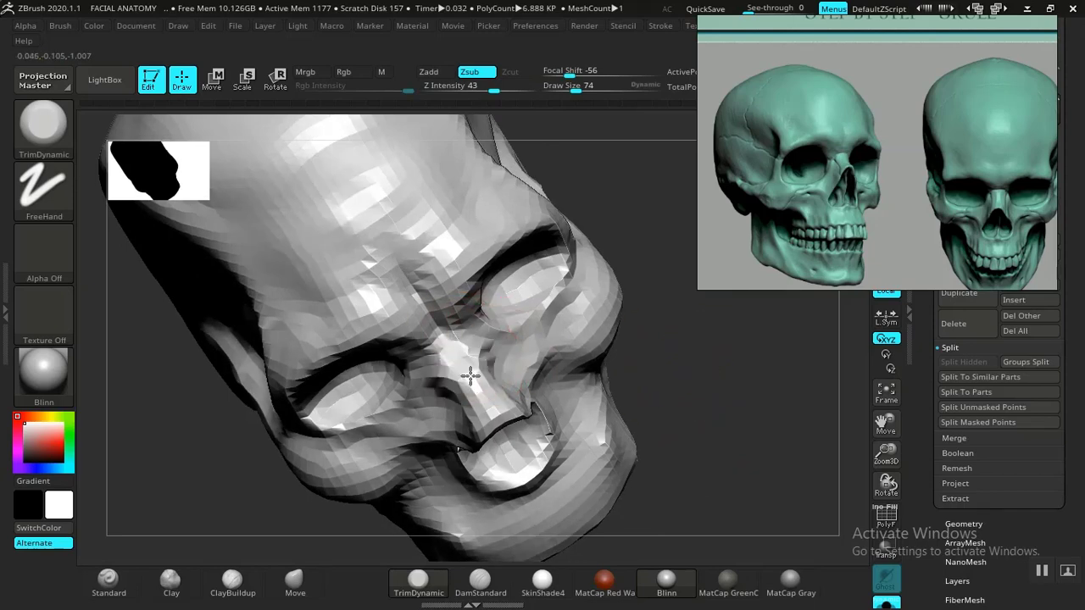
pyautogui.moveTo(490, 371); pyautogui.dragTo(477, 370)
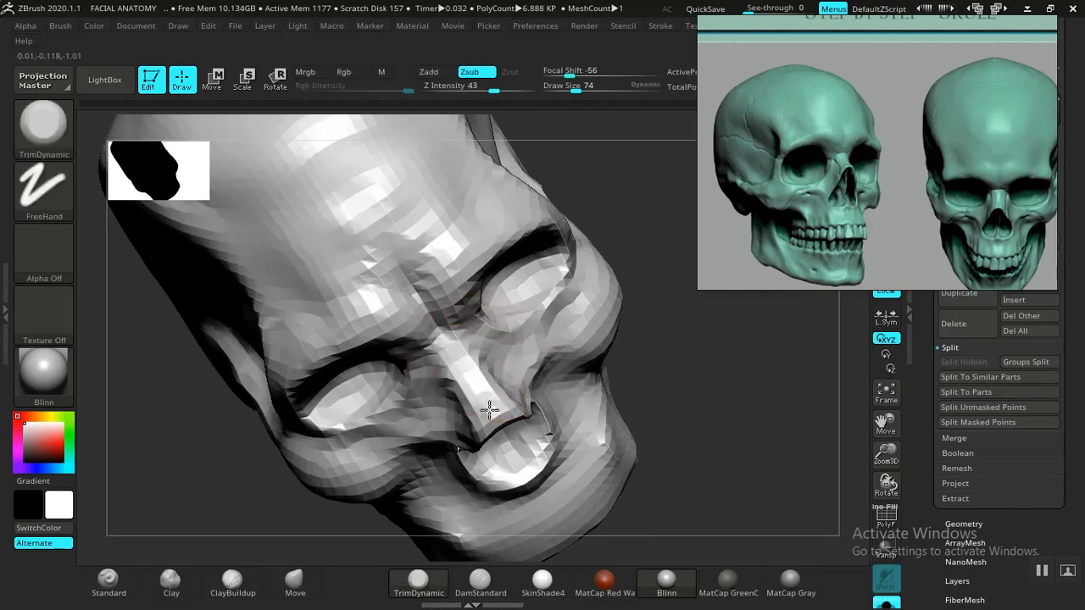
# Carve the crease on the side of the upper jaw below the cheekbone with DamStandard, following the reference.
pyautogui.moveTo(750, 386)
pyautogui.mouseDown()
pyautogui.moveTo(839, 322)
pyautogui.moveTo(661, 356)
pyautogui.moveTo(327, 453)
pyautogui.moveTo(285, 364)
pyautogui.moveTo(314, 393)
pyautogui.moveTo(610, 368)
pyautogui.moveTo(634, 388)
pyautogui.moveTo(639, 450)
pyautogui.moveTo(664, 378)
pyautogui.moveTo(688, 412)
pyautogui.moveTo(688, 379)
pyautogui.moveTo(683, 388)
pyautogui.mouseUp()
pyautogui.click(479, 581)
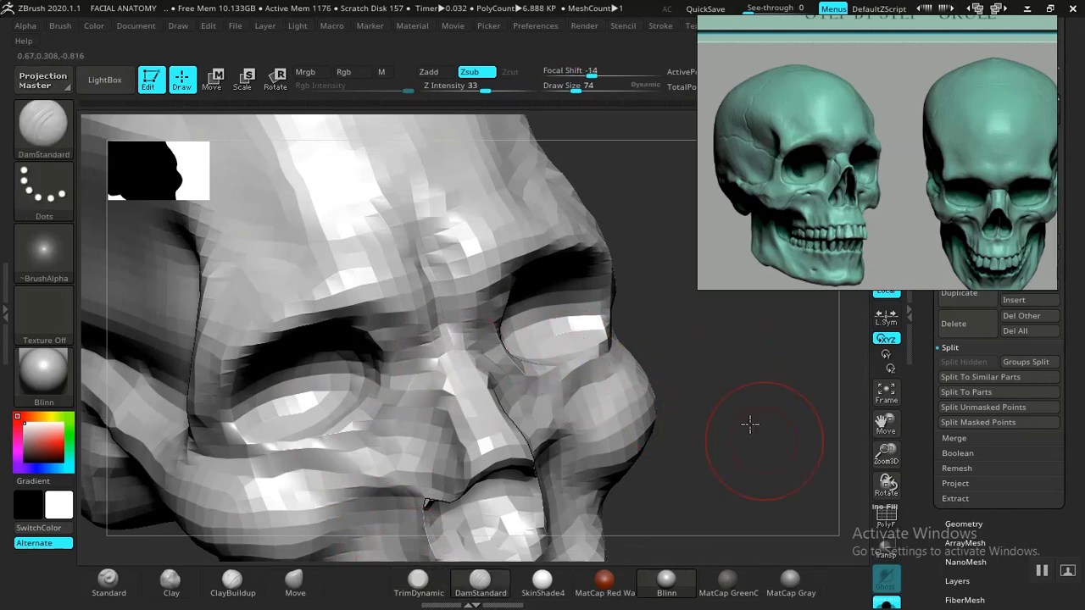
pyautogui.keyDown('alt'); pyautogui.moveTo(750, 425); pyautogui.dragTo(664, 394); pyautogui.keyUp('alt')
pyautogui.moveTo(686, 439); pyautogui.dragTo(658, 418)
pyautogui.keyDown('alt'); pyautogui.moveTo(658, 461); pyautogui.dragTo(686, 390); pyautogui.keyUp('alt')
pyautogui.moveTo(816, 211); pyautogui.dragTo(838, 195)
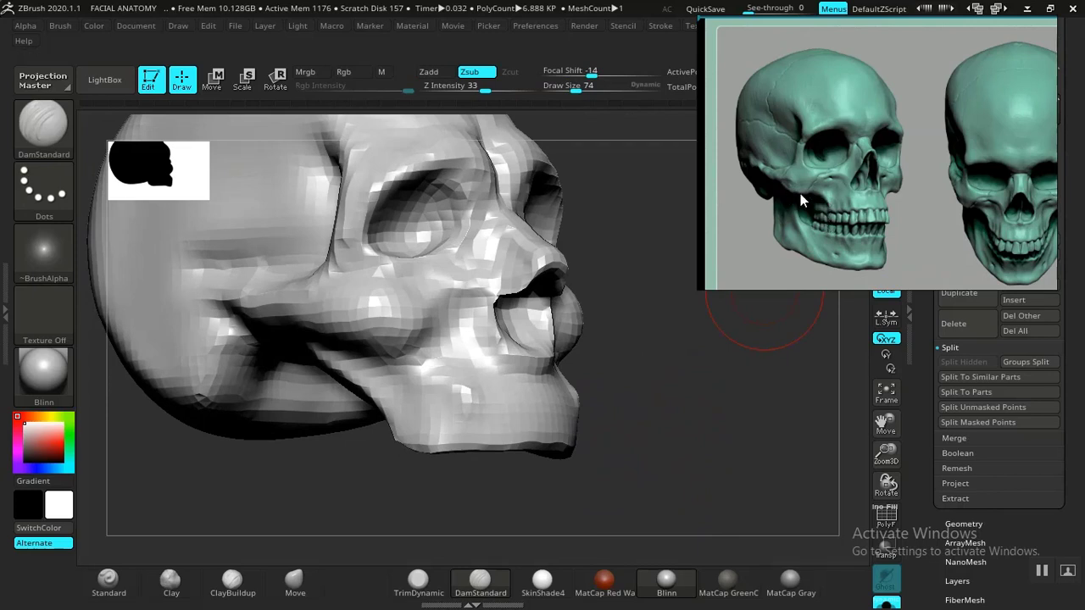
pyautogui.moveTo(653, 394)
pyautogui.mouseDown()
pyautogui.moveTo(609, 379)
pyautogui.moveTo(653, 424)
pyautogui.mouseUp()
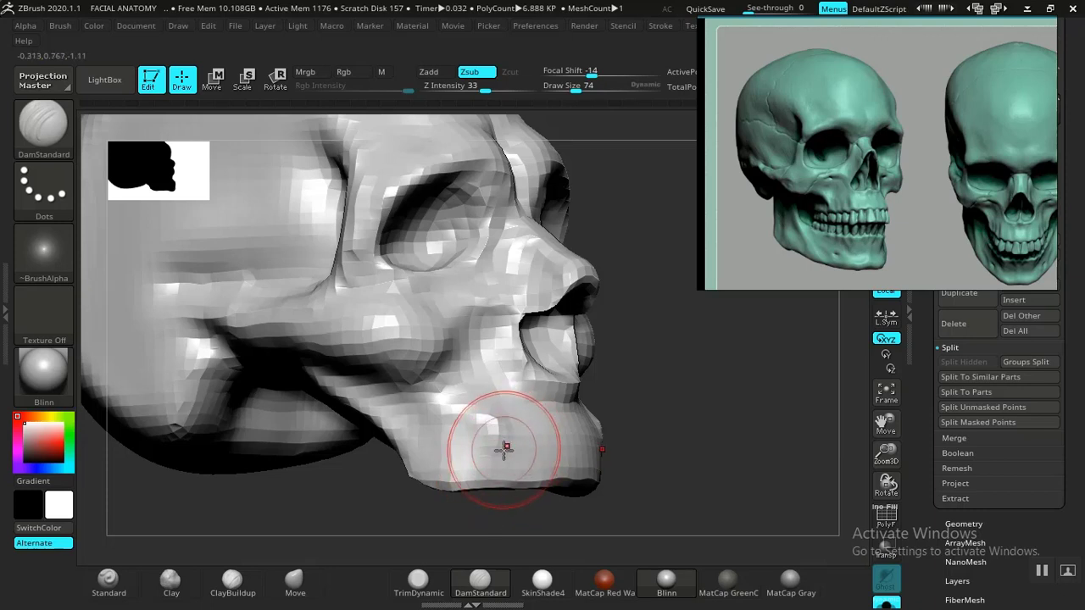
pyautogui.moveTo(720, 440); pyautogui.dragTo(635, 460)
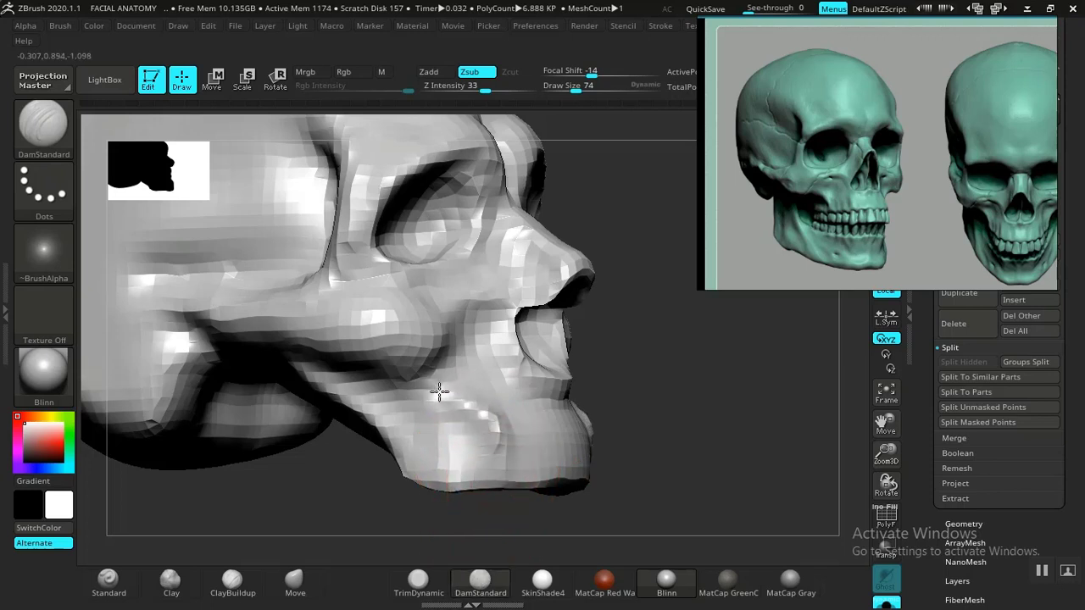
pyautogui.moveTo(410, 372)
pyautogui.mouseDown()
pyautogui.moveTo(453, 398)
pyautogui.moveTo(412, 386)
pyautogui.mouseUp()
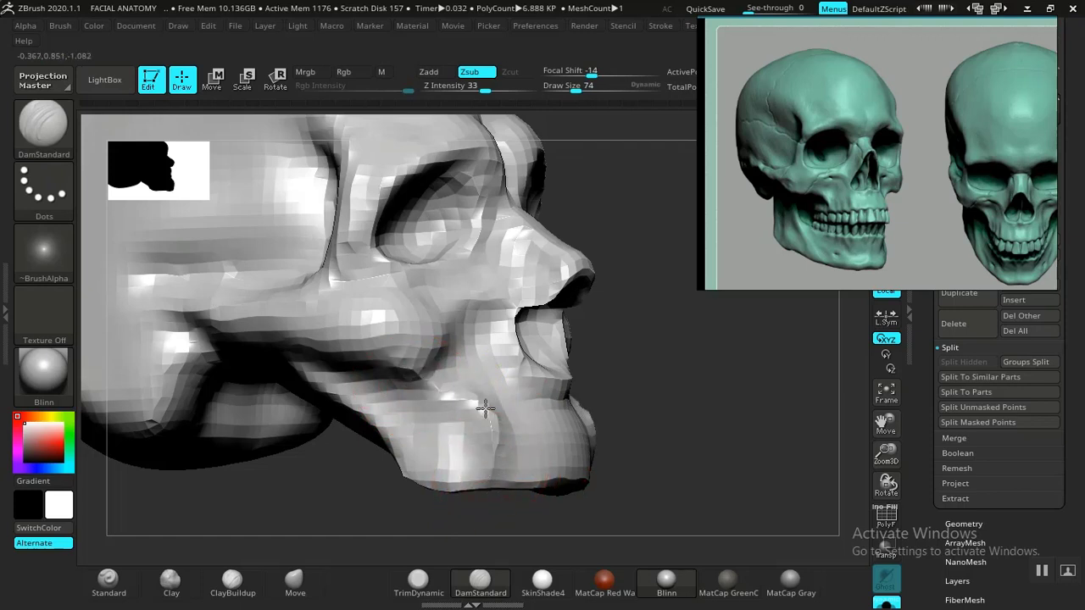
pyautogui.moveTo(485, 408); pyautogui.dragTo(436, 386)
# Reshape the lower edge and profile of the nasal opening with the Move brush from front and side.
pyautogui.moveTo(742, 419)
pyautogui.keyDown('alt'); pyautogui.mouseDown()
pyautogui.moveTo(586, 364)
pyautogui.moveTo(517, 366)
pyautogui.mouseUp(); pyautogui.keyUp('alt')
pyautogui.moveTo(692, 382)
pyautogui.keyDown('alt'); pyautogui.mouseDown()
pyautogui.moveTo(557, 359)
pyautogui.moveTo(666, 452)
pyautogui.moveTo(632, 455)
pyautogui.moveTo(618, 470)
pyautogui.moveTo(526, 411)
pyautogui.moveTo(565, 442)
pyautogui.moveTo(629, 373)
pyautogui.moveTo(663, 483)
pyautogui.moveTo(649, 477)
pyautogui.moveTo(710, 434)
pyautogui.moveTo(697, 434)
pyautogui.mouseUp(); pyautogui.keyUp('alt')
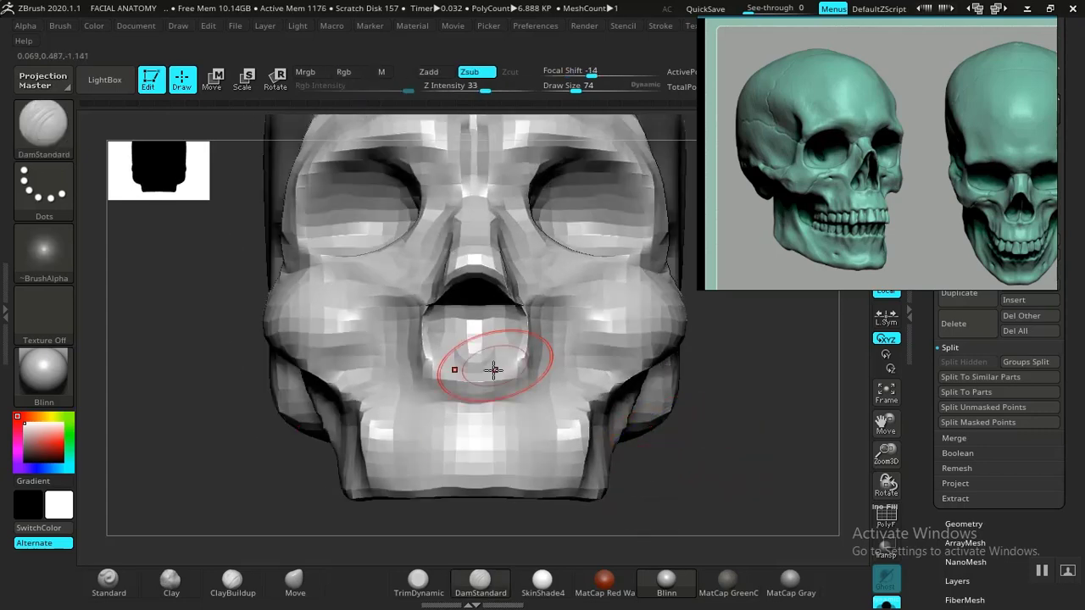
pyautogui.click(309, 579)
pyautogui.moveTo(707, 441)
pyautogui.mouseDown()
pyautogui.moveTo(721, 431)
pyautogui.moveTo(707, 412)
pyautogui.moveTo(722, 382)
pyautogui.moveTo(671, 429)
pyautogui.moveTo(661, 422)
pyautogui.mouseUp()
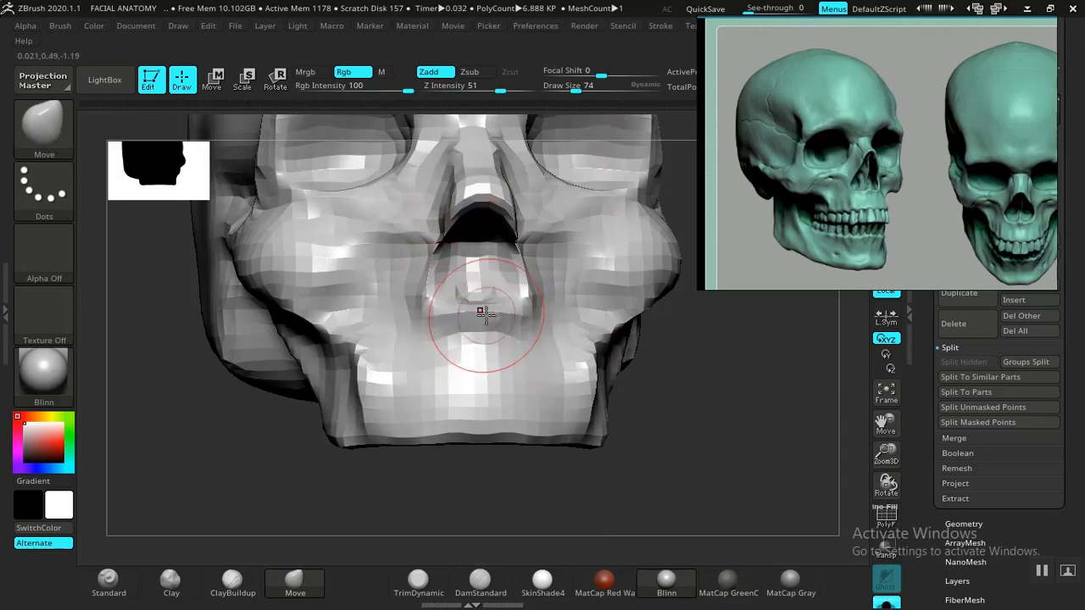
pyautogui.moveTo(684, 384)
pyautogui.mouseDown()
pyautogui.moveTo(733, 450)
pyautogui.moveTo(666, 395)
pyautogui.moveTo(648, 408)
pyautogui.moveTo(516, 346)
pyautogui.mouseUp()
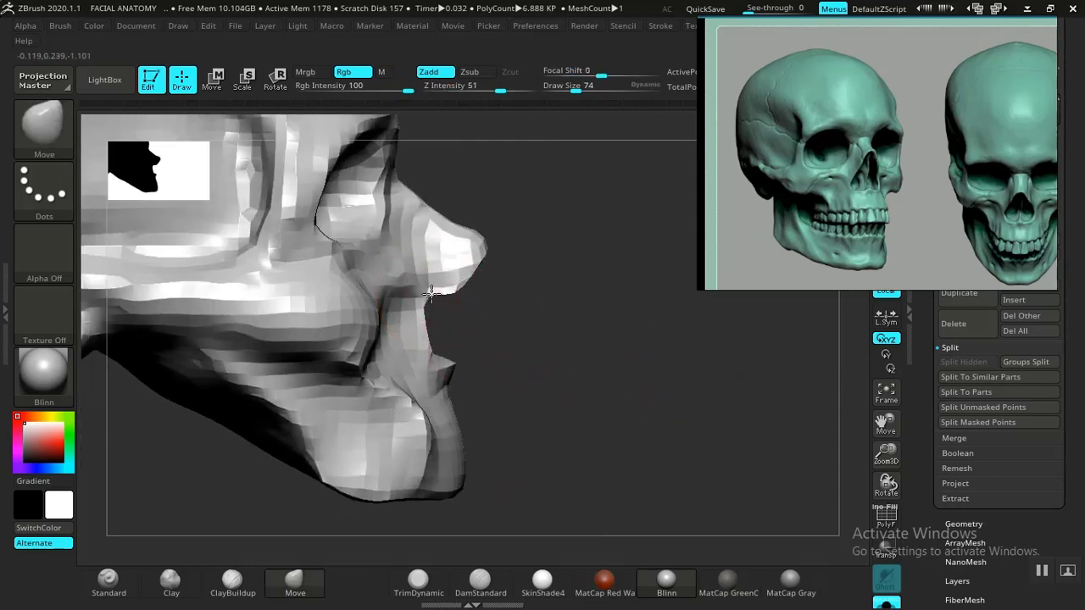
pyautogui.press('shift')
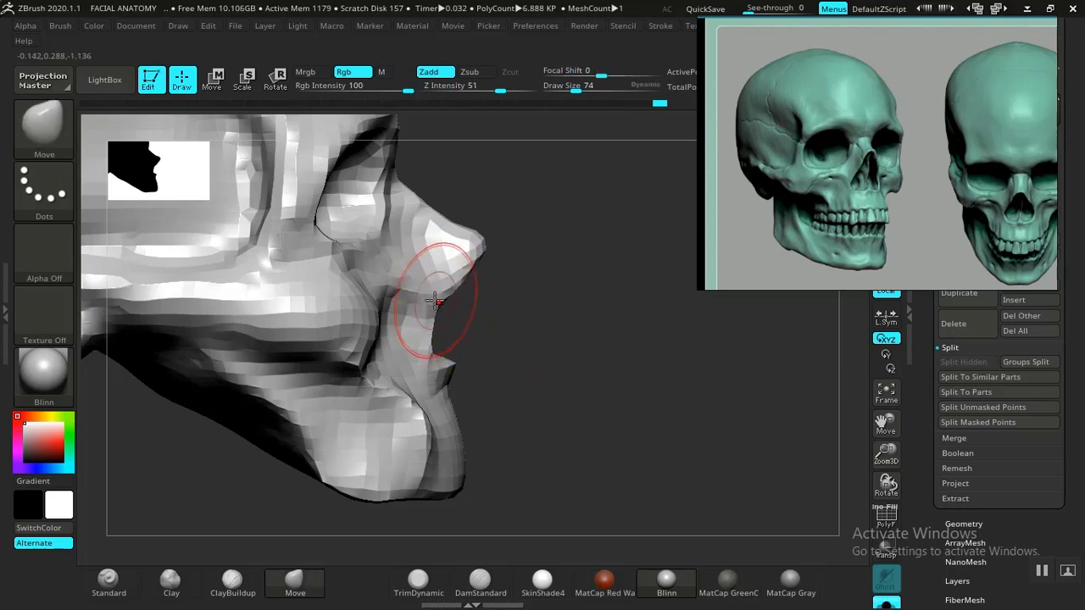
pyautogui.moveTo(637, 378)
pyautogui.keyDown('alt'); pyautogui.mouseDown()
pyautogui.moveTo(577, 344)
pyautogui.moveTo(526, 348)
pyautogui.moveTo(605, 336)
pyautogui.moveTo(627, 415)
pyautogui.moveTo(656, 455)
pyautogui.moveTo(675, 404)
pyautogui.moveTo(641, 484)
pyautogui.moveTo(562, 464)
pyautogui.moveTo(641, 446)
pyautogui.moveTo(547, 450)
pyautogui.moveTo(678, 438)
pyautogui.moveTo(611, 391)
pyautogui.moveTo(666, 424)
pyautogui.moveTo(681, 453)
pyautogui.moveTo(723, 438)
pyautogui.moveTo(581, 389)
pyautogui.moveTo(649, 378)
pyautogui.moveTo(661, 426)
pyautogui.moveTo(673, 416)
pyautogui.moveTo(651, 416)
pyautogui.moveTo(717, 432)
pyautogui.moveTo(741, 382)
pyautogui.moveTo(697, 384)
pyautogui.moveTo(692, 402)
pyautogui.moveTo(451, 398)
pyautogui.mouseUp(); pyautogui.keyUp('alt')
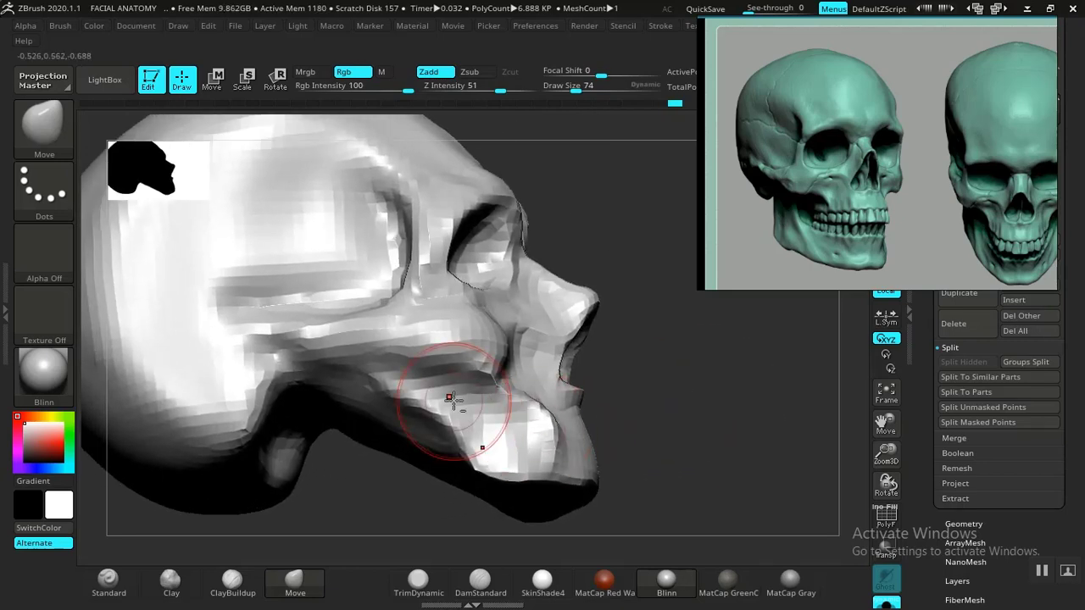
# Add volume to the side of the upper jaw with the Standard brush and smooth its transition.
pyautogui.click(109, 582)
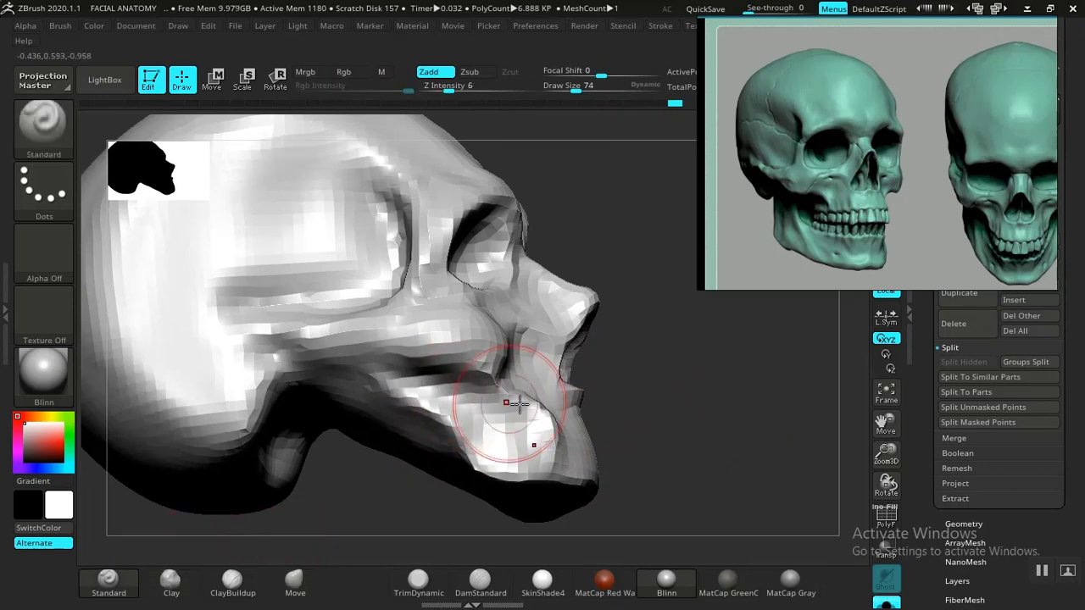
pyautogui.keyDown('alt'); pyautogui.moveTo(719, 431); pyautogui.dragTo(644, 419); pyautogui.keyUp('alt')
pyautogui.keyDown('alt'); pyautogui.moveTo(694, 381); pyautogui.dragTo(678, 434); pyautogui.keyUp('alt')
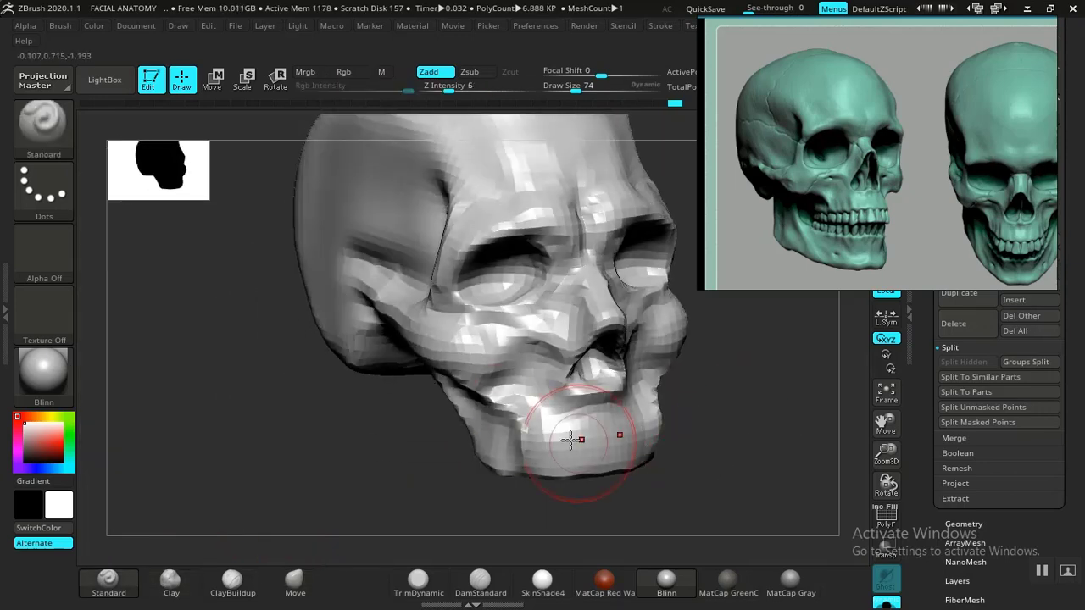
pyautogui.press('shift')
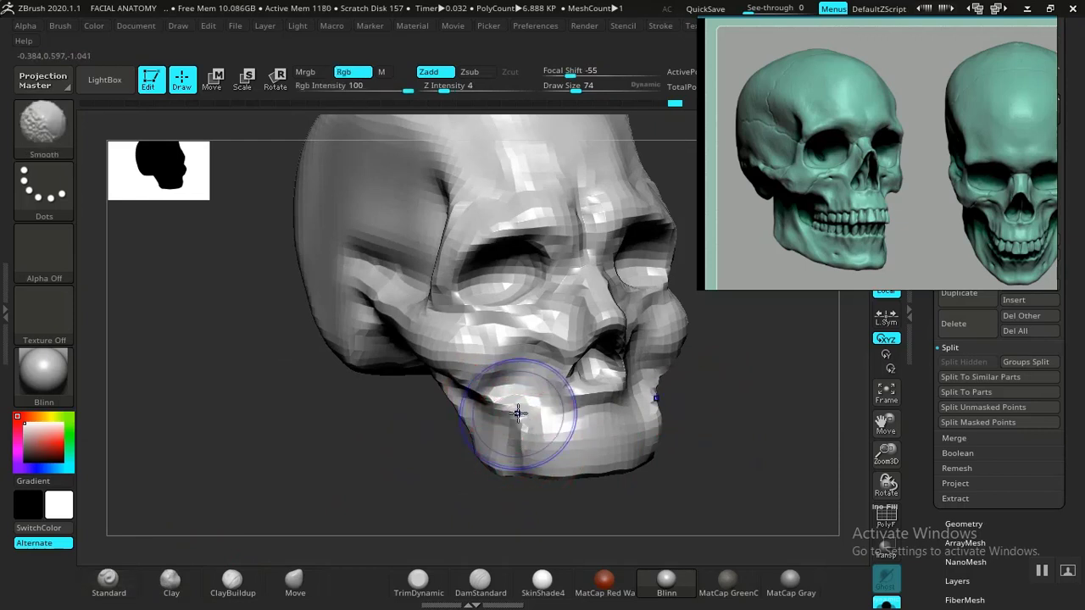
pyautogui.keyDown('alt'); pyautogui.moveTo(764, 437); pyautogui.dragTo(740, 389); pyautogui.keyUp('alt')
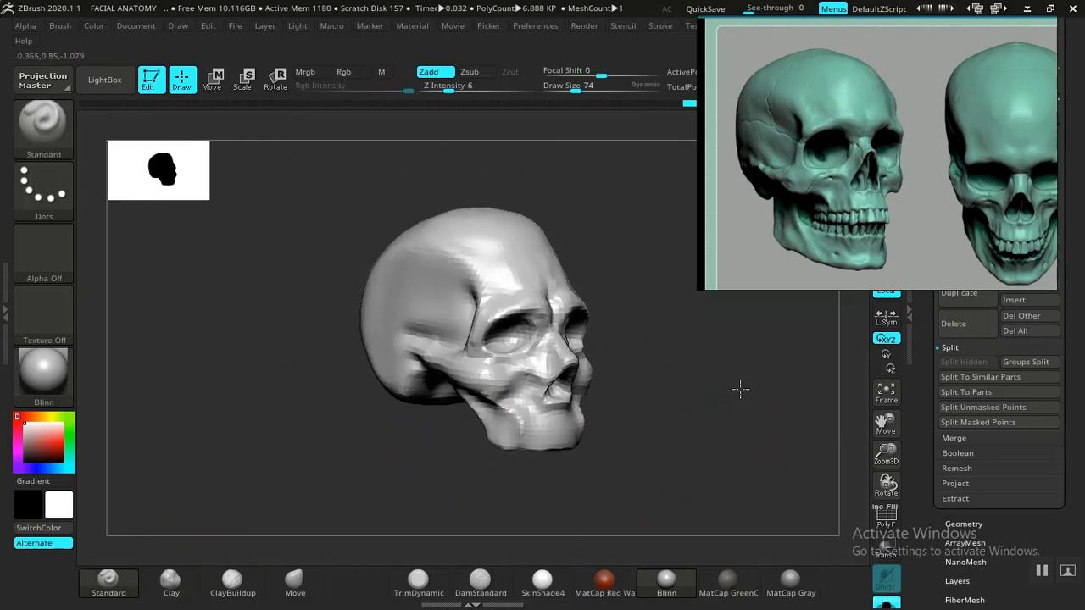
# Build up the area between the nose and the inner eye socket with ClayBuildup.
pyautogui.moveTo(653, 379)
pyautogui.mouseDown()
pyautogui.moveTo(664, 448)
pyautogui.moveTo(702, 412)
pyautogui.moveTo(610, 438)
pyautogui.moveTo(588, 433)
pyautogui.moveTo(608, 453)
pyautogui.moveTo(709, 477)
pyautogui.moveTo(458, 304)
pyautogui.mouseUp()
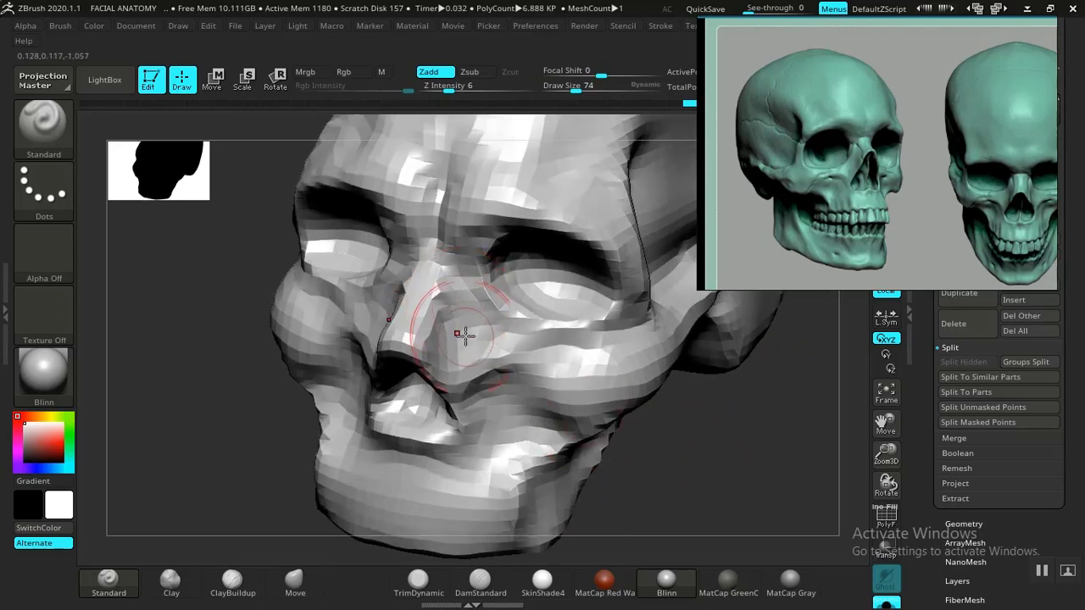
pyautogui.moveTo(707, 480)
pyautogui.mouseDown()
pyautogui.moveTo(719, 477)
pyautogui.moveTo(661, 462)
pyautogui.mouseUp()
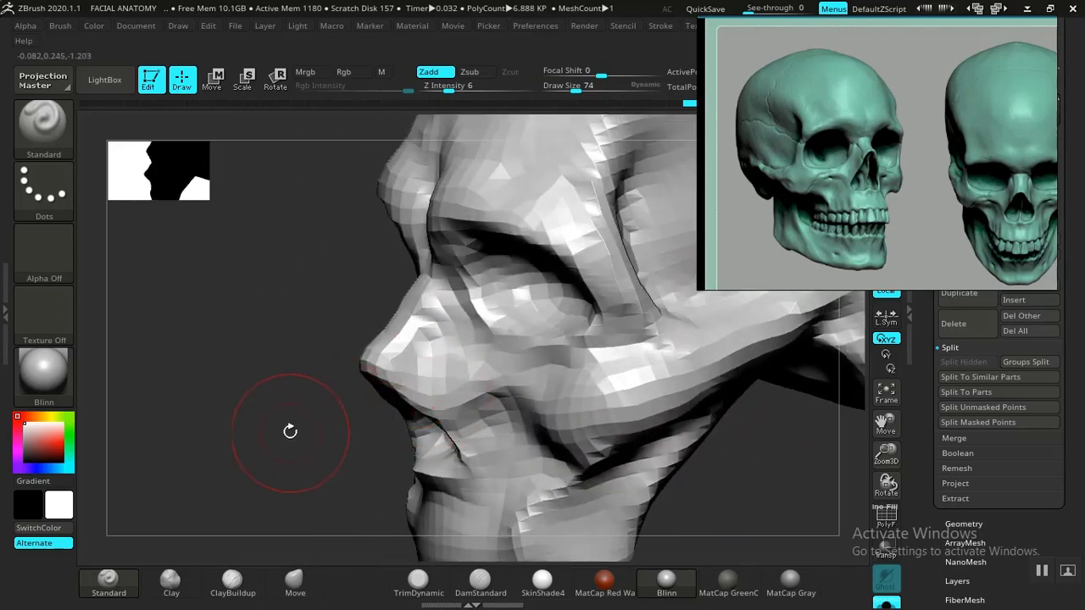
pyautogui.moveTo(289, 432)
pyautogui.mouseDown()
pyautogui.moveTo(293, 395)
pyautogui.moveTo(293, 433)
pyautogui.moveTo(673, 423)
pyautogui.moveTo(613, 416)
pyautogui.moveTo(631, 411)
pyautogui.moveTo(641, 429)
pyautogui.moveTo(685, 395)
pyautogui.moveTo(668, 437)
pyautogui.moveTo(649, 435)
pyautogui.moveTo(681, 424)
pyautogui.moveTo(626, 344)
pyautogui.moveTo(719, 363)
pyautogui.moveTo(694, 421)
pyautogui.moveTo(644, 424)
pyautogui.moveTo(687, 407)
pyautogui.moveTo(714, 416)
pyautogui.moveTo(670, 387)
pyautogui.moveTo(692, 393)
pyautogui.moveTo(682, 398)
pyautogui.mouseUp()
pyautogui.click(251, 579)
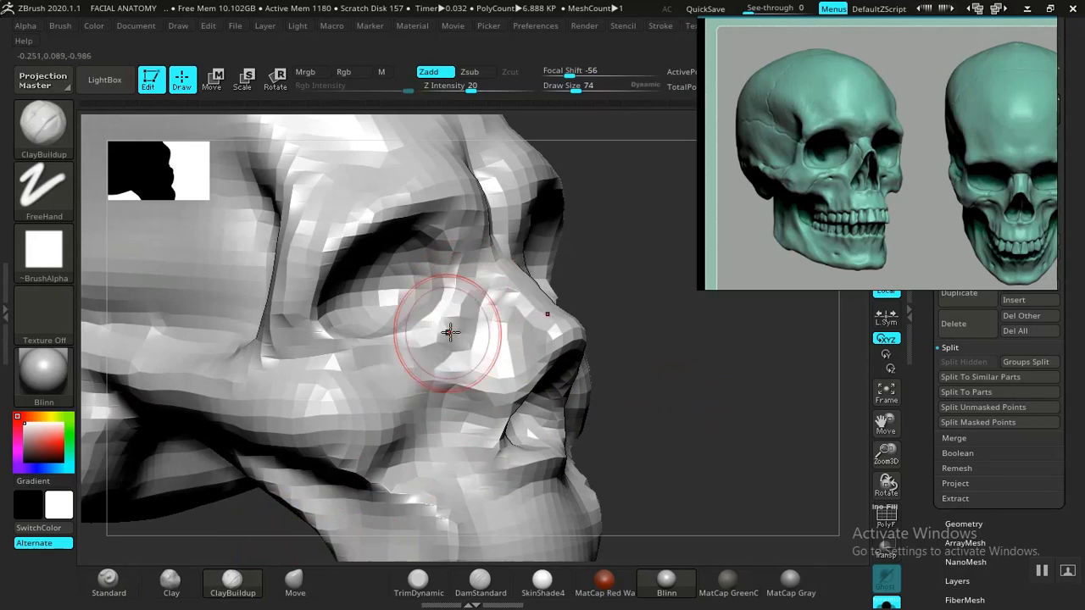
pyautogui.moveTo(608, 373)
pyautogui.mouseDown()
pyautogui.moveTo(712, 402)
pyautogui.moveTo(708, 424)
pyautogui.mouseUp()
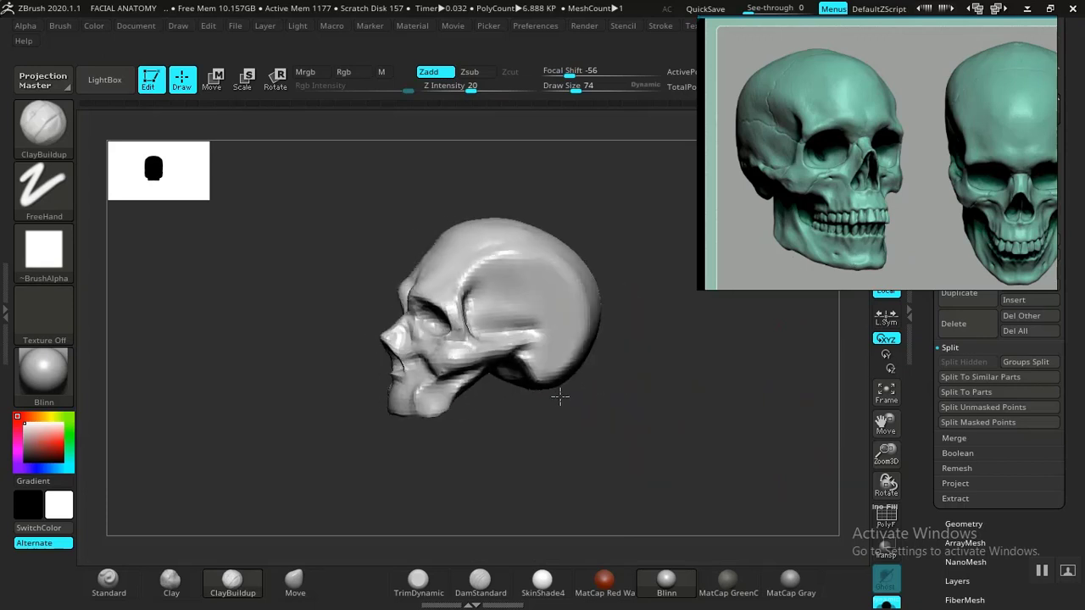
# Build up the front of the upper jaw with ClayBuildup, using the reference's teeth area as a guide.
pyautogui.moveTo(560, 396); pyautogui.dragTo(704, 292)
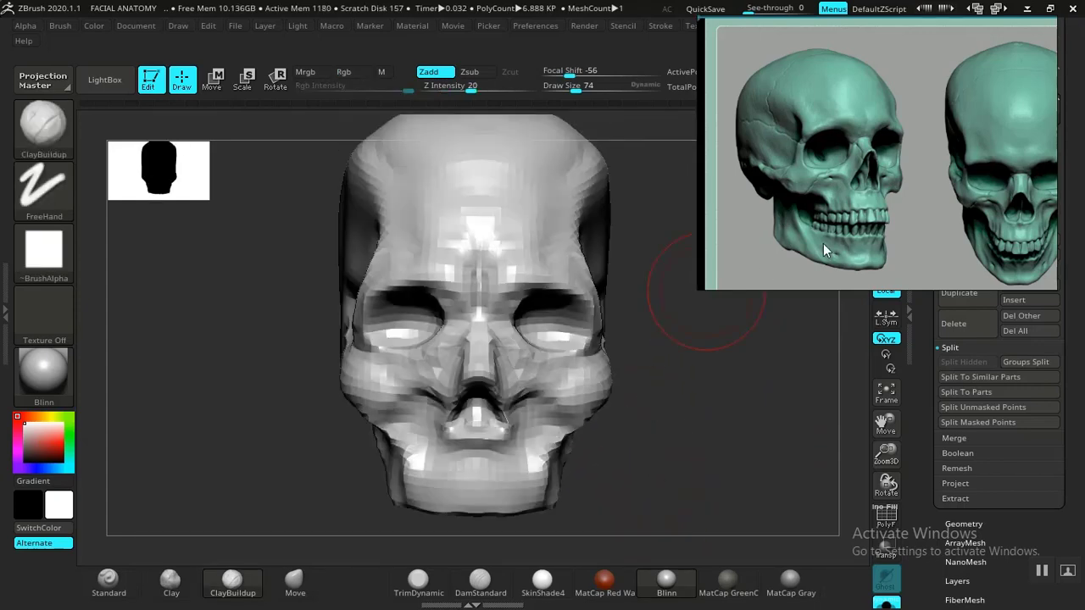
pyautogui.scroll(1, 843, 199)
pyautogui.scroll(4, 839, 199)
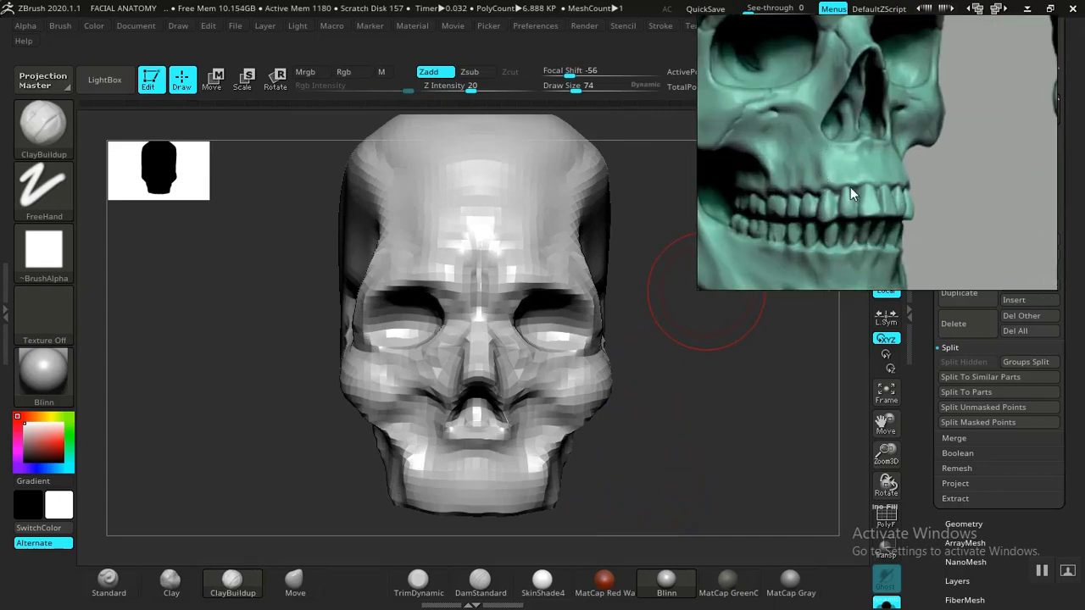
pyautogui.moveTo(760, 439); pyautogui.dragTo(454, 502)
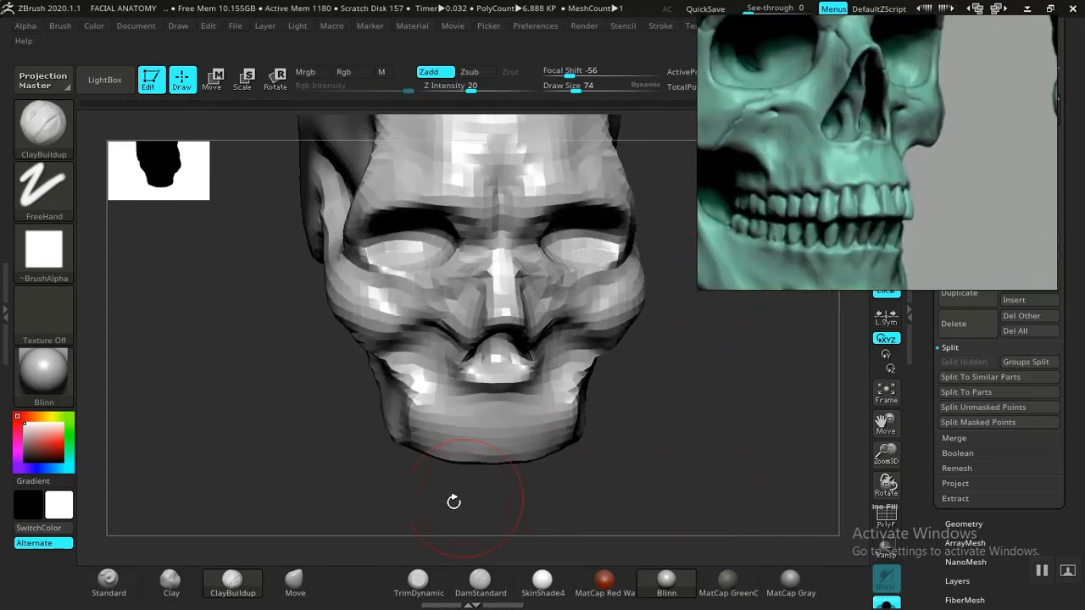
pyautogui.click(233, 583)
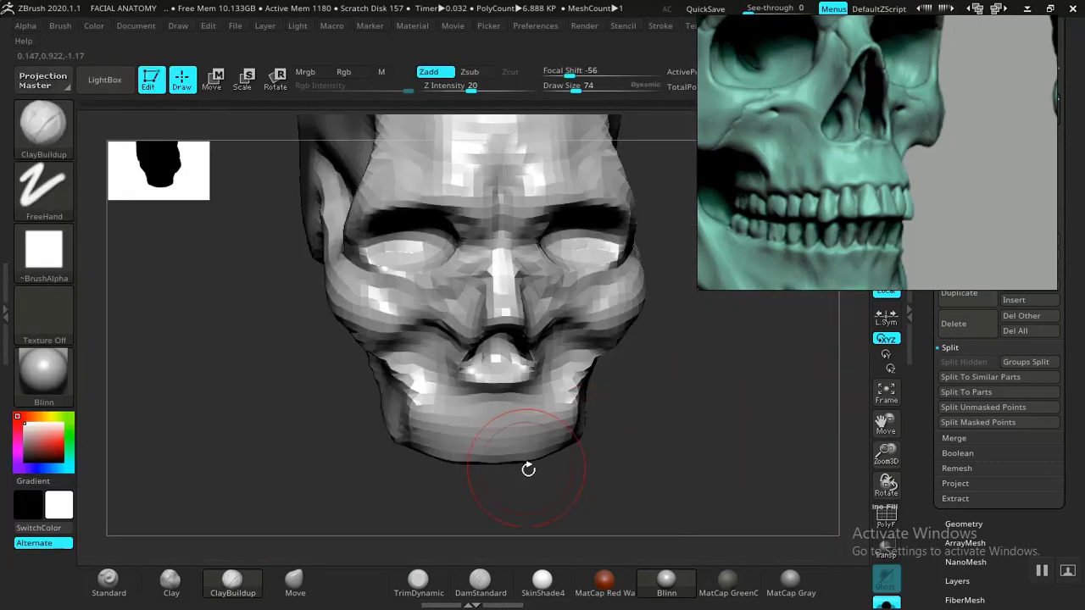
pyautogui.moveTo(528, 467); pyautogui.dragTo(606, 439)
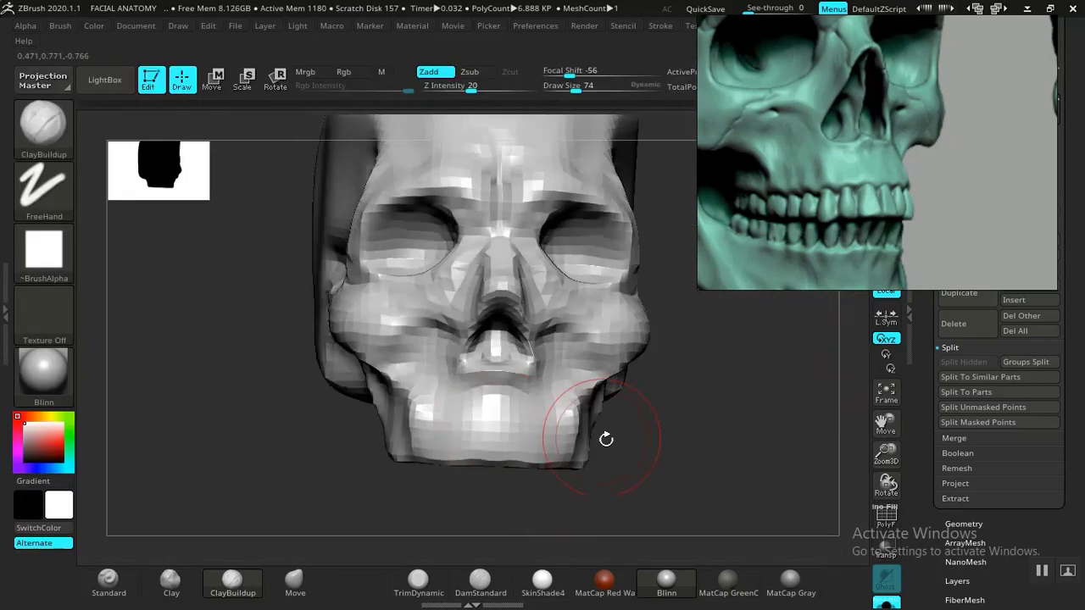
pyautogui.moveTo(694, 457); pyautogui.dragTo(442, 410)
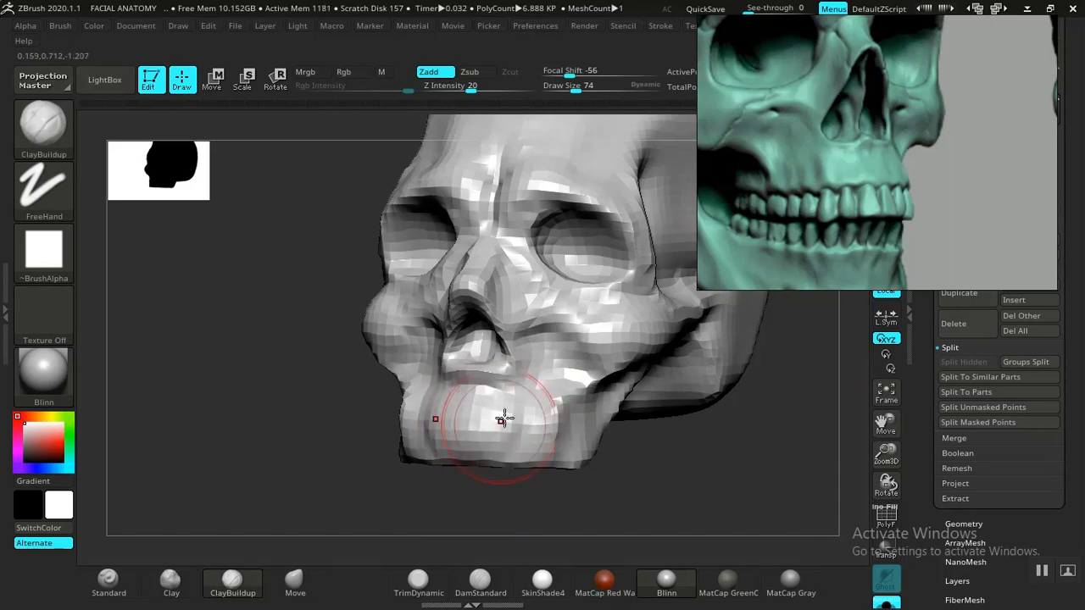
pyautogui.moveTo(507, 509)
pyautogui.mouseDown()
pyautogui.moveTo(509, 562)
pyautogui.moveTo(564, 497)
pyautogui.moveTo(602, 484)
pyautogui.mouseUp()
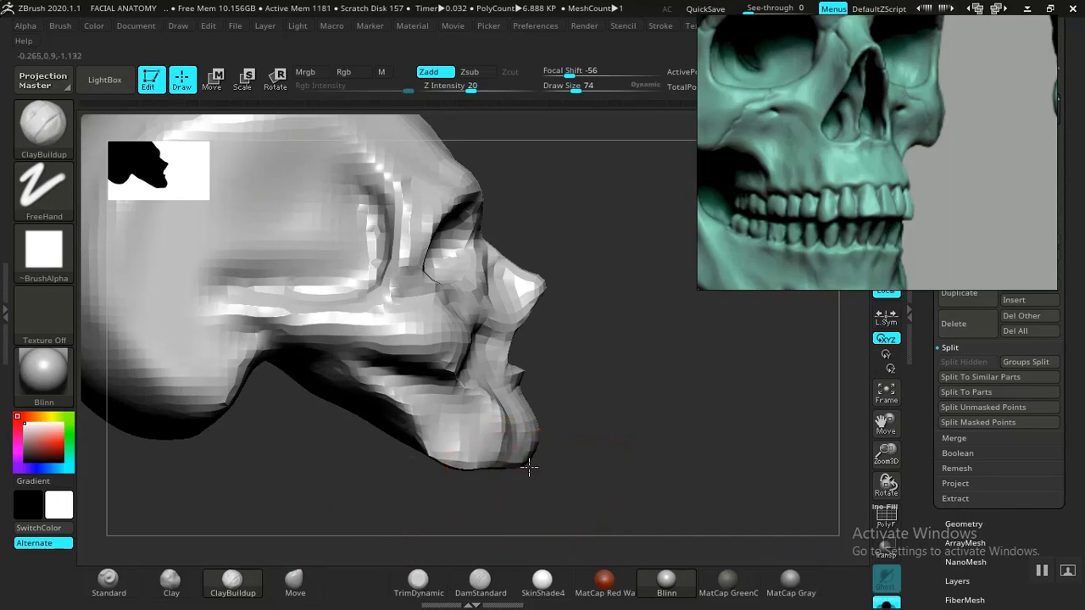
# Adjust the front contour and side profile of the upper jaw with the Move brush.
pyautogui.click(295, 583)
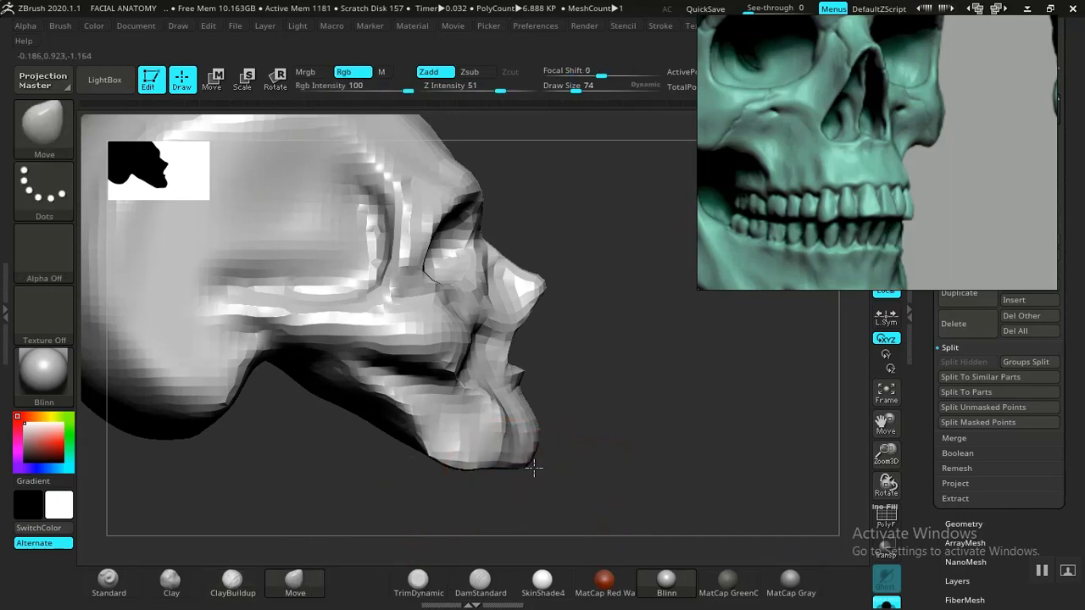
pyautogui.moveTo(618, 471)
pyautogui.mouseDown()
pyautogui.moveTo(603, 483)
pyautogui.moveTo(673, 426)
pyautogui.moveTo(637, 332)
pyautogui.moveTo(619, 356)
pyautogui.moveTo(529, 407)
pyautogui.moveTo(532, 373)
pyautogui.mouseUp()
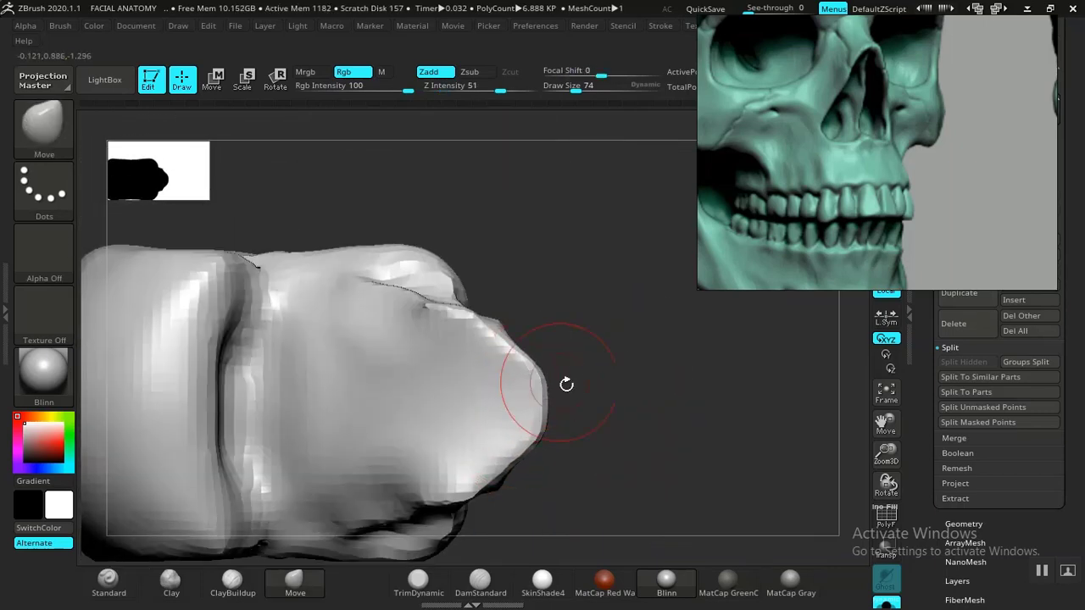
pyautogui.keyDown('alt'); pyautogui.moveTo(667, 395); pyautogui.dragTo(387, 456); pyautogui.keyUp('alt')
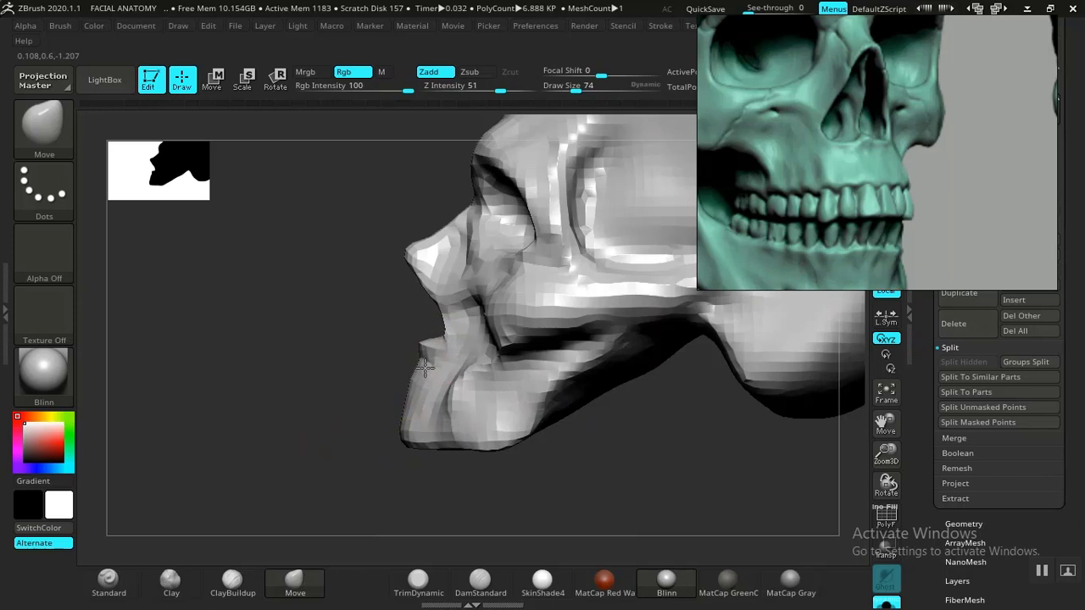
pyautogui.press('f')
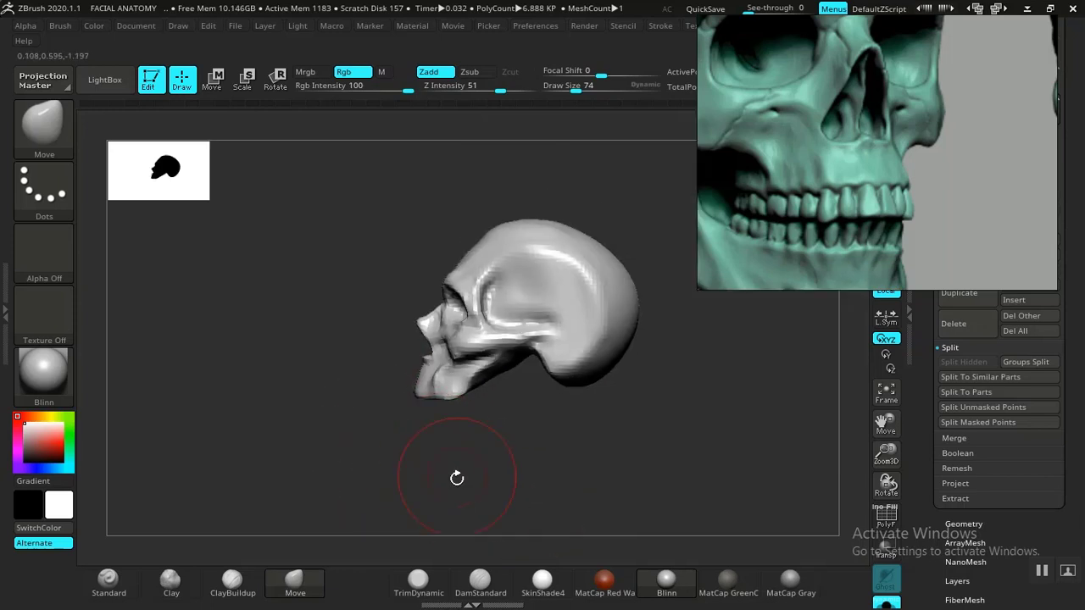
# Compare the skull's eye sockets, cheekbones and jaw with the reference from several angles.
pyautogui.moveTo(458, 477); pyautogui.dragTo(574, 406)
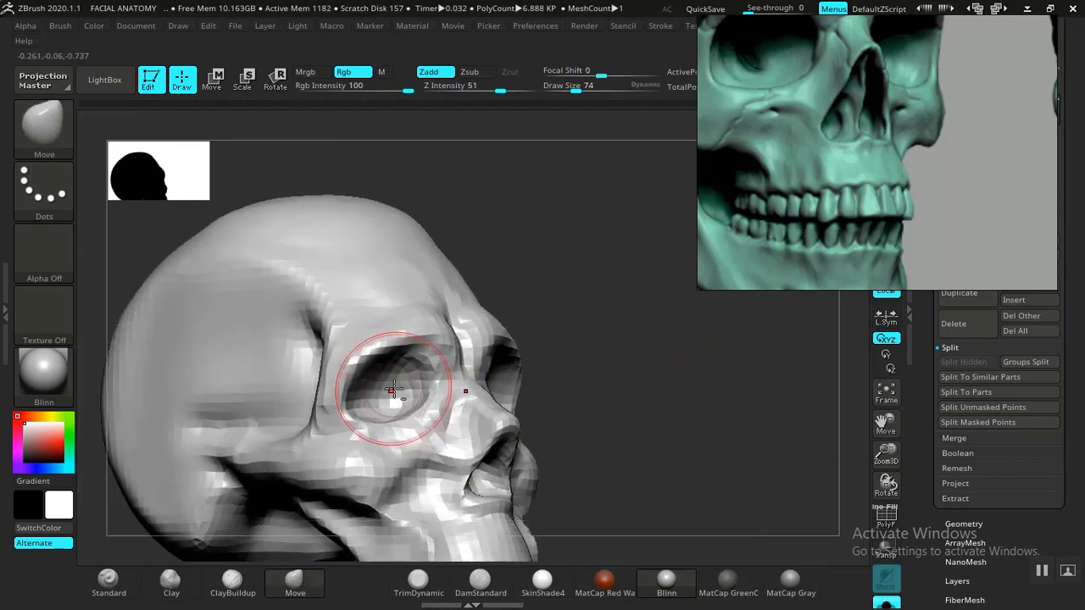
pyautogui.moveTo(574, 366); pyautogui.dragTo(561, 309)
pyautogui.moveTo(593, 432); pyautogui.dragTo(694, 268)
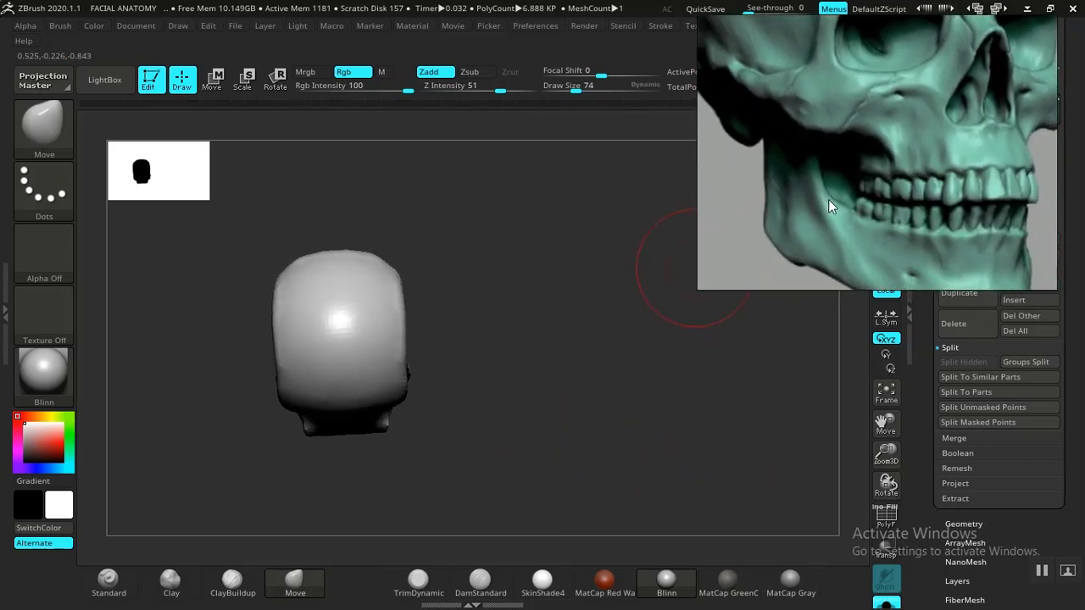
pyautogui.moveTo(625, 414); pyautogui.dragTo(669, 475)
pyautogui.moveTo(872, 179); pyautogui.dragTo(897, 274, button='middle')
pyautogui.moveTo(637, 409); pyautogui.dragTo(749, 324)
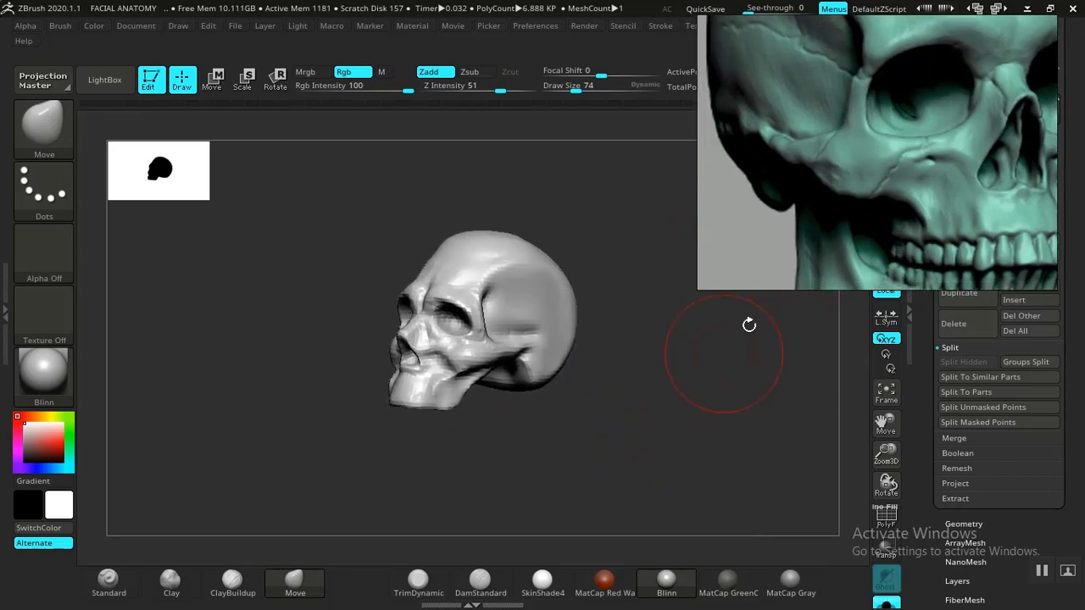
pyautogui.moveTo(646, 424)
pyautogui.mouseDown()
pyautogui.moveTo(625, 426)
pyautogui.moveTo(651, 499)
pyautogui.moveTo(628, 475)
pyautogui.mouseUp()
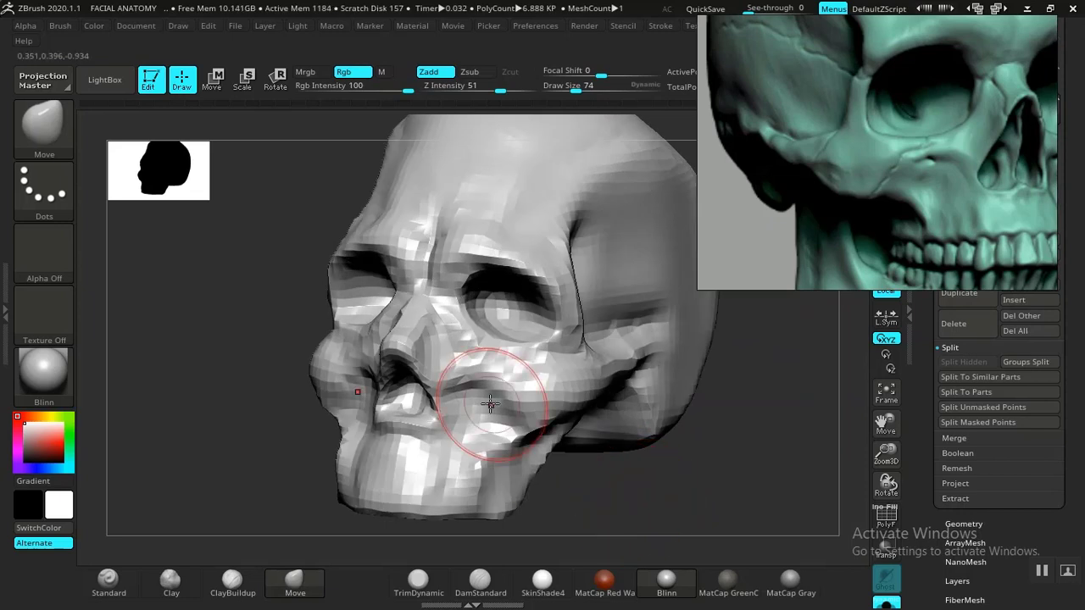
# Smooth the surface of the upper jaw beside the nose opening, below the cheekbone.
pyautogui.press('d')
pyautogui.hotkey('shift', 'd')
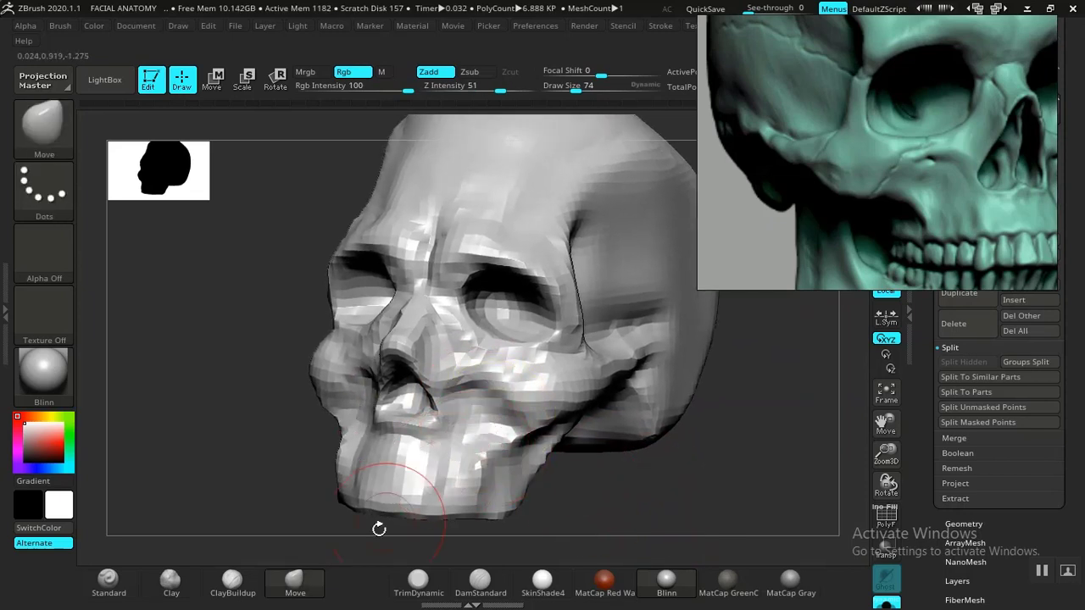
pyautogui.click(169, 592)
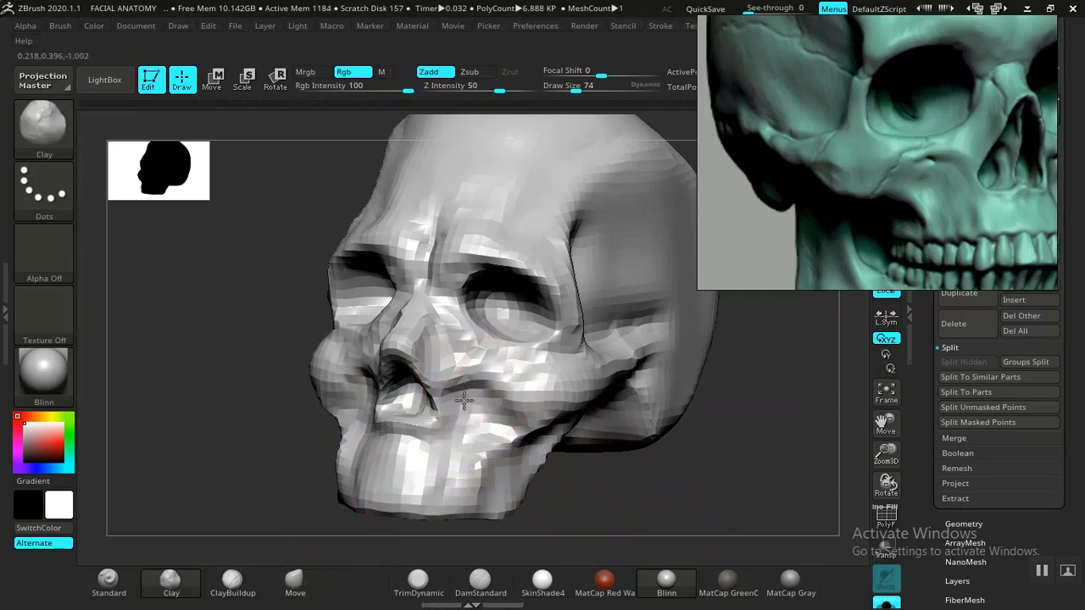
pyautogui.press('shift')
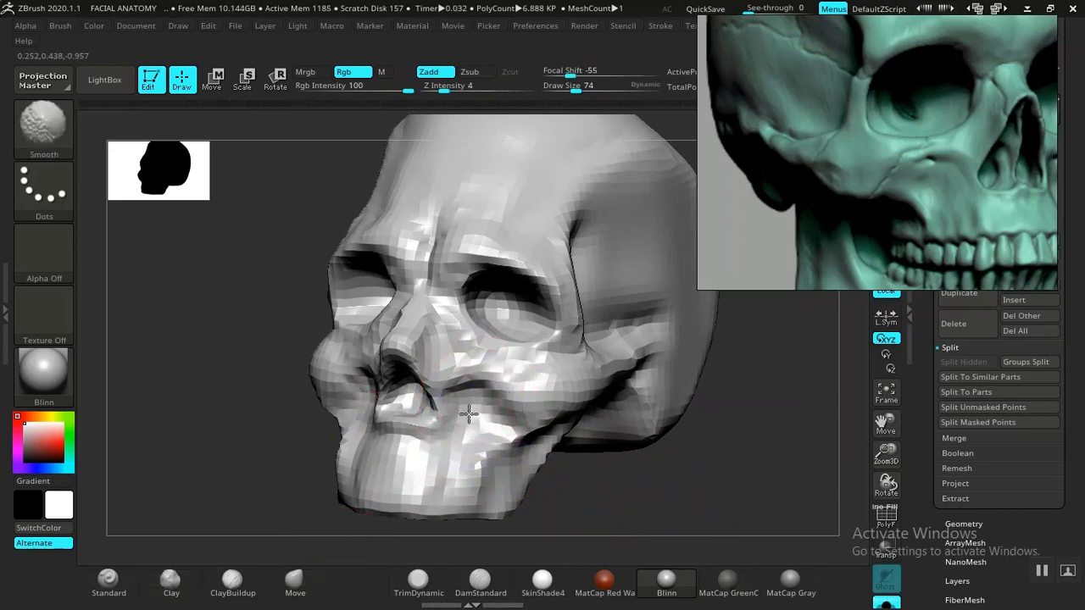
pyautogui.keyDown('shift'); pyautogui.moveTo(477, 412); pyautogui.dragTo(488, 374); pyautogui.keyUp('shift')
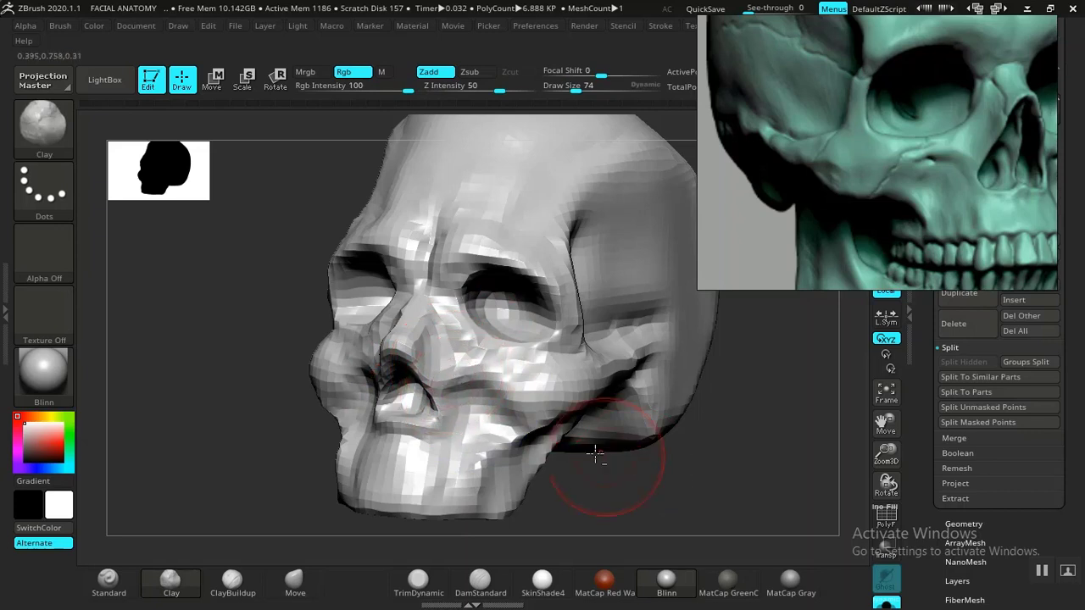
# Turn off Solo mode to show the lower jaw with the skull, and frame the reference's jaw for comparison.
pyautogui.keyDown('alt'); pyautogui.moveTo(689, 484); pyautogui.dragTo(902, 365); pyautogui.keyUp('alt')
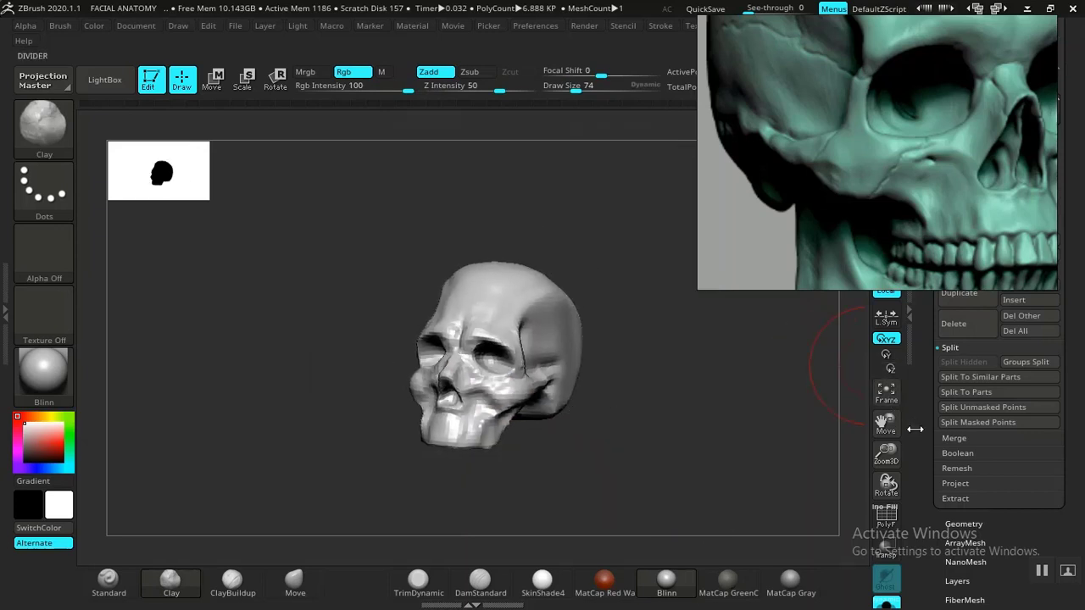
pyautogui.scroll(-1, 925, 502)
pyautogui.keyDown('alt'); pyautogui.moveTo(585, 420); pyautogui.dragTo(627, 431); pyautogui.keyUp('alt')
pyautogui.moveTo(901, 229); pyautogui.dragTo(865, 127)
pyautogui.moveTo(867, 198); pyautogui.dragTo(861, 186)
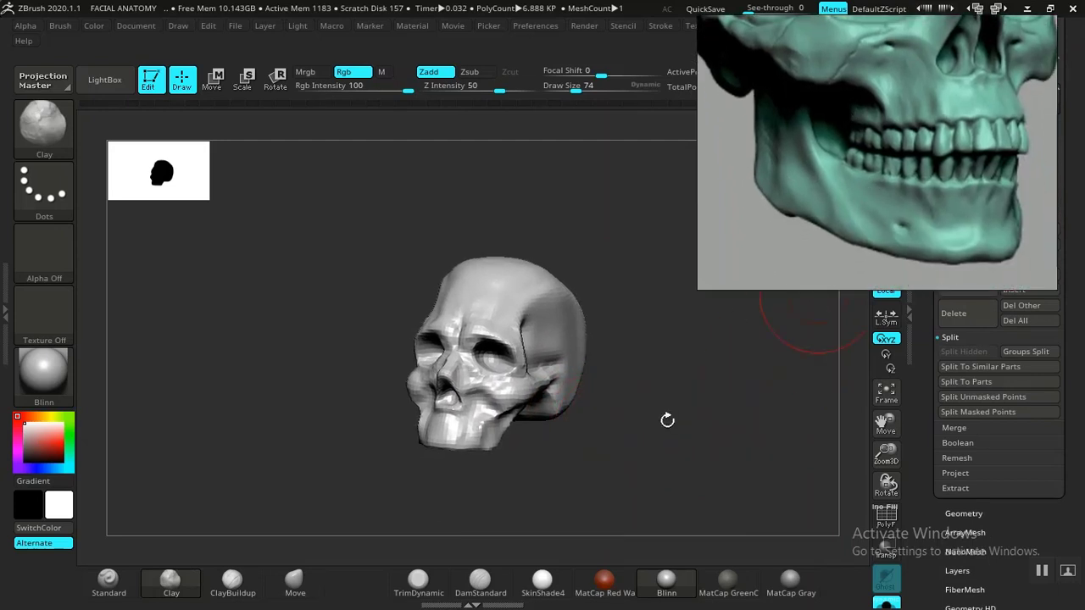
pyautogui.moveTo(667, 419); pyautogui.dragTo(651, 421)
pyautogui.moveTo(890, 214); pyautogui.dragTo(855, 185)
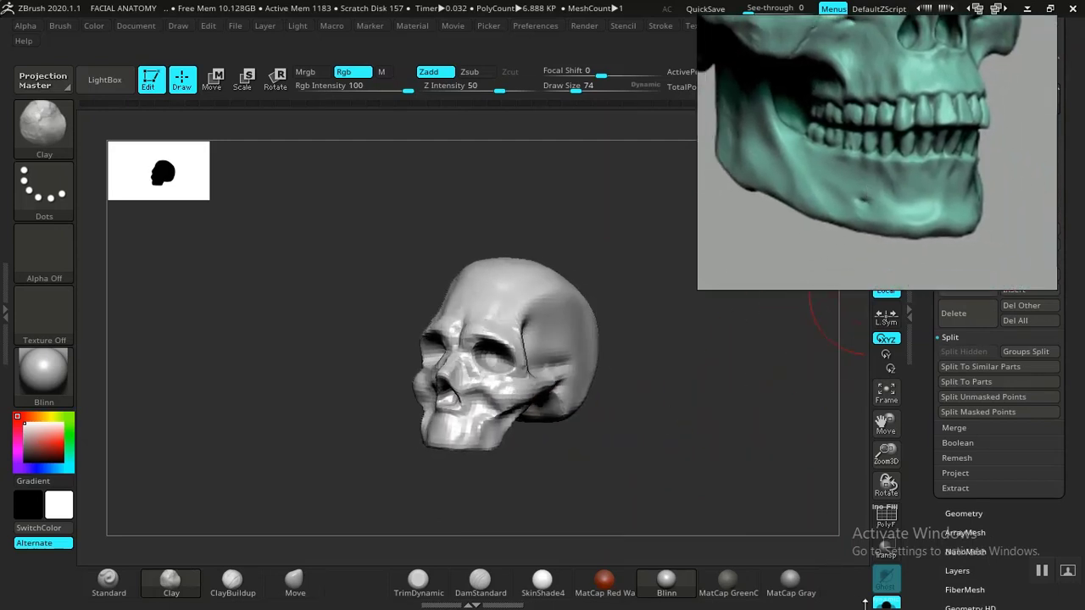
pyautogui.click(888, 606)
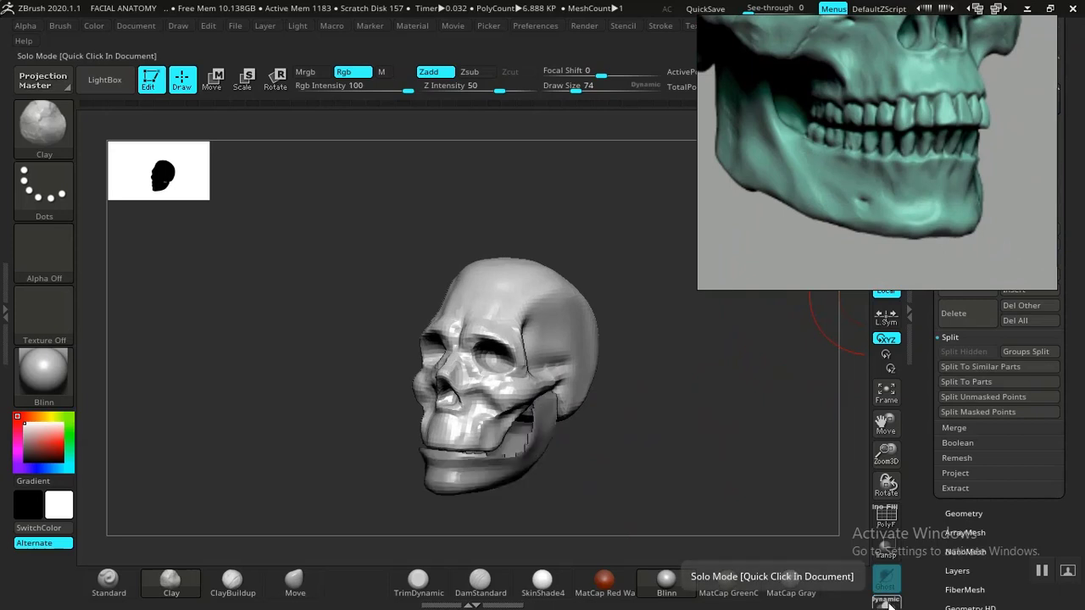
pyautogui.moveTo(744, 463); pyautogui.dragTo(731, 461)
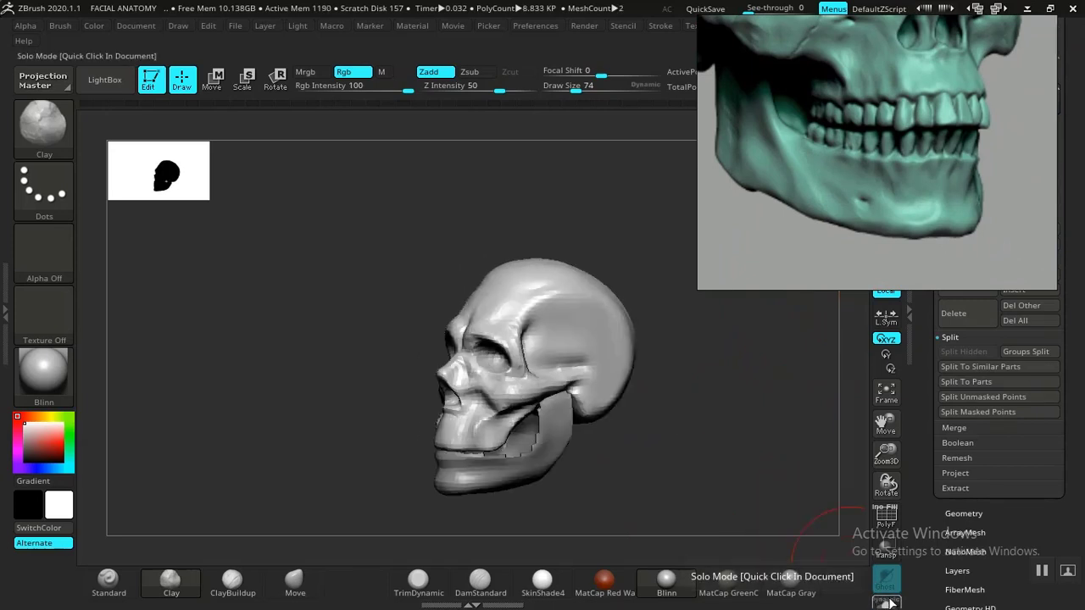
pyautogui.moveTo(615, 465); pyautogui.dragTo(645, 440)
pyautogui.moveTo(860, 193); pyautogui.dragTo(855, 224)
pyautogui.moveTo(661, 481)
pyautogui.mouseDown()
pyautogui.moveTo(602, 480)
pyautogui.moveTo(709, 513)
pyautogui.moveTo(618, 503)
pyautogui.moveTo(603, 491)
pyautogui.mouseUp()
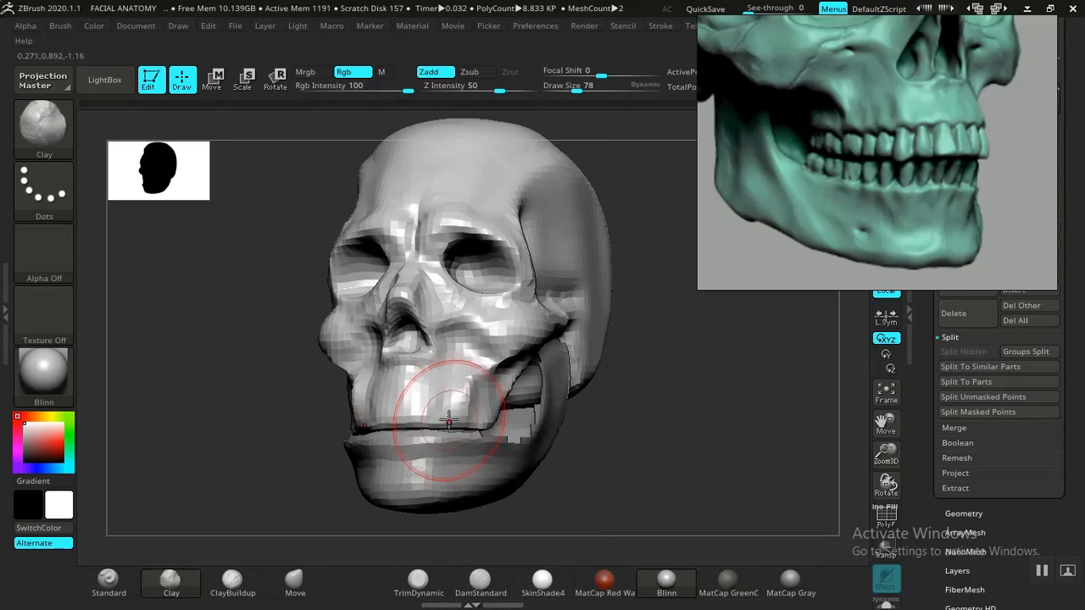
# Raise the lower edge of the upper jaw in side view with the Move brush at draw size 134.
pyautogui.press(']')
pyautogui.press(']')
pyautogui.press(']')
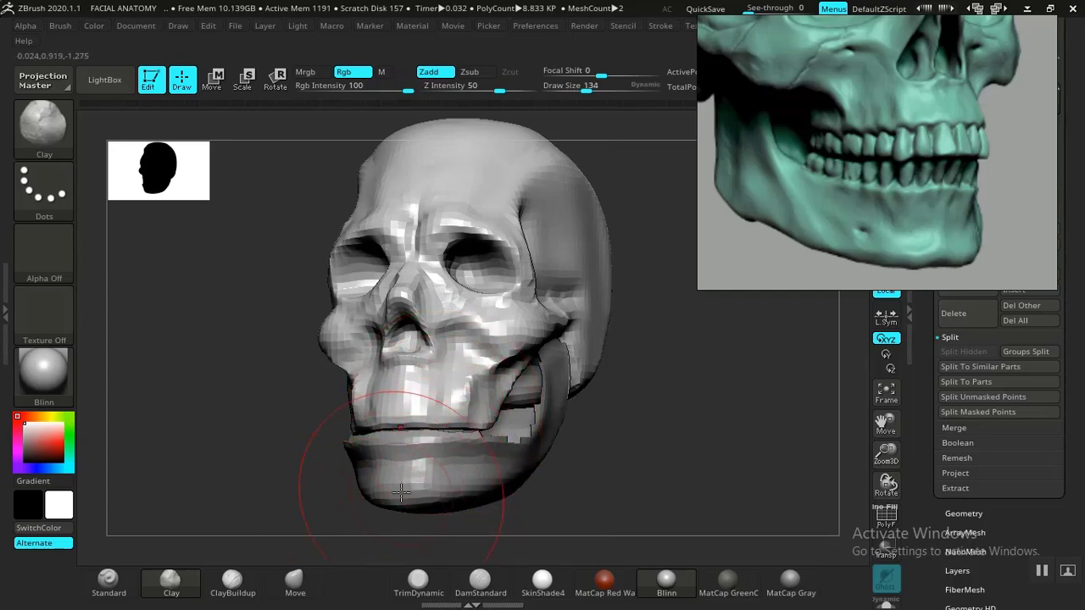
pyautogui.click(306, 580)
pyautogui.keyDown('shift'); pyautogui.moveTo(586, 472); pyautogui.dragTo(512, 446); pyautogui.keyUp('shift')
pyautogui.moveTo(597, 443); pyautogui.dragTo(469, 429)
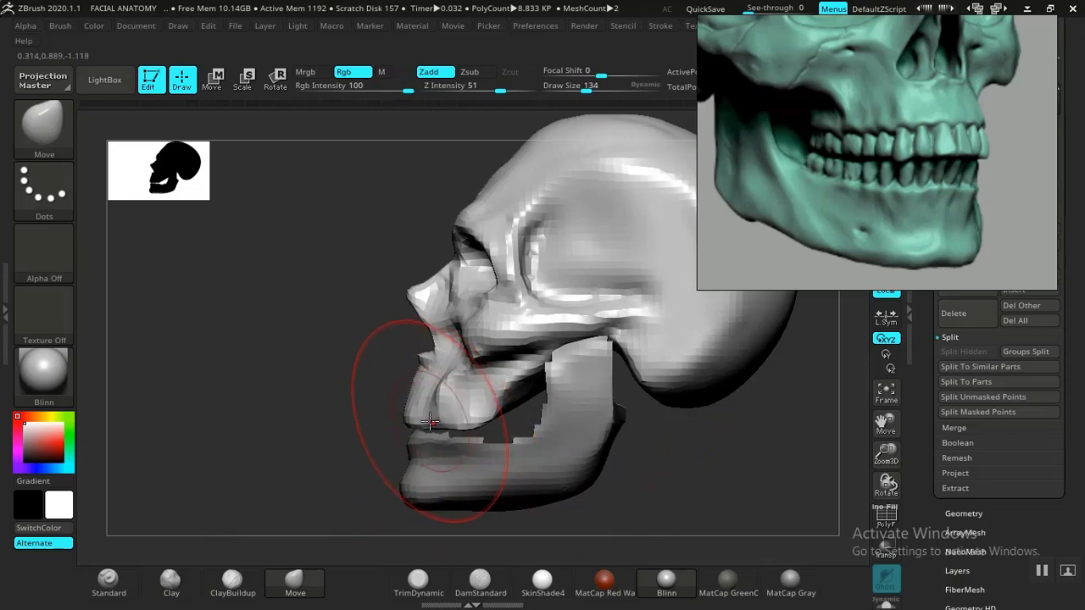
pyautogui.moveTo(436, 398); pyautogui.dragTo(440, 390)
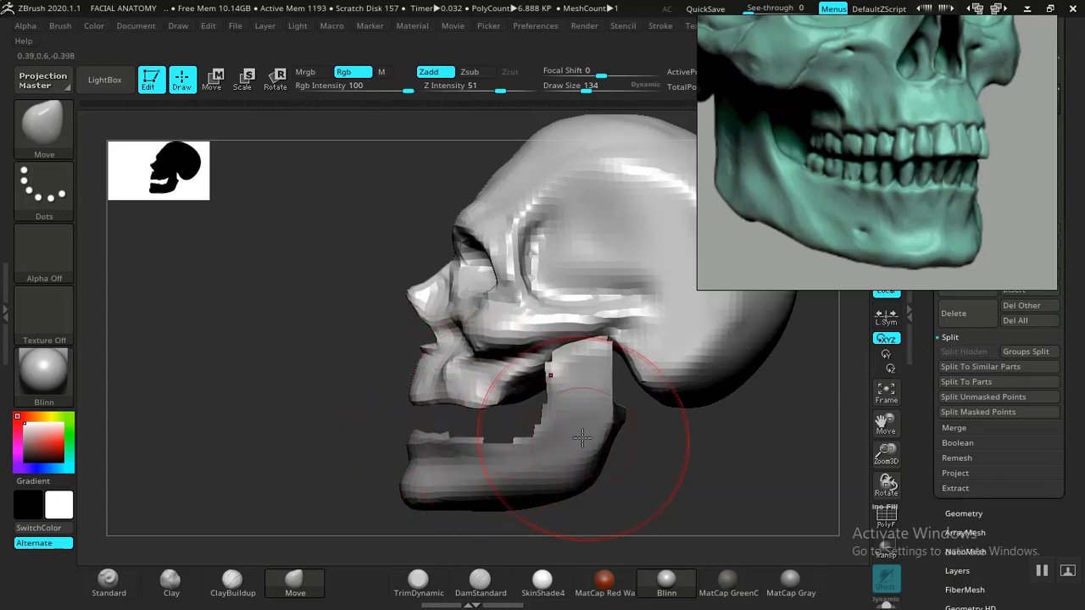
pyautogui.moveTo(704, 448); pyautogui.dragTo(622, 448)
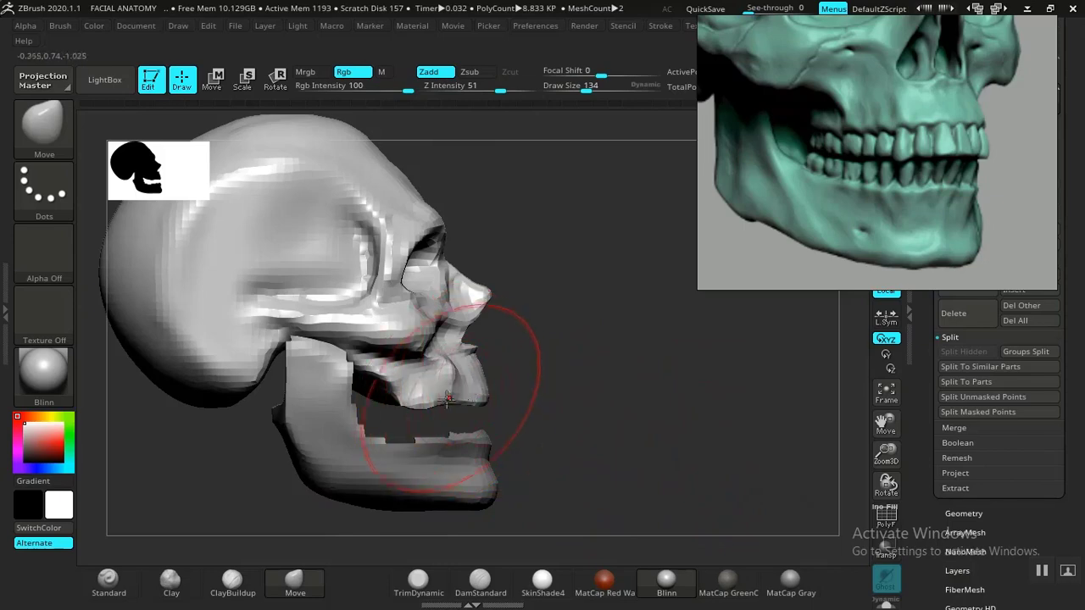
# Switch to the lower jaw subtool and flatten its underside with TrimDynamic, smoothing the trimmed surface.
pyautogui.moveTo(543, 431)
pyautogui.mouseDown()
pyautogui.moveTo(653, 423)
pyautogui.moveTo(605, 399)
pyautogui.moveTo(627, 435)
pyautogui.moveTo(653, 424)
pyautogui.moveTo(618, 438)
pyautogui.moveTo(560, 433)
pyautogui.moveTo(602, 465)
pyautogui.moveTo(553, 418)
pyautogui.moveTo(695, 450)
pyautogui.moveTo(661, 439)
pyautogui.moveTo(661, 414)
pyautogui.moveTo(671, 453)
pyautogui.moveTo(658, 467)
pyautogui.moveTo(586, 469)
pyautogui.mouseUp()
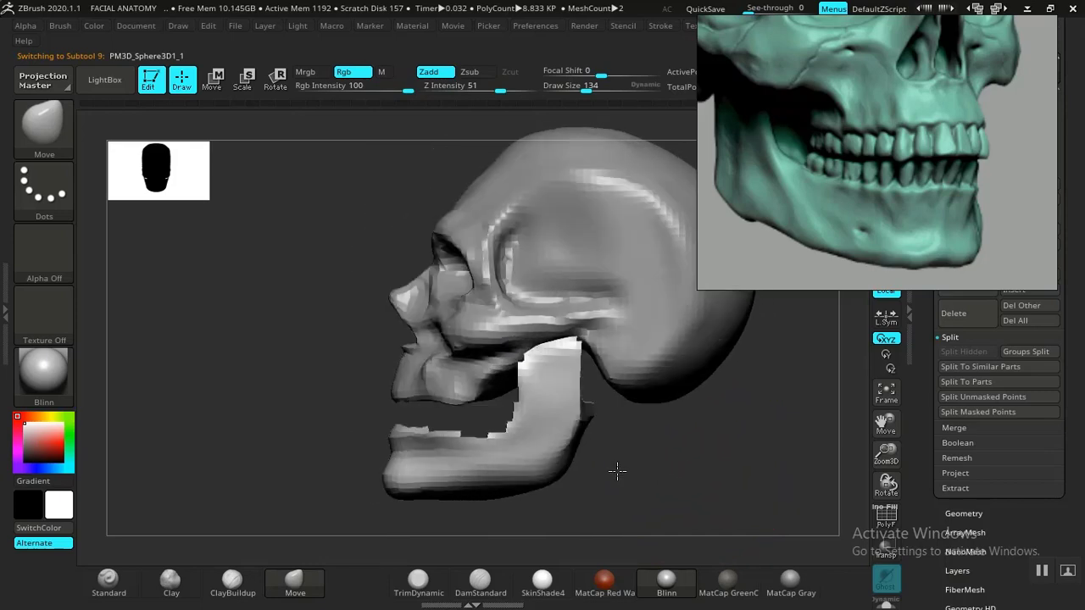
pyautogui.moveTo(653, 455); pyautogui.dragTo(722, 315)
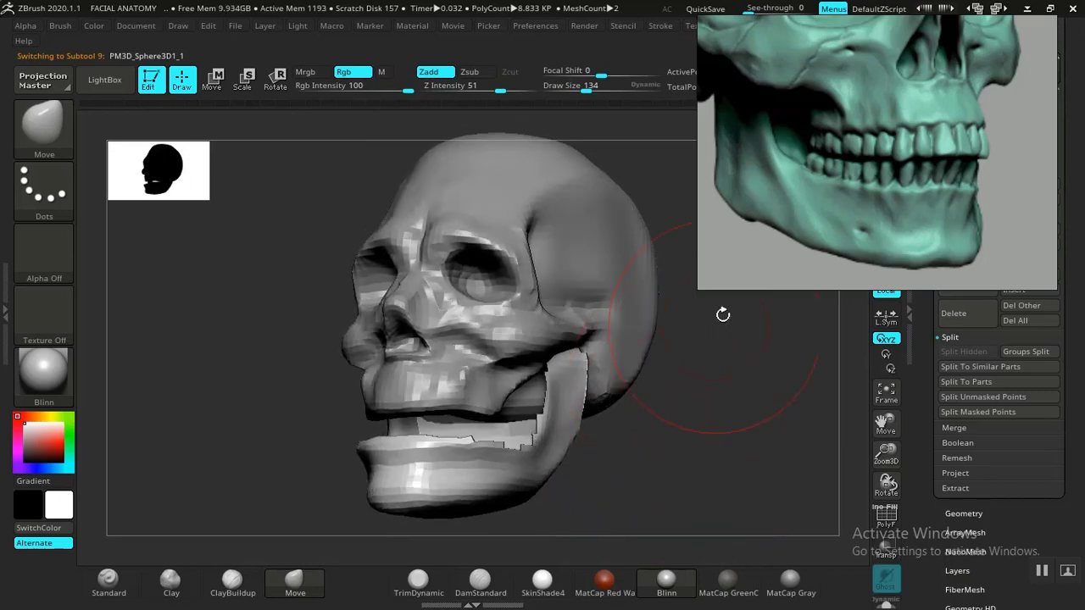
pyautogui.moveTo(673, 433); pyautogui.dragTo(620, 414)
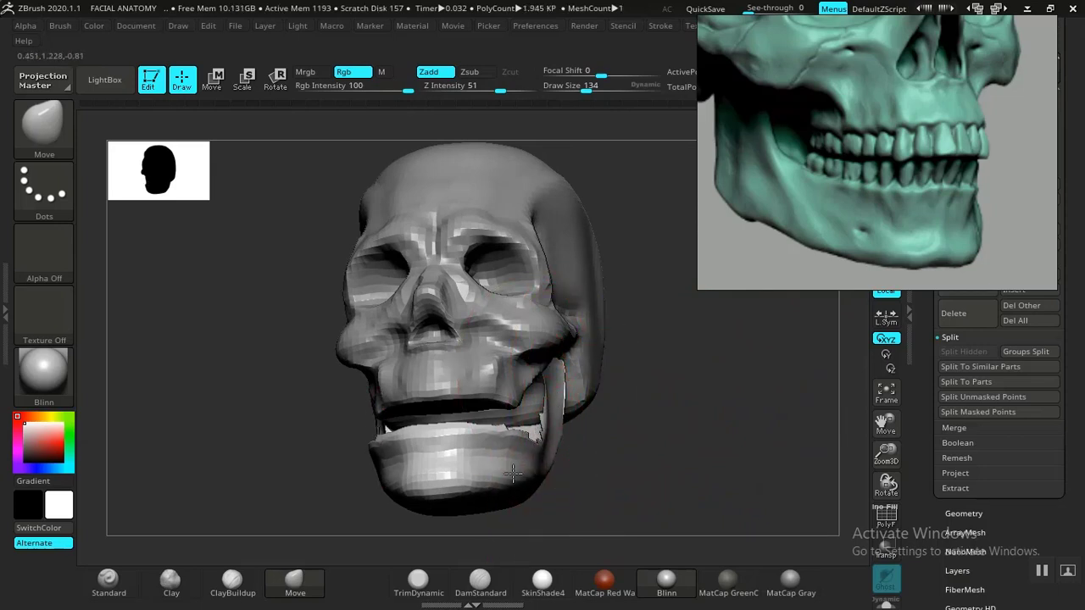
pyautogui.moveTo(639, 482)
pyautogui.mouseDown()
pyautogui.moveTo(666, 334)
pyautogui.moveTo(613, 353)
pyautogui.moveTo(617, 391)
pyautogui.moveTo(675, 322)
pyautogui.moveTo(717, 317)
pyautogui.moveTo(666, 347)
pyautogui.moveTo(551, 475)
pyautogui.mouseUp()
pyautogui.click(422, 572)
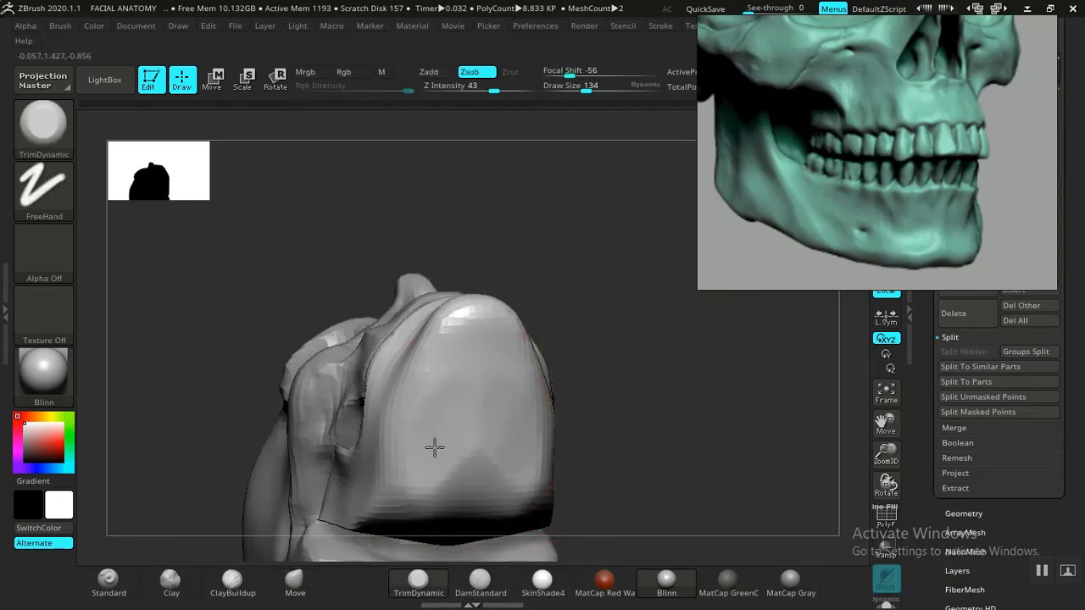
pyautogui.moveTo(474, 365)
pyautogui.mouseDown()
pyautogui.moveTo(416, 443)
pyautogui.moveTo(484, 440)
pyautogui.moveTo(421, 477)
pyautogui.moveTo(472, 486)
pyautogui.moveTo(438, 385)
pyautogui.moveTo(479, 364)
pyautogui.mouseUp()
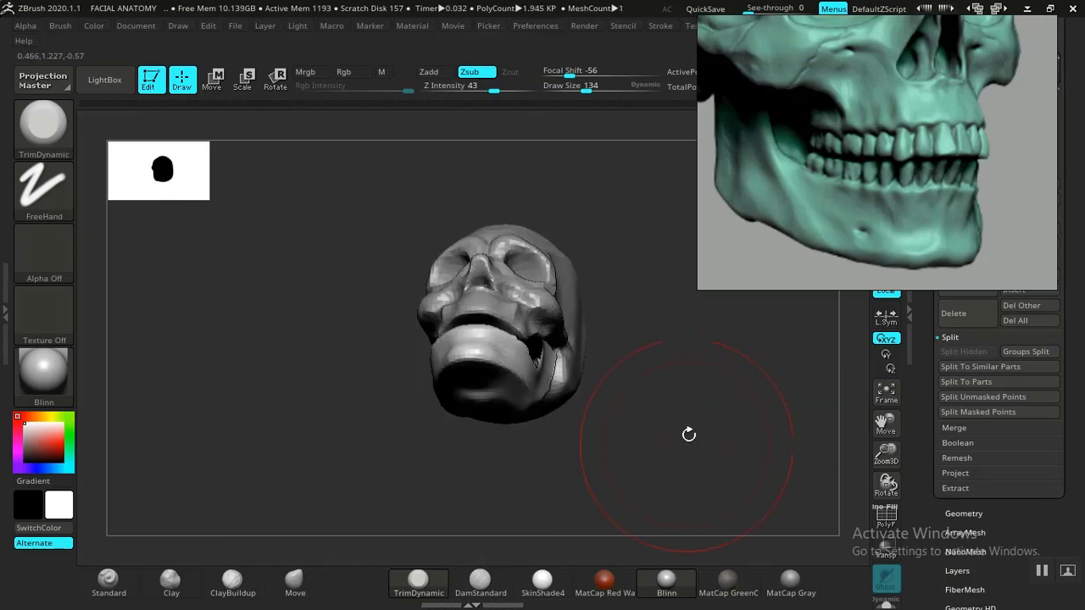
pyautogui.moveTo(688, 434)
pyautogui.mouseDown()
pyautogui.moveTo(690, 448)
pyautogui.moveTo(639, 434)
pyautogui.moveTo(684, 451)
pyautogui.mouseUp()
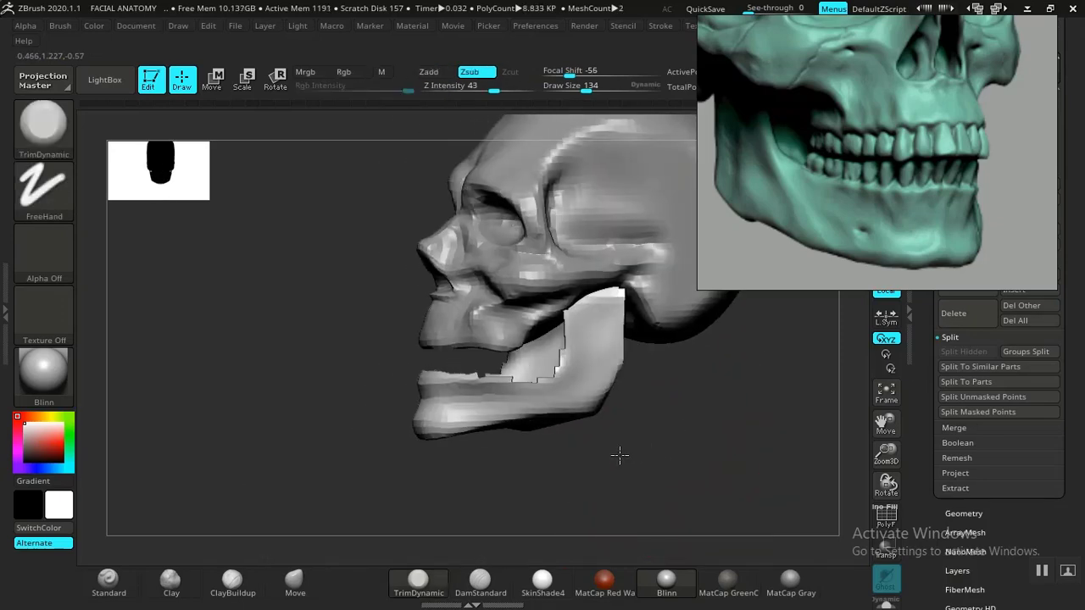
pyautogui.moveTo(619, 455); pyautogui.dragTo(641, 286)
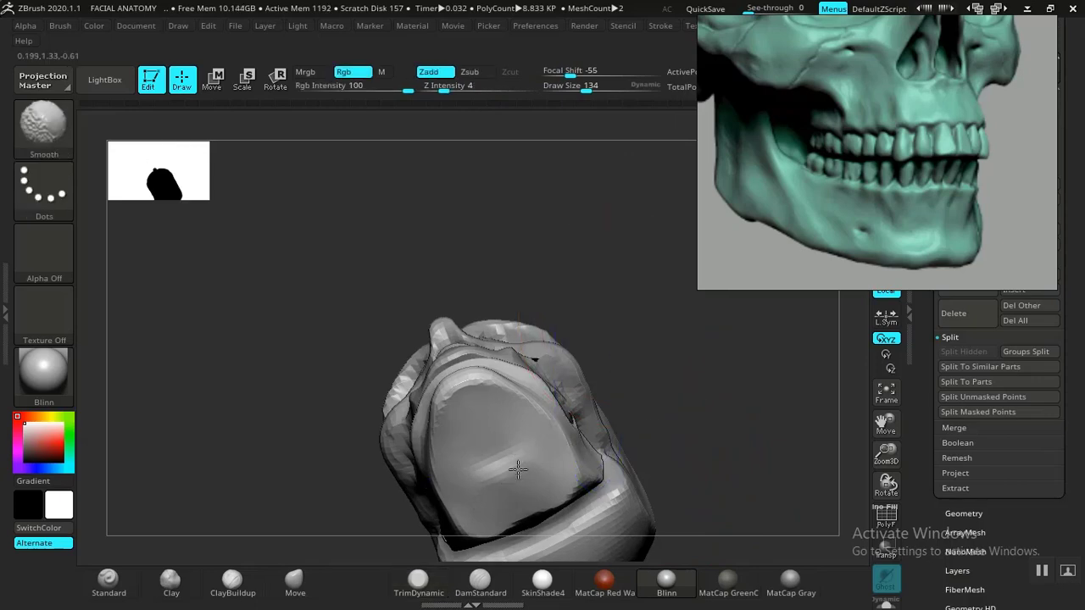
pyautogui.moveTo(700, 353); pyautogui.dragTo(734, 348)
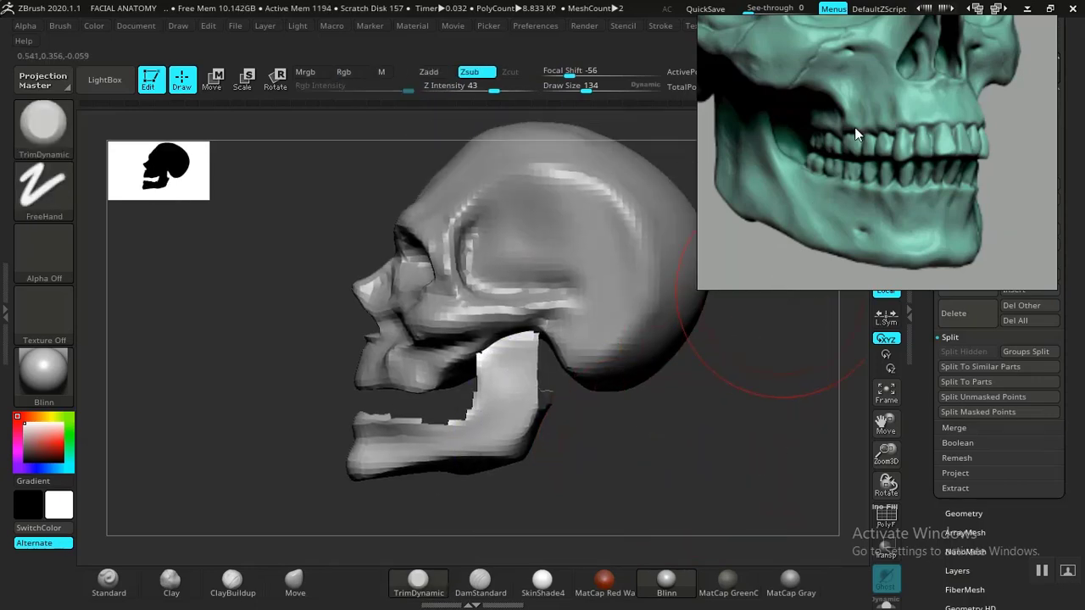
# Find the side-view skull in the reference sheet and examine the shape of its jaw up close.
pyautogui.scroll(-5, 840, 160)
pyautogui.moveTo(839, 182); pyautogui.dragTo(821, 140)
pyautogui.scroll(3, 901, 219)
pyautogui.moveTo(902, 219); pyautogui.dragTo(841, 161)
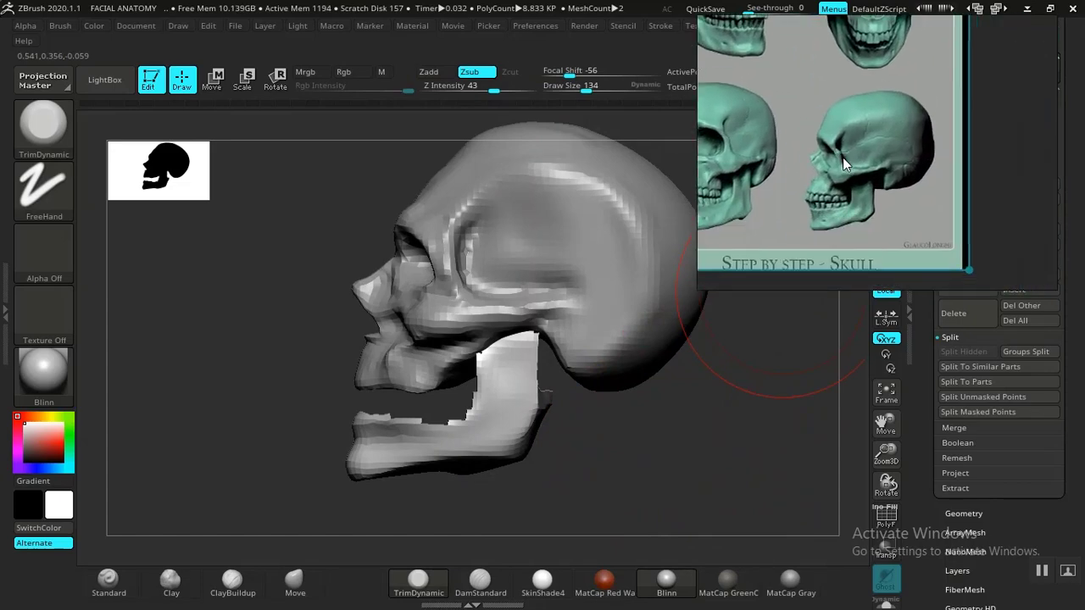
pyautogui.scroll(2, 878, 190)
pyautogui.scroll(4, 888, 185)
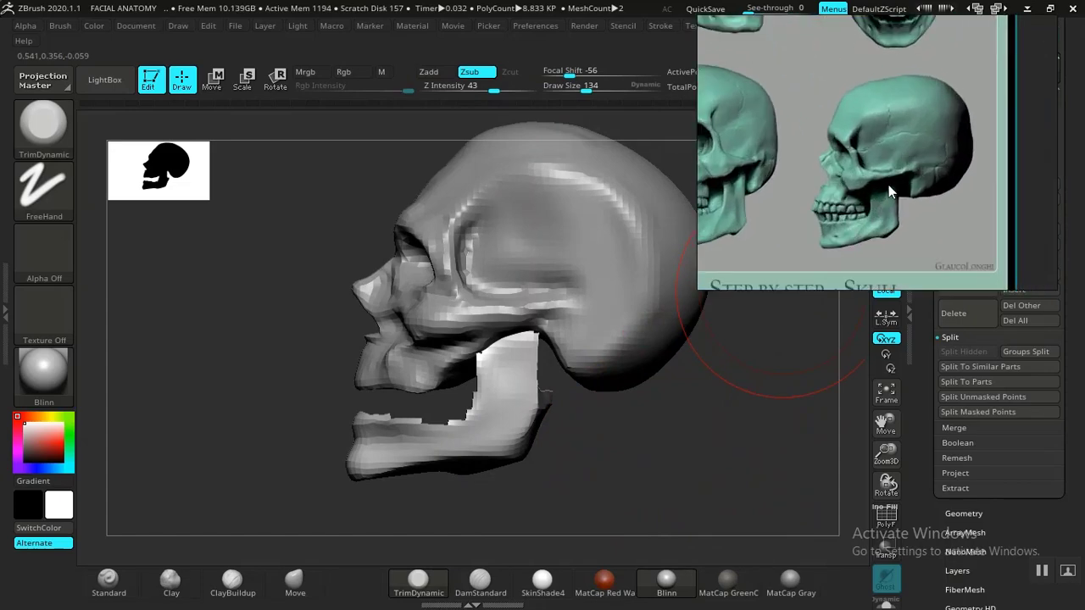
pyautogui.moveTo(891, 185); pyautogui.dragTo(877, 181)
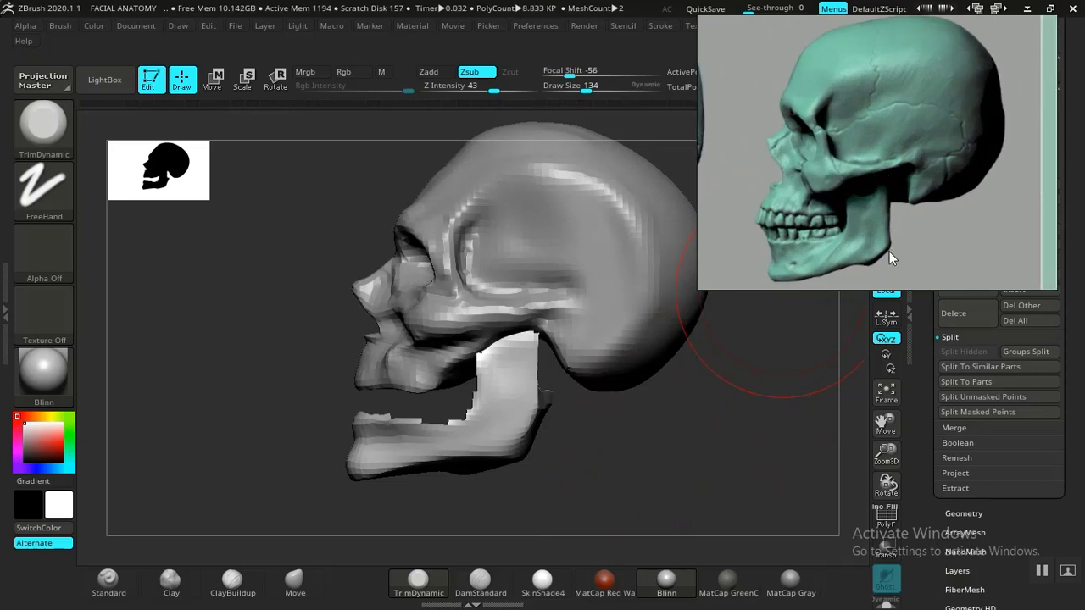
# Isolate the lower jaw in Solo mode and trim its outer sides and underside with TrimDynamic.
pyautogui.moveTo(665, 447)
pyautogui.mouseDown()
pyautogui.moveTo(628, 445)
pyautogui.moveTo(653, 450)
pyautogui.moveTo(660, 437)
pyautogui.moveTo(731, 484)
pyautogui.moveTo(653, 448)
pyautogui.moveTo(693, 458)
pyautogui.moveTo(673, 429)
pyautogui.moveTo(620, 437)
pyautogui.moveTo(601, 405)
pyautogui.moveTo(785, 476)
pyautogui.mouseUp()
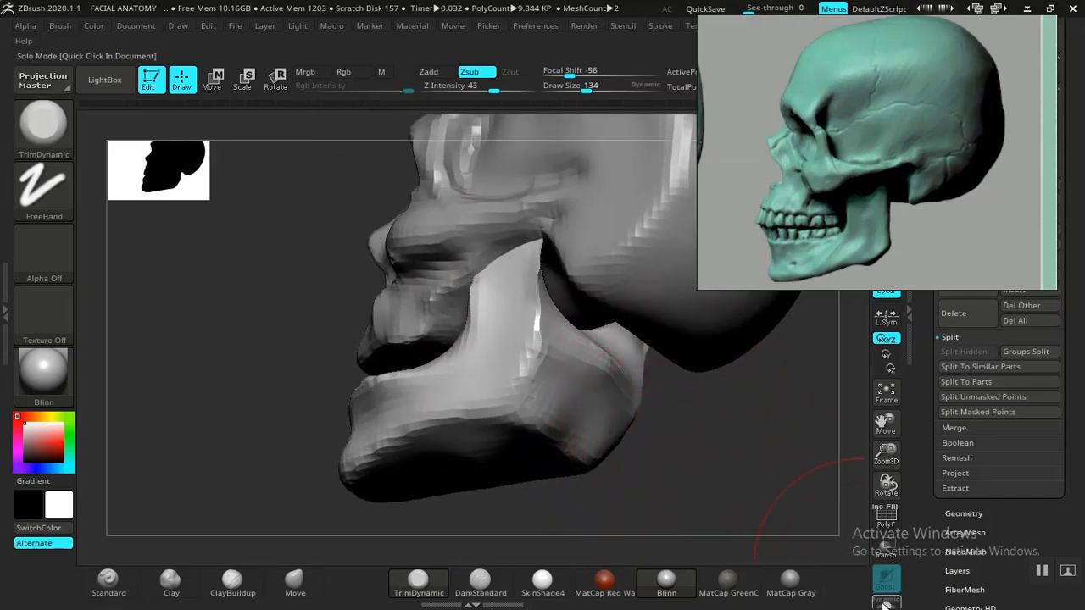
pyautogui.moveTo(884, 603)
pyautogui.mouseDown()
pyautogui.moveTo(717, 439)
pyautogui.moveTo(684, 382)
pyautogui.moveTo(653, 401)
pyautogui.moveTo(630, 368)
pyautogui.moveTo(613, 371)
pyautogui.moveTo(587, 329)
pyautogui.moveTo(579, 336)
pyautogui.mouseUp()
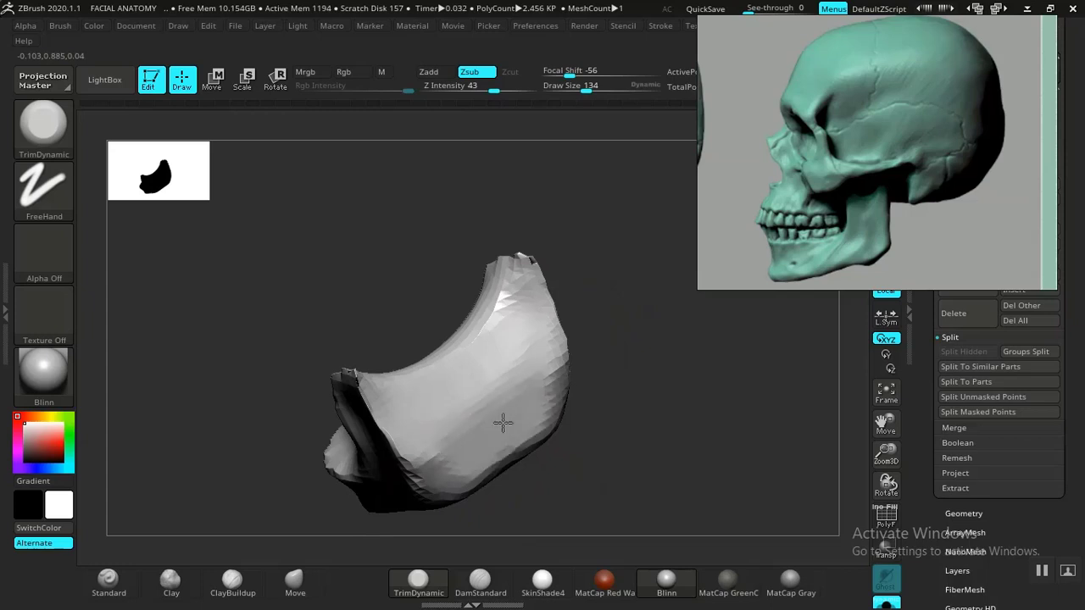
pyautogui.moveTo(616, 340)
pyautogui.mouseDown()
pyautogui.moveTo(673, 339)
pyautogui.moveTo(594, 378)
pyautogui.moveTo(641, 387)
pyautogui.moveTo(646, 432)
pyautogui.moveTo(700, 339)
pyautogui.moveTo(496, 406)
pyautogui.mouseUp()
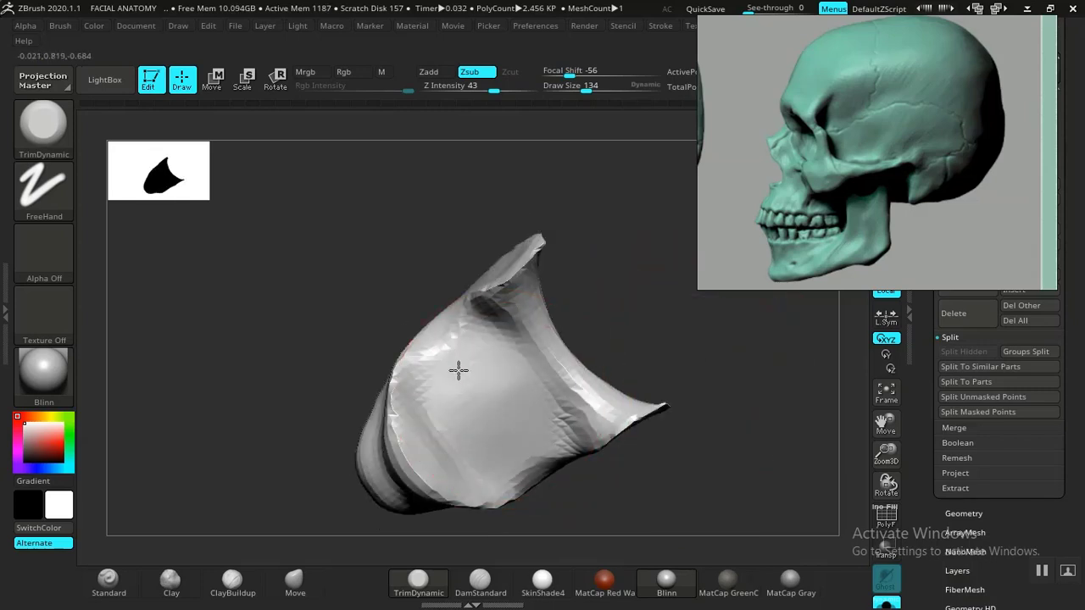
pyautogui.moveTo(772, 376); pyautogui.dragTo(677, 315)
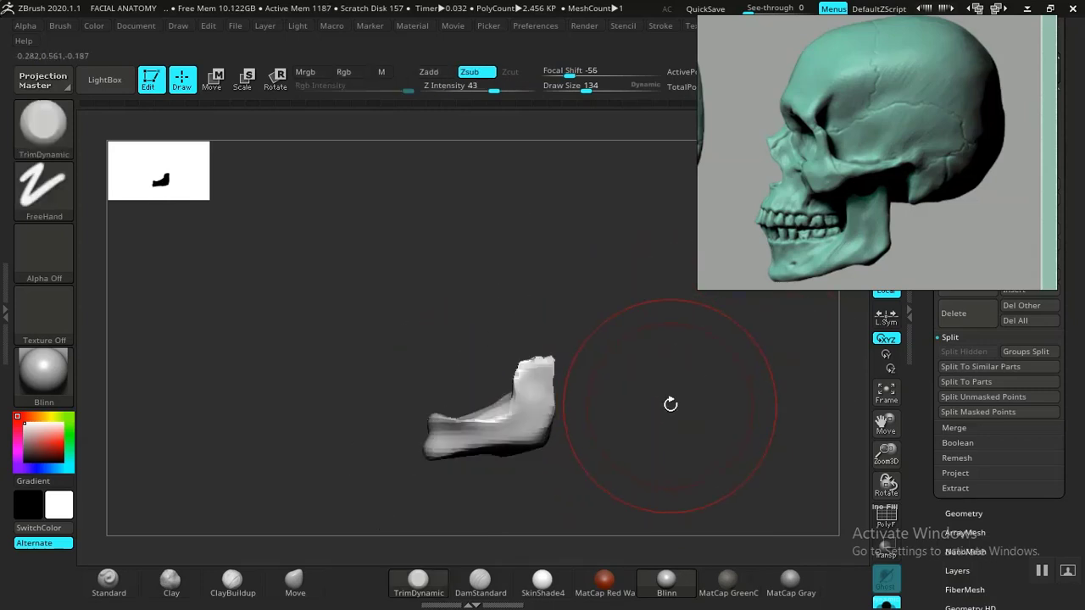
# Clip the jagged upper ends of the lower jaw's rear branches flat with ClipCurve, and switch to the Move brush.
pyautogui.moveTo(672, 454)
pyautogui.mouseDown()
pyautogui.moveTo(687, 464)
pyautogui.moveTo(672, 457)
pyautogui.mouseUp()
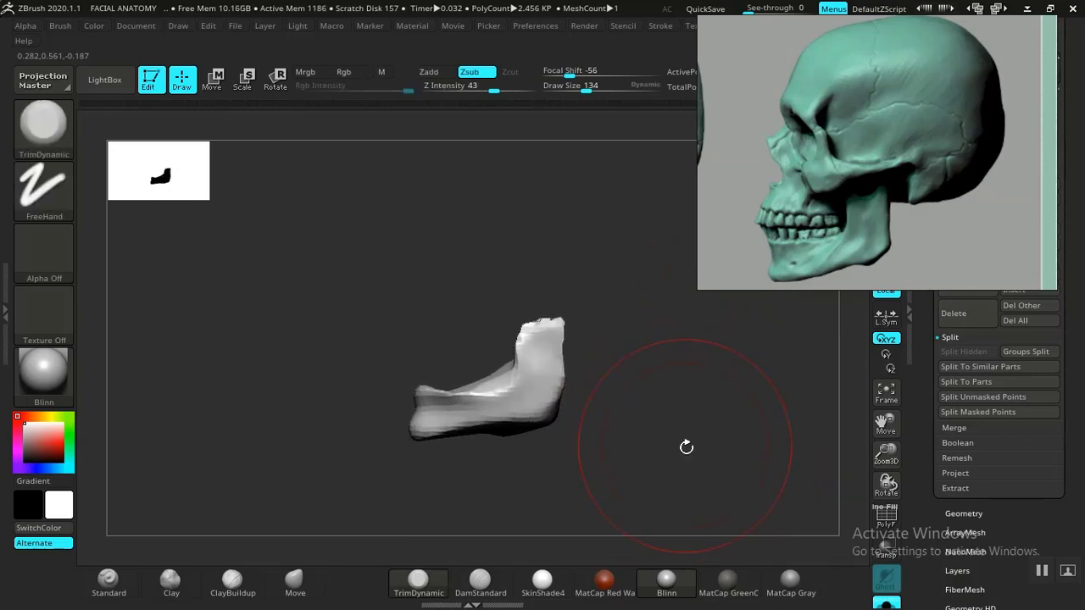
pyautogui.moveTo(748, 464); pyautogui.dragTo(713, 455)
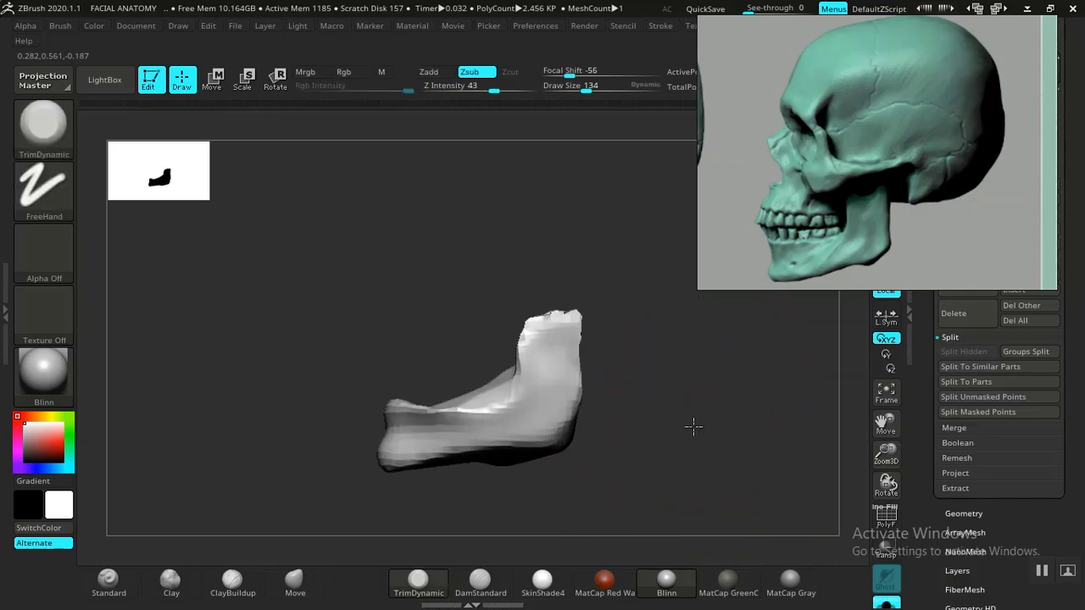
pyautogui.moveTo(694, 426); pyautogui.dragTo(659, 392)
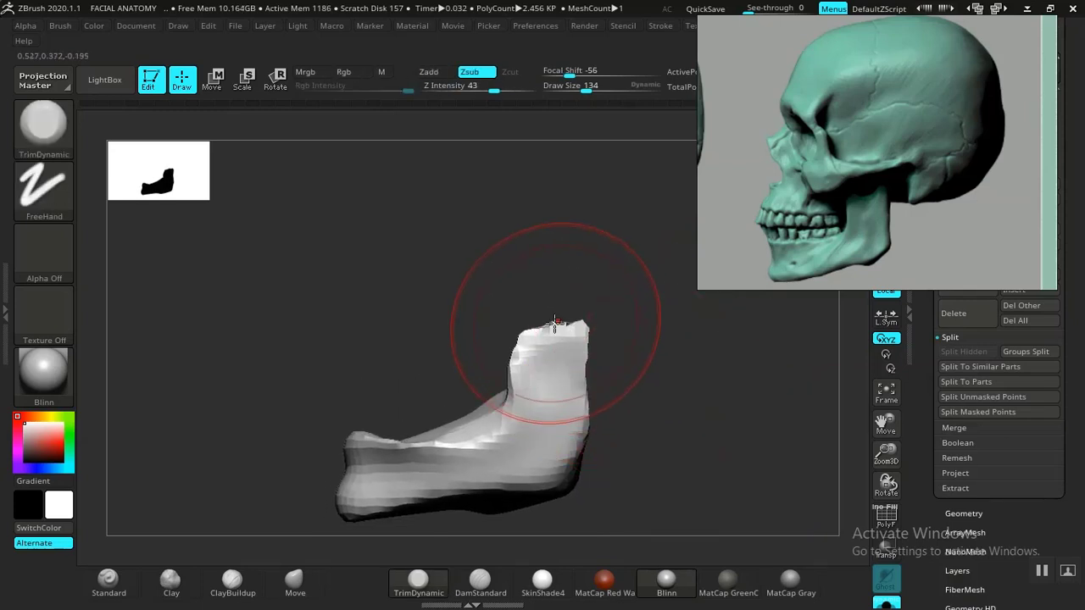
pyautogui.press('ctrl')
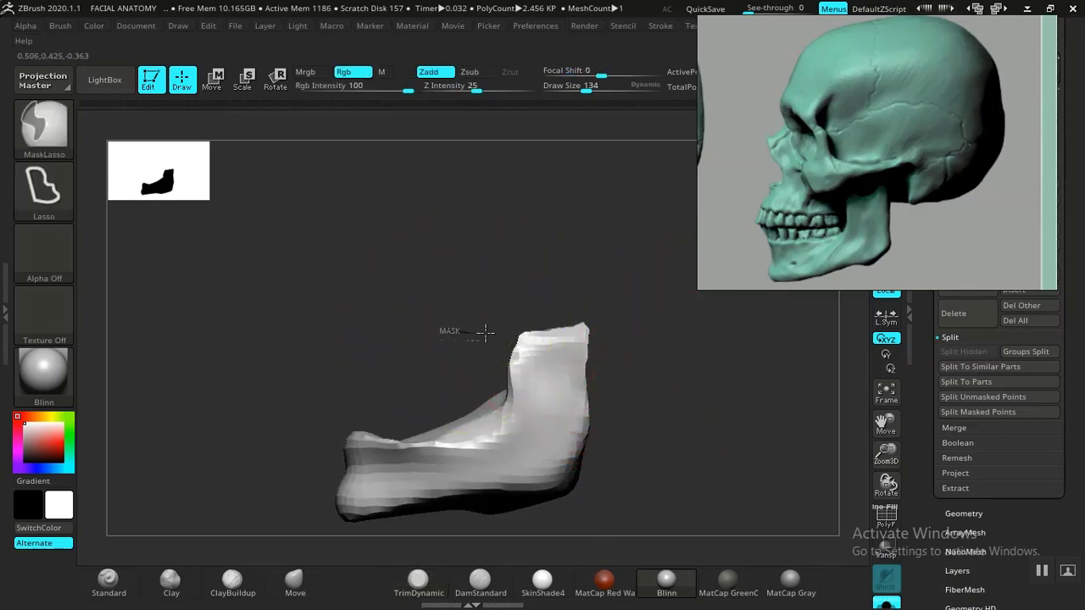
pyautogui.hotkey('ctrl', 'shift')
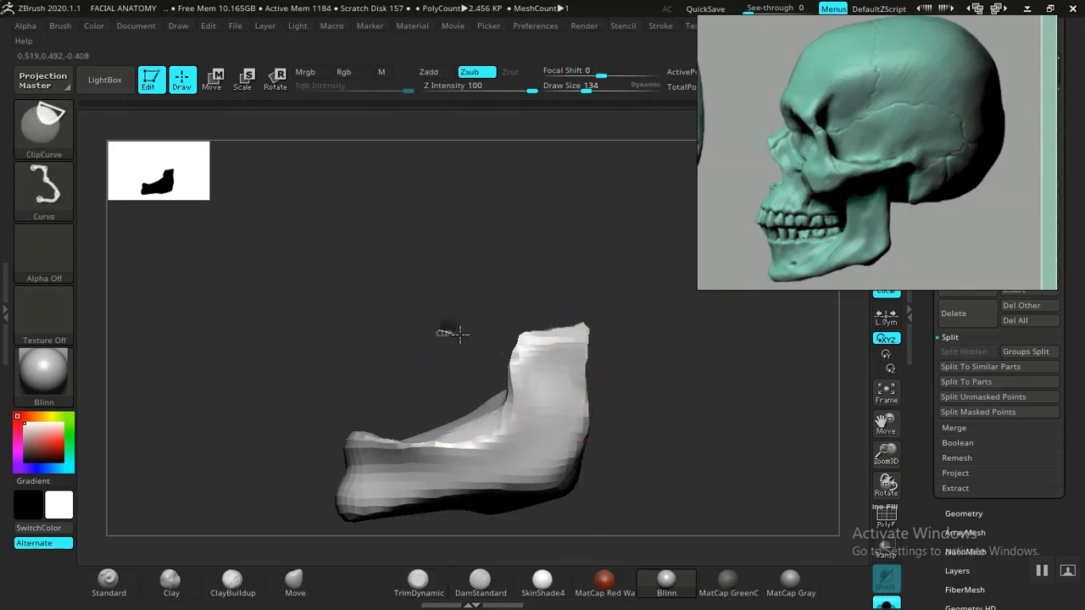
pyautogui.moveTo(665, 334)
pyautogui.keyDown('ctrl'); pyautogui.keyDown('shift'); pyautogui.mouseDown()
pyautogui.moveTo(700, 424)
pyautogui.moveTo(695, 446)
pyautogui.moveTo(660, 383)
pyautogui.moveTo(619, 371)
pyautogui.moveTo(668, 364)
pyautogui.moveTo(697, 387)
pyautogui.moveTo(555, 337)
pyautogui.moveTo(557, 321)
pyautogui.mouseUp(); pyautogui.keyUp('shift'); pyautogui.keyUp('ctrl')
pyautogui.click(295, 583)
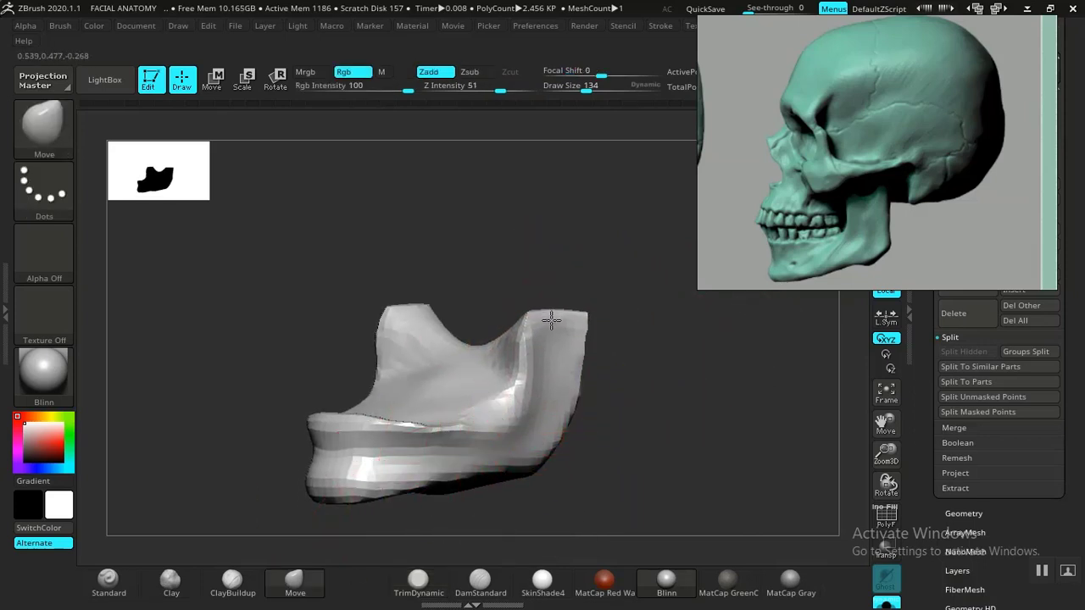
# Find the three-quarter skull view in the reference sheet and compare its jaw with the lower jaw model from a similar angle.
pyautogui.moveTo(750, 470); pyautogui.dragTo(736, 380)
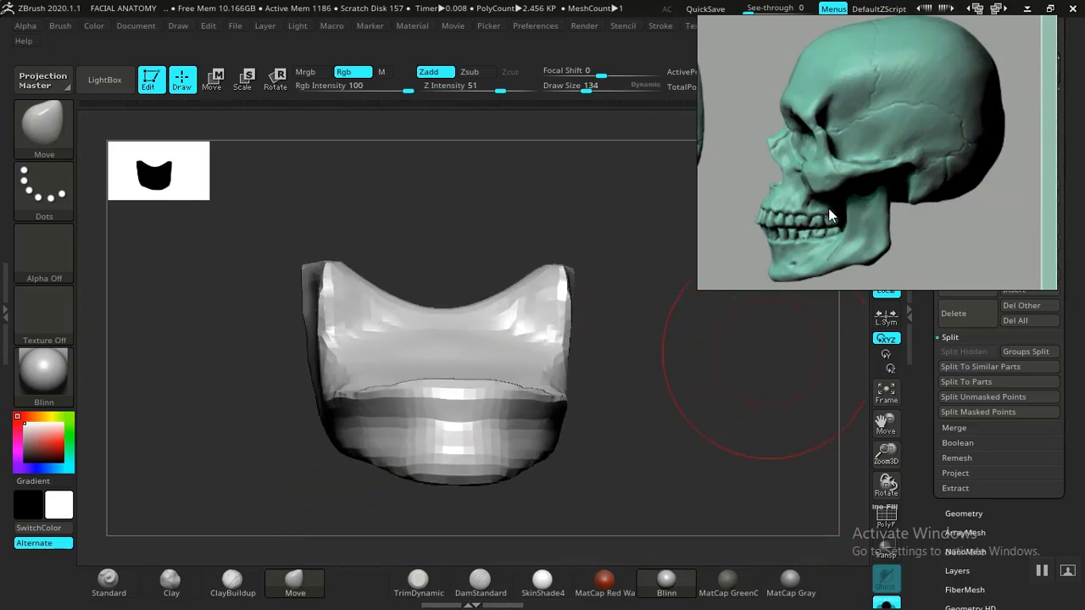
pyautogui.scroll(-3, 807, 215)
pyautogui.scroll(5, 806, 238)
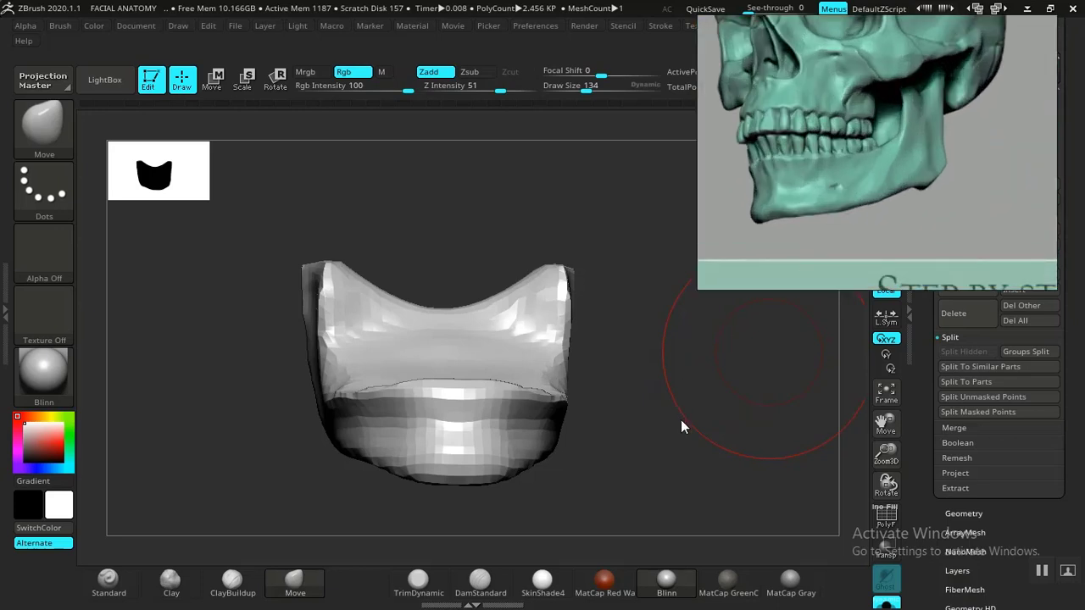
pyautogui.moveTo(680, 420); pyautogui.dragTo(712, 377)
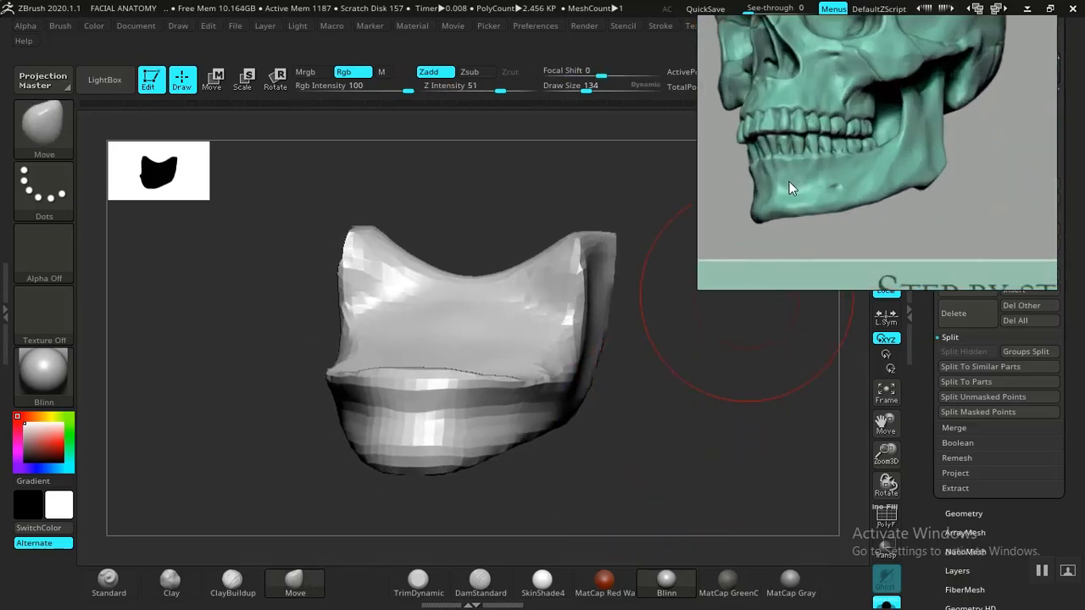
pyautogui.moveTo(660, 466); pyautogui.dragTo(655, 449)
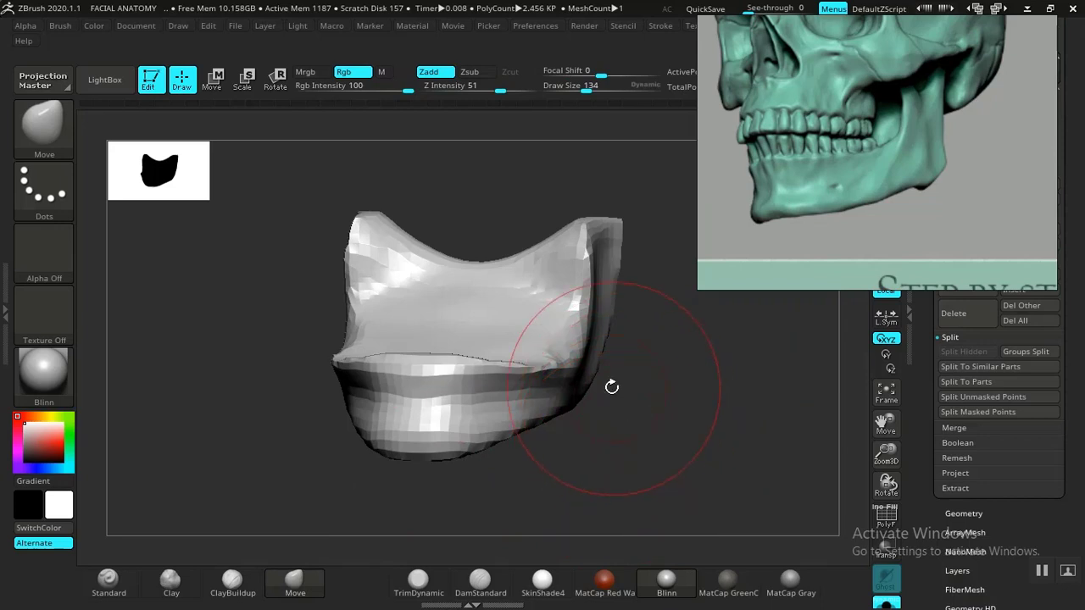
# Reduce the draw size to 42 and fill in the groove on the front of the chin with the Clay brush.
pyautogui.press('[')
pyautogui.press('[')
pyautogui.press('[')
pyautogui.press('[')
pyautogui.press('[')
pyautogui.press('[')
pyautogui.press('[')
pyautogui.press('[')
pyautogui.press('[')
pyautogui.press('[')
pyautogui.moveTo(616, 460)
pyautogui.mouseDown()
pyautogui.moveTo(603, 475)
pyautogui.moveTo(624, 460)
pyautogui.moveTo(630, 491)
pyautogui.moveTo(438, 450)
pyautogui.mouseUp()
pyautogui.click(250, 596)
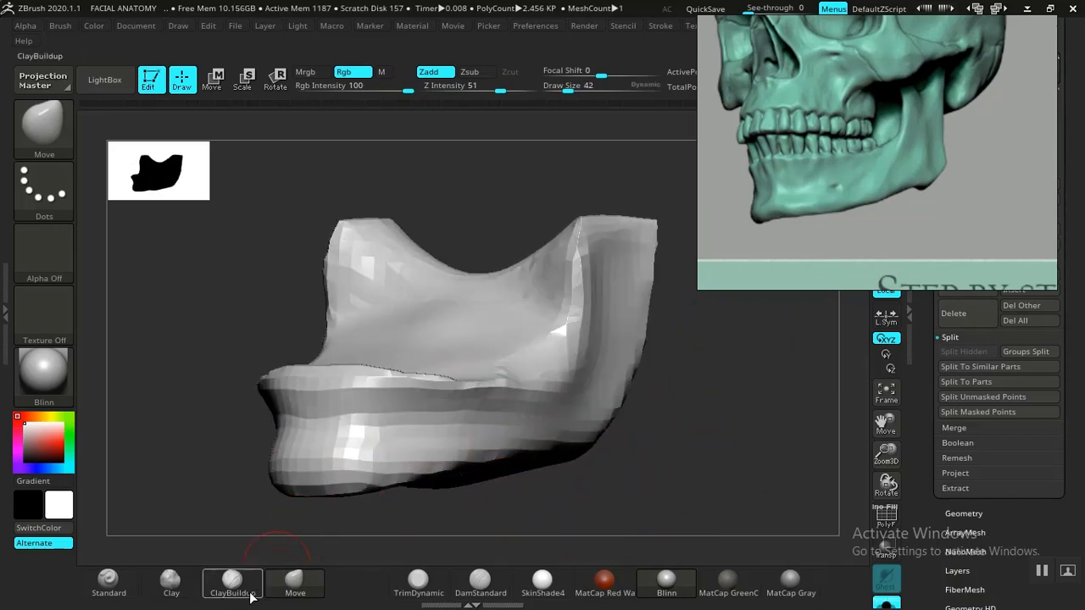
pyautogui.click(171, 584)
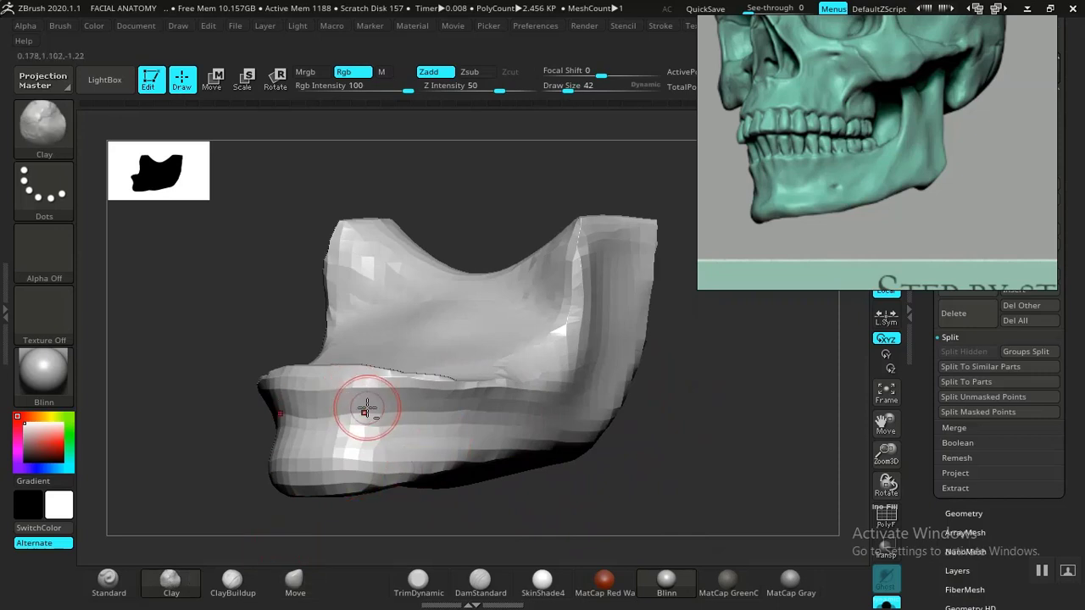
pyautogui.moveTo(357, 435)
pyautogui.mouseDown()
pyautogui.moveTo(343, 440)
pyautogui.moveTo(340, 402)
pyautogui.mouseUp()
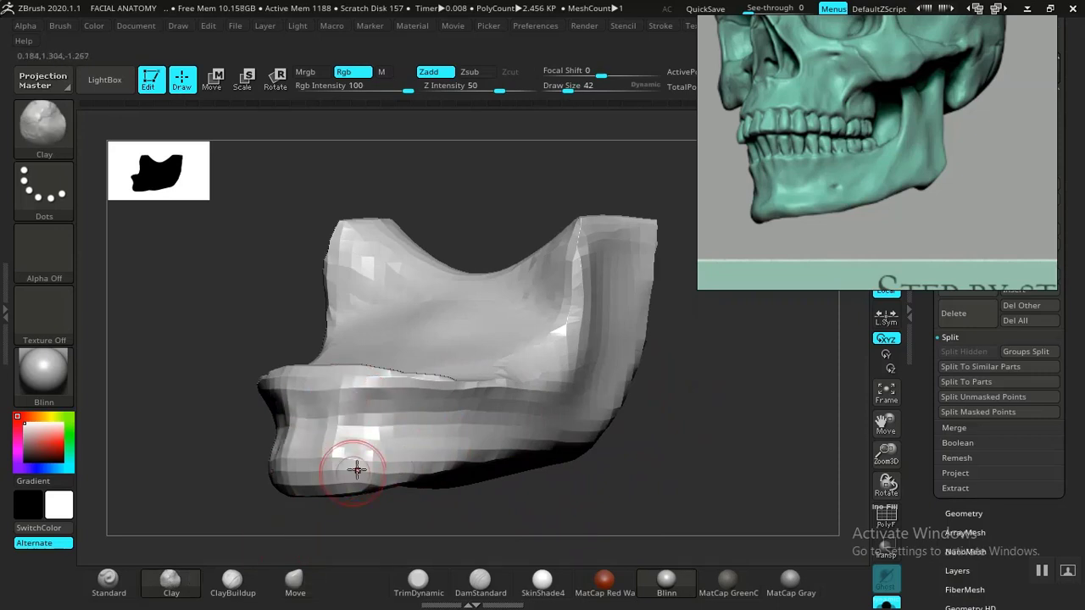
pyautogui.moveTo(356, 469)
pyautogui.mouseDown()
pyautogui.moveTo(330, 431)
pyautogui.moveTo(351, 449)
pyautogui.moveTo(337, 455)
pyautogui.moveTo(331, 440)
pyautogui.mouseUp()
# Build up the front edge of the lower jaw's rear branches with light Standard brush strokes at intensity 6.
pyautogui.moveTo(509, 513); pyautogui.dragTo(523, 518)
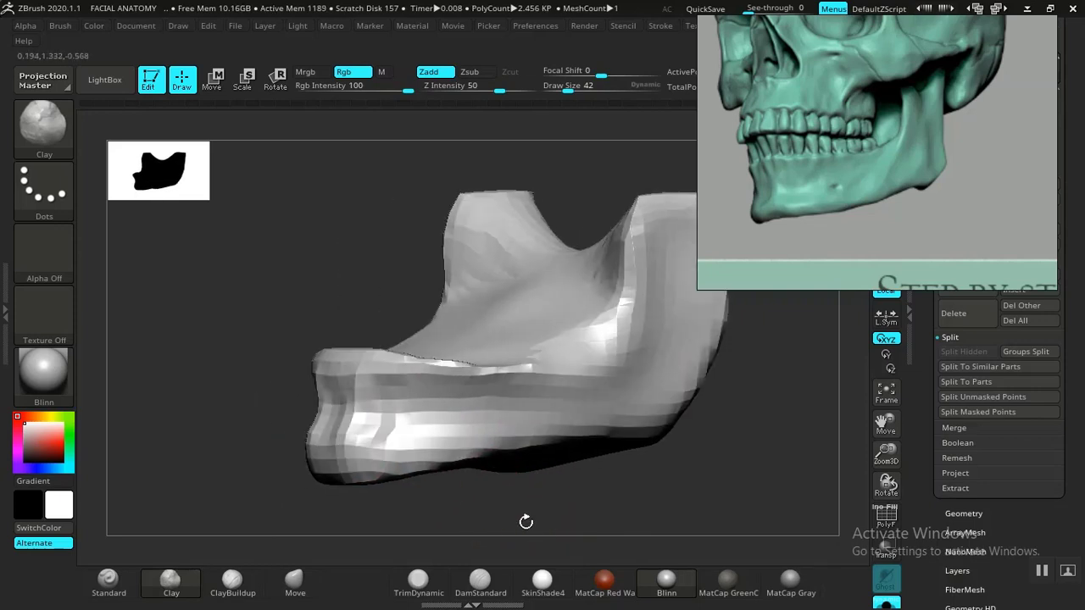
pyautogui.moveTo(613, 516); pyautogui.dragTo(530, 442)
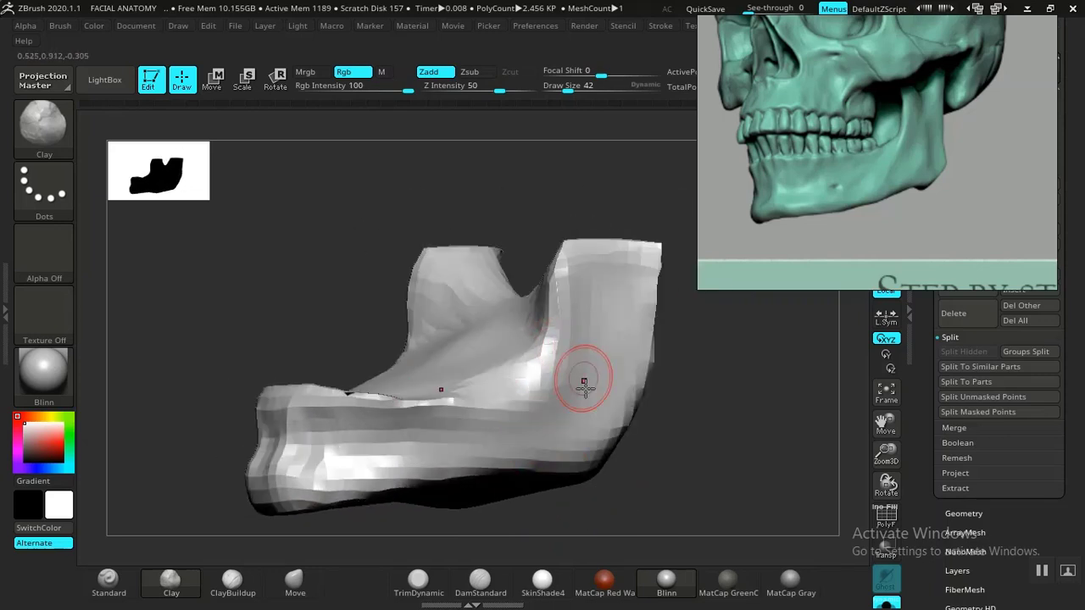
pyautogui.click(238, 585)
pyautogui.click(108, 583)
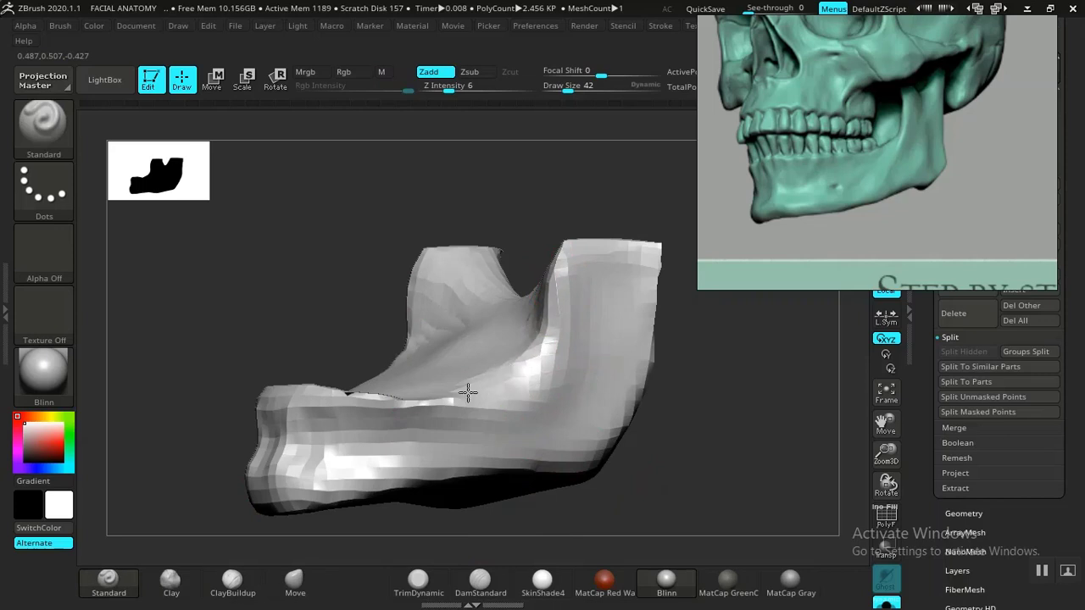
pyautogui.moveTo(523, 363); pyautogui.dragTo(556, 265)
pyautogui.moveTo(546, 336)
pyautogui.mouseDown()
pyautogui.moveTo(474, 398)
pyautogui.moveTo(568, 278)
pyautogui.mouseUp()
pyautogui.moveTo(714, 382); pyautogui.dragTo(655, 417)
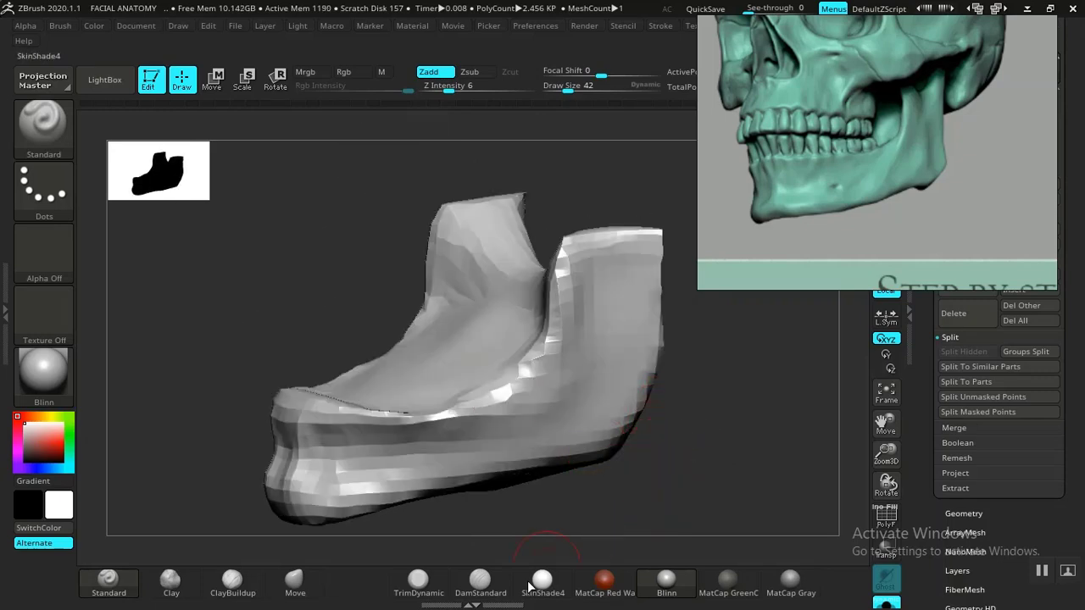
pyautogui.click(475, 583)
pyautogui.moveTo(613, 484)
pyautogui.mouseDown()
pyautogui.moveTo(556, 266)
pyautogui.moveTo(520, 371)
pyautogui.mouseUp()
pyautogui.moveTo(646, 416)
pyautogui.mouseDown()
pyautogui.moveTo(720, 433)
pyautogui.moveTo(671, 444)
pyautogui.moveTo(698, 412)
pyautogui.moveTo(680, 399)
pyautogui.moveTo(697, 388)
pyautogui.moveTo(678, 386)
pyautogui.mouseUp()
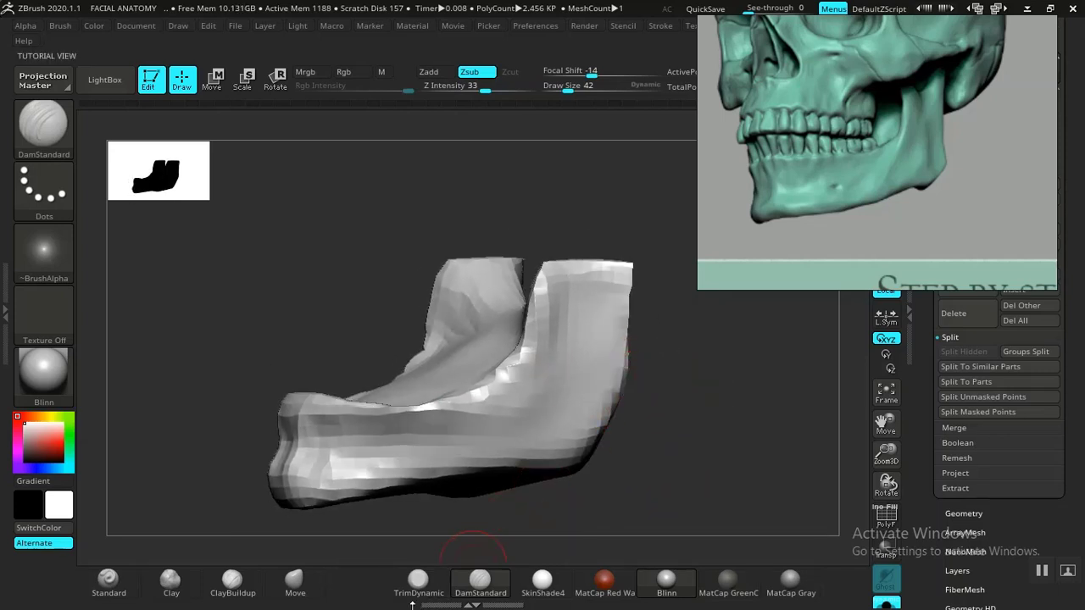
# Show the polyframe and push the lower jaw's inner floor down between its sides with the Move brush, enlarging the draw size to 90.
pyautogui.click(294, 583)
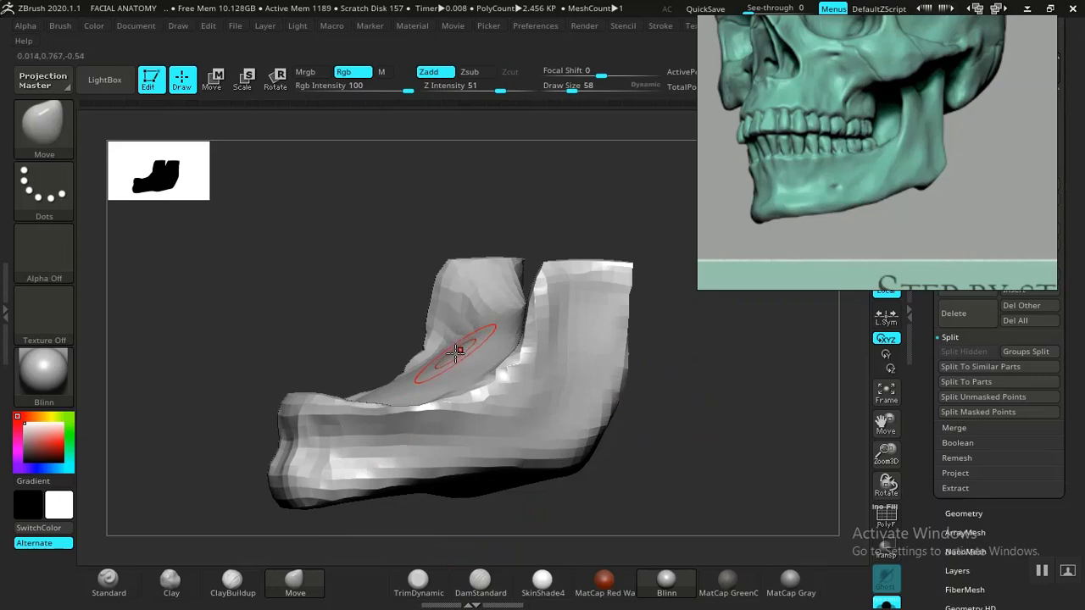
pyautogui.moveTo(459, 367); pyautogui.dragTo(465, 375)
pyautogui.hotkey('ctrl', 'z')
pyautogui.hotkey('shift', 'f')
pyautogui.moveTo(674, 428)
pyautogui.mouseDown()
pyautogui.moveTo(686, 446)
pyautogui.moveTo(709, 427)
pyautogui.moveTo(682, 430)
pyautogui.mouseUp()
pyautogui.hotkey('shift', 'f')
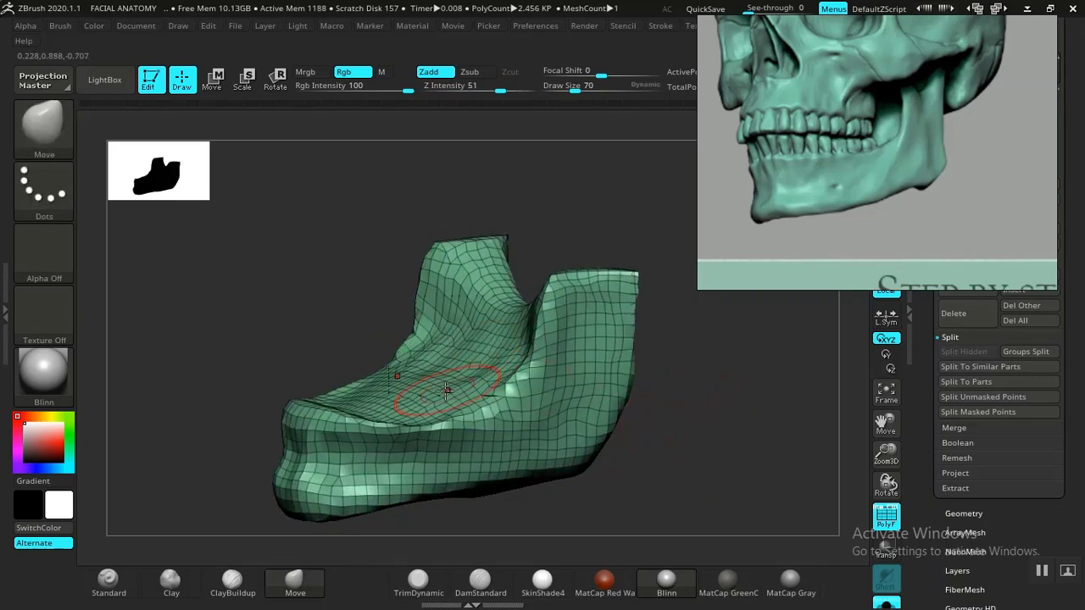
pyautogui.moveTo(705, 322); pyautogui.dragTo(415, 351)
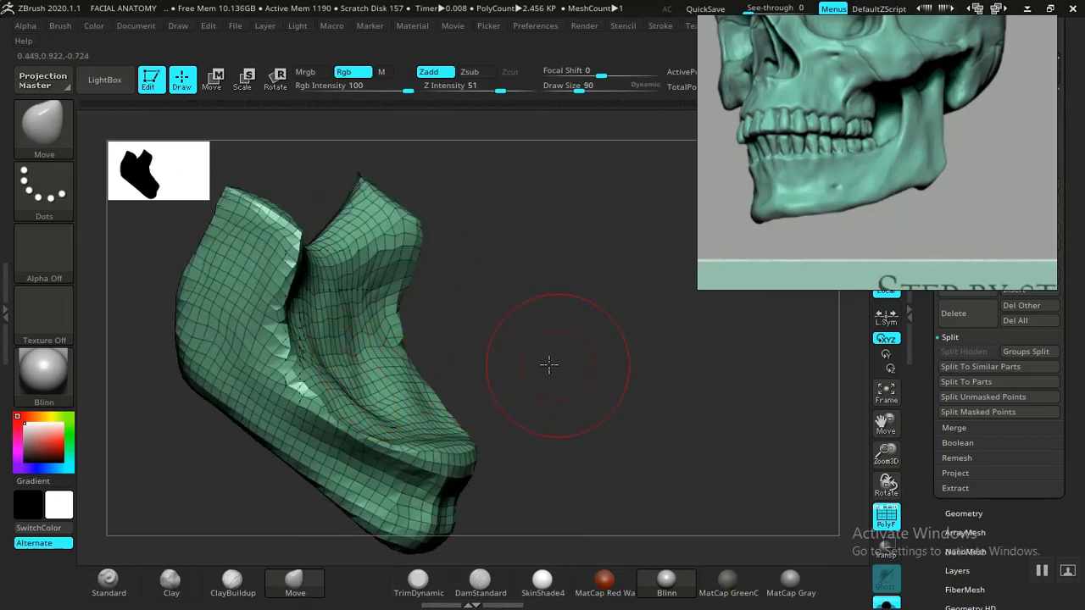
pyautogui.moveTo(549, 364); pyautogui.dragTo(443, 414)
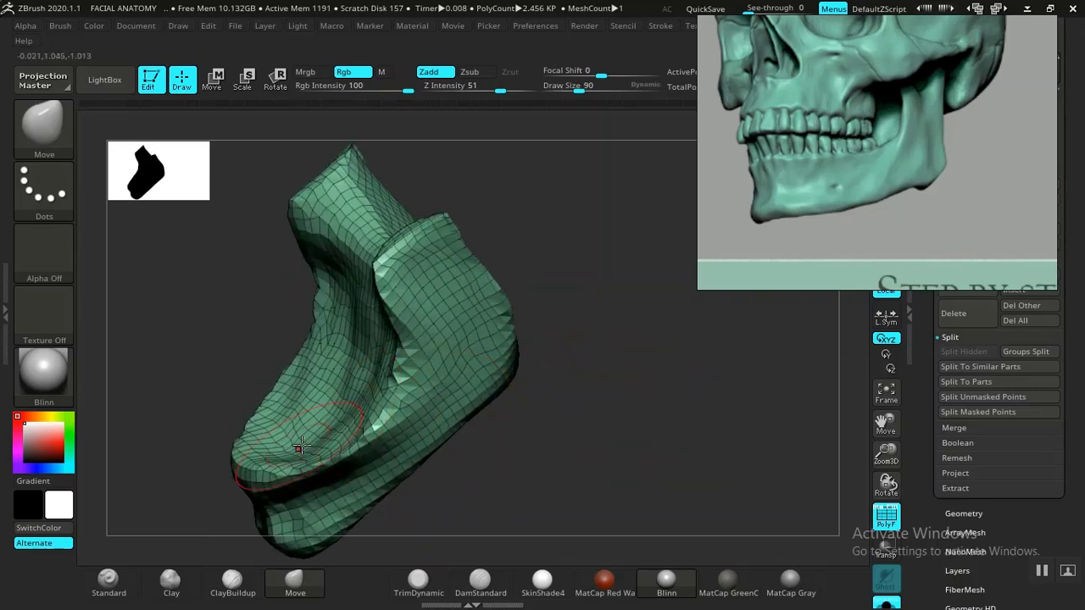
pyautogui.moveTo(514, 392)
pyautogui.mouseDown()
pyautogui.moveTo(590, 370)
pyautogui.moveTo(661, 373)
pyautogui.mouseUp()
pyautogui.moveTo(361, 332)
pyautogui.mouseDown()
pyautogui.moveTo(358, 344)
pyautogui.moveTo(371, 345)
pyautogui.mouseUp()
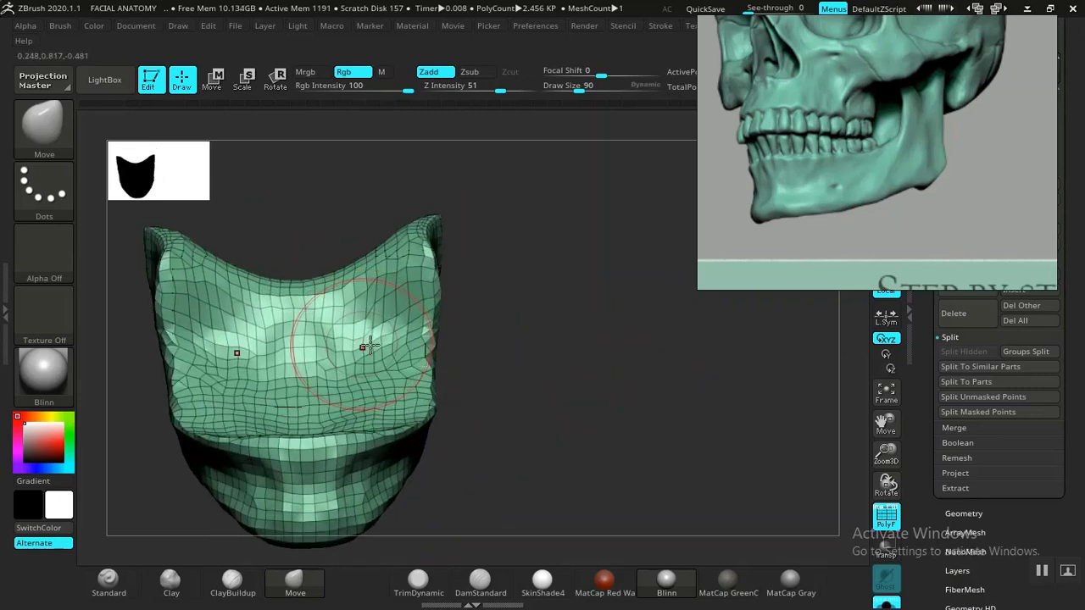
# Deepen the hollow between the lower jaw's rear branches with the Move brush from several angles, and hide the polyframe.
pyautogui.moveTo(551, 373); pyautogui.dragTo(315, 424)
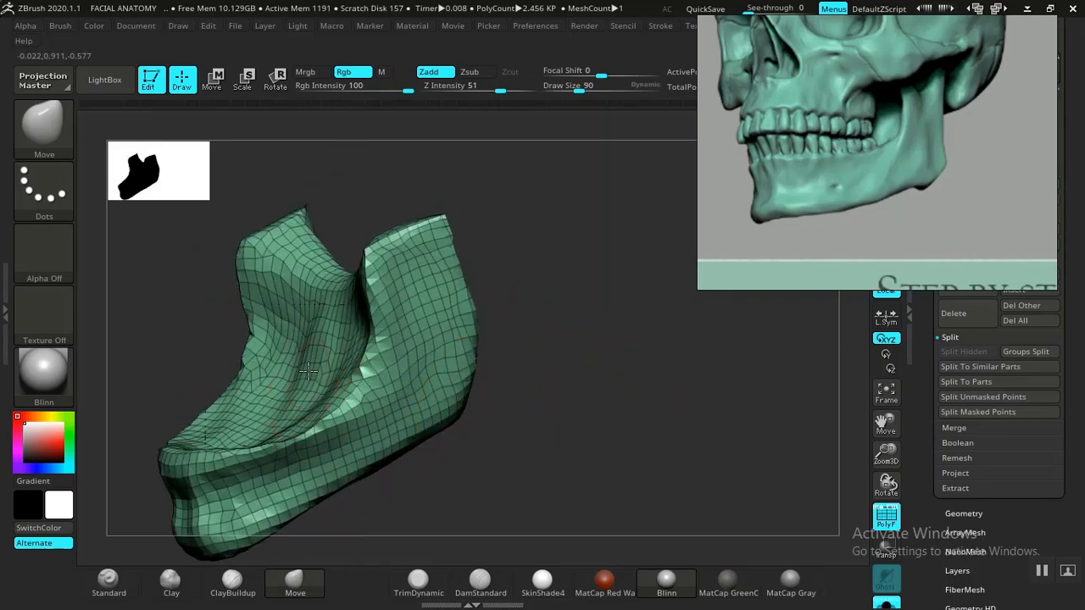
pyautogui.moveTo(533, 331); pyautogui.dragTo(655, 373)
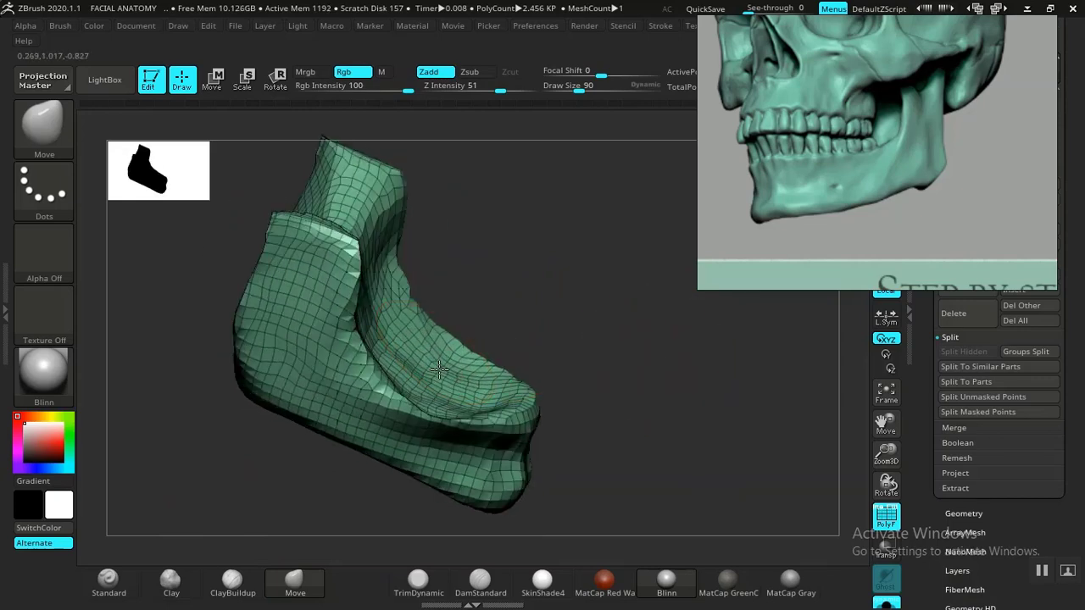
pyautogui.moveTo(600, 343); pyautogui.dragTo(683, 268)
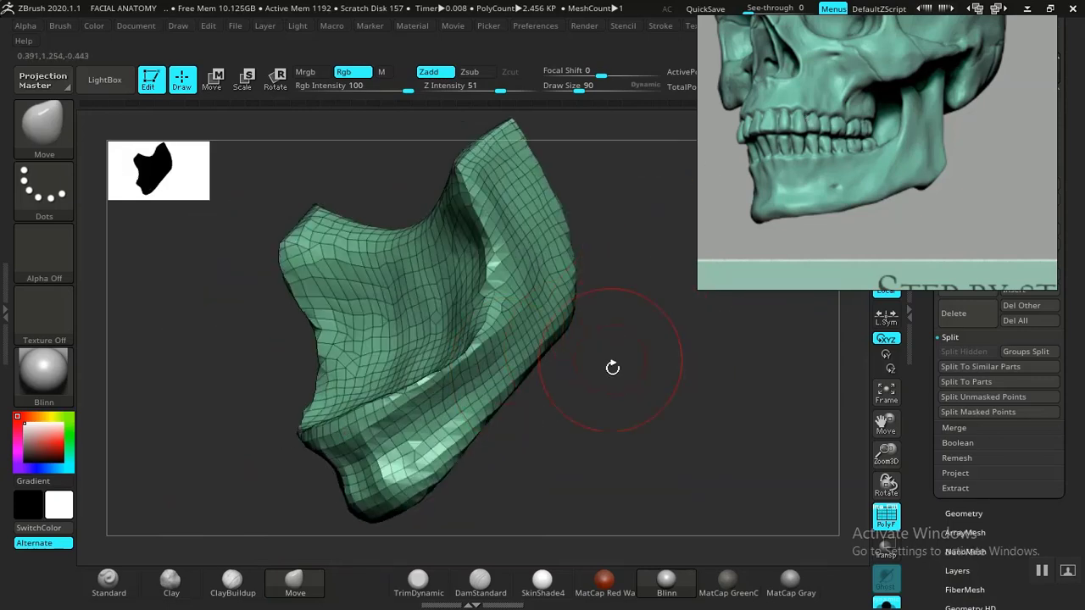
pyautogui.moveTo(612, 368); pyautogui.dragTo(492, 384)
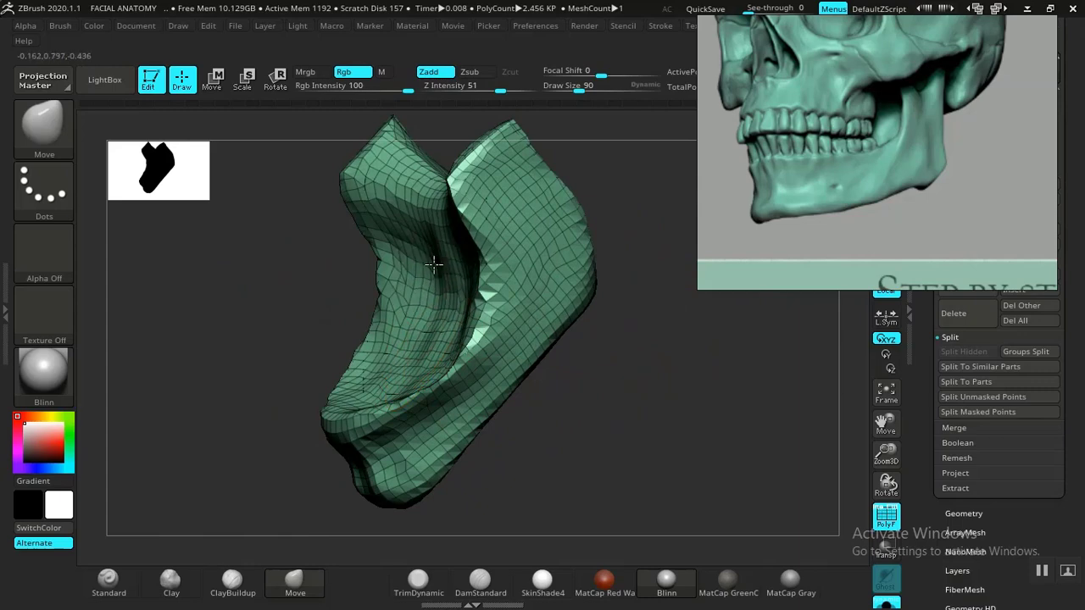
pyautogui.moveTo(642, 378); pyautogui.dragTo(619, 387)
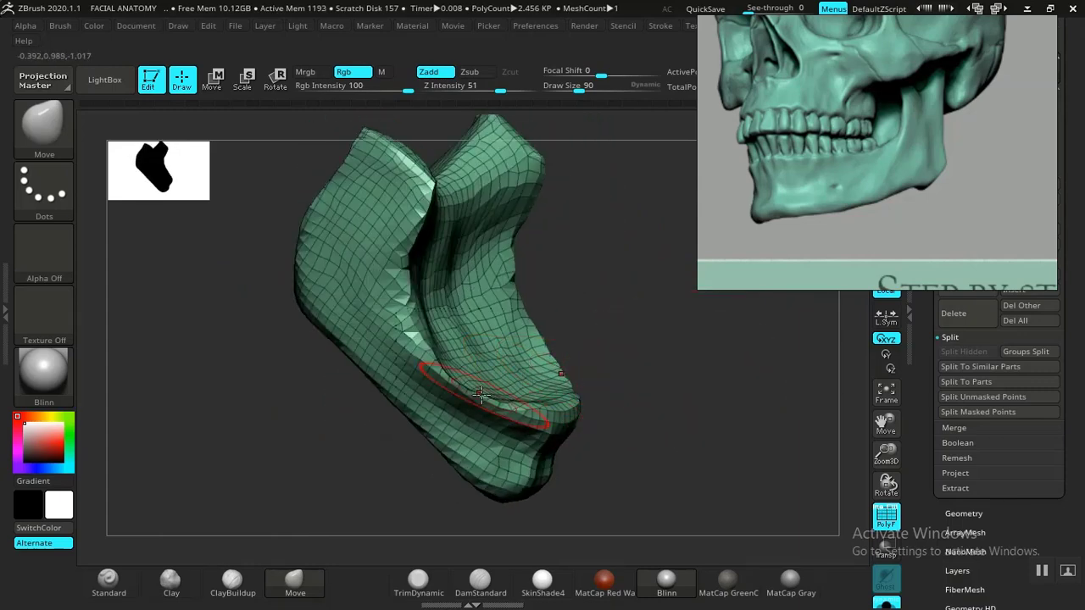
pyautogui.moveTo(406, 428)
pyautogui.mouseDown()
pyautogui.moveTo(552, 448)
pyautogui.moveTo(421, 494)
pyautogui.moveTo(441, 479)
pyautogui.mouseUp()
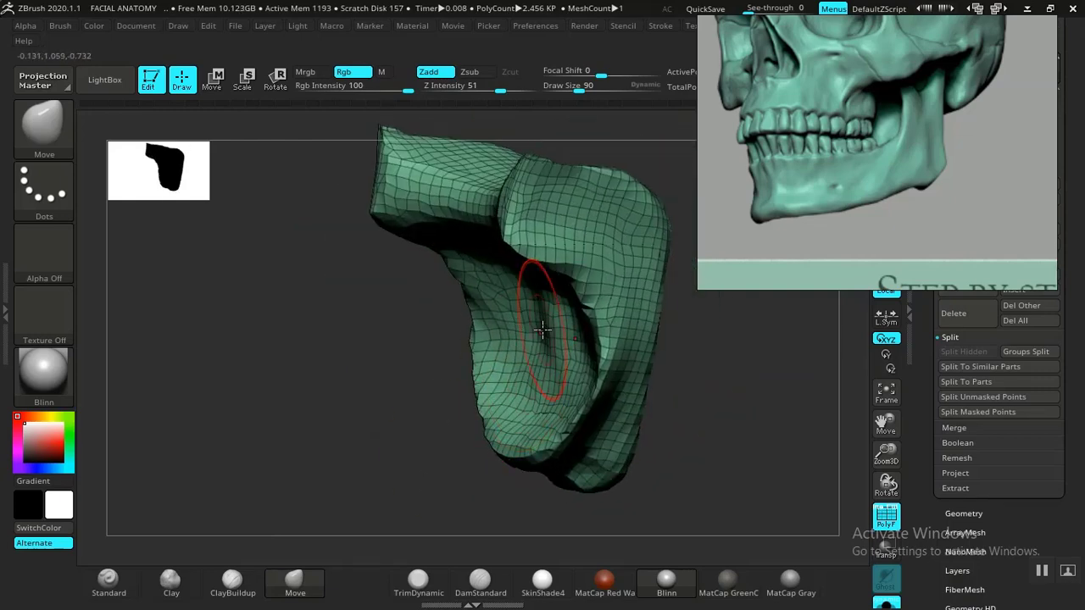
pyautogui.moveTo(735, 395)
pyautogui.mouseDown()
pyautogui.moveTo(775, 341)
pyautogui.moveTo(713, 407)
pyautogui.moveTo(644, 421)
pyautogui.moveTo(733, 449)
pyautogui.mouseUp()
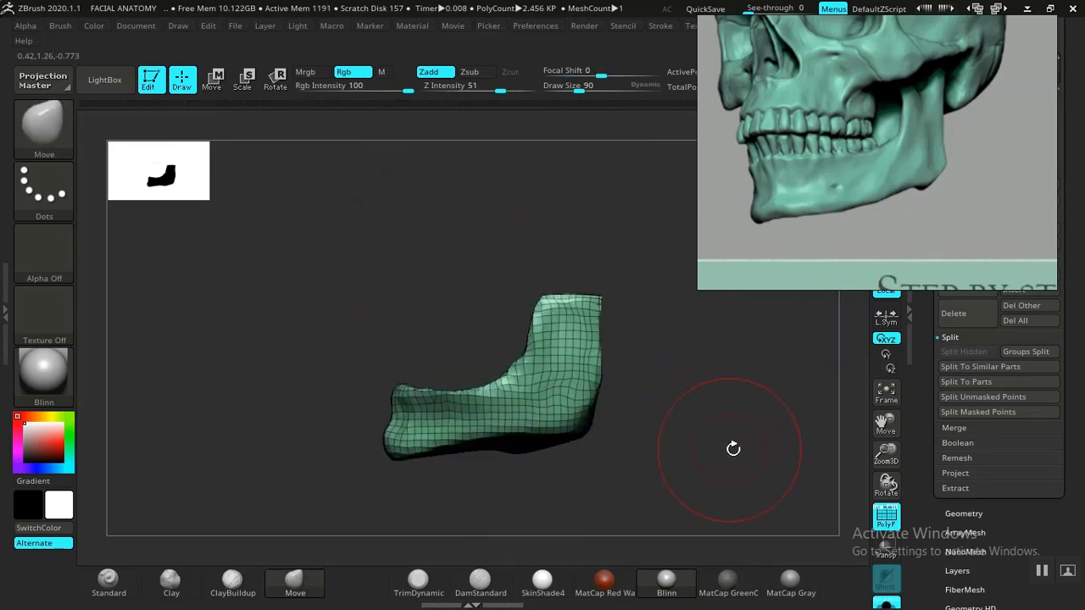
pyautogui.hotkey('shift', 'f')
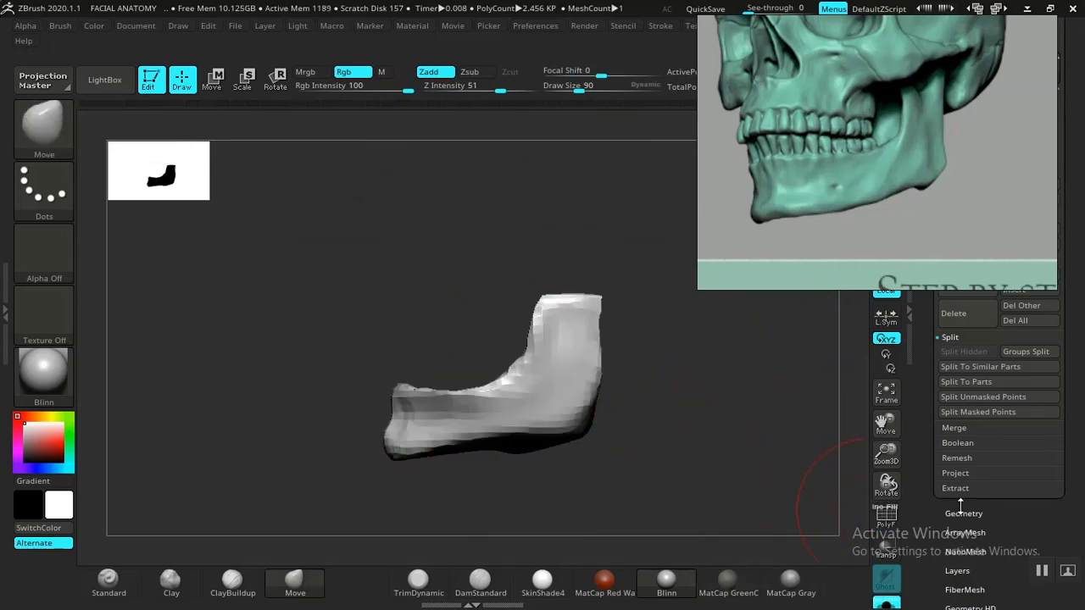